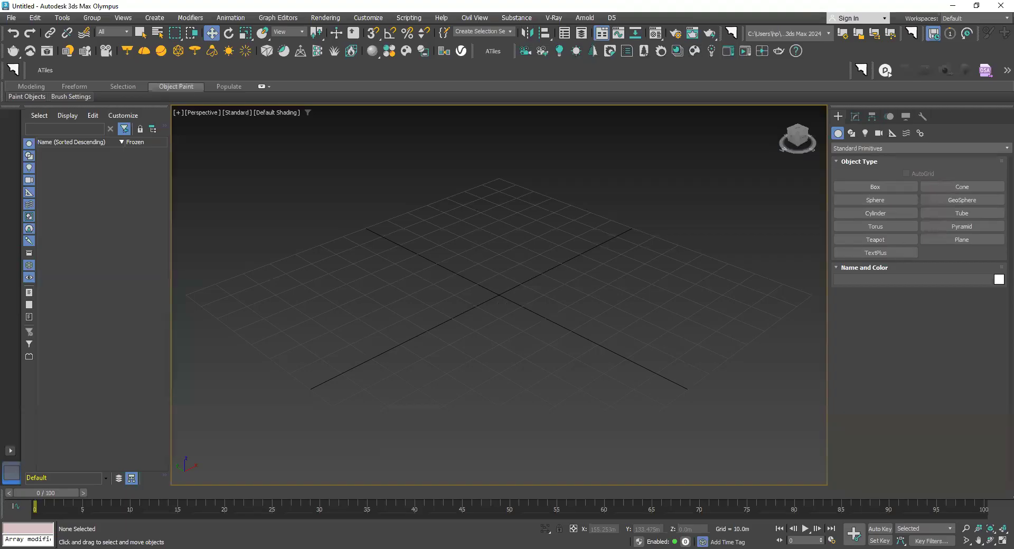
Step: Open the WhatsApp villa reference photo in 3ds Max's image viewer via File > View Image File
left_click(11, 19)
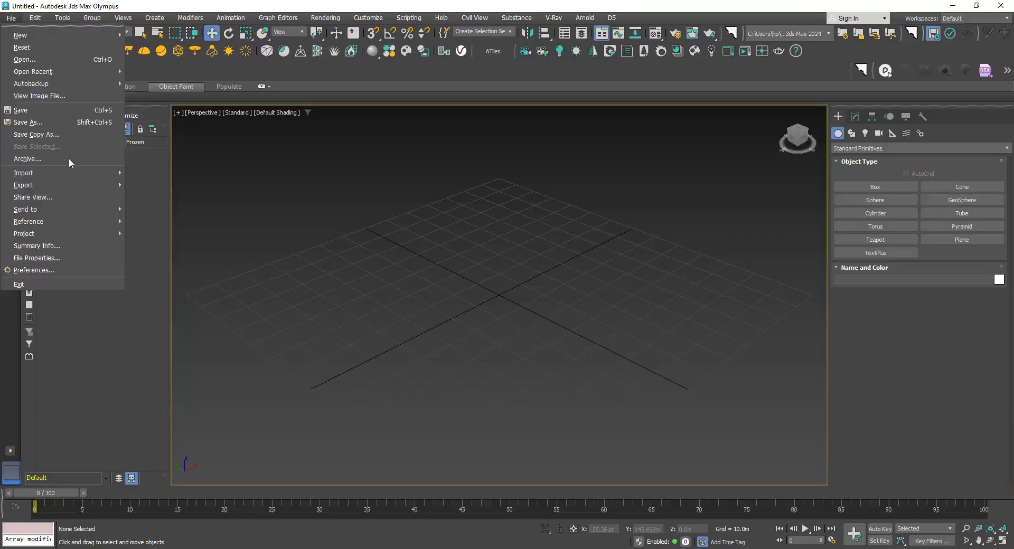
left_click(37, 95)
left_click(113, 113)
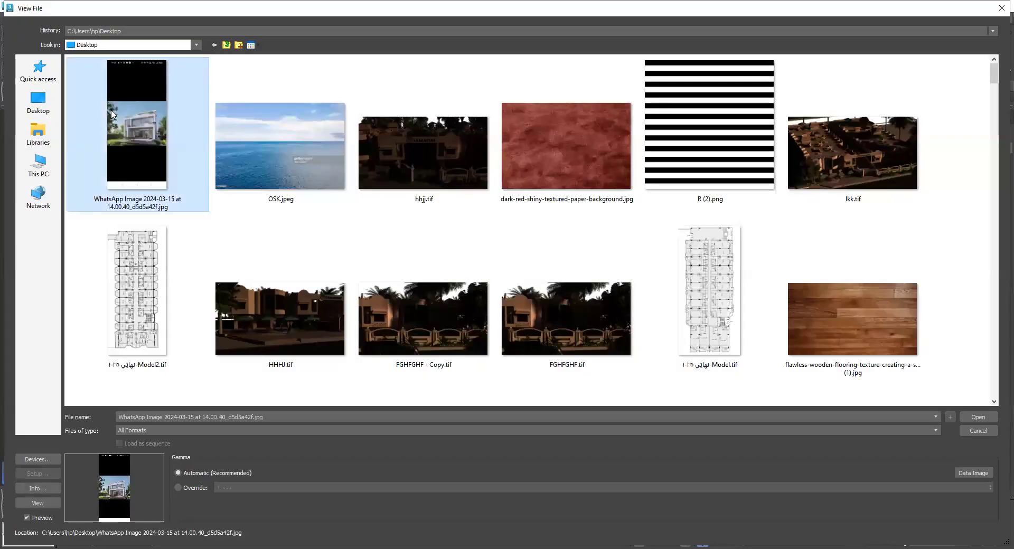
double_click(113, 113)
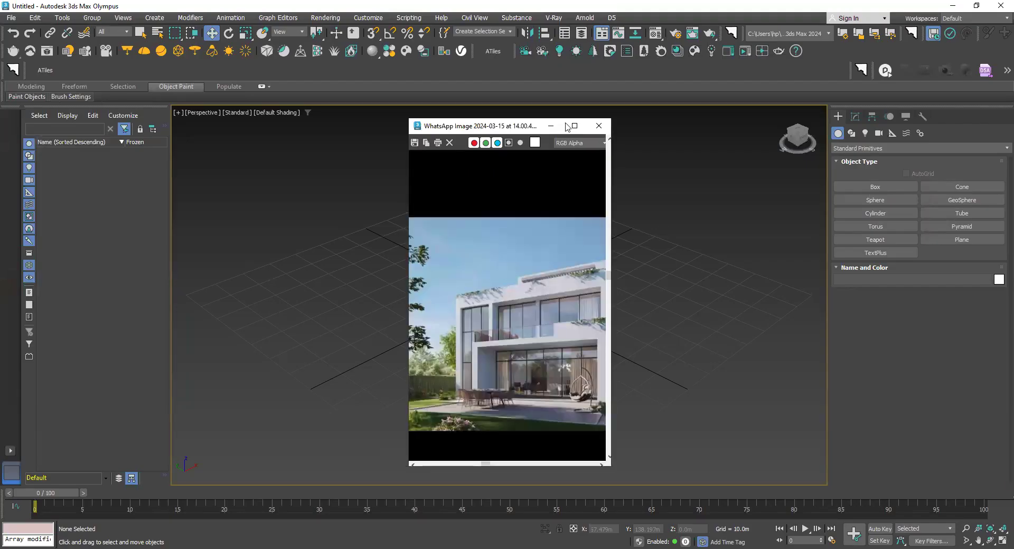
Step: Move the photo viewer to the left edge, widen it, and zoom in to inspect the villa
left_click_drag(494, 131, 48, 121)
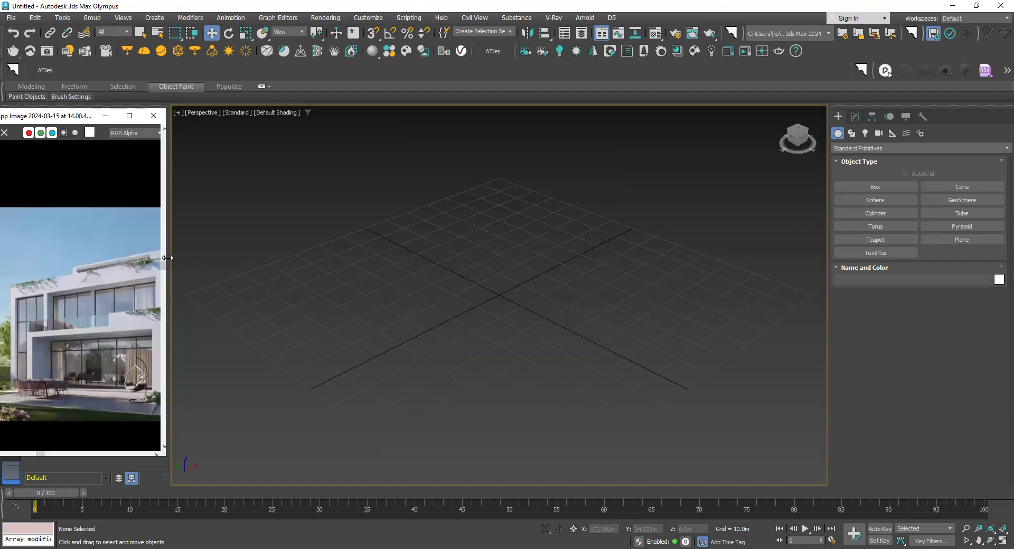
left_click_drag(167, 257, 420, 259)
scroll(272, 332, "up", 2)
scroll(272, 331, "down", 2)
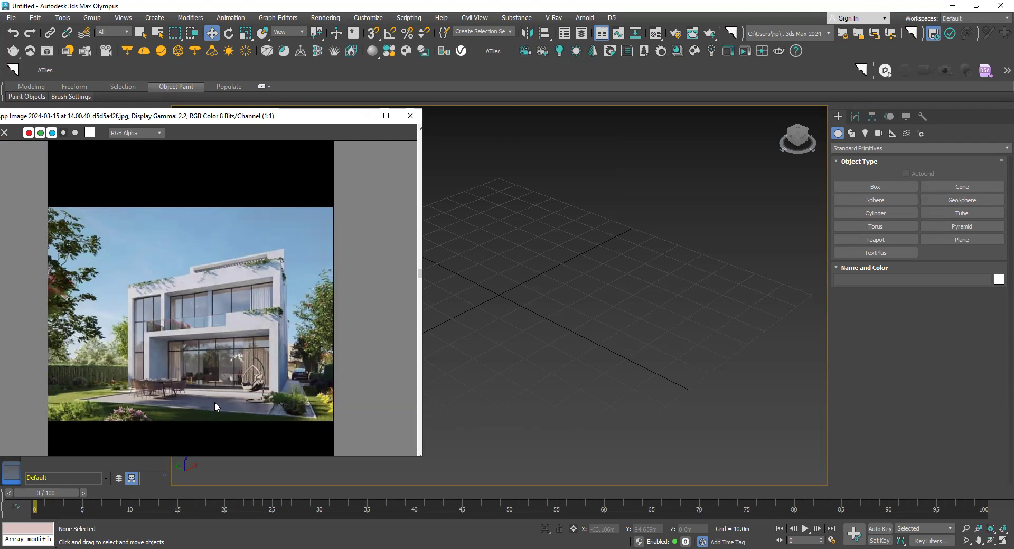
scroll(241, 391, "up", 1)
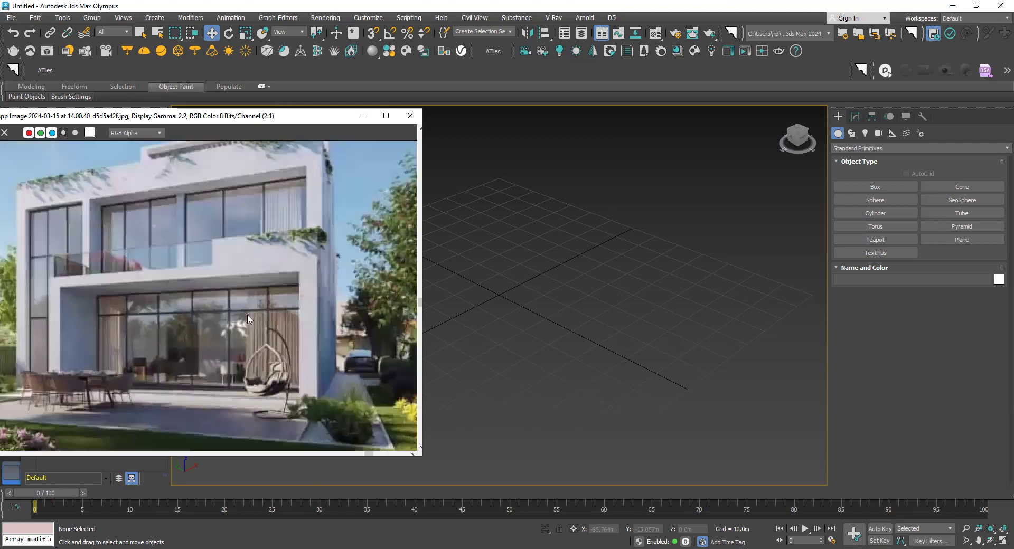
middle_click_drag(237, 268, 248, 341)
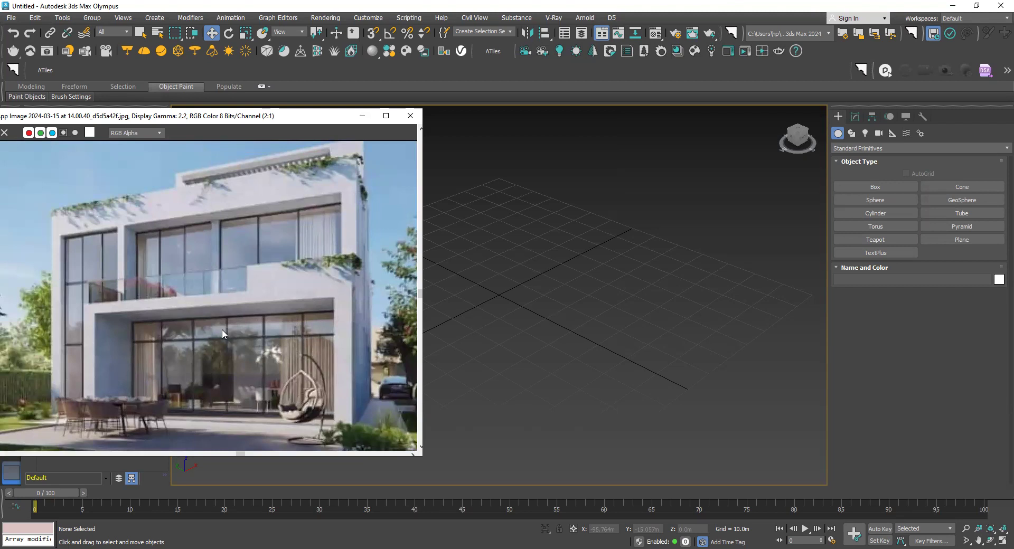
scroll(222, 333, "down", 2)
scroll(221, 330, "up", 1)
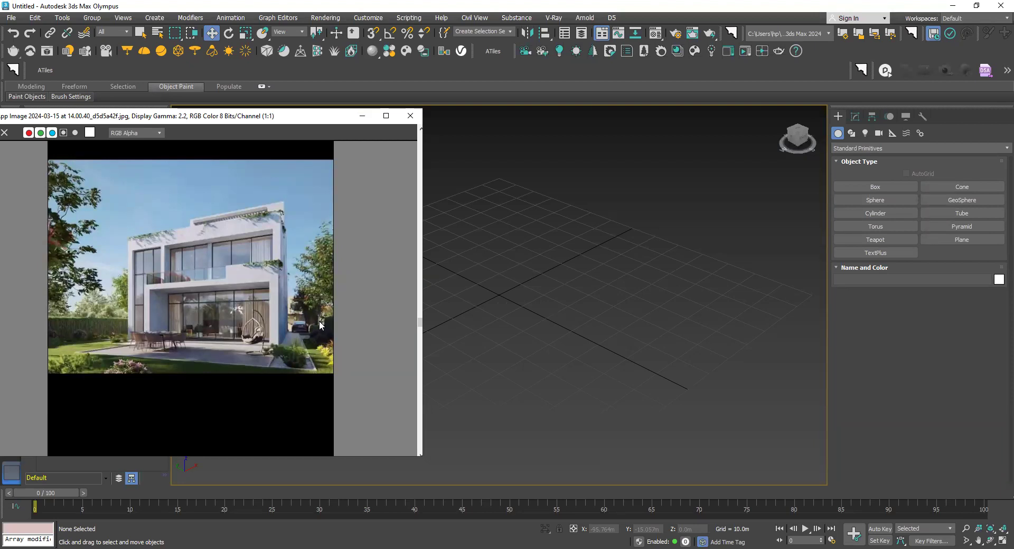
Step: Maximize the photo viewer and zoom in and out to study the facade and window frames
left_click(386, 116)
scroll(530, 306, "up", 1)
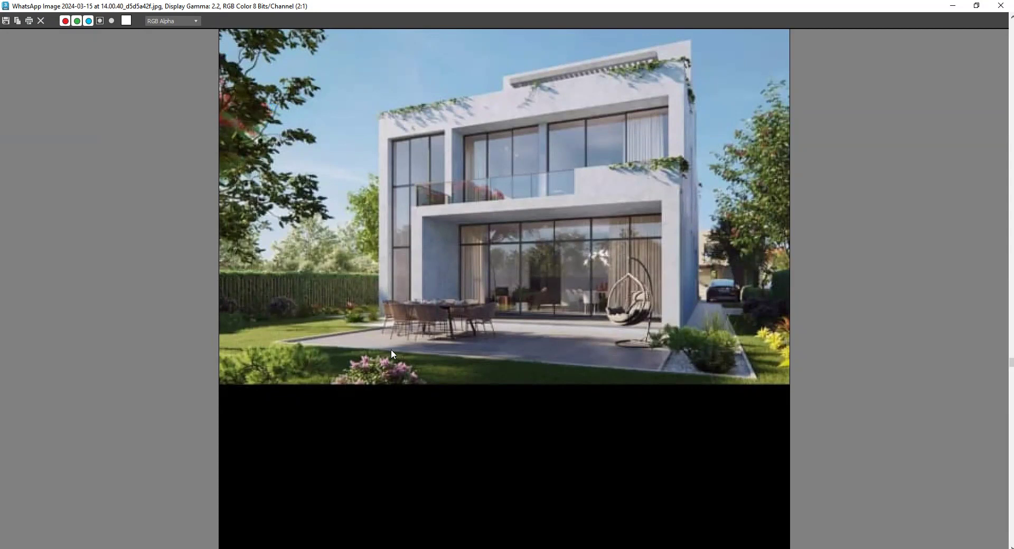
scroll(468, 217, "down", 1)
scroll(495, 277, "up", 2)
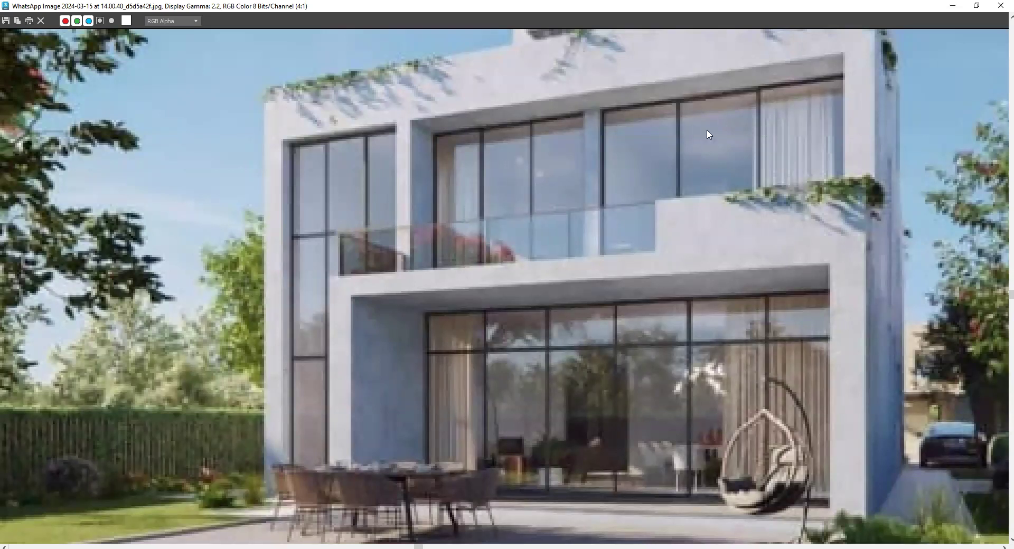
scroll(512, 174, "up", 1)
scroll(554, 164, "down", 1)
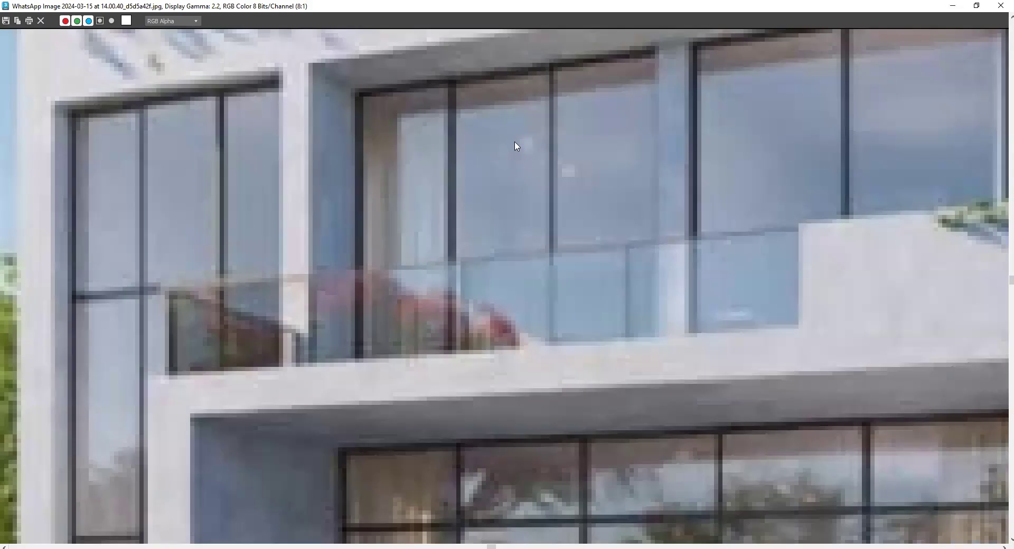
scroll(516, 149, "down", 1)
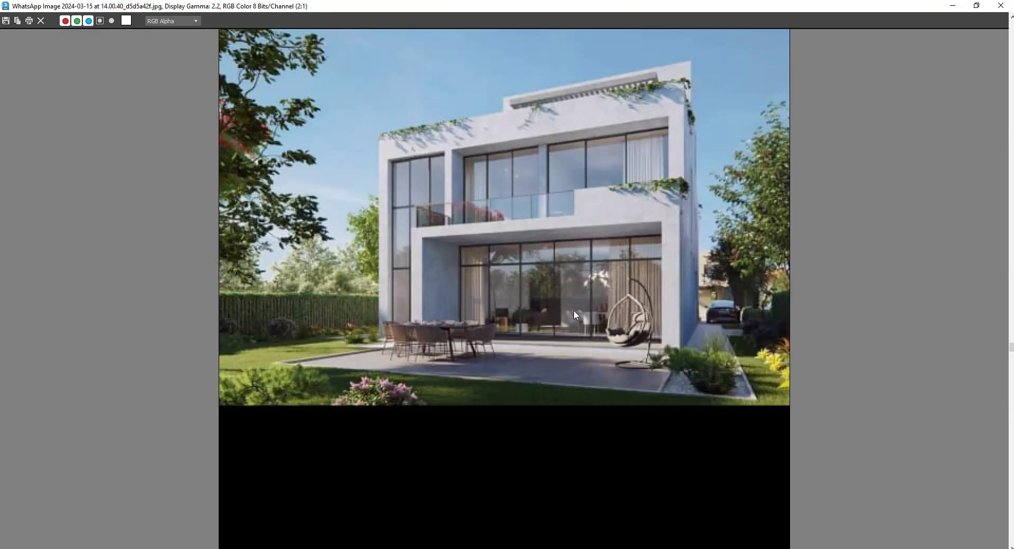
scroll(610, 309, "up", 1)
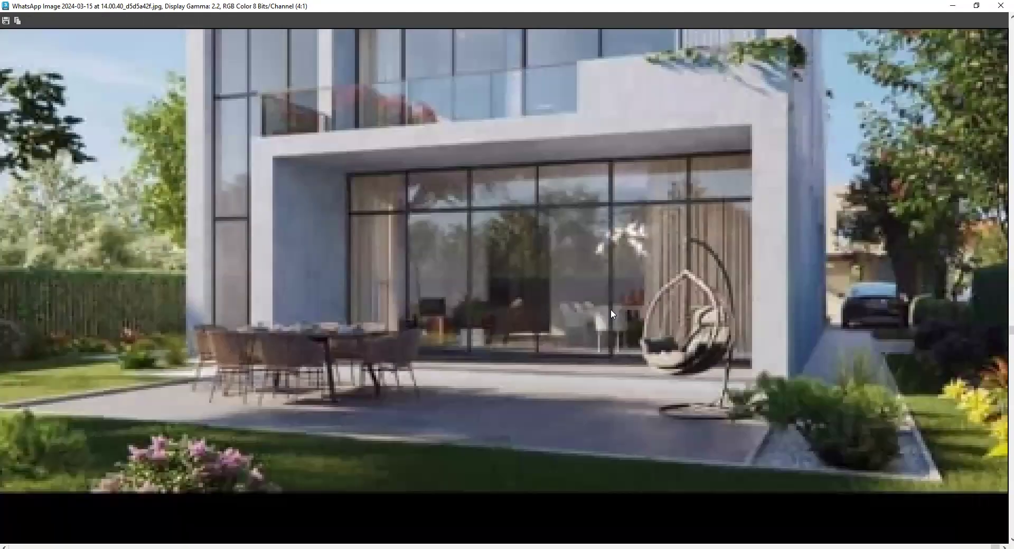
scroll(612, 308, "up", 1)
scroll(634, 301, "down", 1)
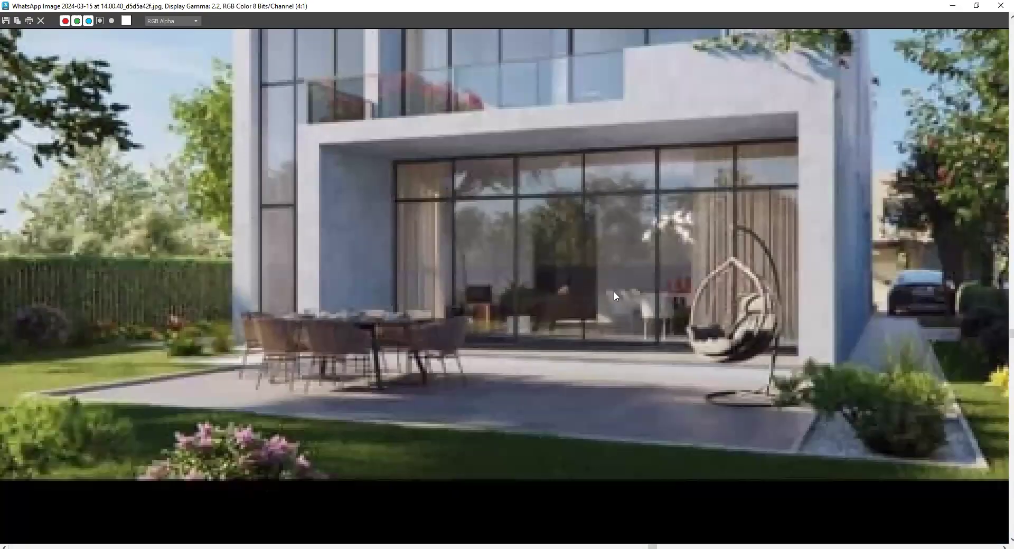
scroll(614, 296, "down", 2)
scroll(607, 304, "up", 1)
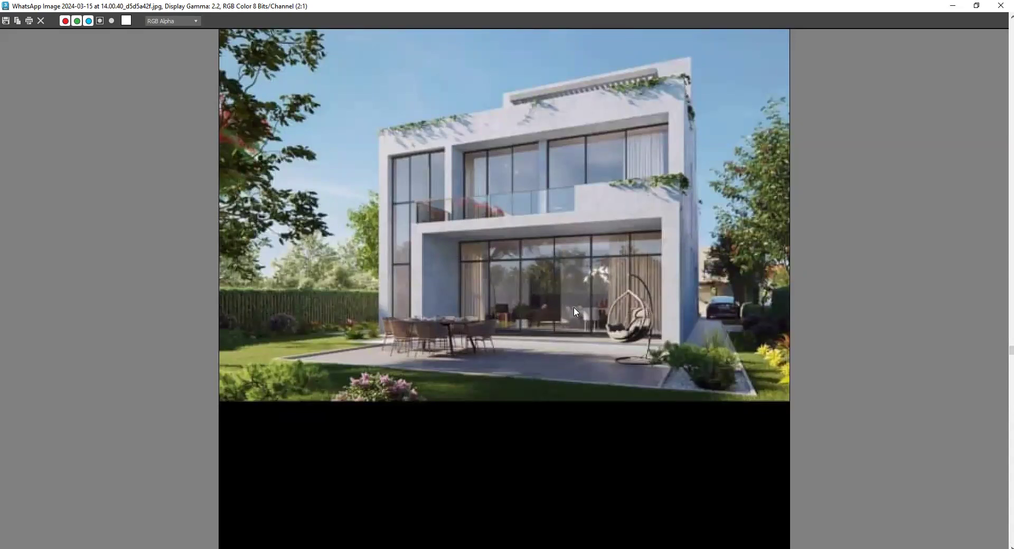
Step: Restore the photo viewer, snap it to the left half, and pan the perspective grid right
double_click(756, 11)
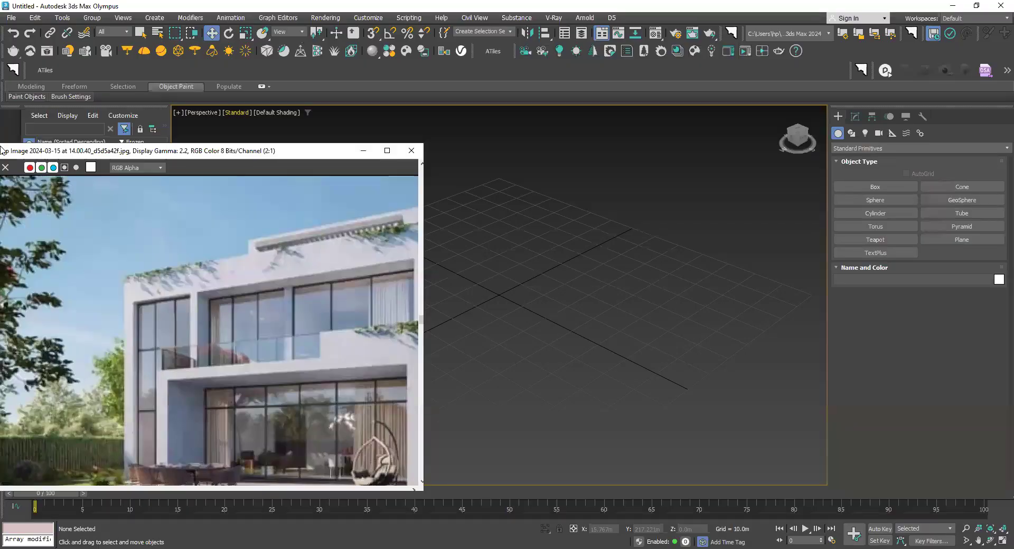
left_click_drag(3, 151, 1, 150)
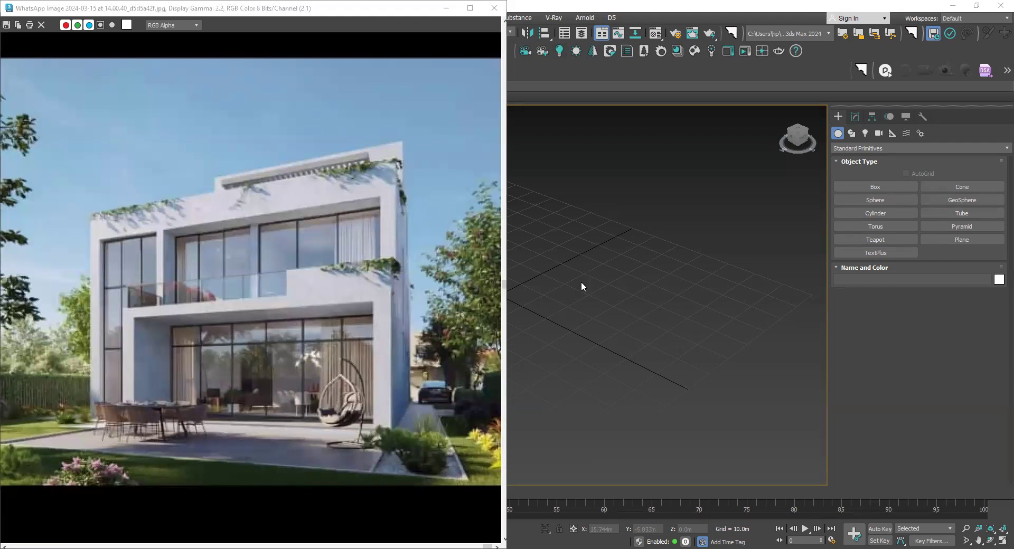
middle_click_drag(573, 343, 640, 352)
Step: Draw Box001 on the grid at 53.279m × 110.999m × 73.893m
scroll(639, 314, "down", 3)
scroll(720, 325, "down", 3)
middle_click_drag(641, 375, 700, 391, "alt")
middle_click_drag(661, 296, 691, 236, "alt")
middle_click_drag(649, 278, 781, 310)
left_click(864, 197)
left_click(880, 187)
left_click_drag(712, 282, 678, 424)
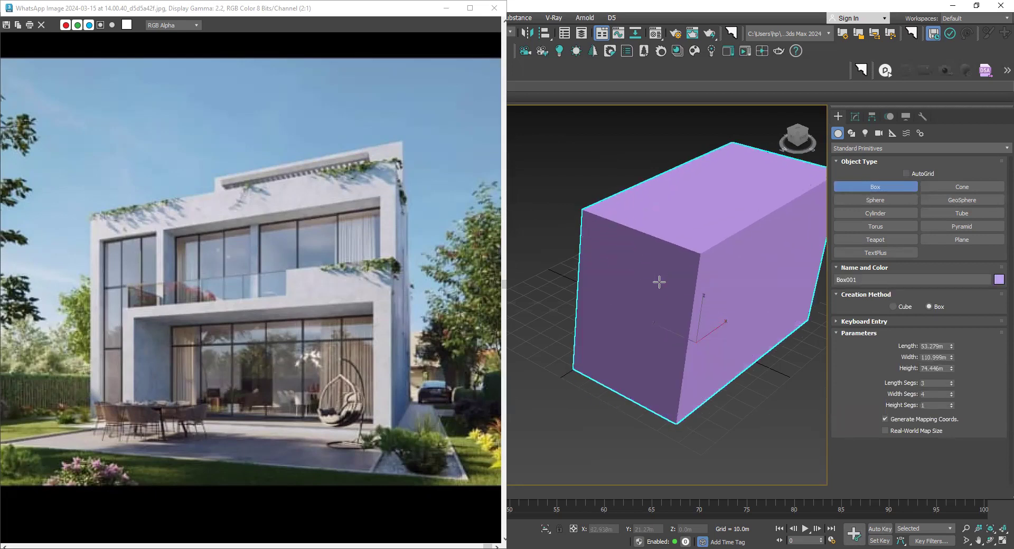
scroll(687, 311, "up", 3)
middle_click_drag(680, 316, 593, 346, "alt")
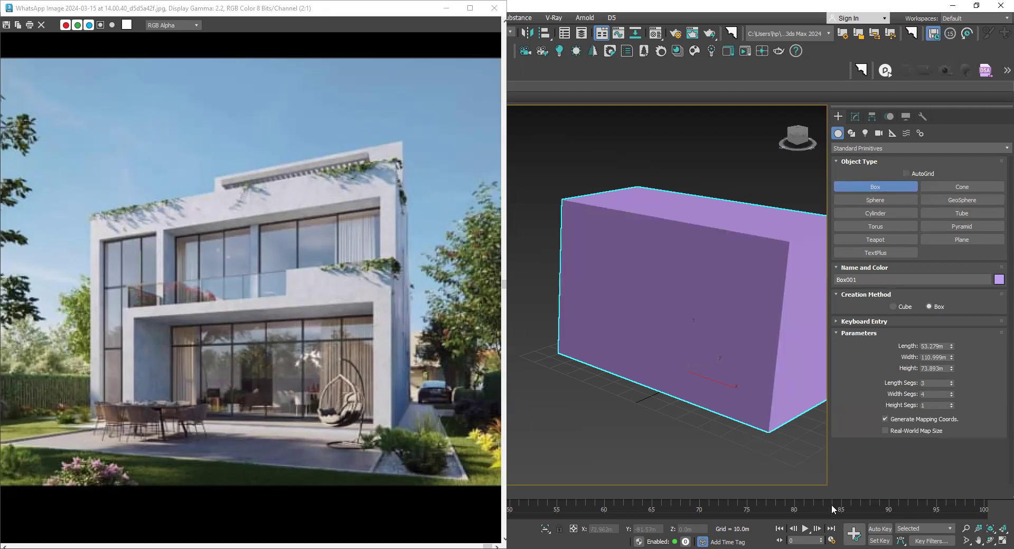
Step: Maximize the perspective viewport and orbit to a flatter, frontal view of the box
left_click(992, 538)
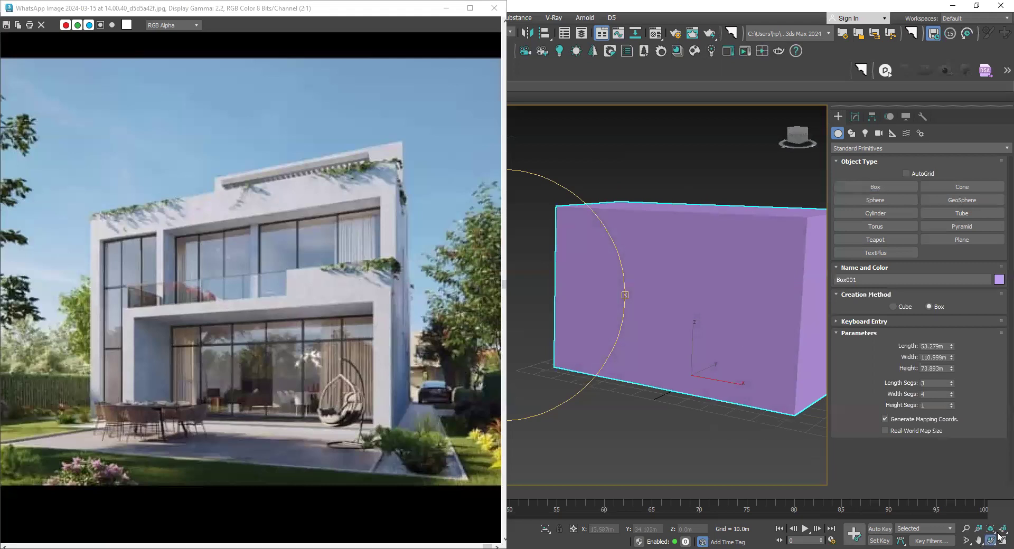
left_click(999, 538)
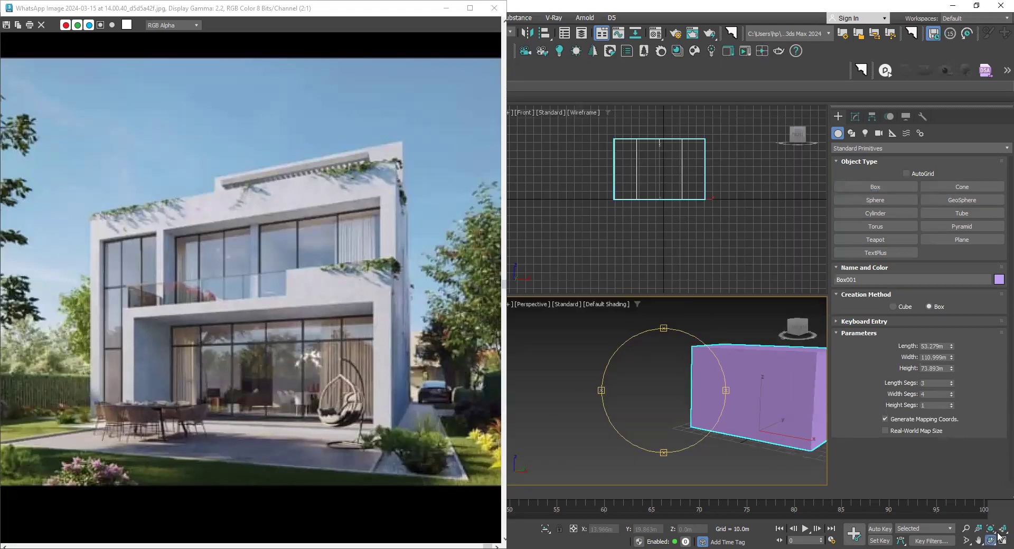
left_click(1000, 538)
mouse_move(708, 369)
left_mouse_down()
mouse_move(591, 373)
mouse_move(607, 373)
left_mouse_up()
mouse_move(541, 356)
left_mouse_down()
mouse_move(560, 356)
mouse_move(550, 351)
left_mouse_up()
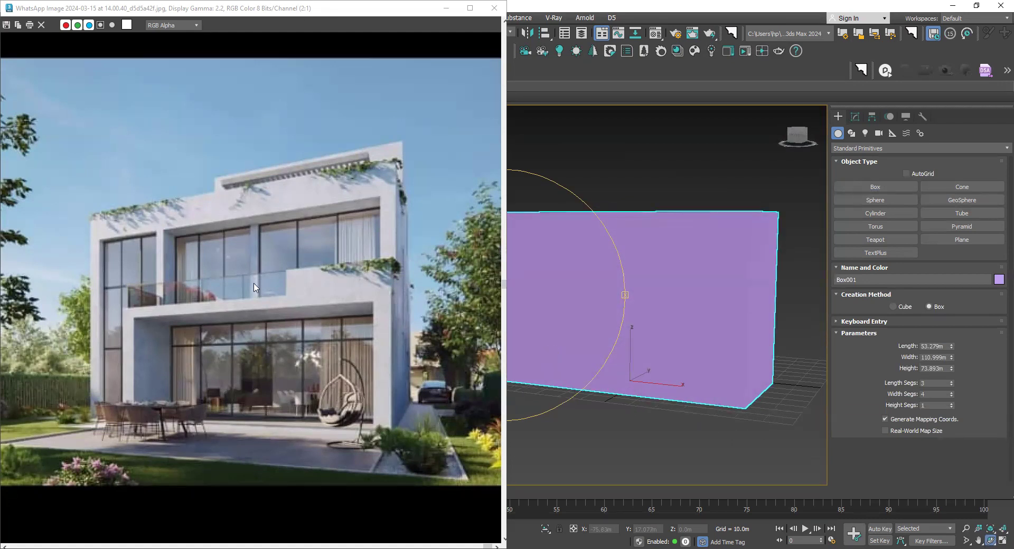
Step: Zoom the reference photo to 2:1 and make its viewer taller
scroll(254, 325, "up", 1)
scroll(247, 346, "down", 2)
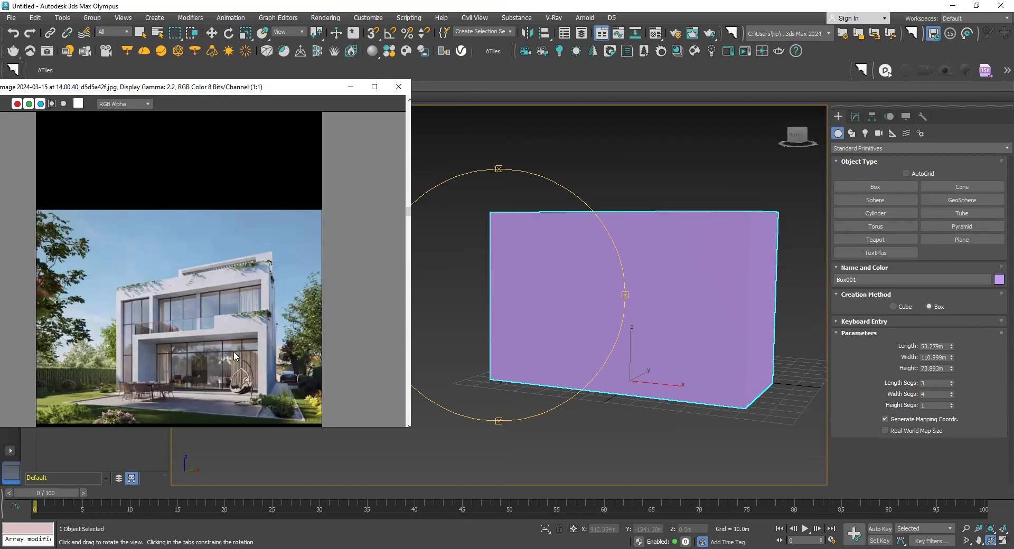
scroll(206, 356, "up", 2)
scroll(206, 356, "down", 2)
scroll(206, 356, "up", 1)
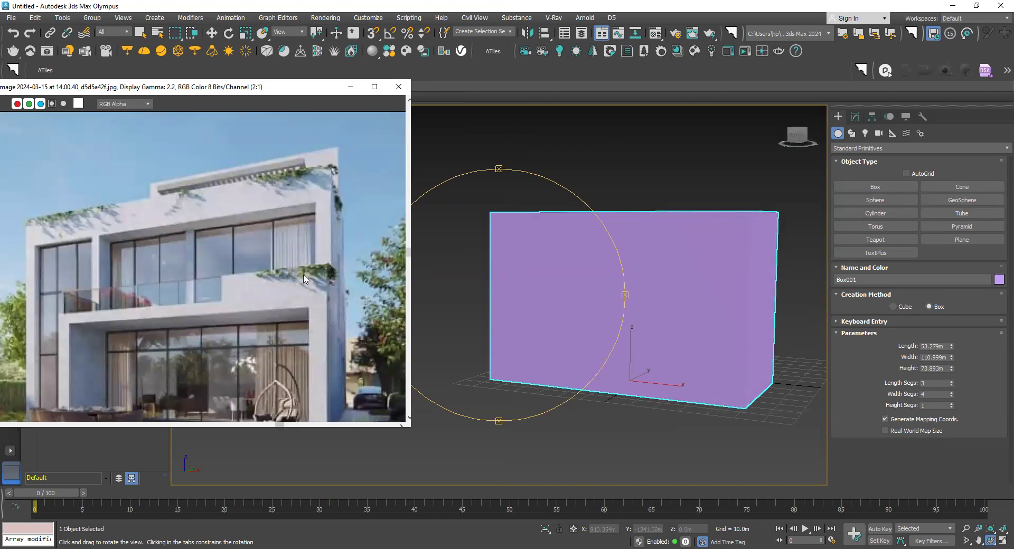
left_click_drag(288, 427, 288, 496)
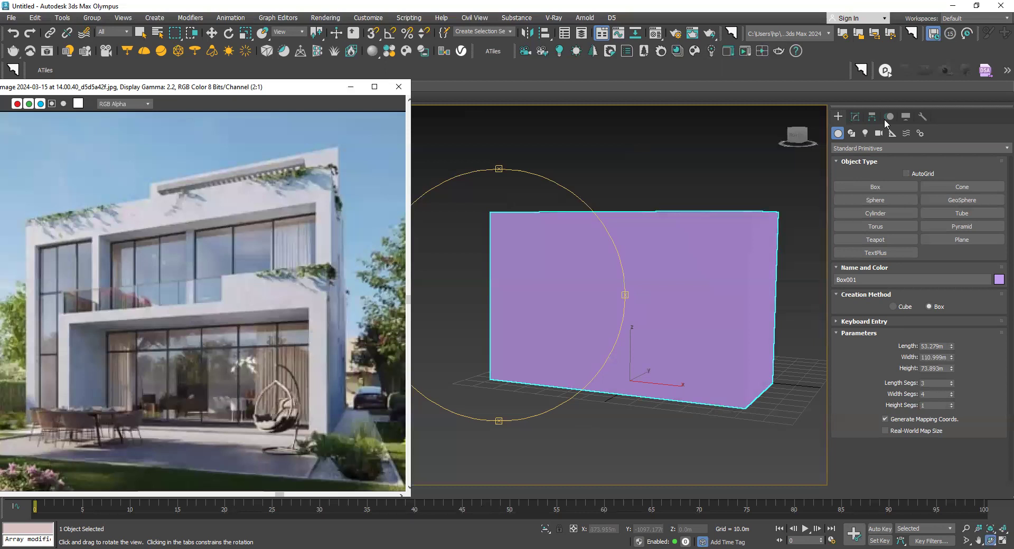
Step: Place a V-Ray physical camera, VRayCam001, aimed at Box001
left_click(879, 133)
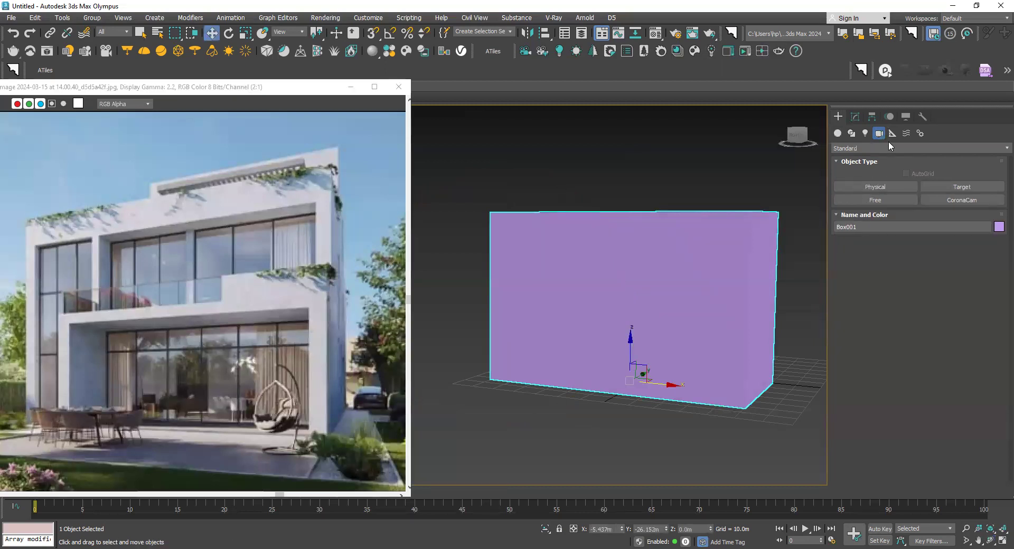
left_click(897, 148)
left_click(857, 168)
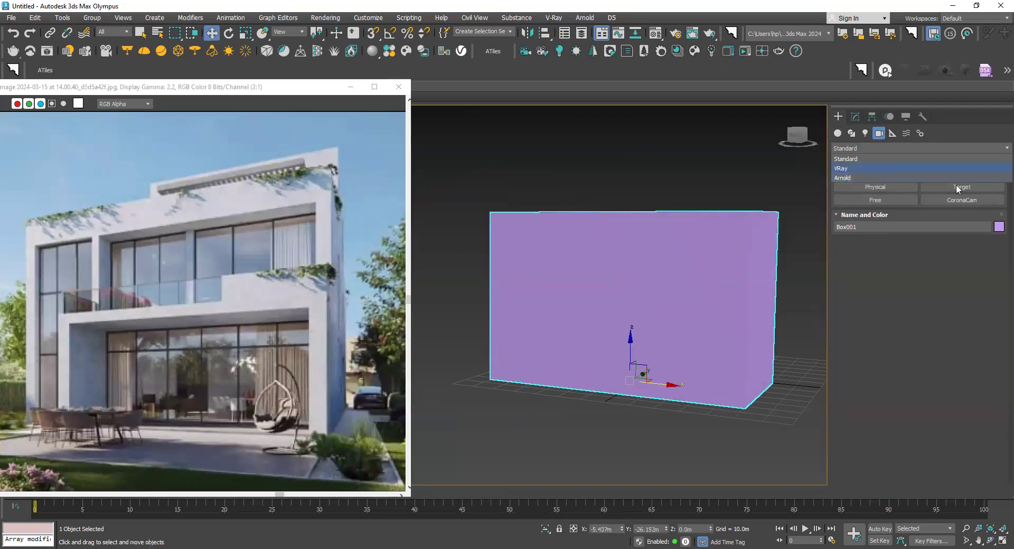
left_click(960, 187)
scroll(497, 418, "down", 5)
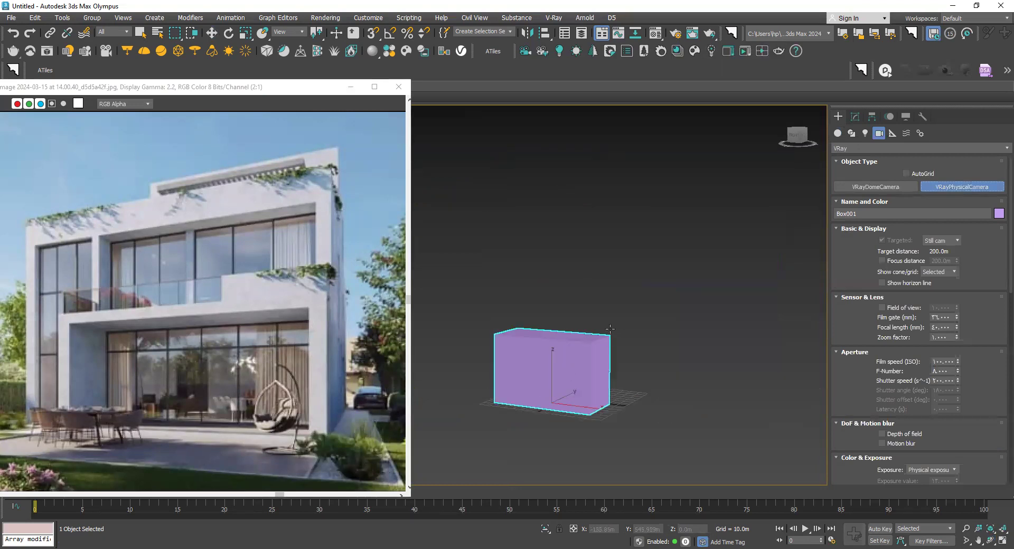
middle_click_drag(497, 417, 596, 433, "alt")
left_click_drag(597, 432, 593, 279)
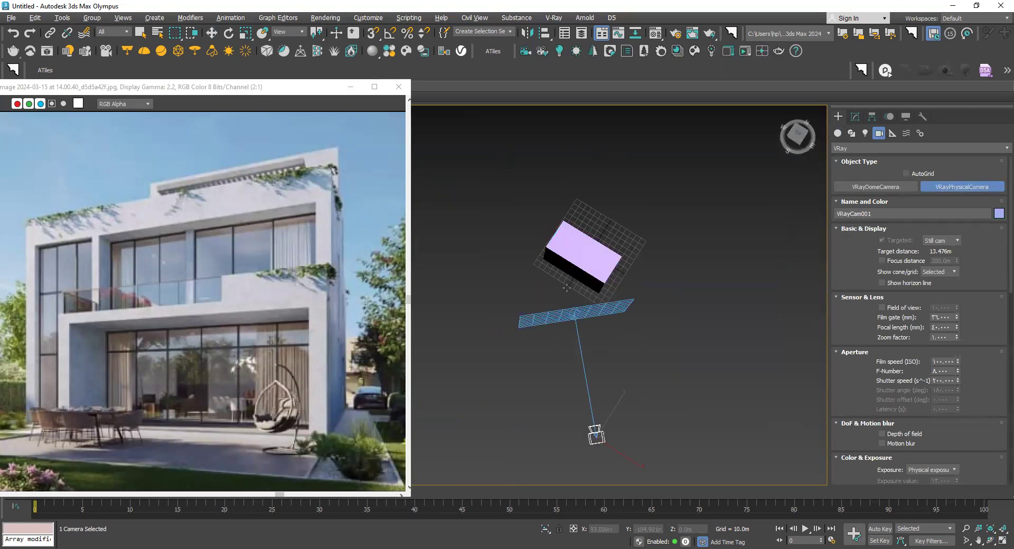
left_click(855, 118)
Step: Look through VRayCam001, drop the focal length to about 12.5 mm, and dolly closer to the box
key("c")
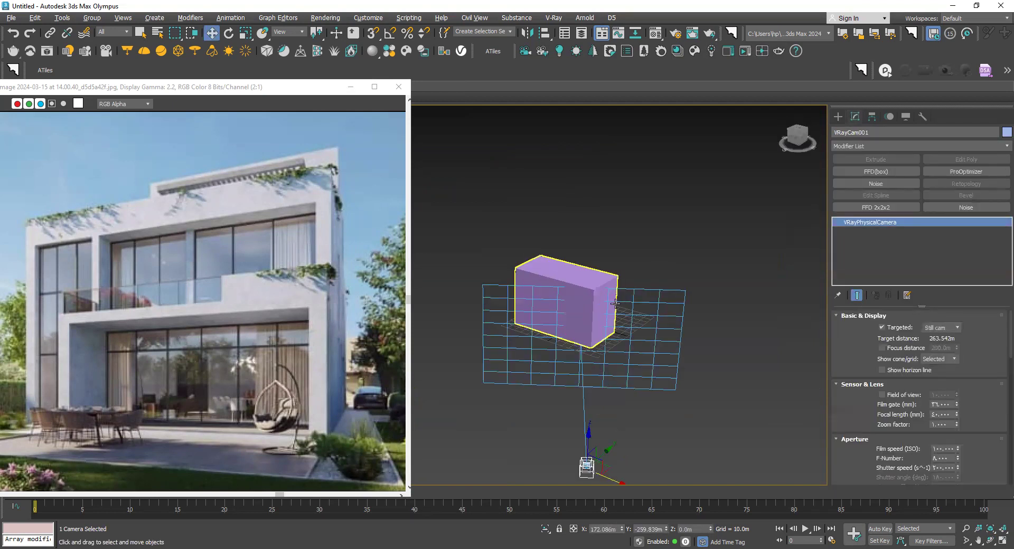
key("c")
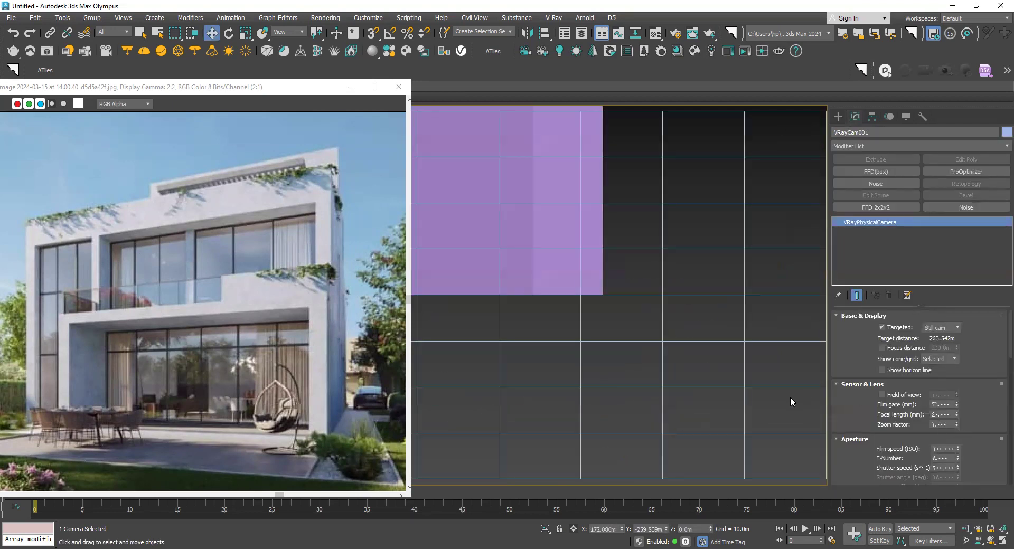
mouse_move(582, 301)
middle_mouse_down()
mouse_move(650, 424)
mouse_move(738, 417)
middle_mouse_up()
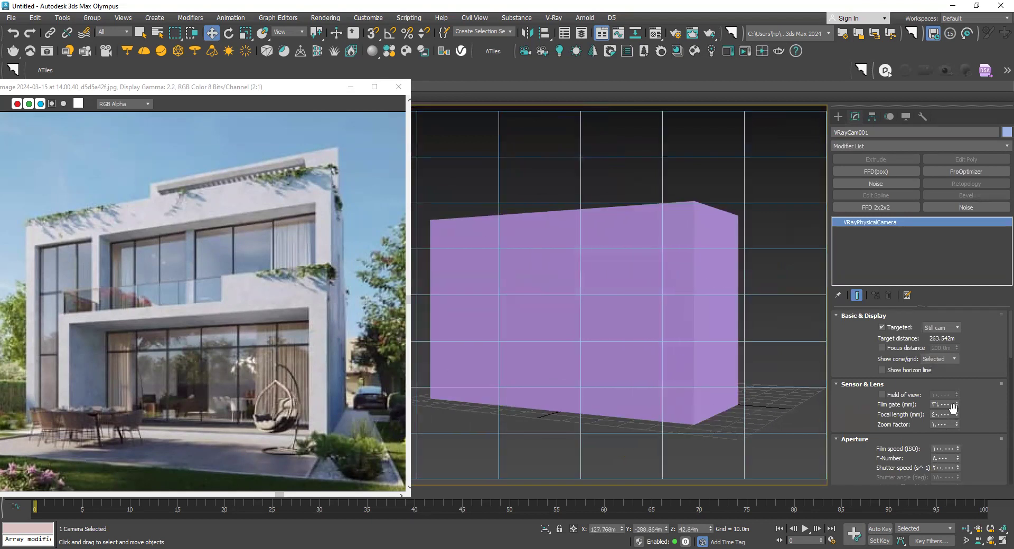
left_click_drag(957, 416, 958, 535)
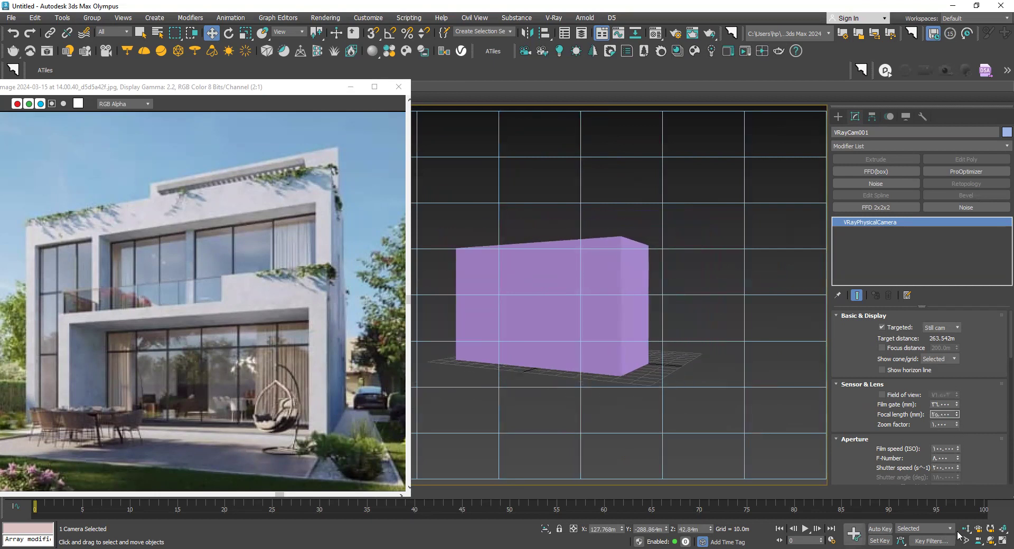
left_click(966, 529)
mouse_move(736, 401)
left_mouse_down()
mouse_move(738, 366)
mouse_move(711, 363)
left_mouse_up()
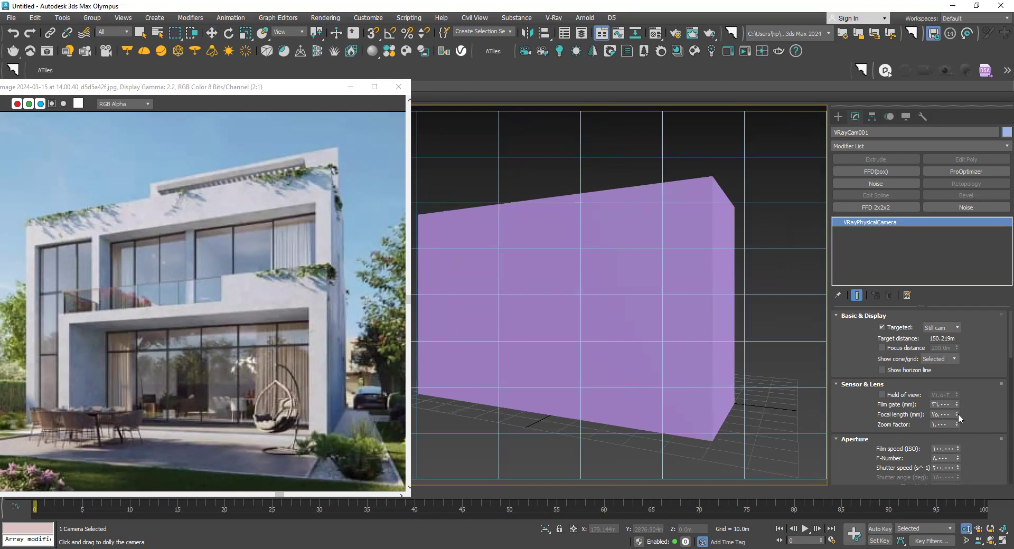
left_click_drag(957, 415, 961, 450)
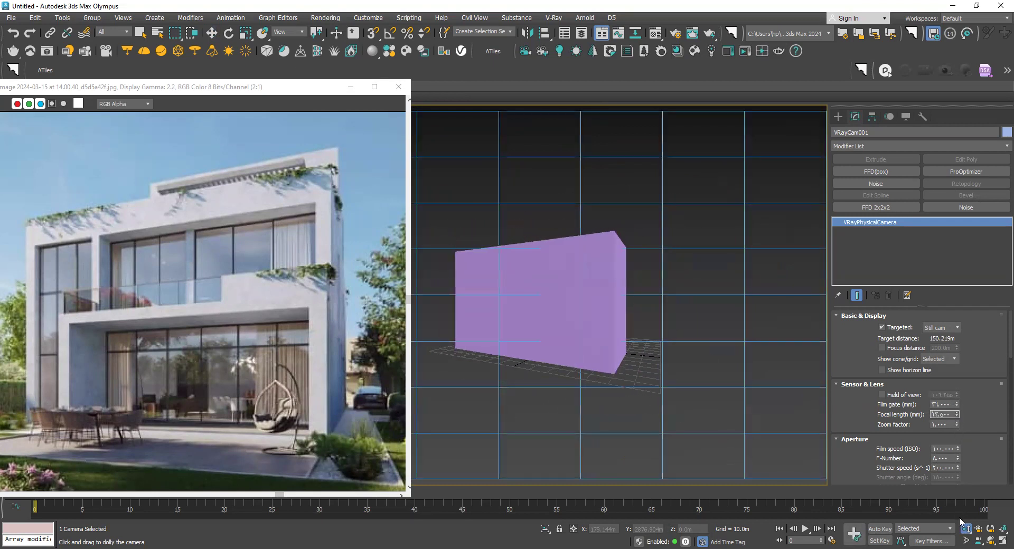
left_click_drag(595, 361, 594, 346)
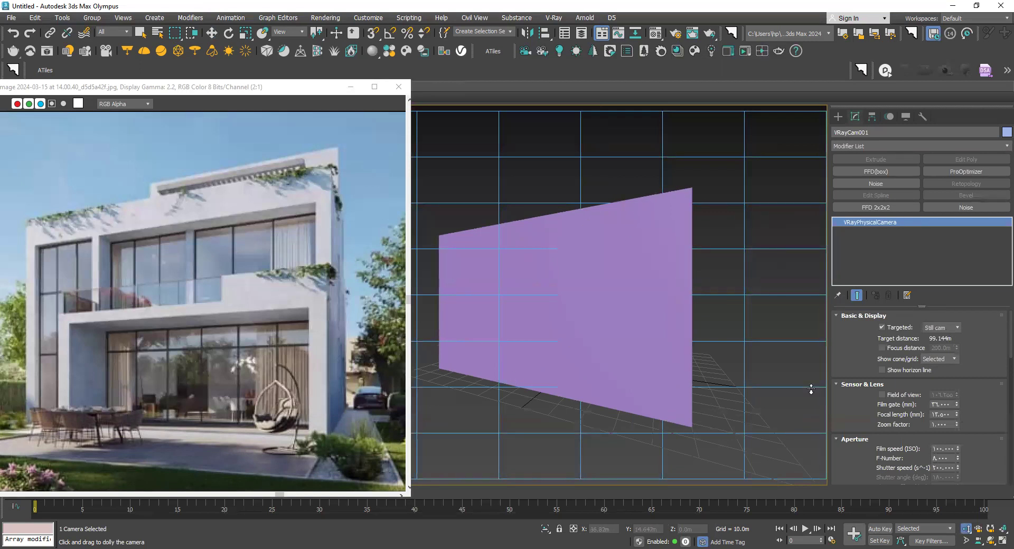
key("ctrl+z")
left_click_drag(518, 310, 518, 306)
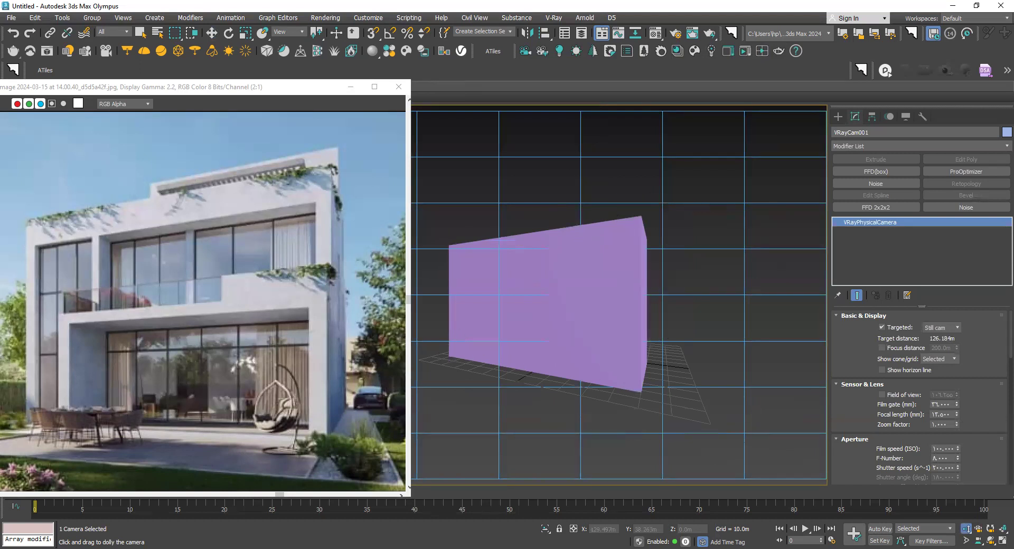
Step: Orbit the camera, raise the focal length to about 14.5 mm, and dolly back to match the photo's angle
left_click(990, 540)
left_click_drag(653, 370, 650, 369)
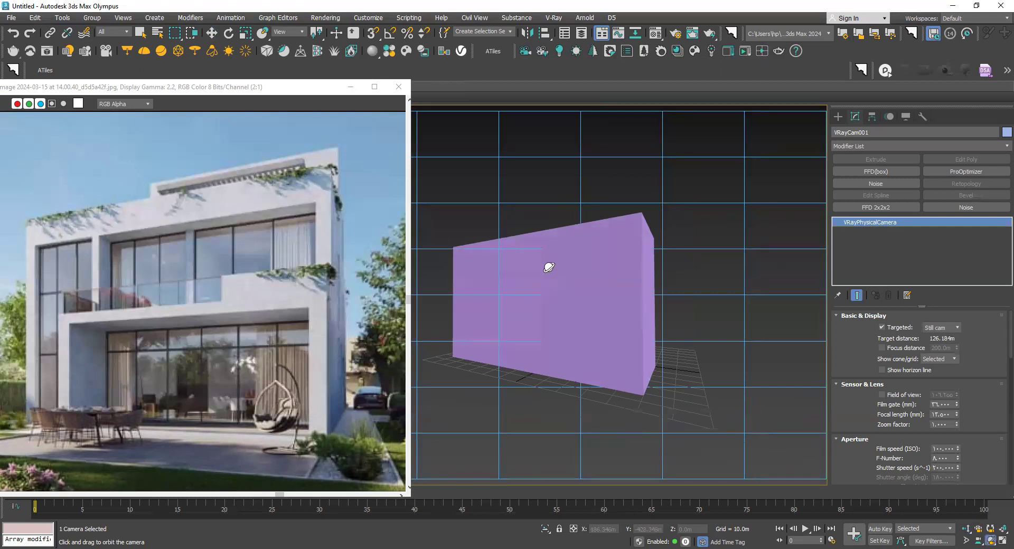
left_click_drag(956, 412, 956, 385)
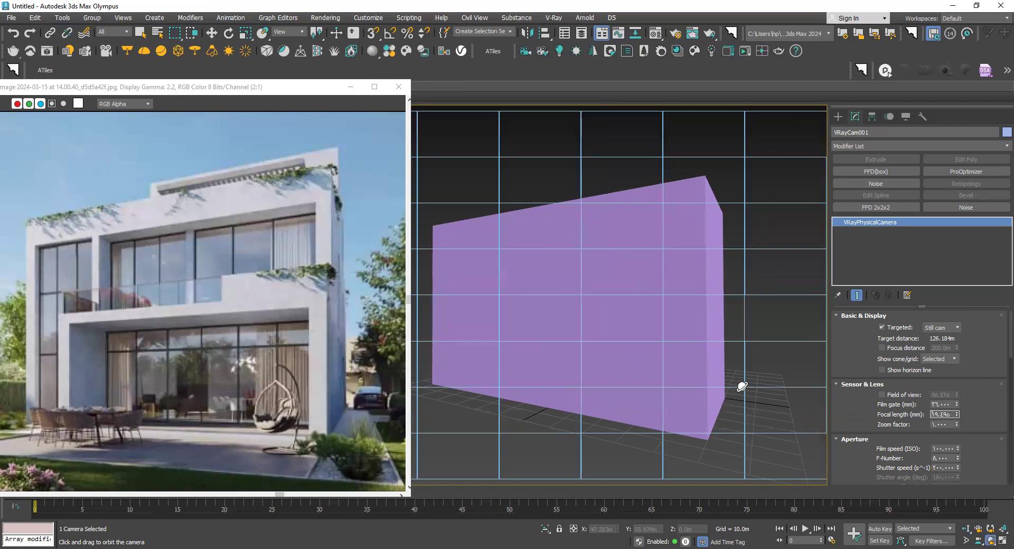
left_click(966, 529)
left_click_drag(747, 383, 747, 395)
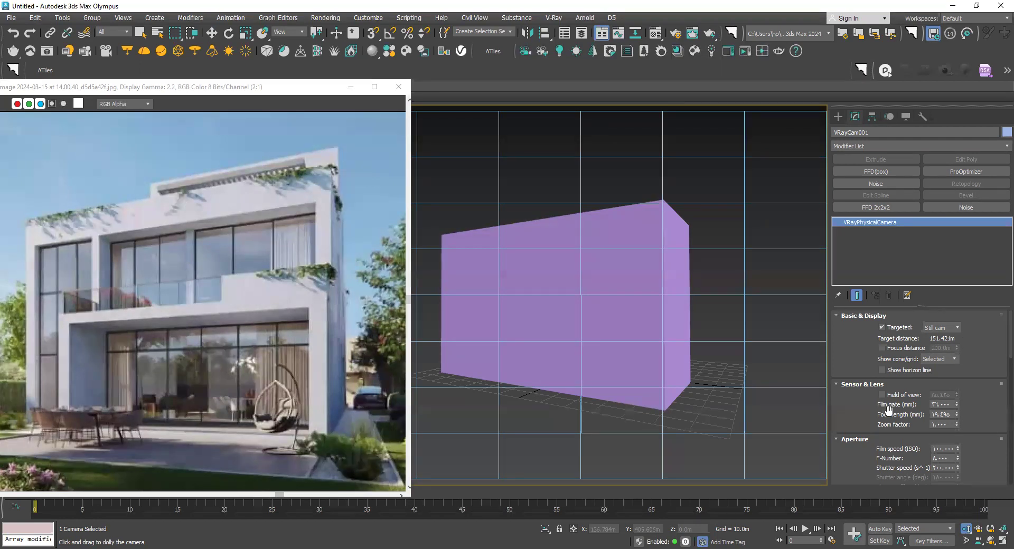
left_click_drag(898, 411, 889, 358)
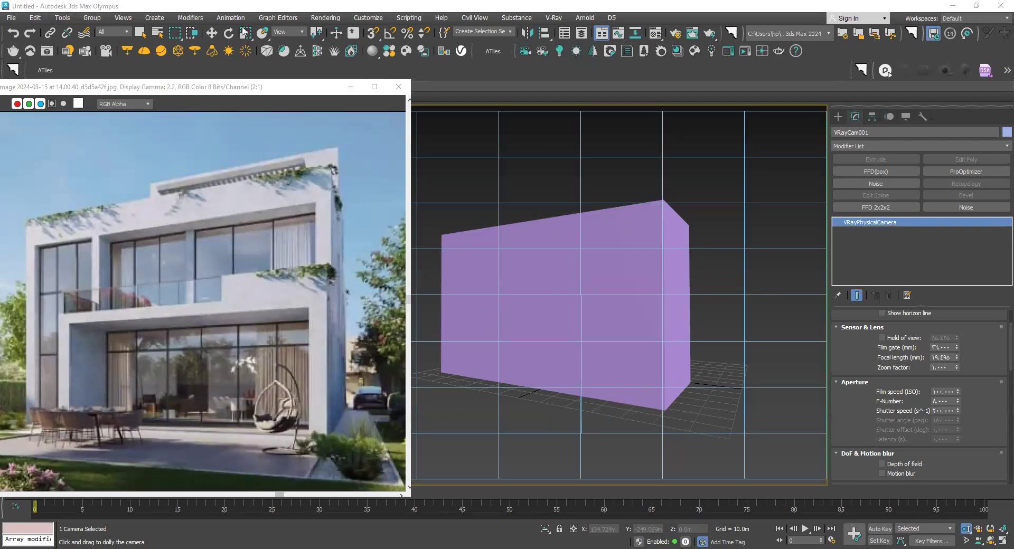
left_click(212, 33)
left_click(512, 239)
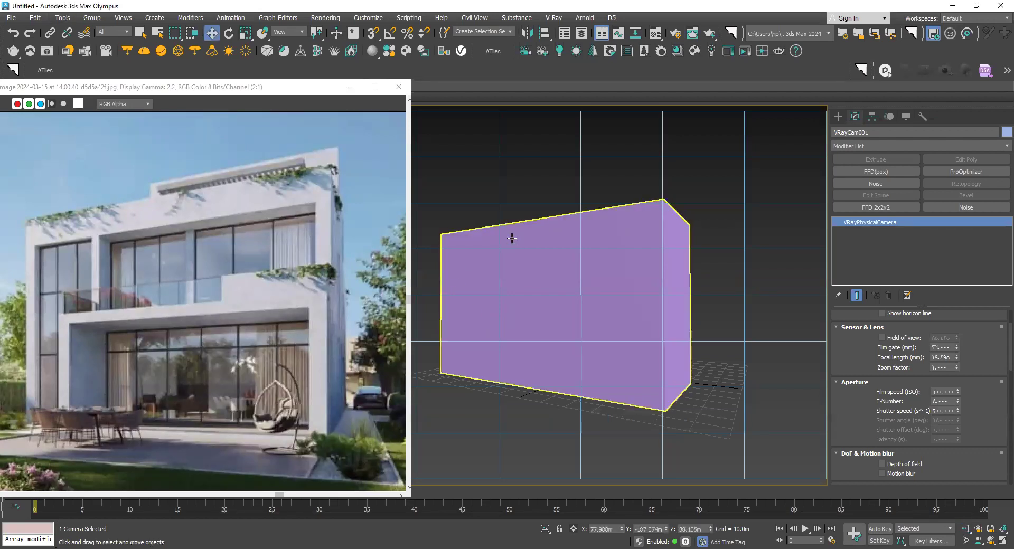
left_click(524, 193)
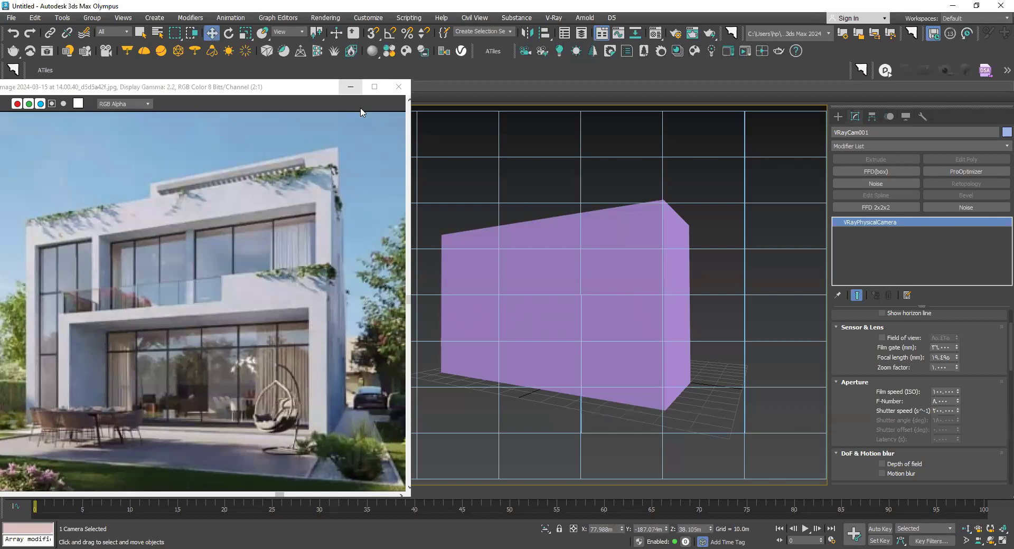
Step: Delete VRayCam001 and its target from the Top view, then dismiss the no-cameras warning
key("t")
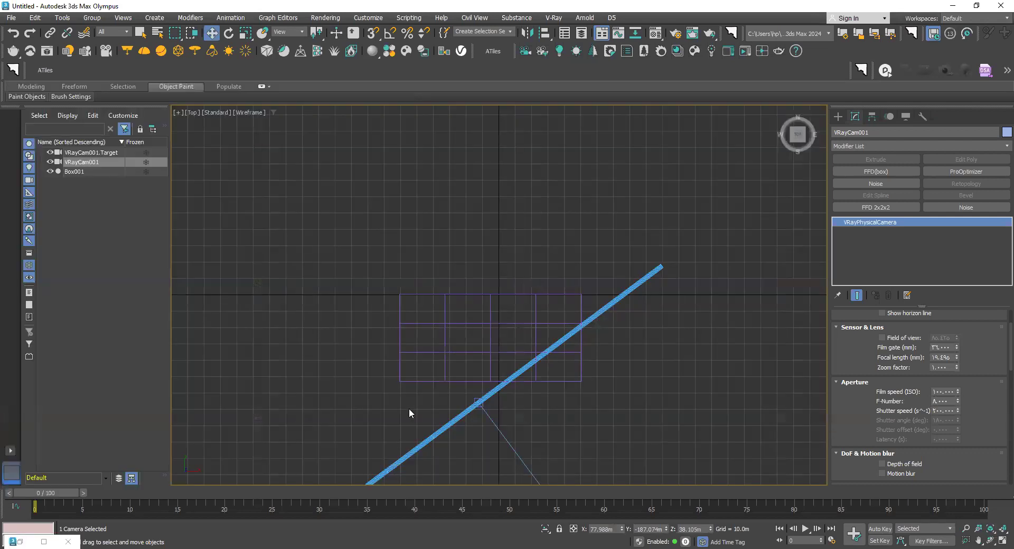
scroll(409, 413, "down", 5)
left_click(480, 466)
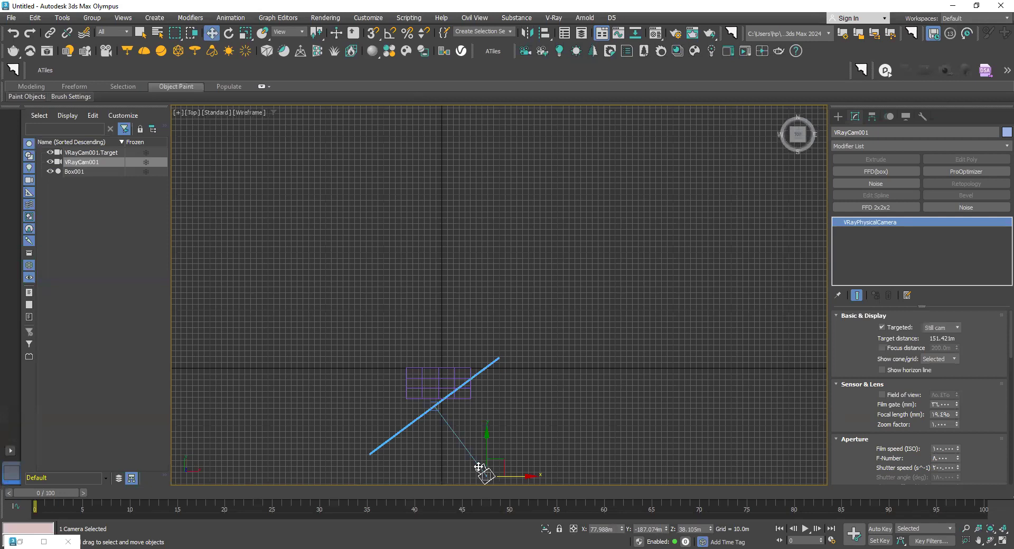
key("Delete")
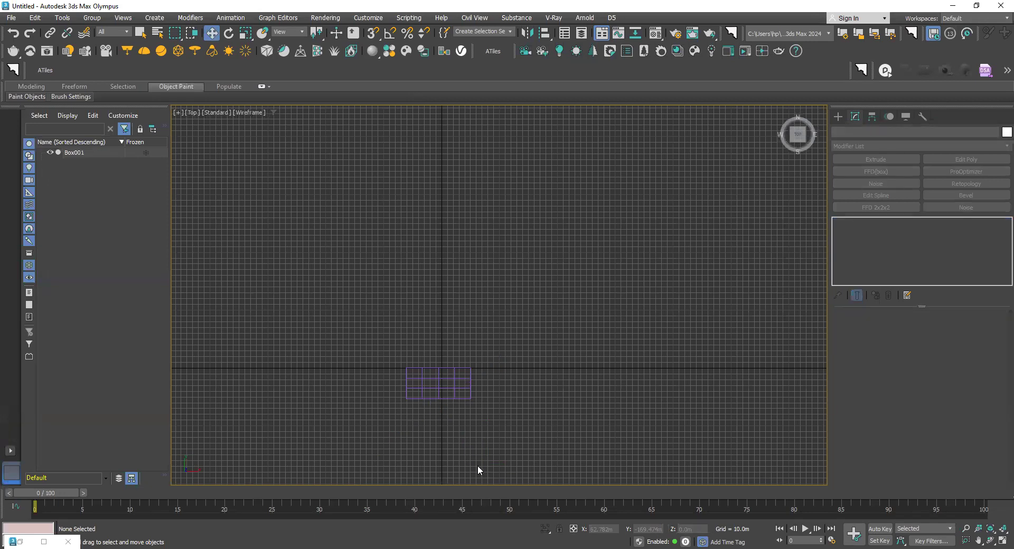
key("c")
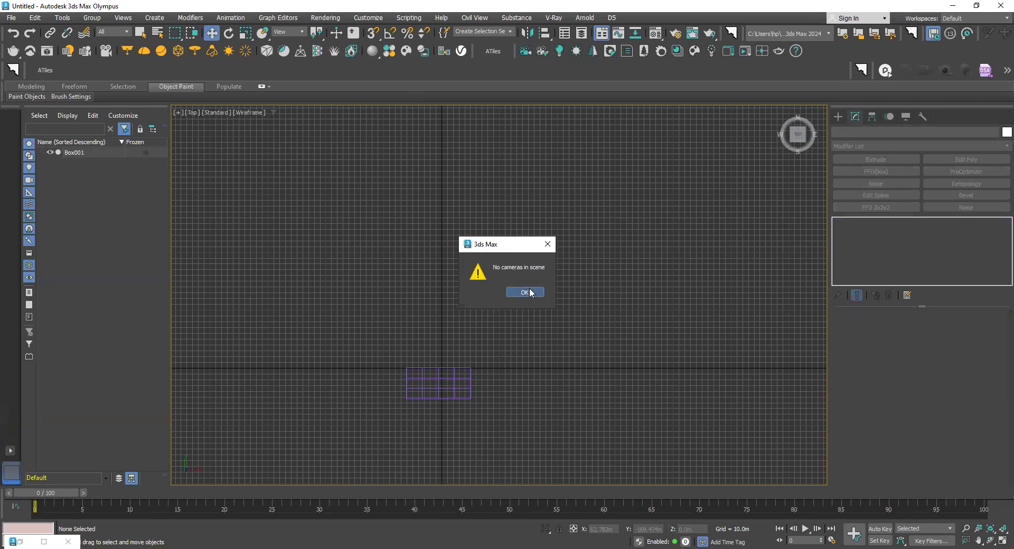
left_click(531, 293)
Step: Switch back to Perspective view, select Box001, and orbit to view it from above
scroll(440, 381, "up", 4)
key("p")
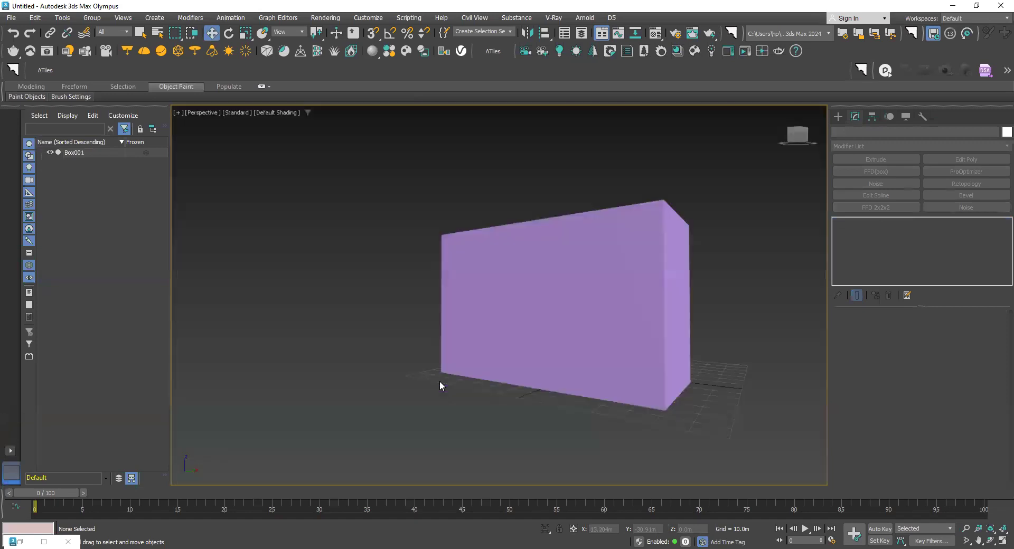
left_click(571, 288)
scroll(579, 298, "up", 2)
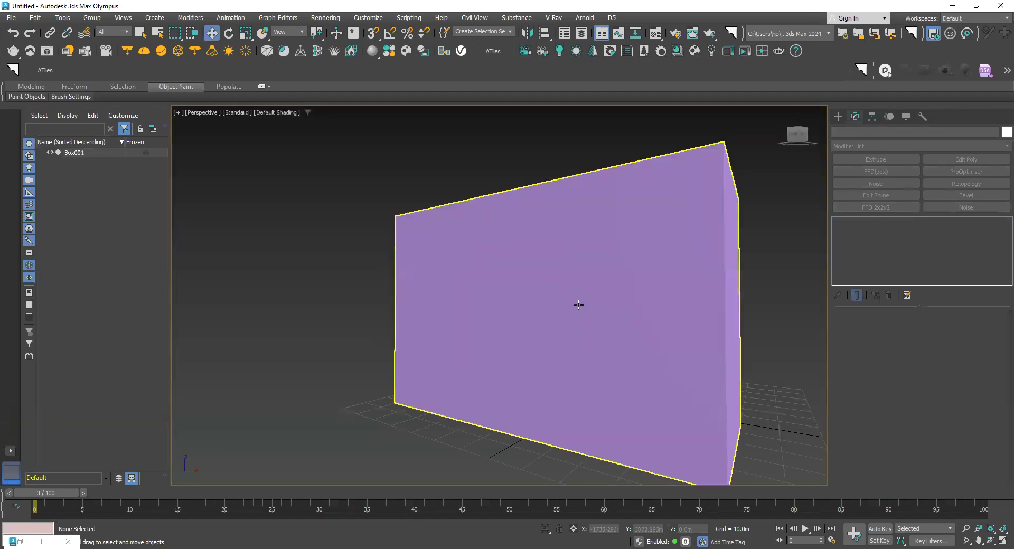
middle_click_drag(605, 339, 611, 347, "alt")
scroll(604, 350, "down", 3)
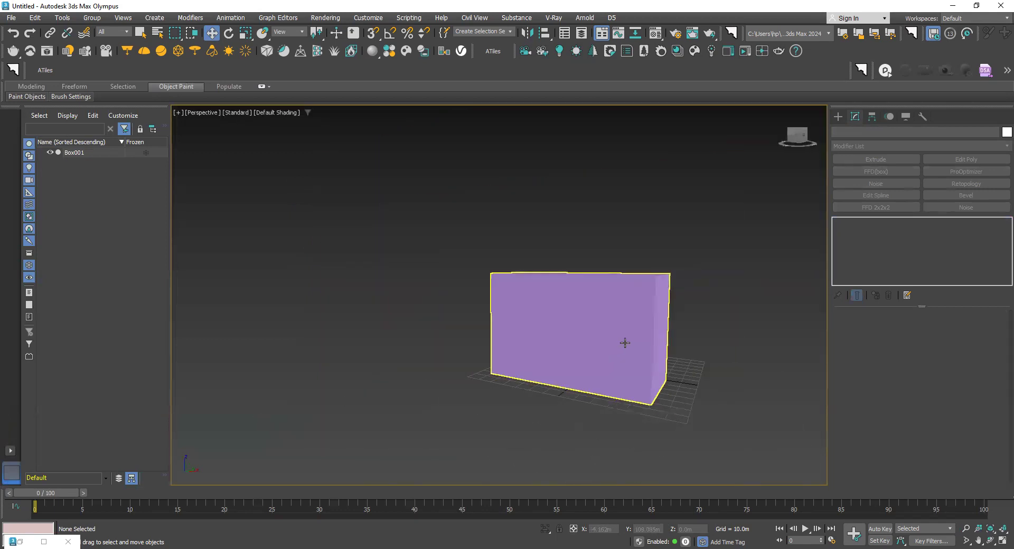
left_click(624, 343)
scroll(625, 345, "up", 2)
scroll(629, 333, "up", 2)
scroll(663, 347, "up", 2)
middle_click_drag(663, 346, 667, 353, "alt")
Step: Reset the scene through File > Reset, discarding the unsaved changes
left_click(15, 19)
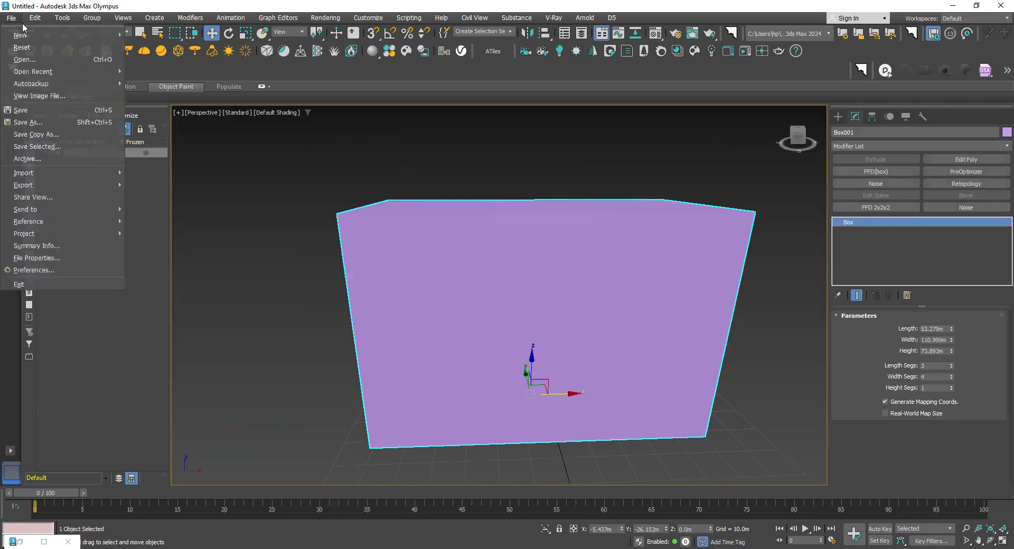
left_click(42, 45)
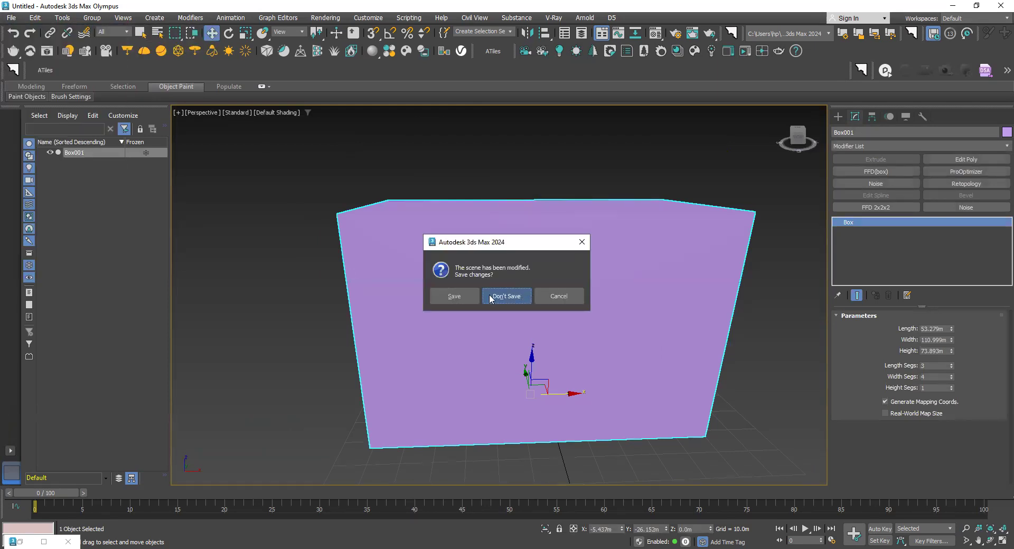
left_click(489, 298)
left_click(486, 297)
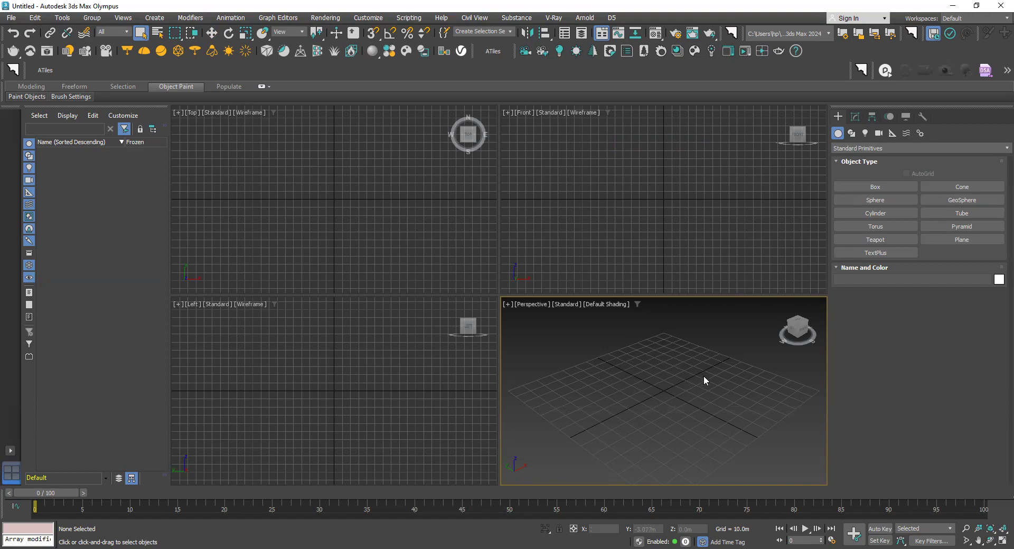
Step: Open and close the File menu's command list
left_click(16, 22)
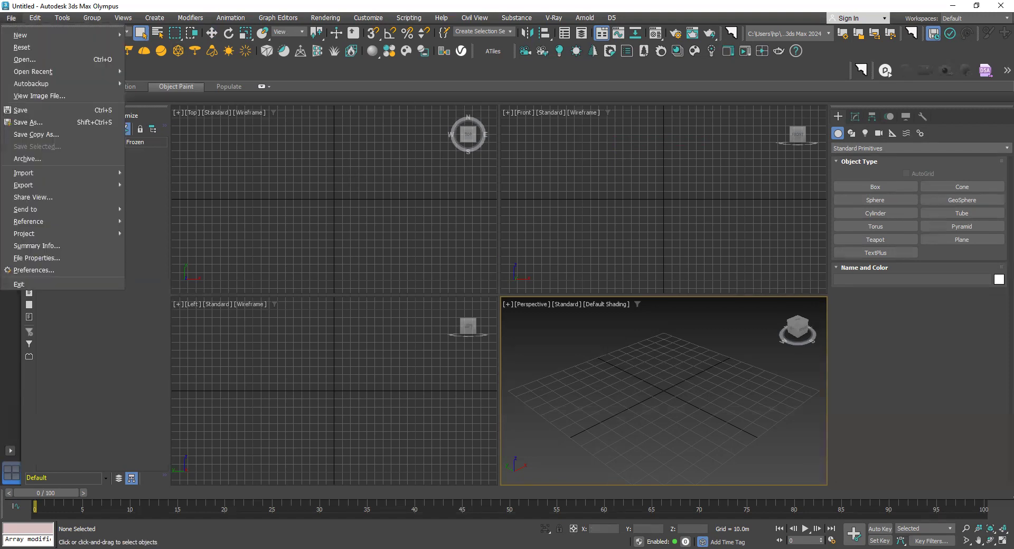
left_click(11, 22)
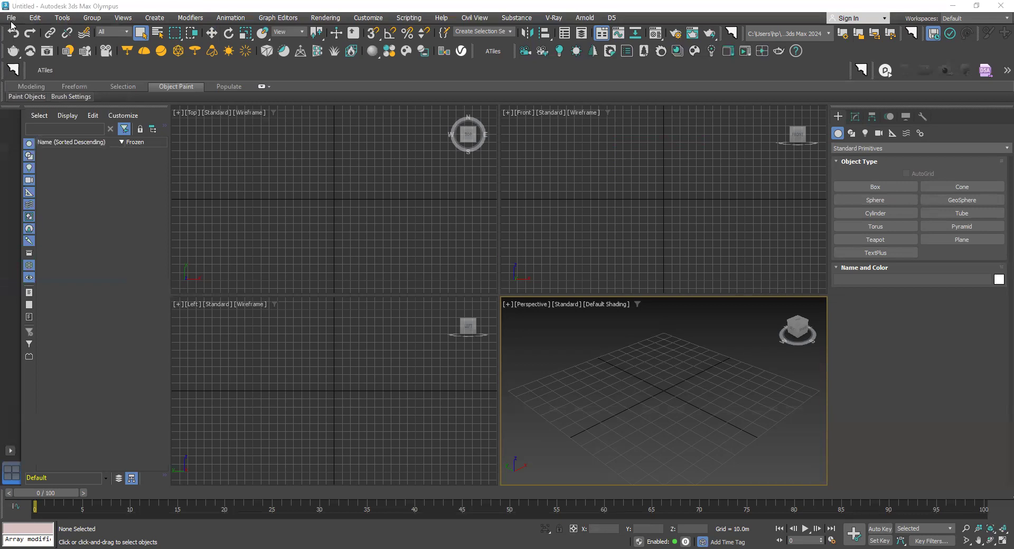
key("alt+e")
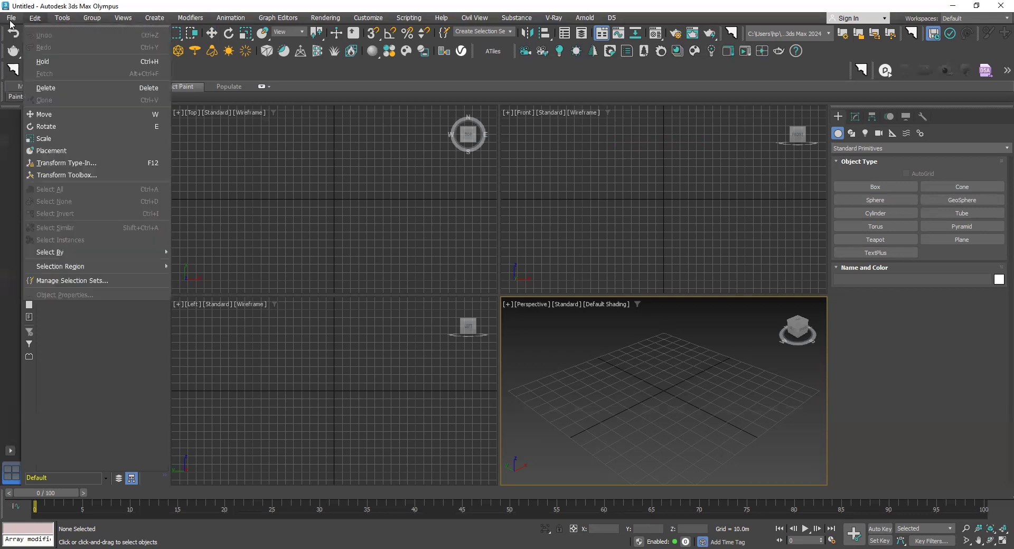
left_click(11, 18)
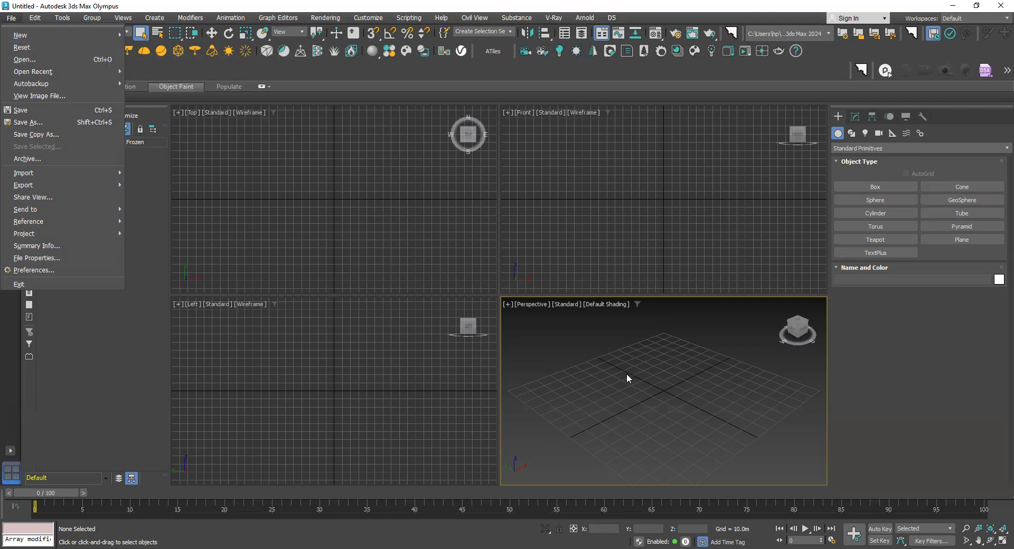
Step: Create a 49.502m × 82.729m × 59.063m box in the maximized perspective view, then choose View Image File
left_click(872, 188)
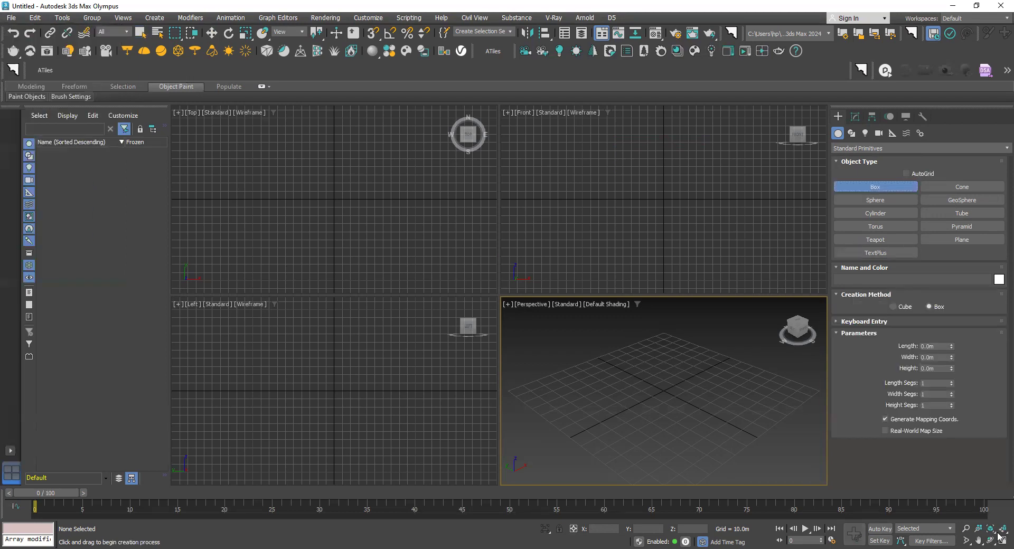
left_click(1001, 538)
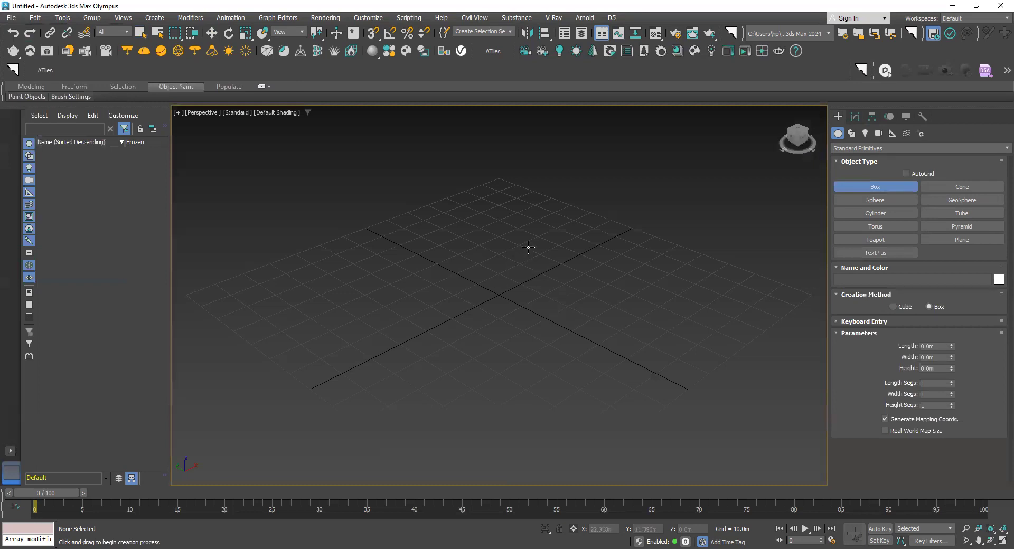
left_click_drag(528, 247, 453, 400)
left_click(464, 233)
scroll(464, 233, "down", 3)
middle_click_drag(465, 235, 452, 294, "alt")
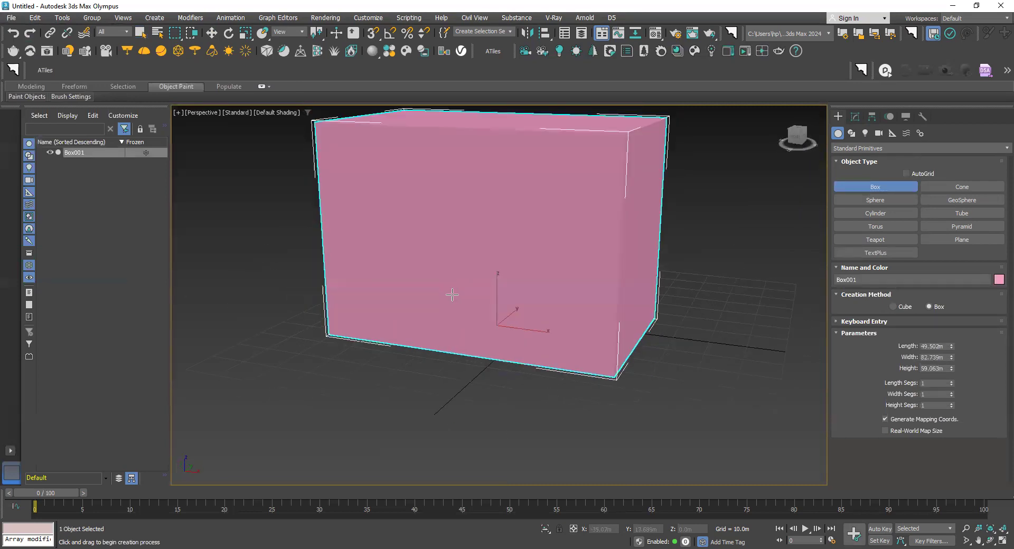
scroll(452, 294, "up", 2)
scroll(480, 413, "down", 3)
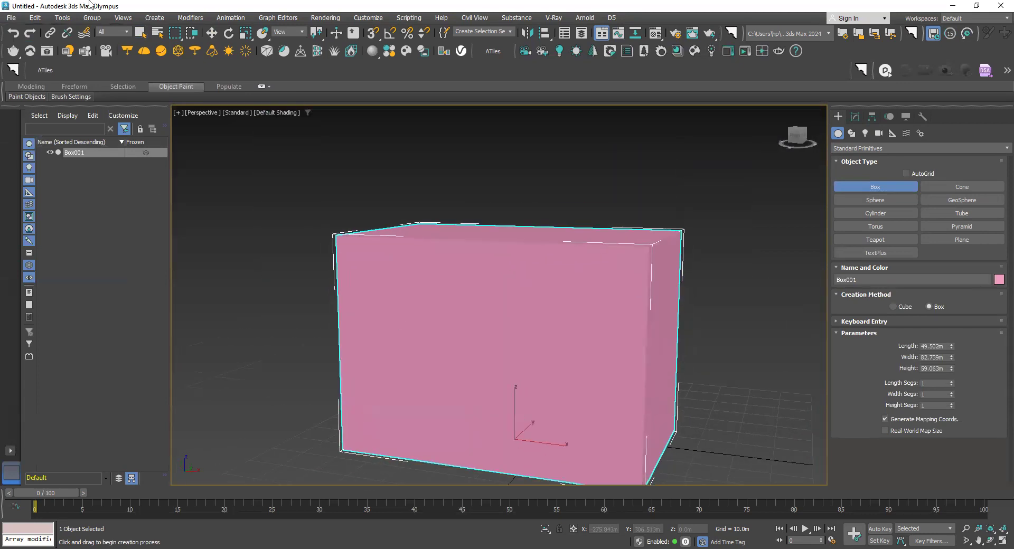
left_click(11, 18)
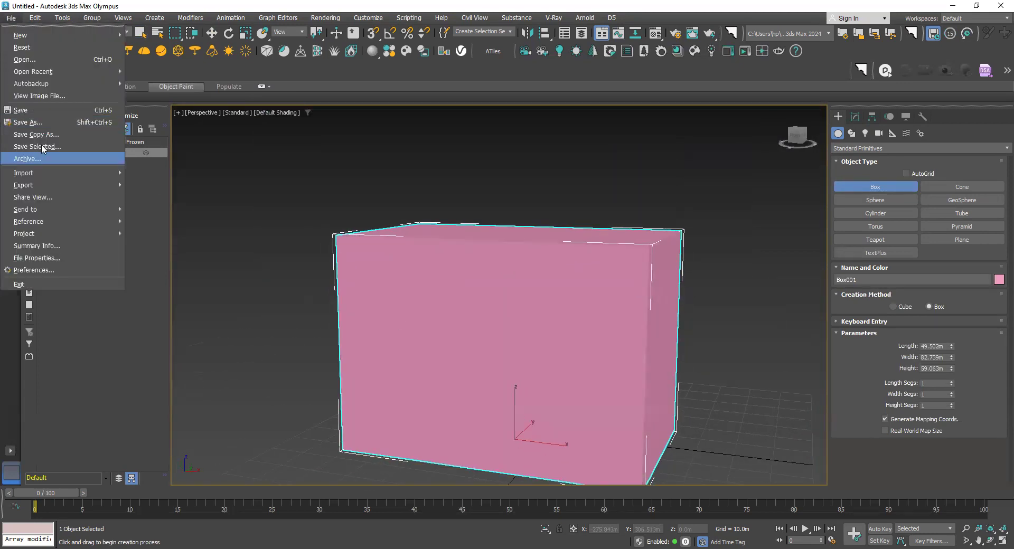
left_click(55, 96)
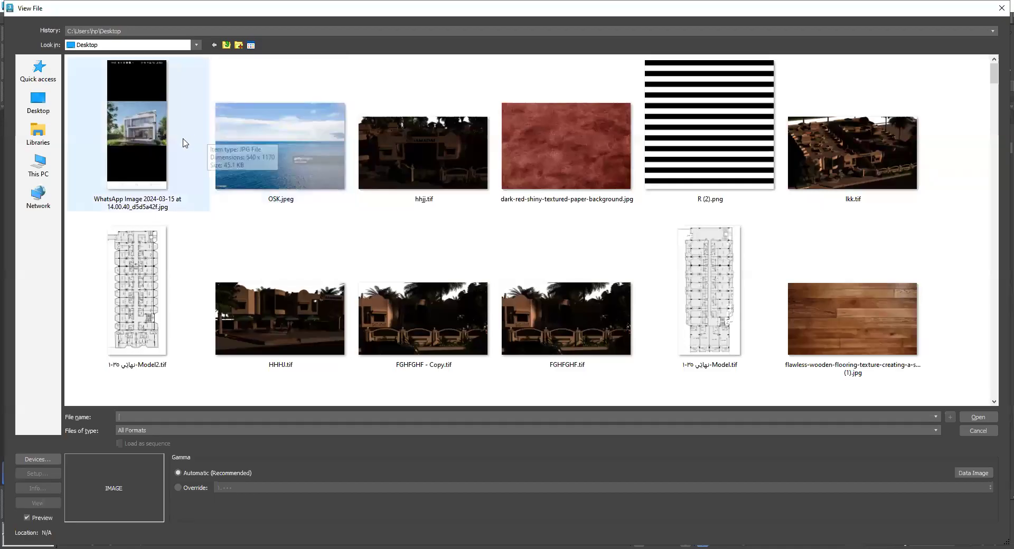
Step: Open the WhatsApp villa reference photo, move its viewer left, and pan the box higher
left_click(173, 144)
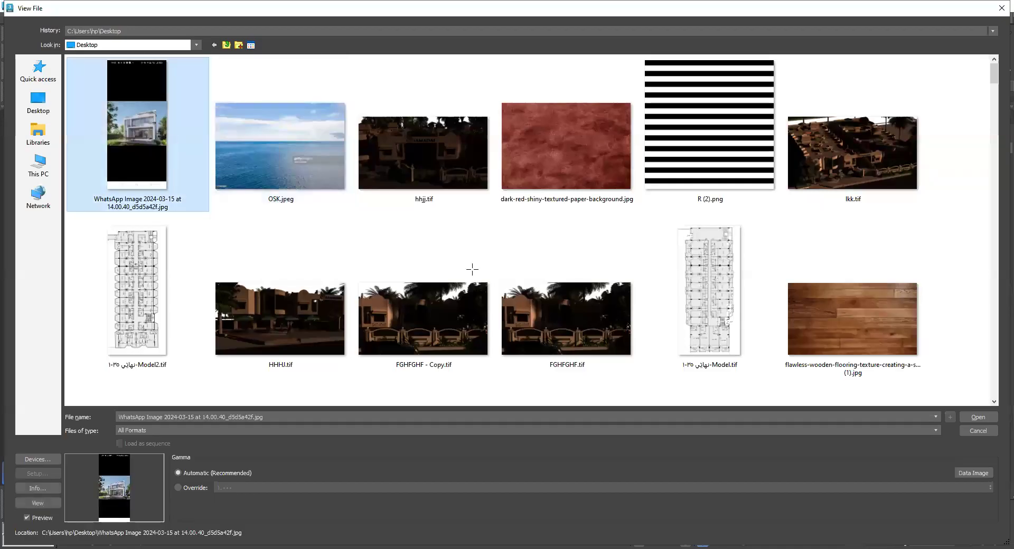
key("Return")
left_click_drag(499, 128, 141, 133)
scroll(179, 343, "up", 2)
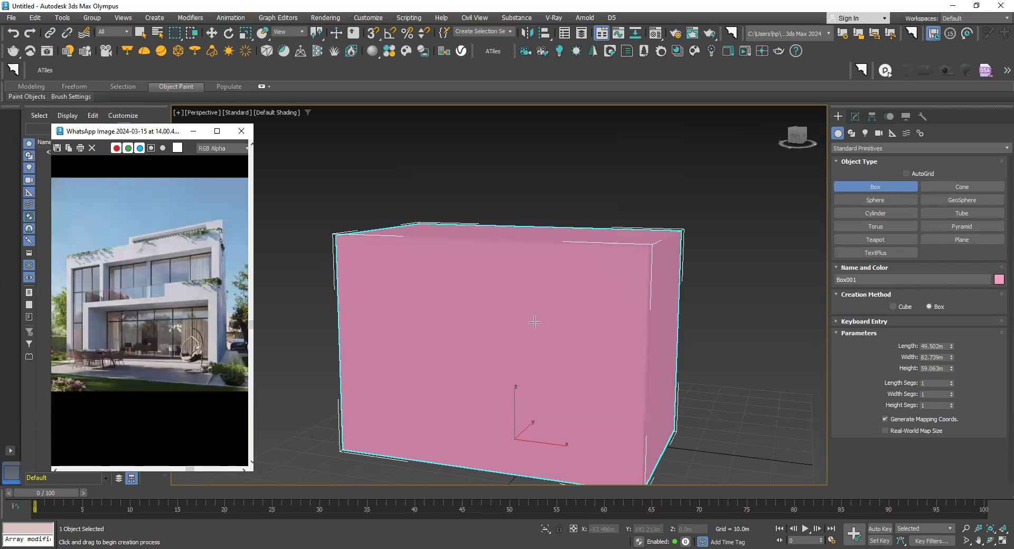
middle_click_drag(534, 322, 531, 258)
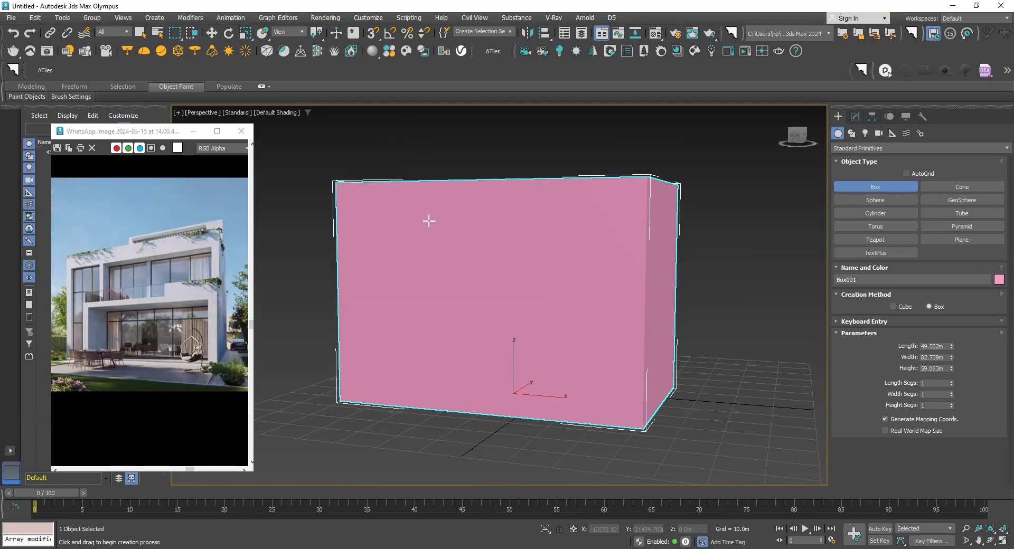
Step: Convert Box001 to an Editable Poly
left_click(855, 116)
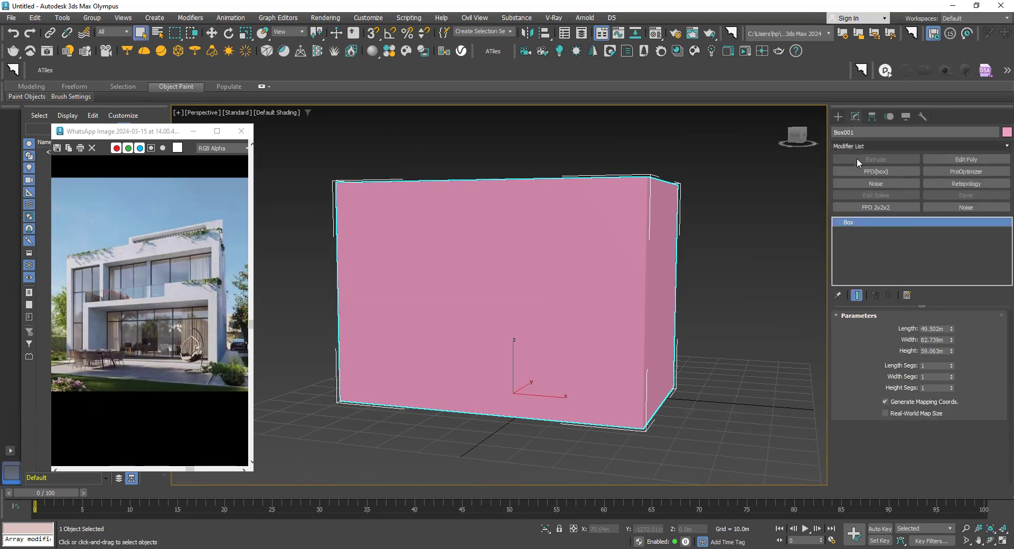
right_click(858, 223)
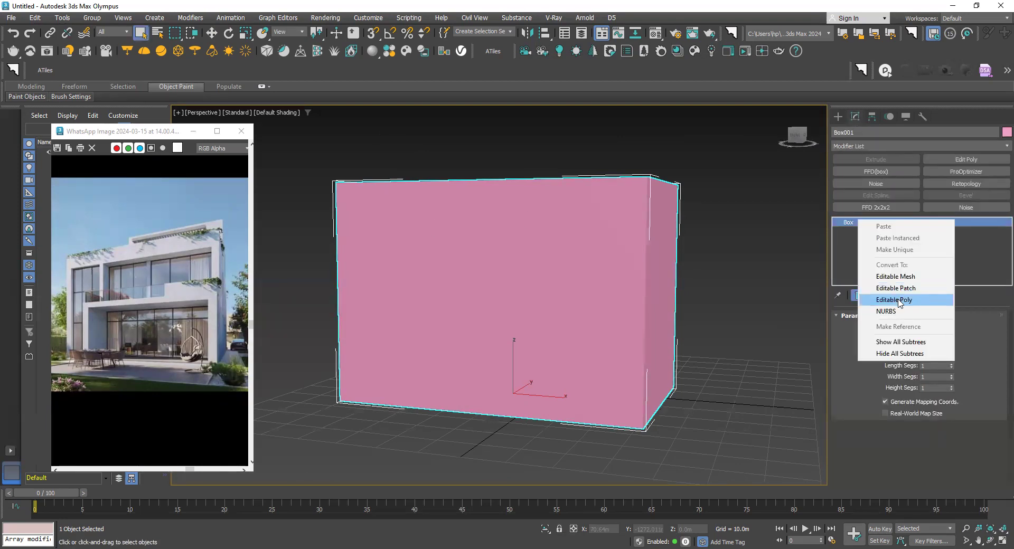
left_click(897, 300)
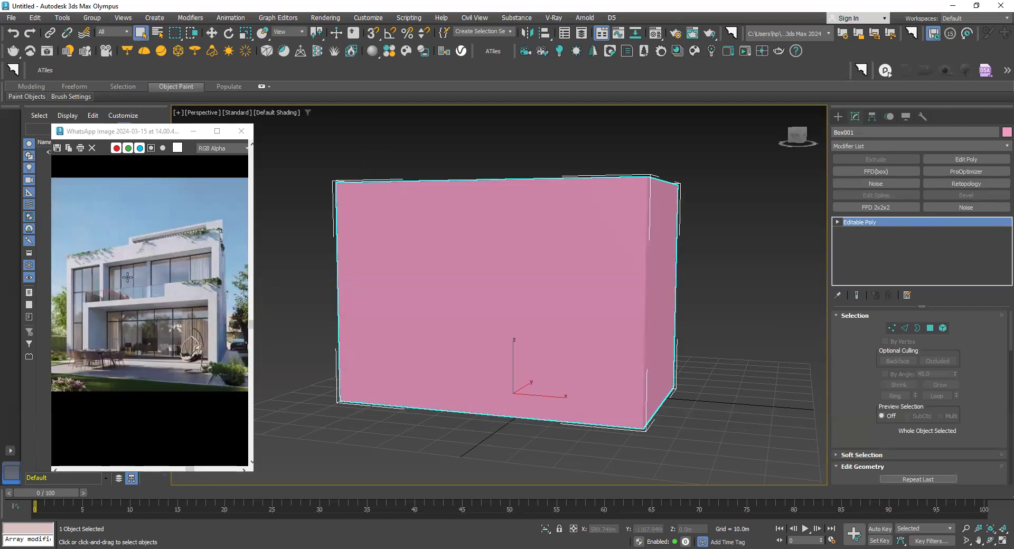
scroll(436, 282, "up", 1)
middle_click_drag(436, 281, 449, 306, "alt")
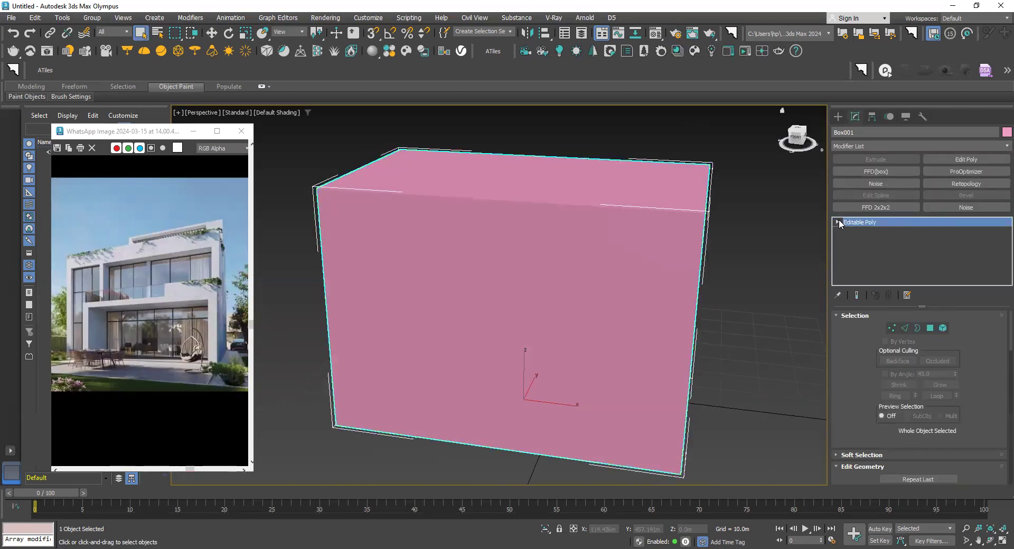
Step: At Edge level, select the box's bottom front edge
left_click(838, 223)
left_click(855, 241)
left_click(518, 206)
right_click(506, 231)
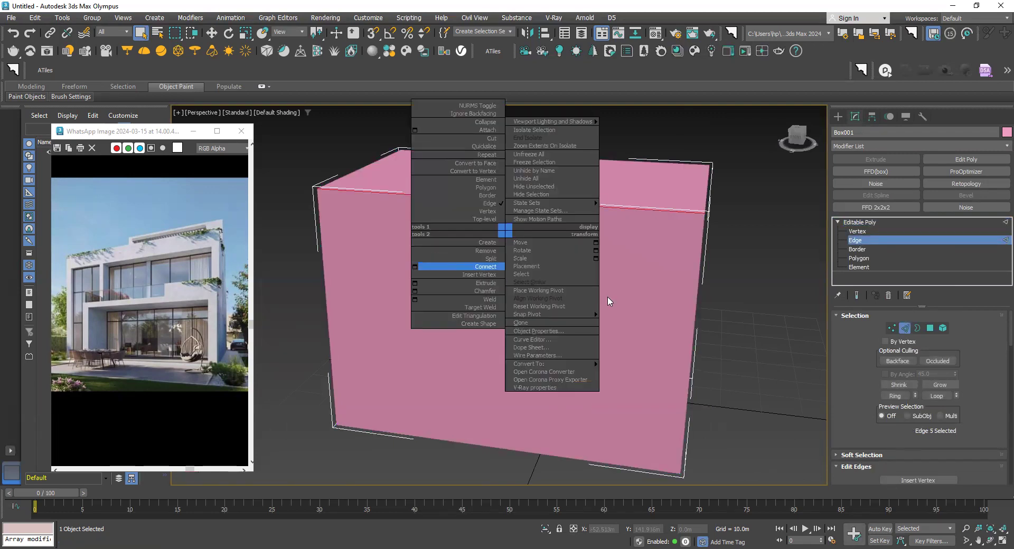
left_click(895, 397)
mouse_move(542, 360)
middle_mouse_down("alt")
mouse_move(562, 393)
mouse_move(548, 368)
middle_mouse_up("alt")
left_click(525, 354)
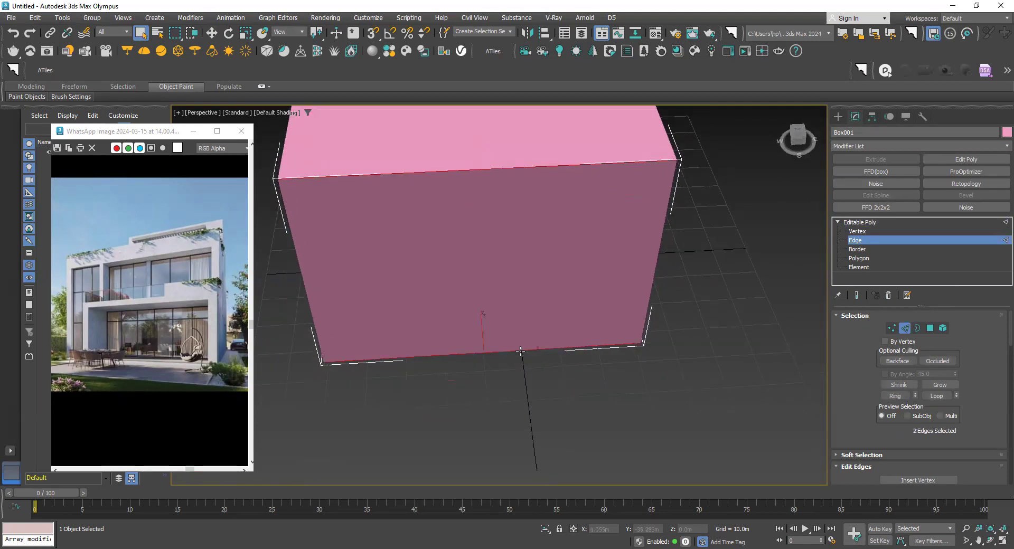
scroll(520, 351, "down", 3)
scroll(430, 136, "up", 4)
mouse_move(430, 136)
middle_mouse_down("alt")
mouse_move(443, 201)
mouse_move(447, 189)
mouse_move(427, 189)
middle_mouse_up("alt")
scroll(447, 202, "down", 3)
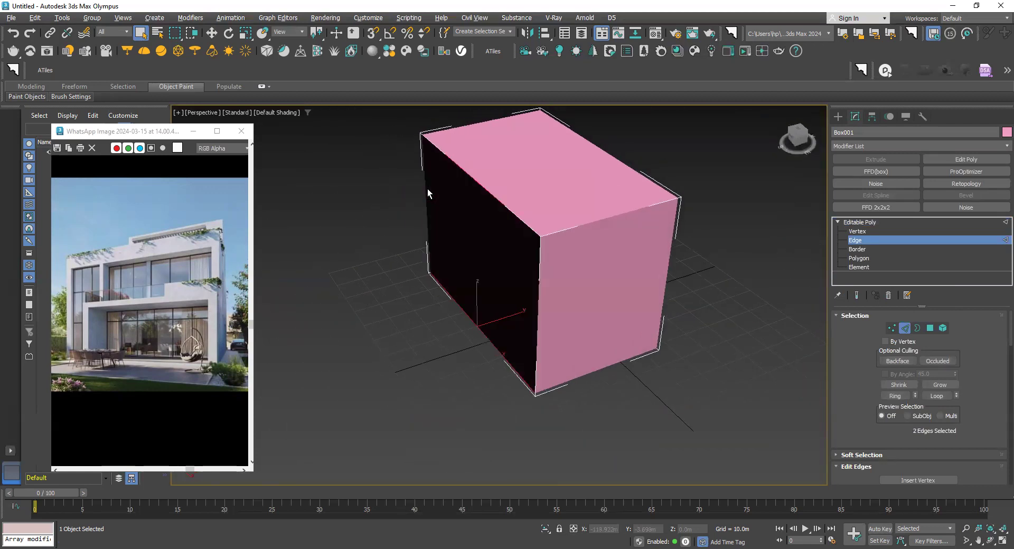
Step: Add the remaining parallel edges and Connect them, sliding the loop to -48 near the left end
left_click(615, 156, "ctrl")
middle_click_drag(611, 170, 560, 161, "alt")
left_click(552, 220, "ctrl")
mouse_move(615, 320)
middle_mouse_down("alt")
mouse_move(754, 321)
mouse_move(565, 281)
middle_mouse_up("alt")
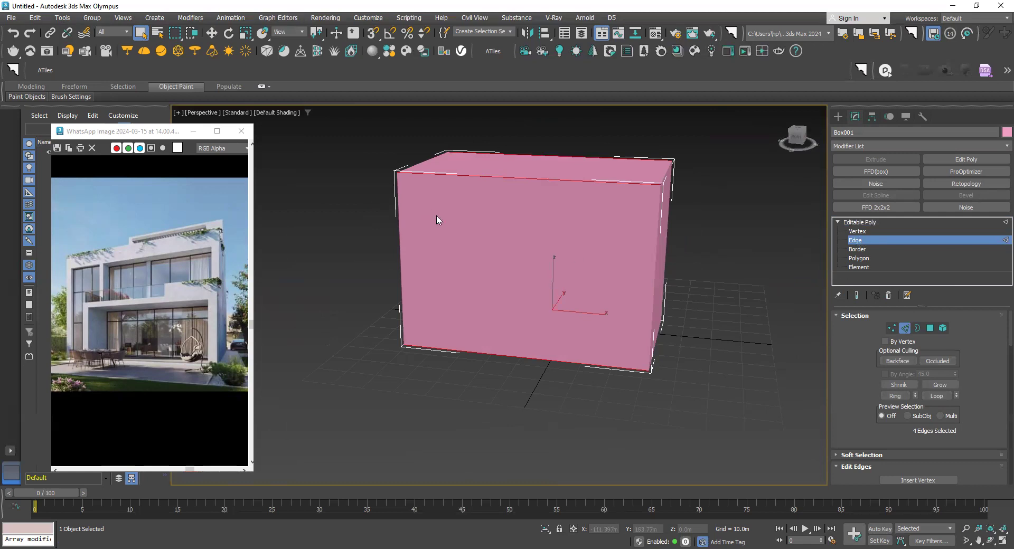
scroll(436, 220, "up", 3)
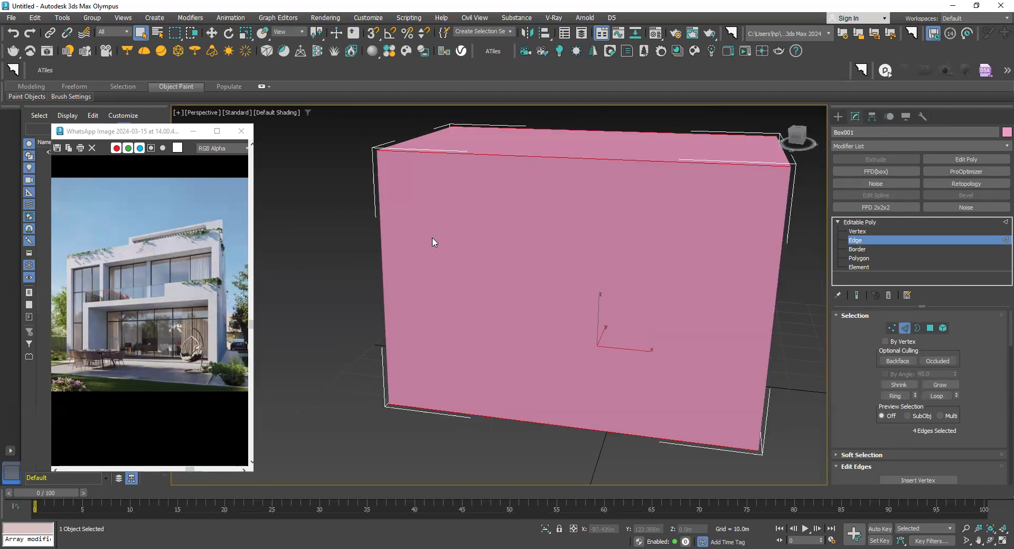
right_click(432, 238)
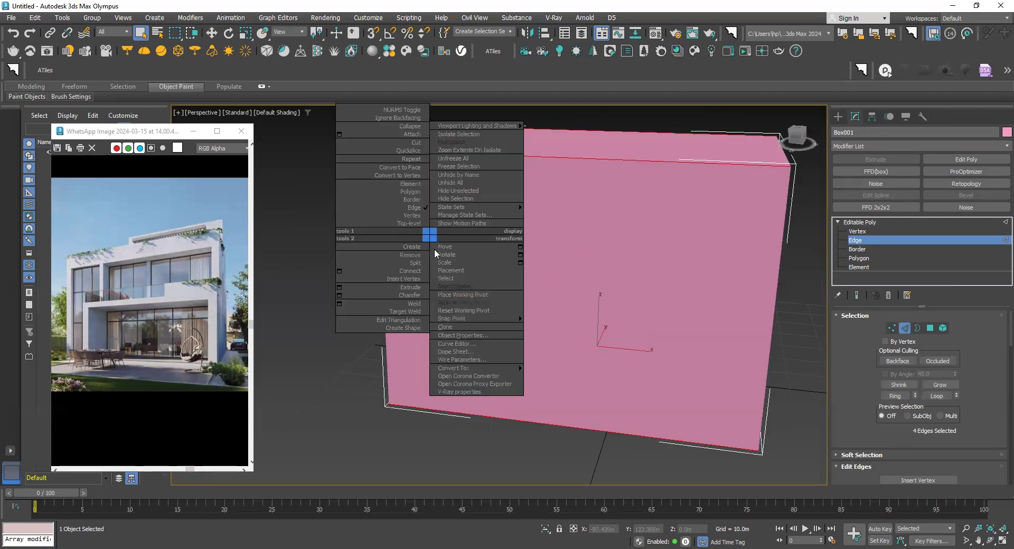
left_click(340, 270)
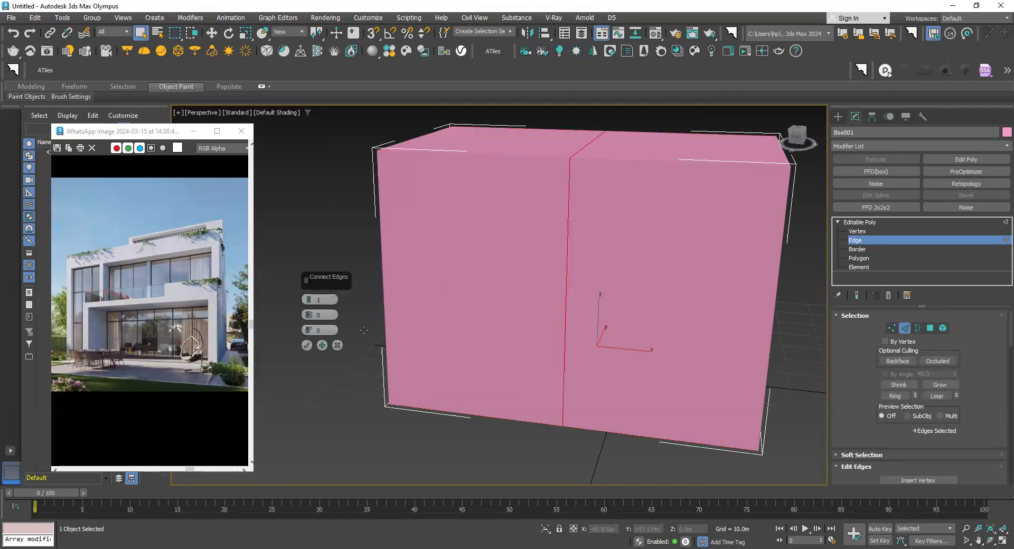
left_click_drag(312, 317, 340, 432)
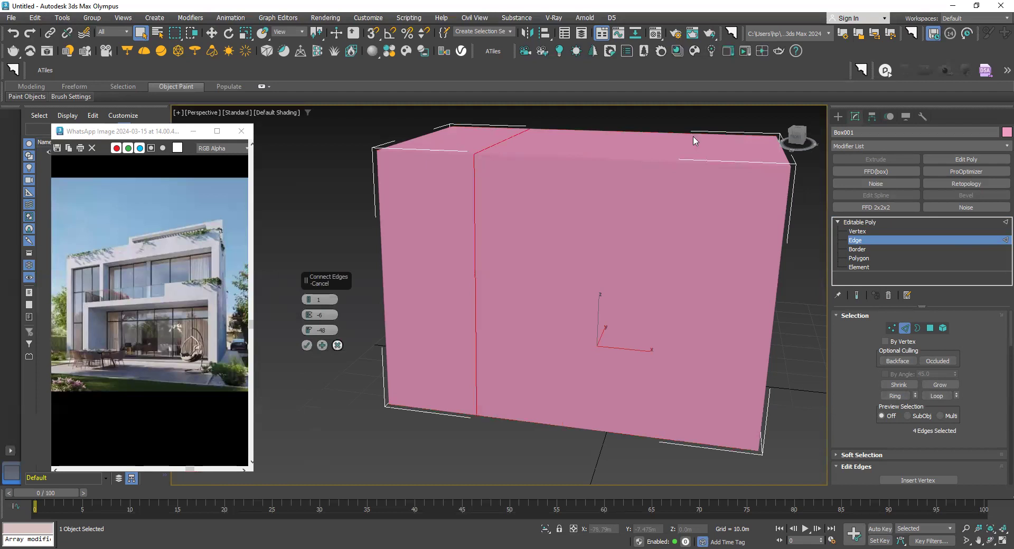
Step: Select the narrow left front polygon and turn on Edged Faces shading
left_click(891, 259)
left_click(416, 252)
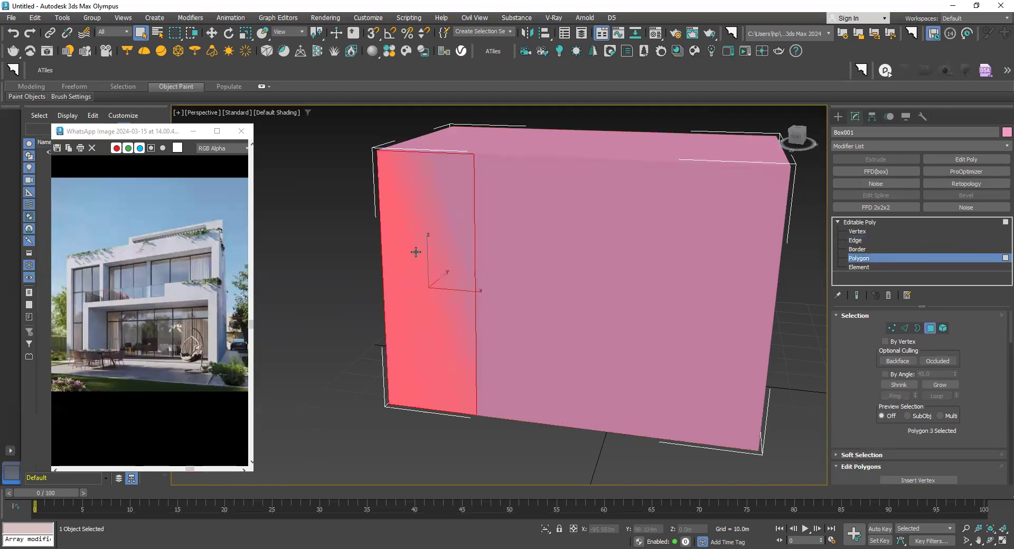
right_click(283, 141)
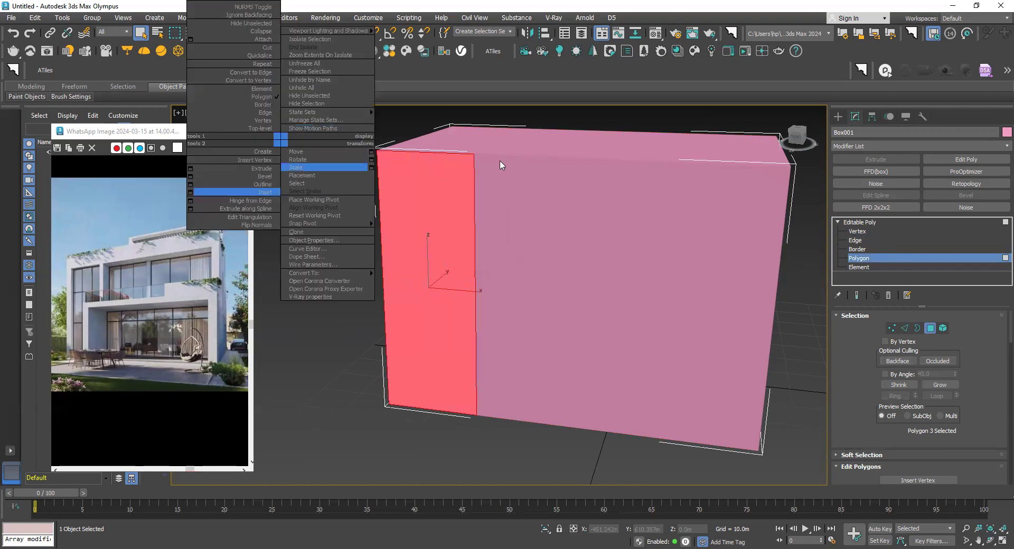
left_click(286, 113)
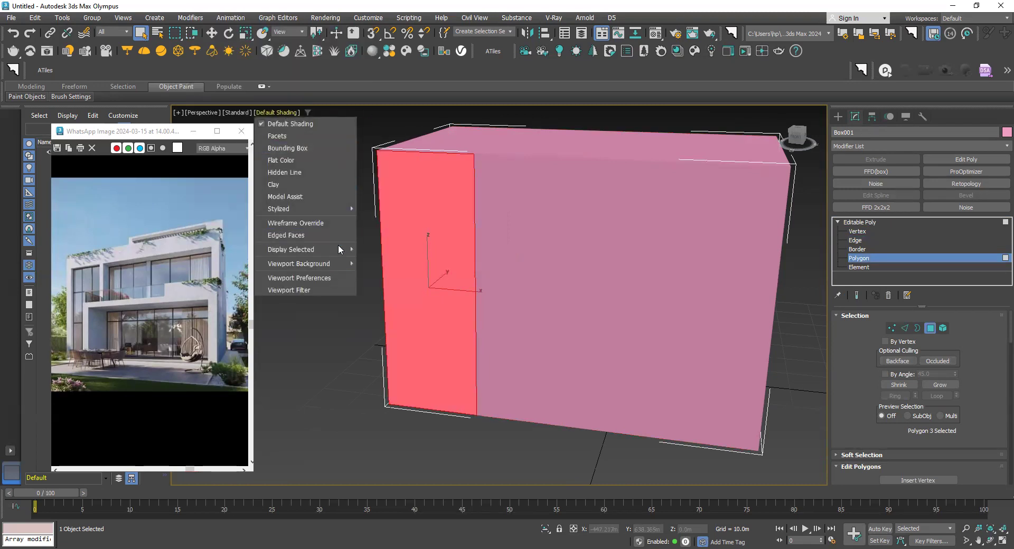
mouse_move(466, 208)
middle_mouse_down("alt")
mouse_move(465, 238)
mouse_move(464, 199)
mouse_move(468, 220)
mouse_move(448, 257)
middle_mouse_up("alt")
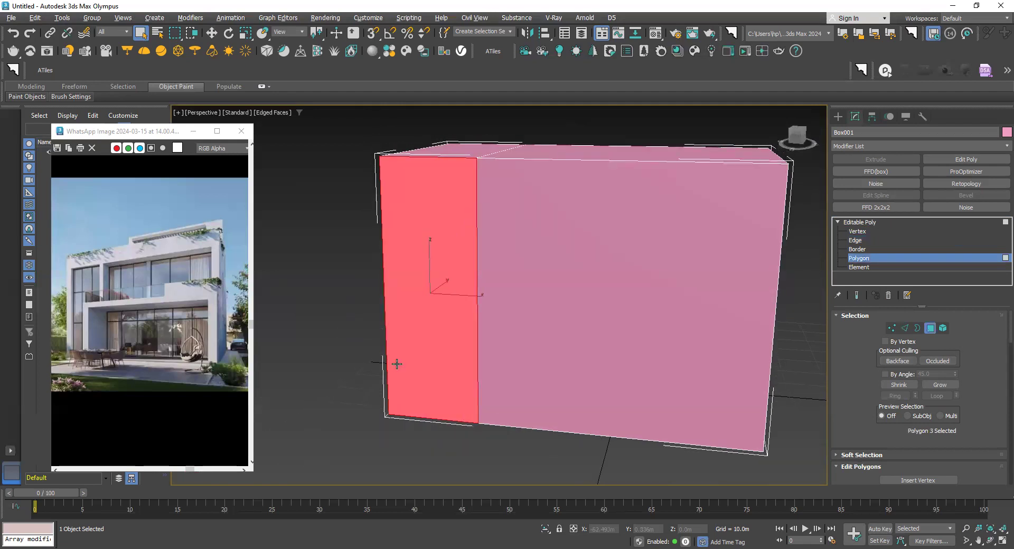
Step: Inset the selected face by 2.871m
right_click(408, 304)
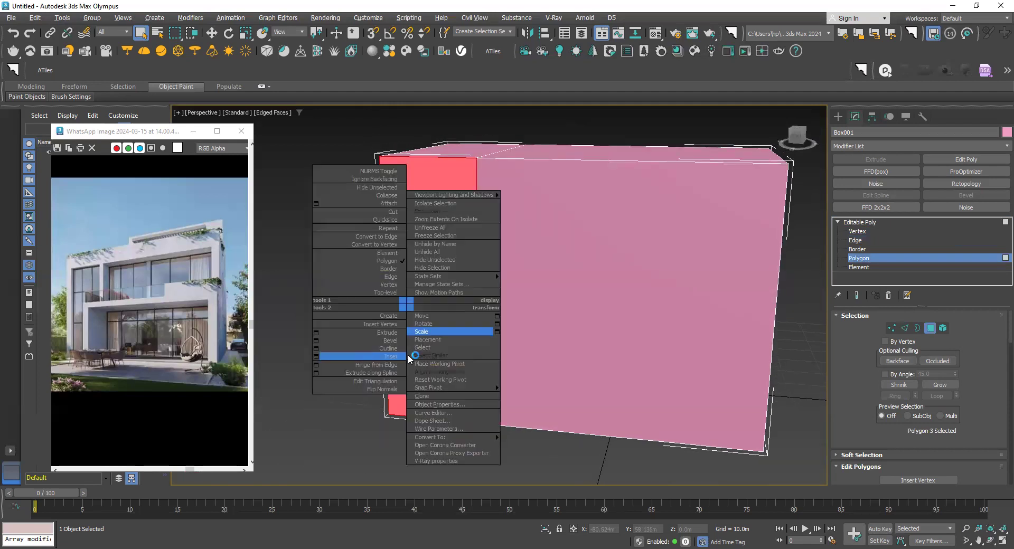
left_click(316, 358)
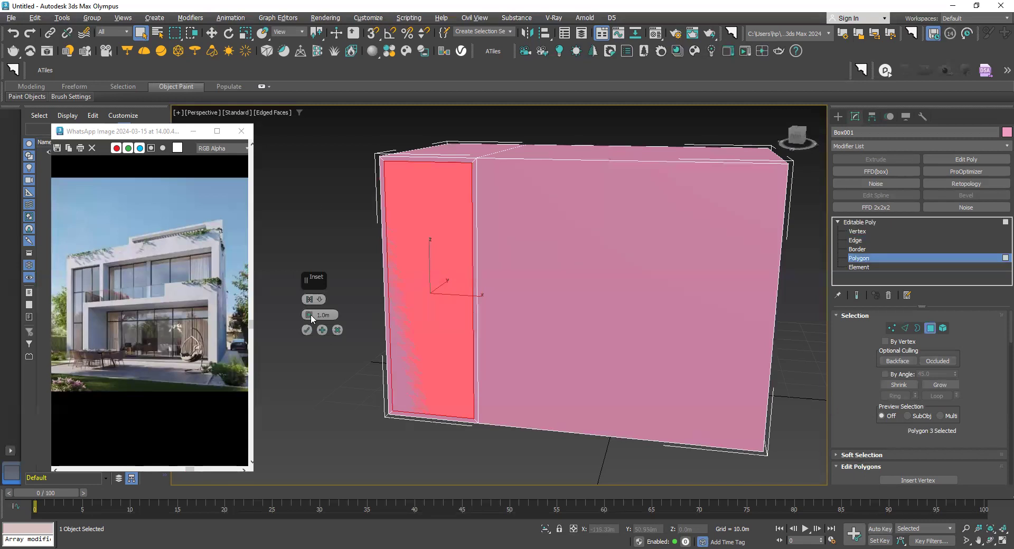
left_click_drag(309, 315, 314, 311)
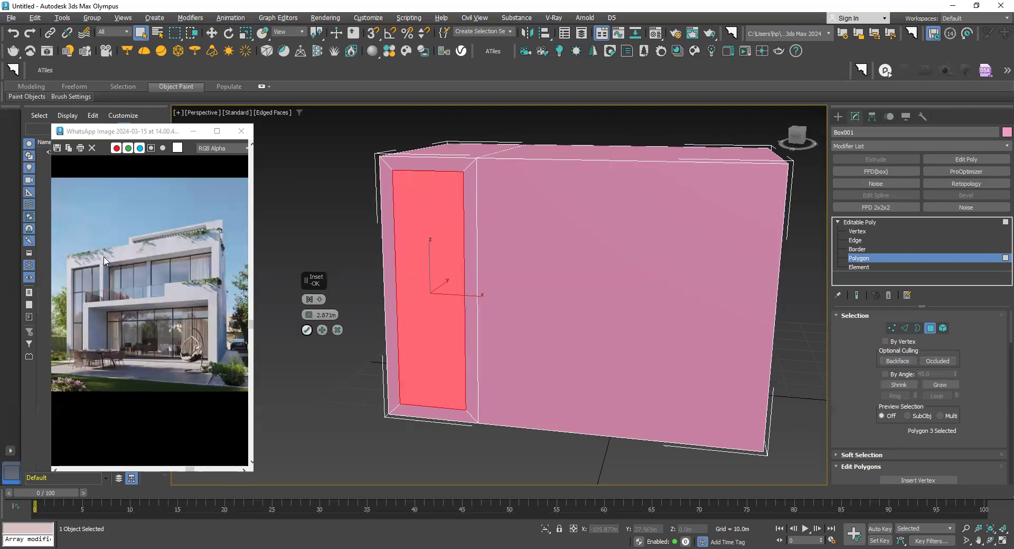
left_click(307, 331)
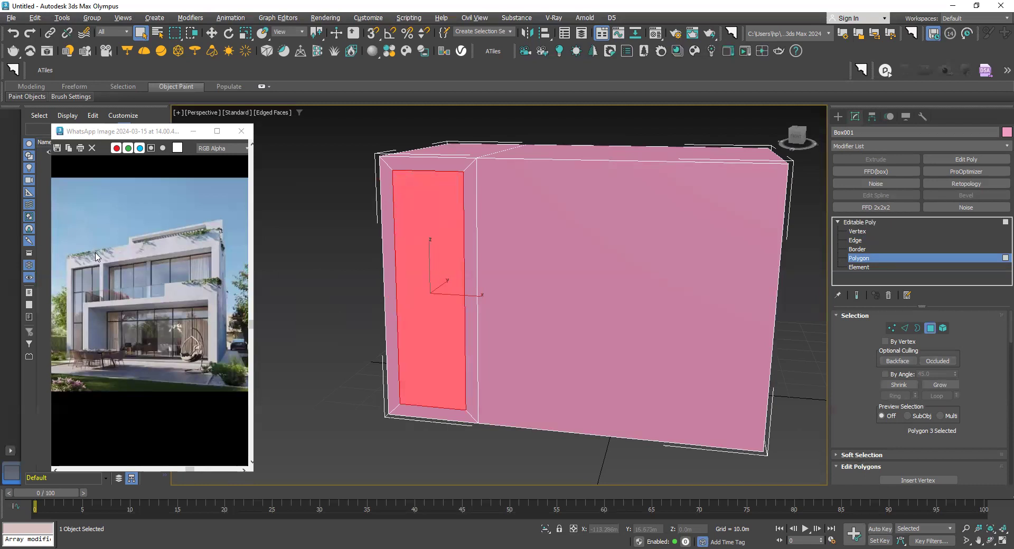
Step: At Edge level, move the inset's top edge down the panel
left_click(855, 240)
left_click(417, 173)
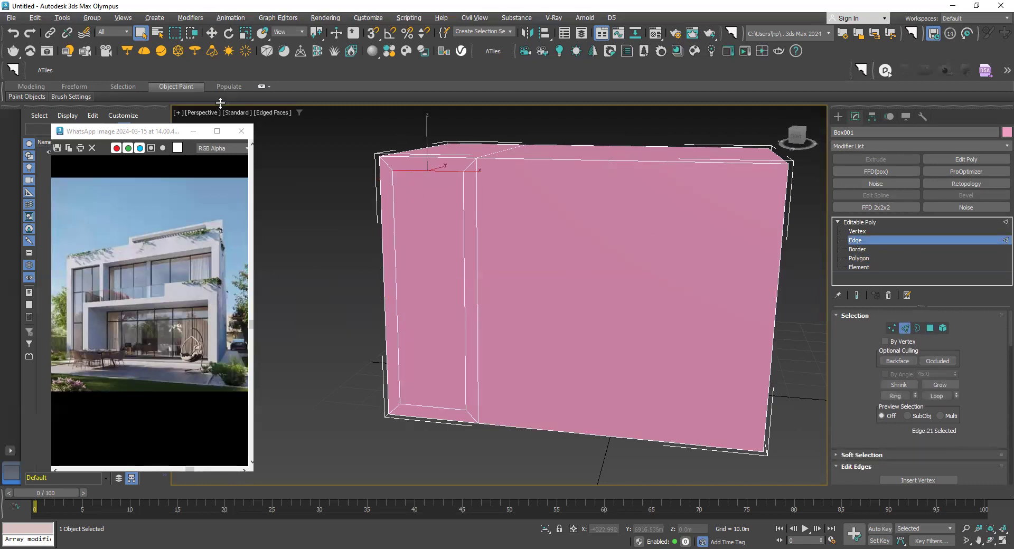
key("w")
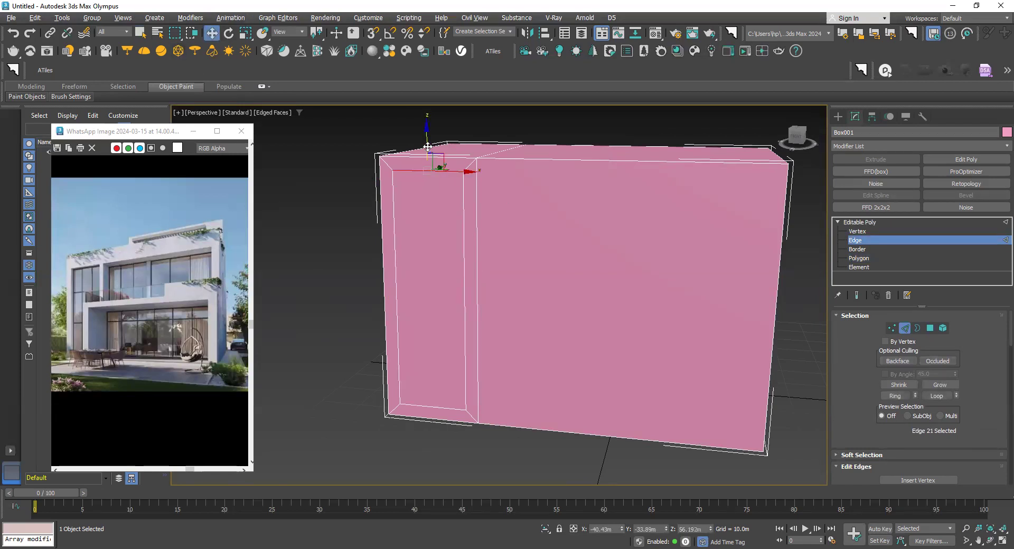
left_click_drag(428, 147, 431, 172)
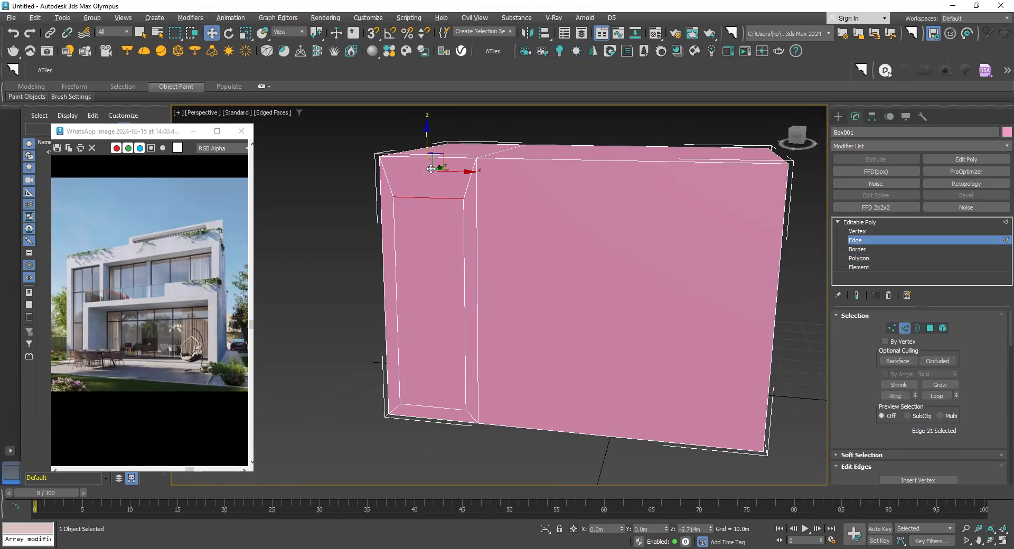
mouse_move(428, 241)
middle_mouse_down("alt")
mouse_move(426, 290)
mouse_move(435, 295)
middle_mouse_up("alt")
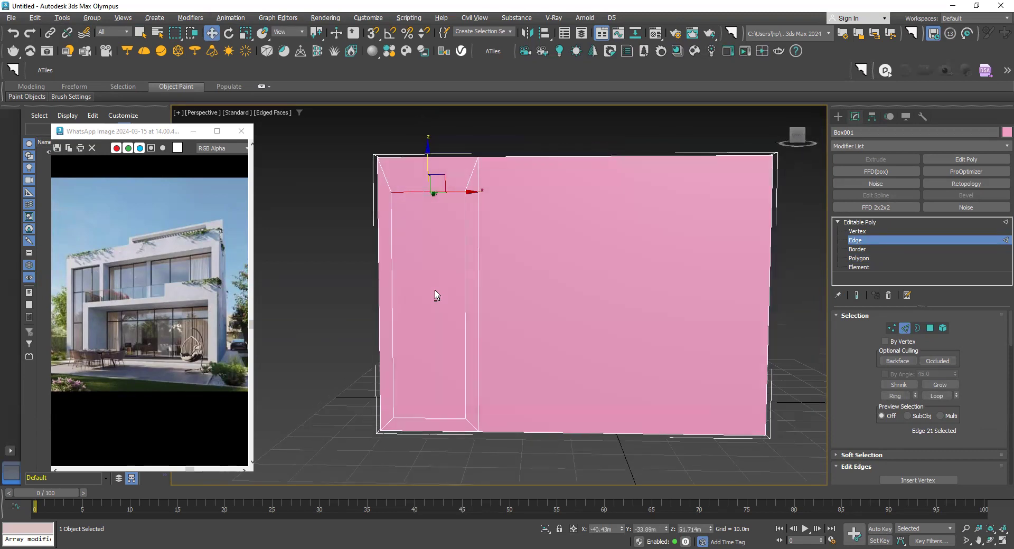
Step: Slide the panel's inner vertical edge to the right
left_click(391, 268)
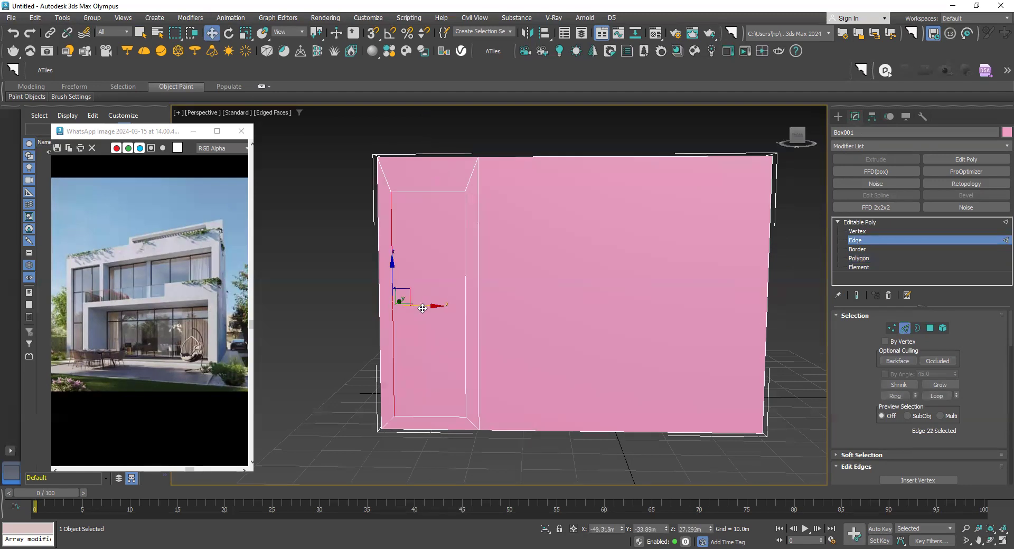
mouse_move(423, 308)
middle_mouse_down("alt")
mouse_move(419, 297)
mouse_move(387, 308)
middle_mouse_up("alt")
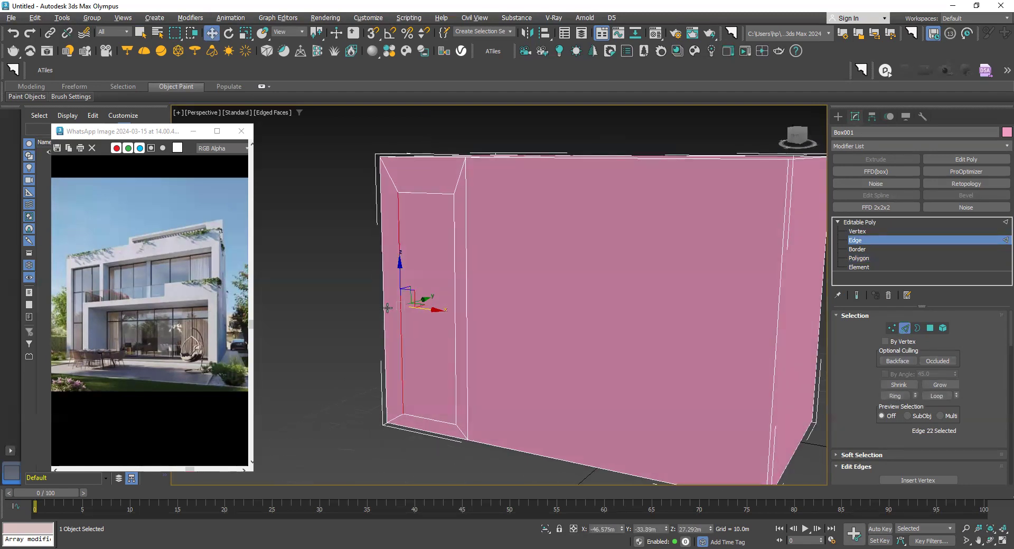
scroll(448, 240, "up", 2)
scroll(464, 220, "up", 3)
left_click(484, 322)
left_click_drag(515, 349, 529, 359)
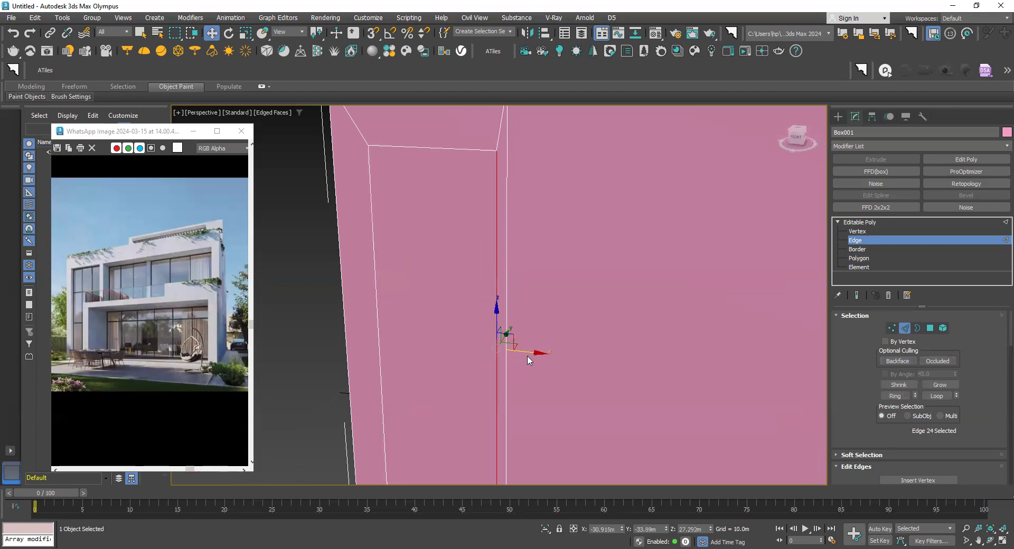
scroll(455, 238, "down", 5)
scroll(457, 238, "up", 2)
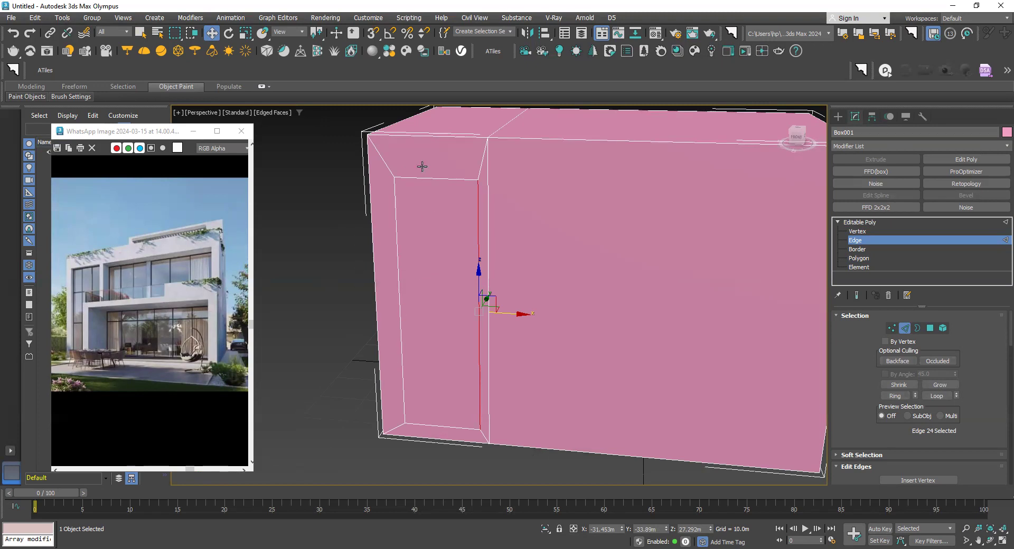
Step: Nudge the panel's left edge left and lower its bottom edge toward the wall base
left_click(398, 285)
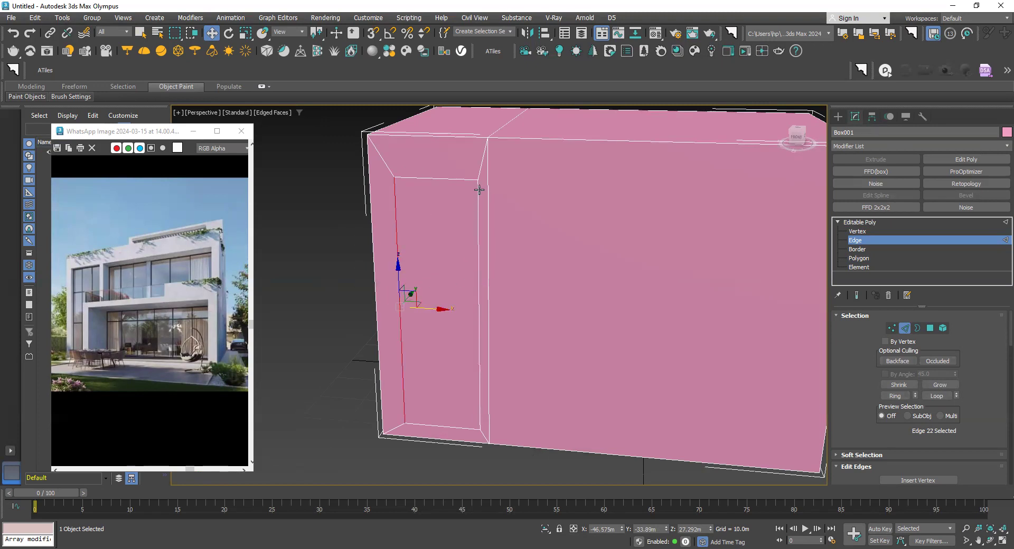
left_click_drag(427, 311, 423, 308)
left_click(427, 425)
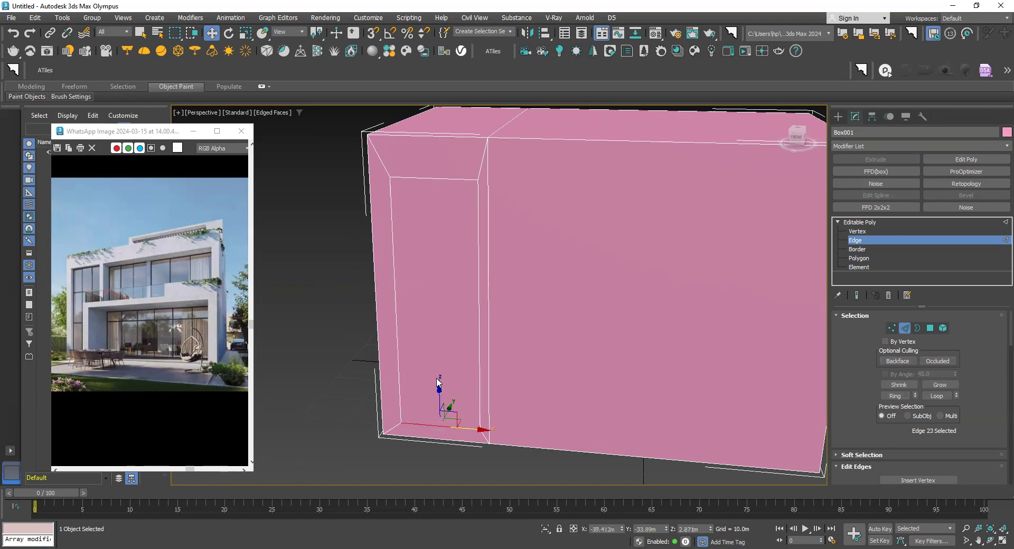
left_click_drag(439, 397, 438, 407)
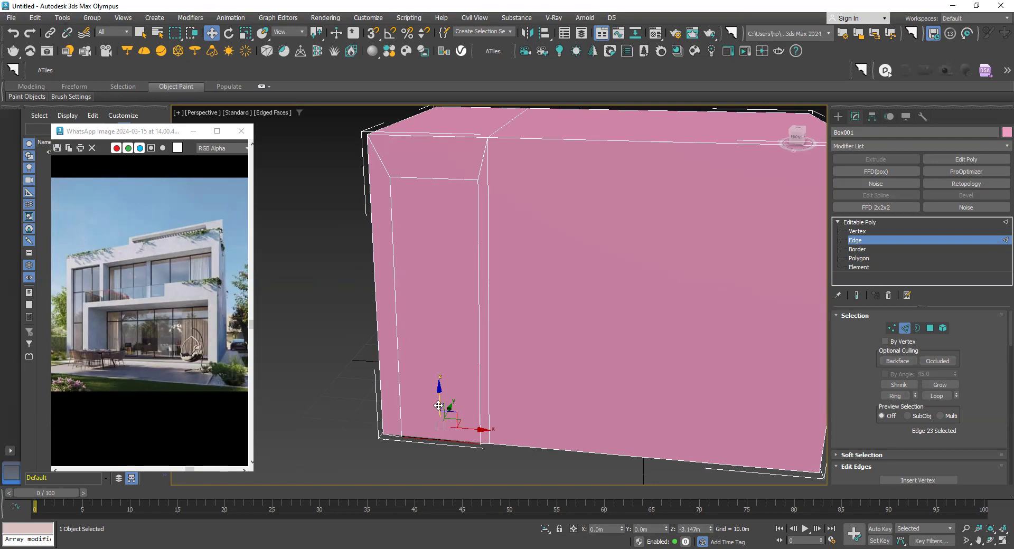
scroll(417, 436, "up", 3)
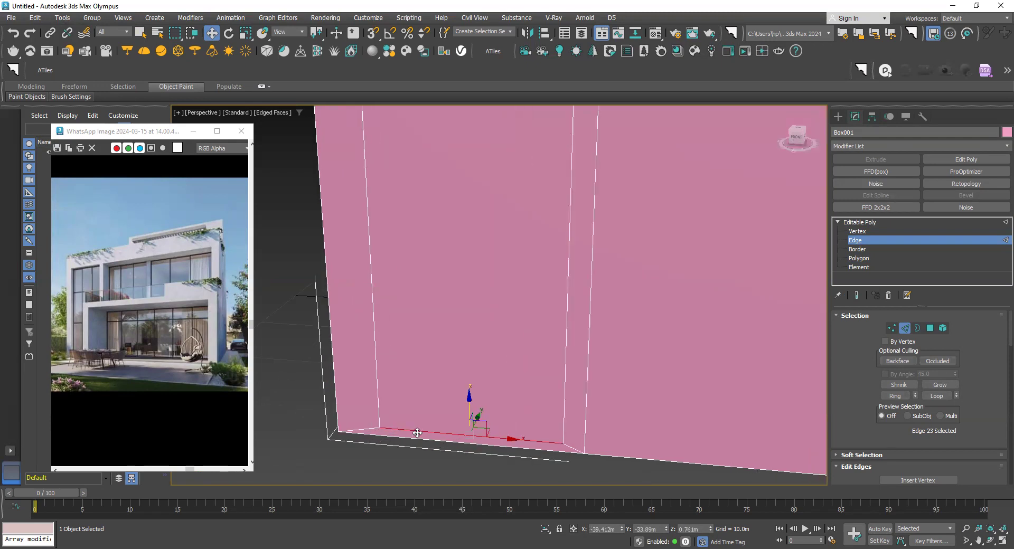
scroll(406, 396, "up", 2)
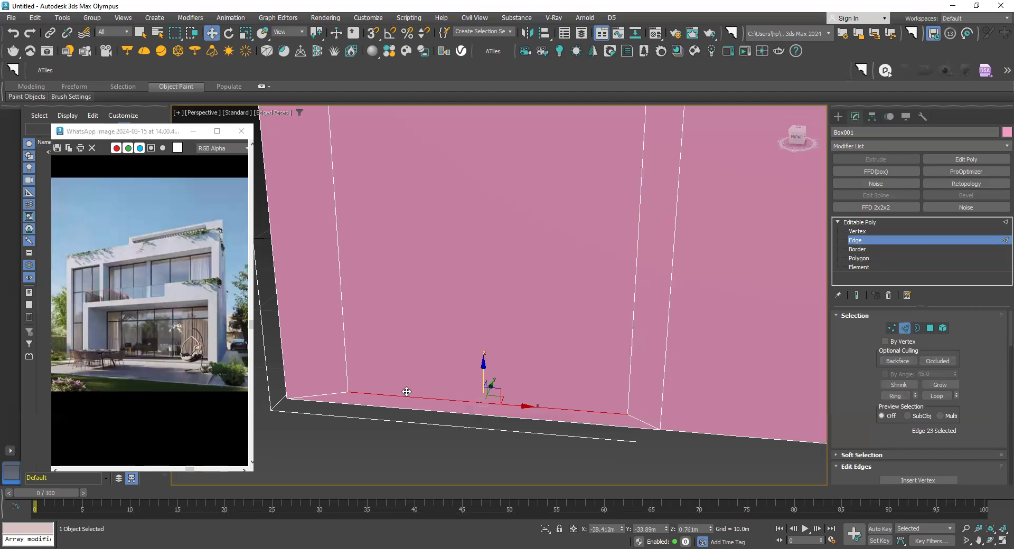
key("ctrl+z")
key("ctrl+y")
Step: Try shifting the panel's short bottom edge right, undo it, and reselect the bottom edge
left_click(477, 257)
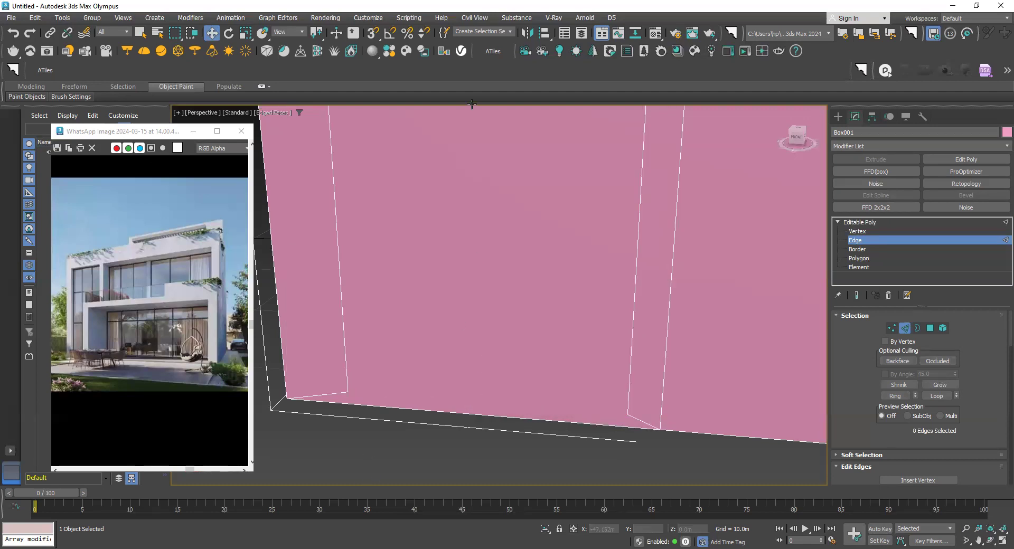
left_click(333, 394)
key("ctrl+z")
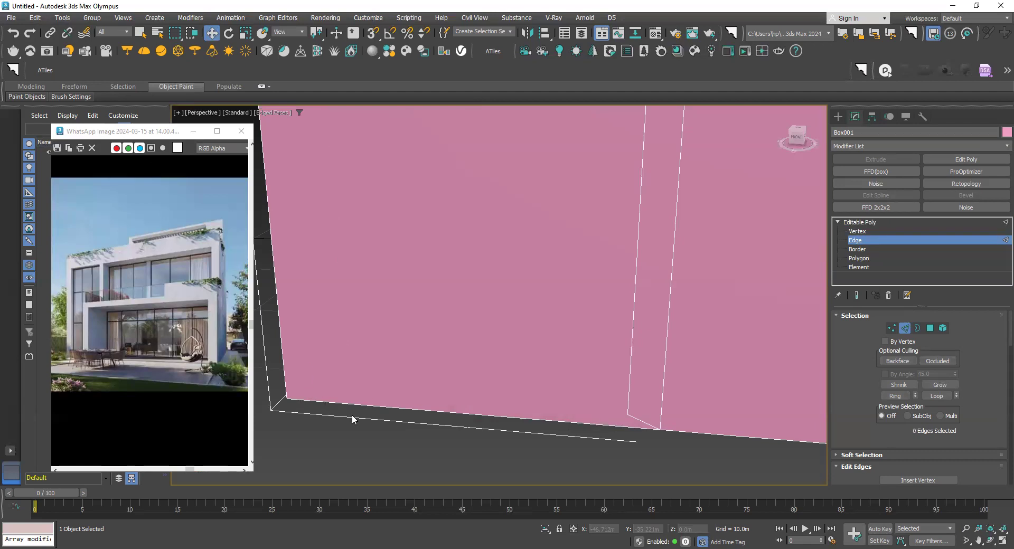
key("ctrl+y")
left_click_drag(321, 395, 387, 393)
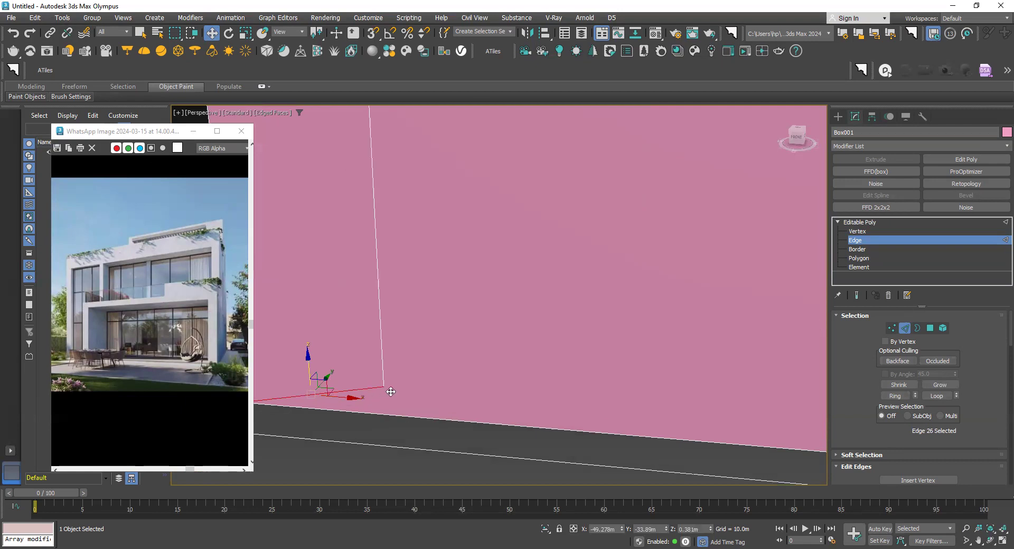
scroll(381, 415, "up", 3)
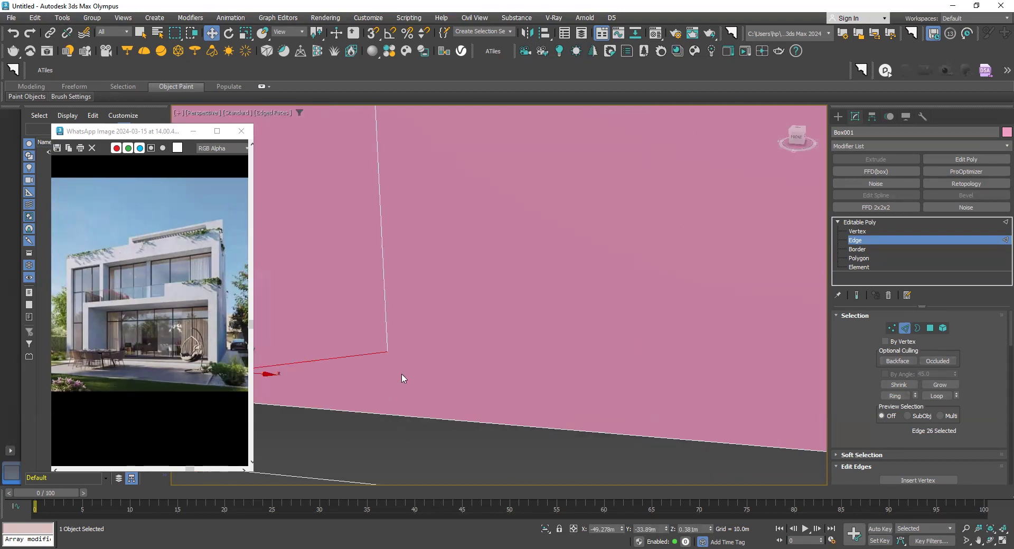
scroll(358, 390, "down", 2)
scroll(369, 375, "down", 1)
scroll(386, 365, "down", 1)
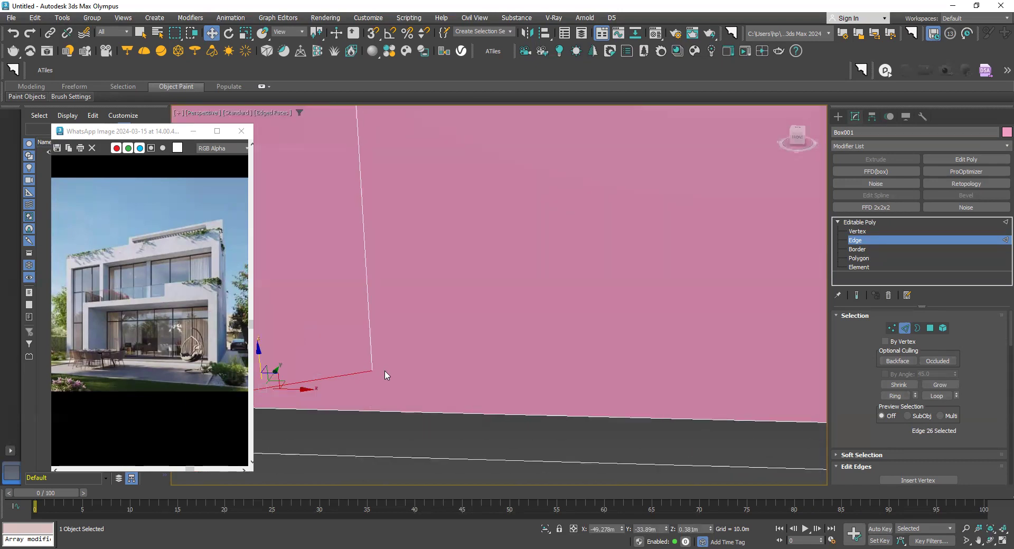
scroll(380, 378, "down", 1)
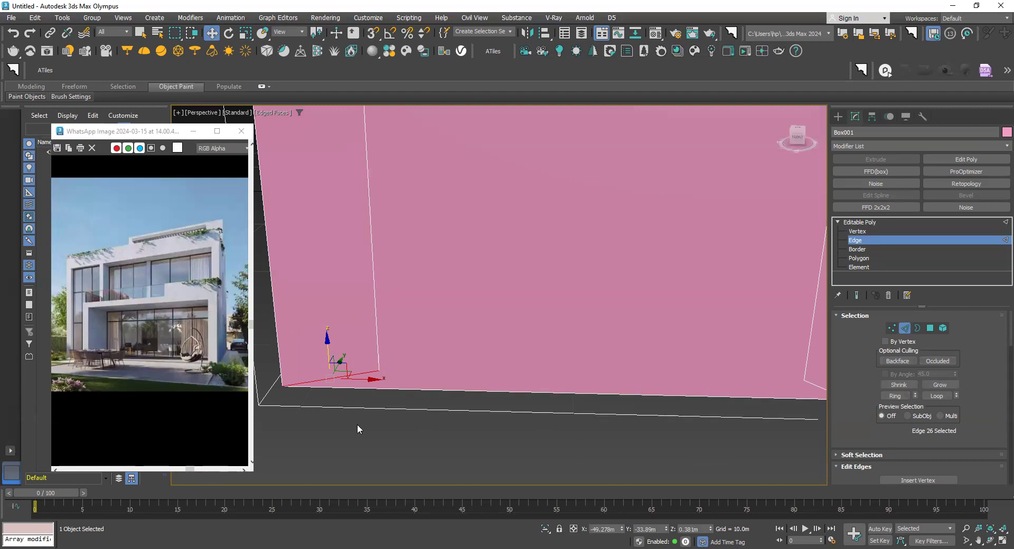
key("ctrl+z")
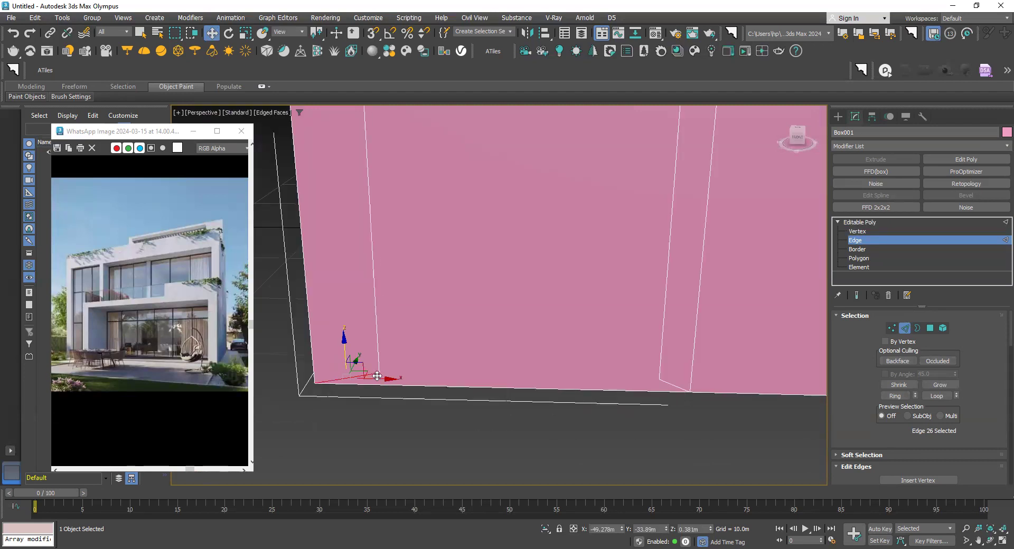
left_click(378, 375)
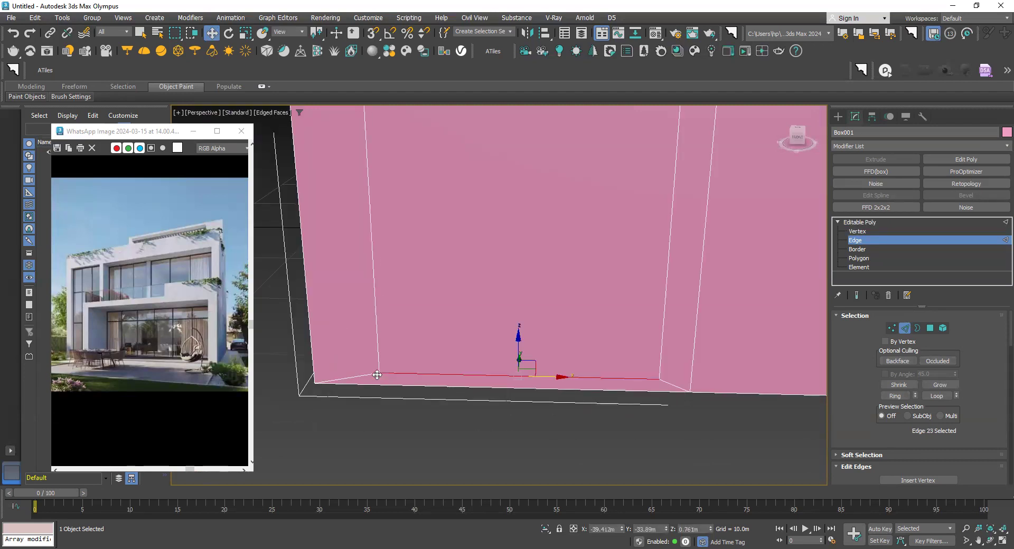
left_click(859, 258)
Step: Drop the door panel's bottom edge level with the wall base, closing the dark strip
left_click(579, 375)
left_click(582, 381)
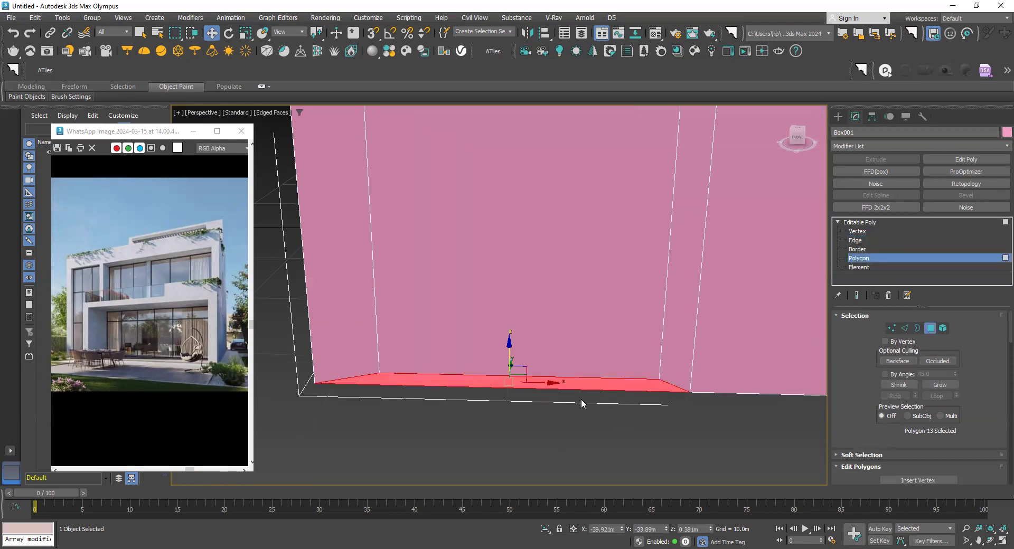
left_click(560, 439)
middle_click_drag(538, 249, 440, 346, "alt")
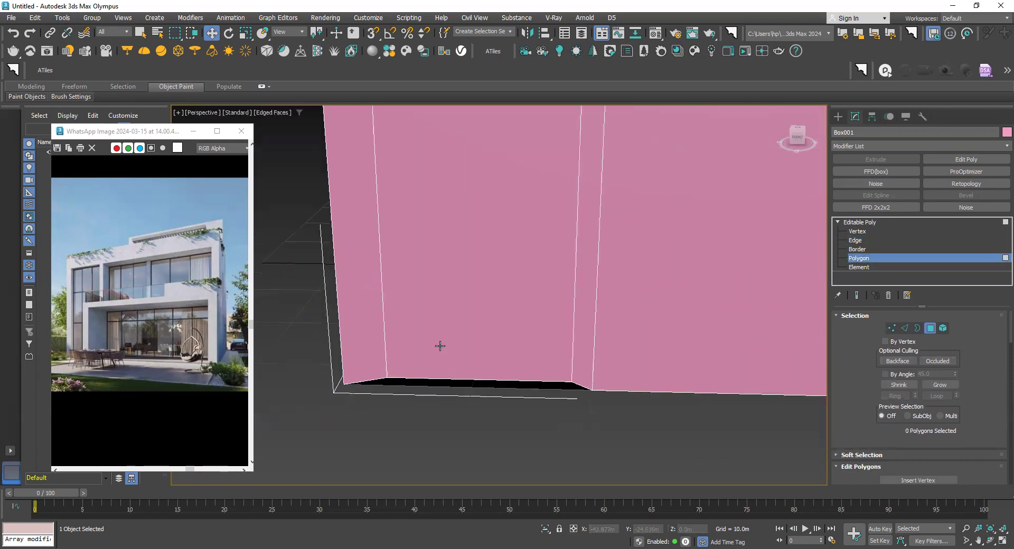
left_click(855, 241)
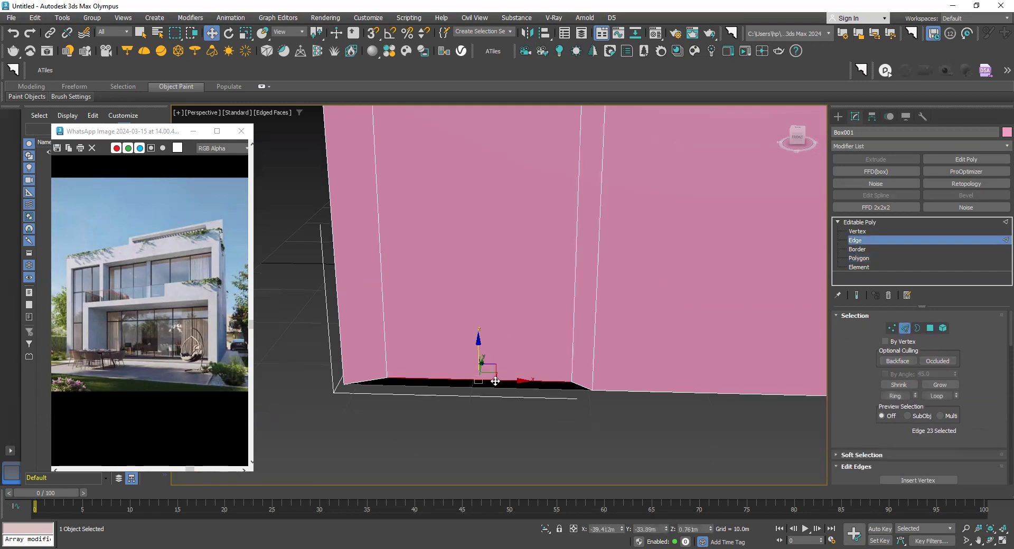
left_click_drag(477, 351, 477, 359)
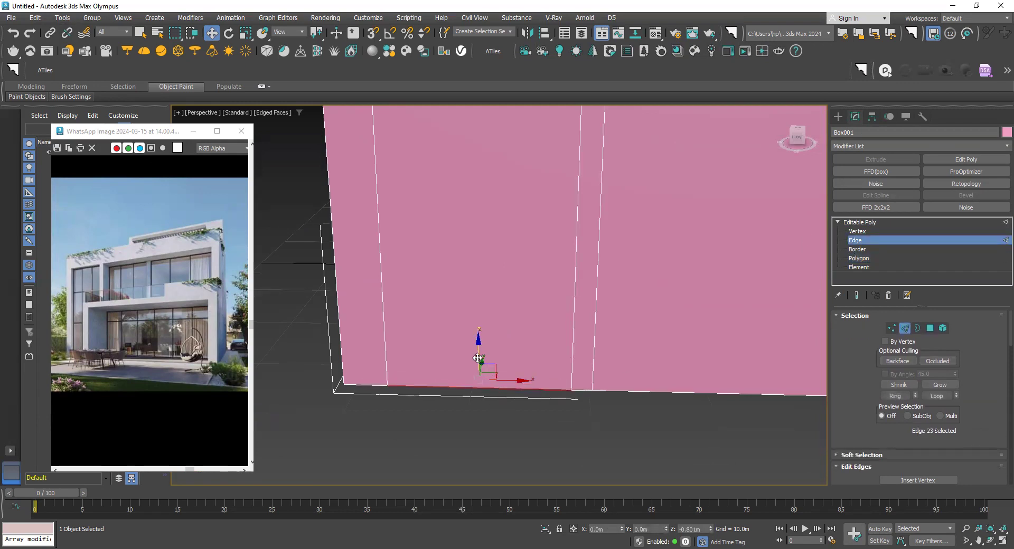
mouse_move(478, 359)
middle_mouse_down("alt")
mouse_move(480, 382)
mouse_move(475, 271)
mouse_move(407, 292)
mouse_move(421, 245)
mouse_move(415, 293)
middle_mouse_up("alt")
mouse_move(512, 264)
middle_mouse_down("alt")
mouse_move(491, 317)
mouse_move(413, 427)
mouse_move(377, 439)
middle_mouse_up("alt")
middle_click_drag(386, 373, 392, 269, "alt")
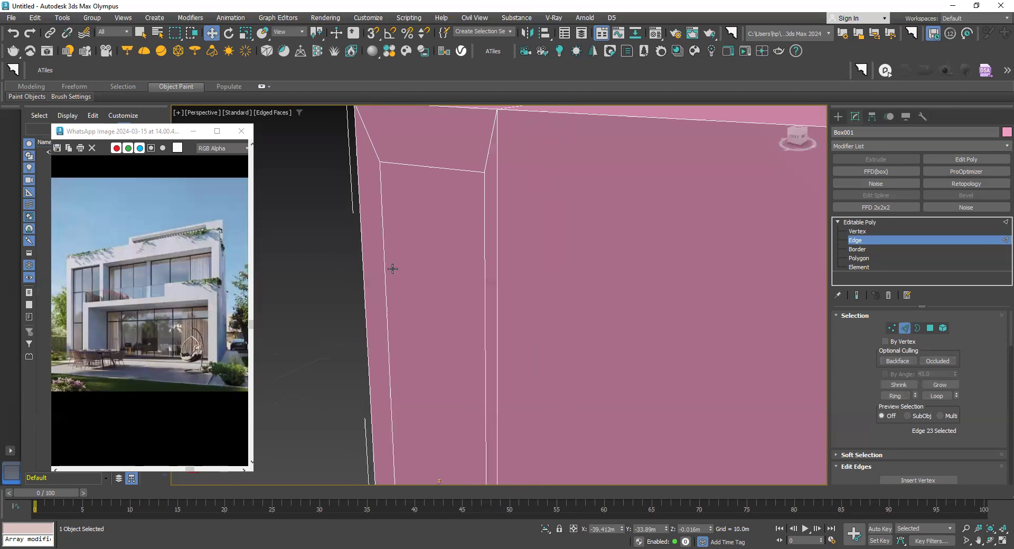
Step: Extrude the door polygon -2.961m into the wall
left_click(866, 258)
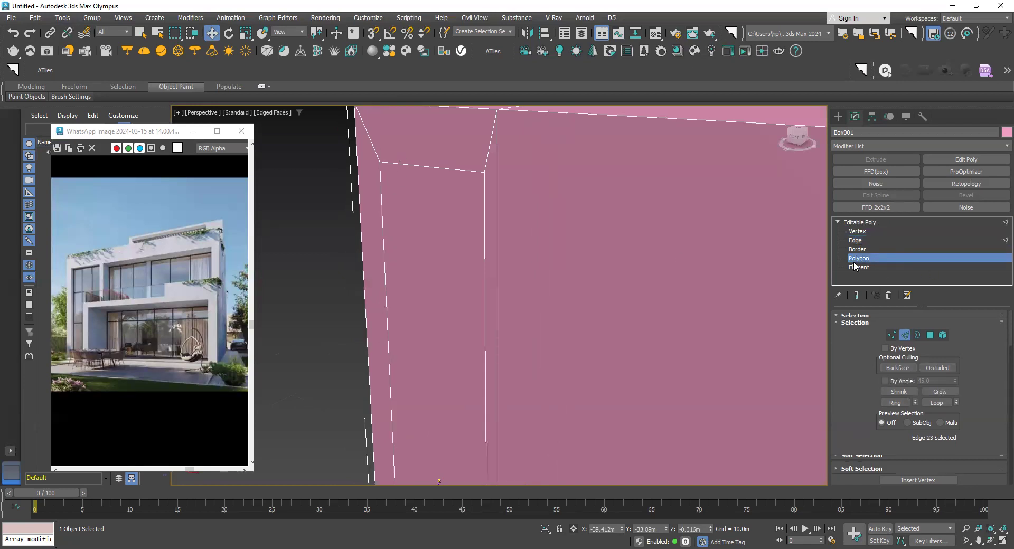
left_click(459, 283)
right_click(458, 281)
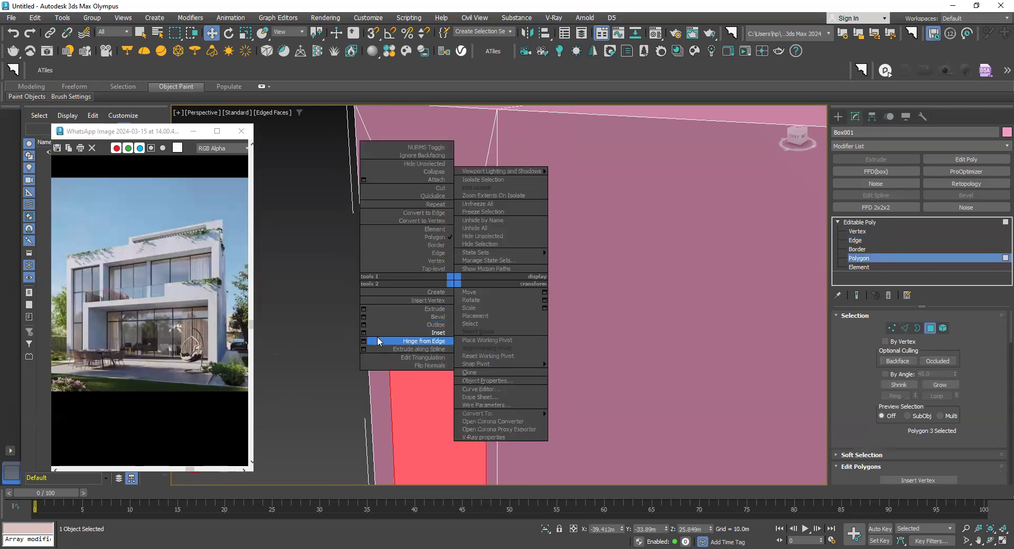
left_click(364, 309)
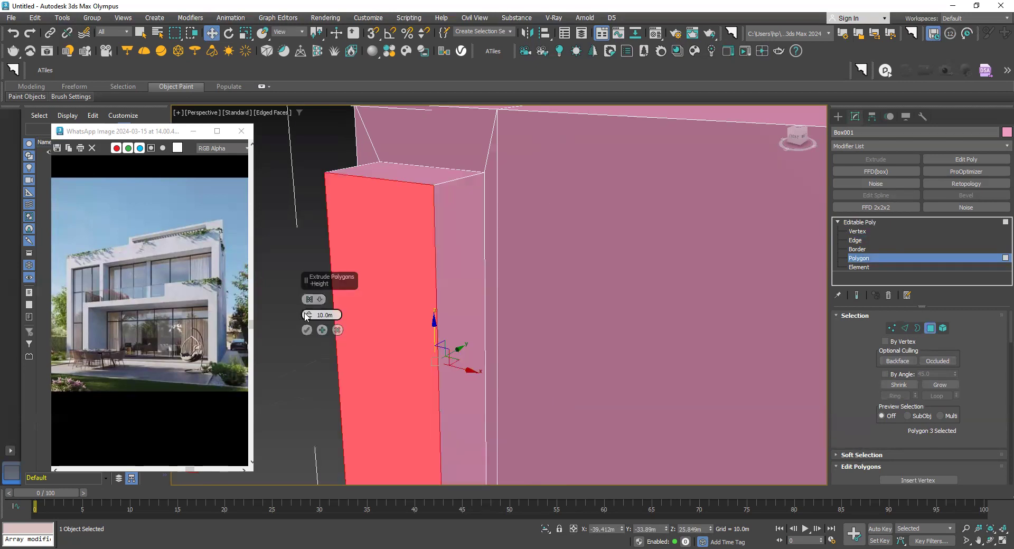
left_click_drag(312, 353, 310, 366)
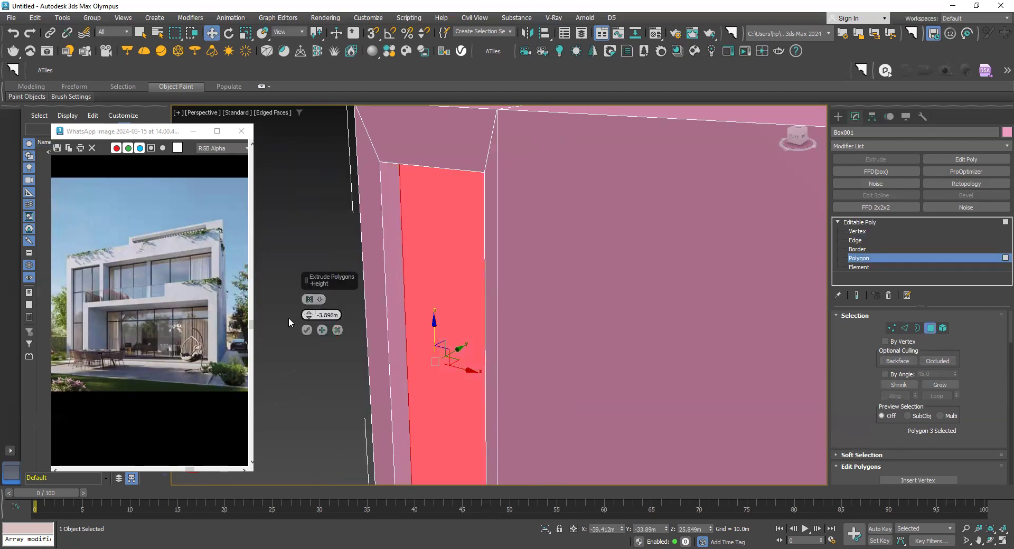
scroll(293, 283, "down", 5)
middle_click_drag(336, 299, 311, 314, "alt")
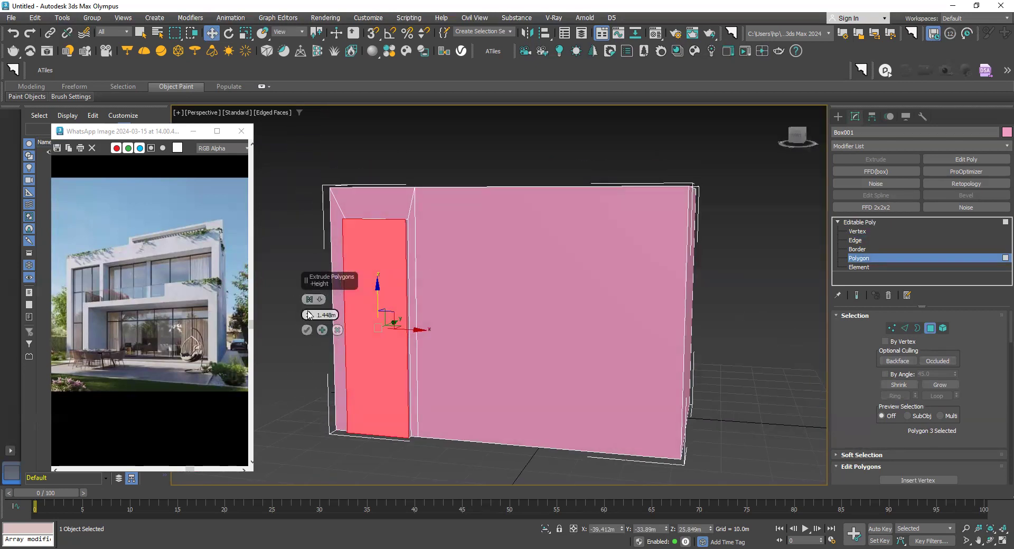
left_click_drag(309, 320, 306, 329)
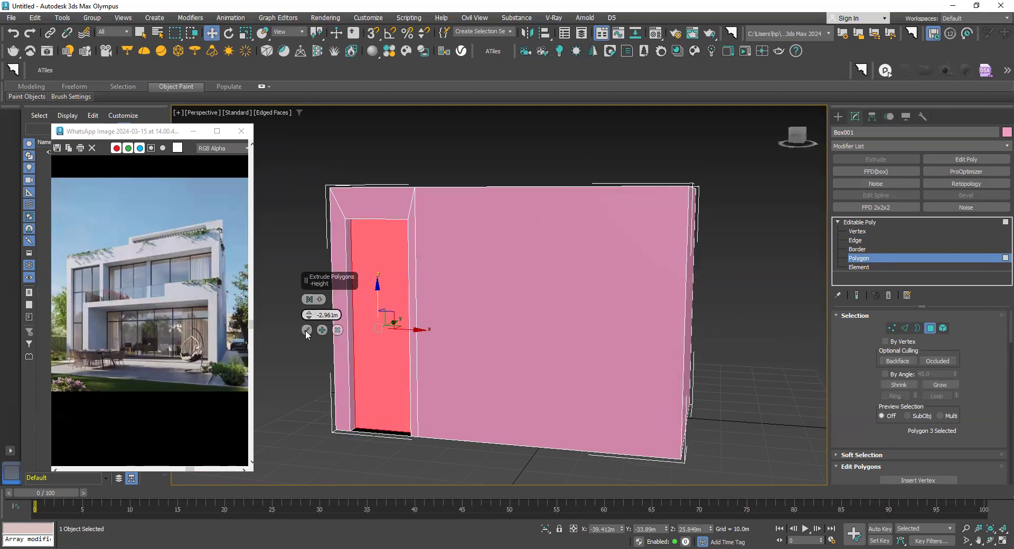
scroll(337, 438, "up", 3)
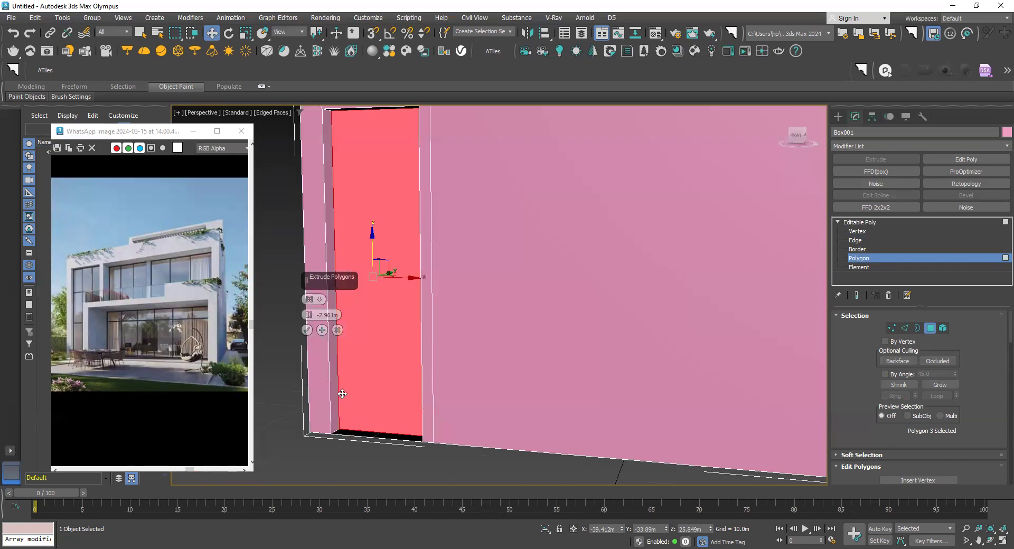
middle_click_drag(438, 354, 426, 414)
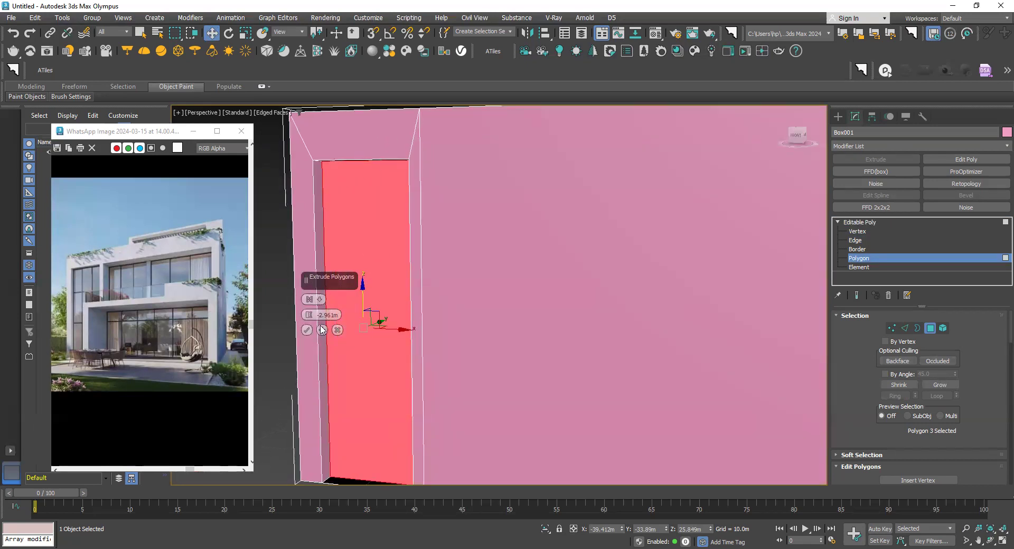
left_click(321, 327)
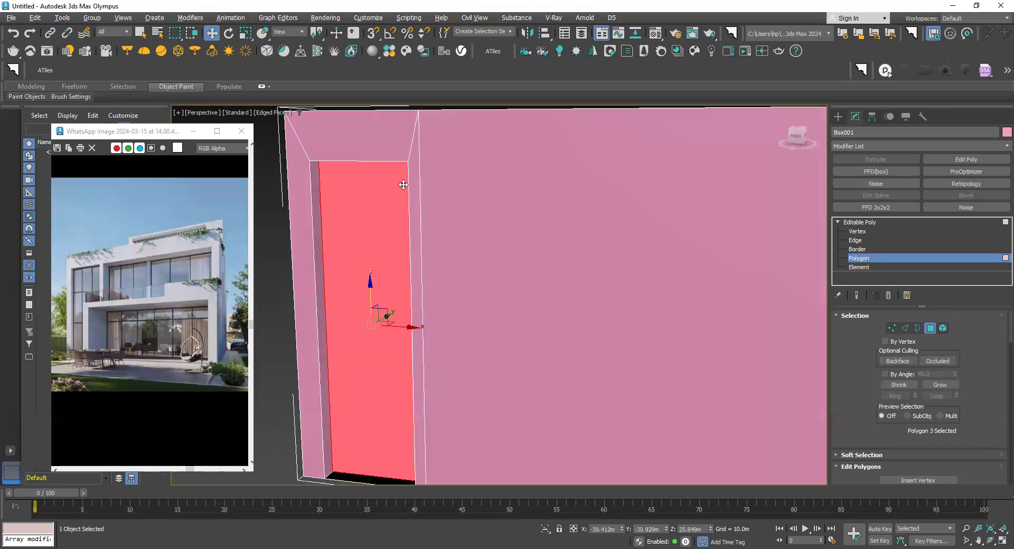
Step: Switch the viewport to Default Shading without edge lines
left_click(280, 112)
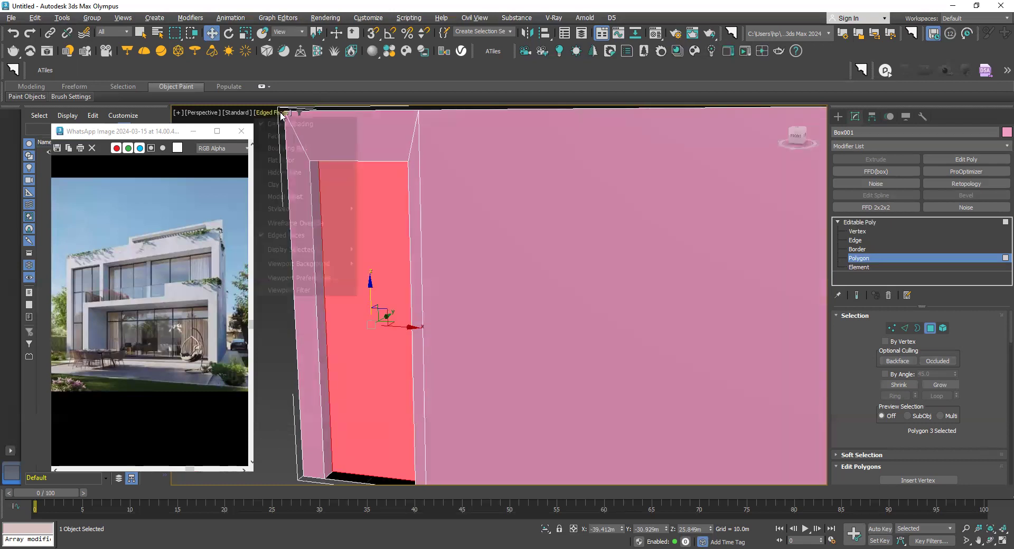
left_click(287, 240)
scroll(489, 294, "down", 5)
middle_click_drag(489, 294, 486, 283, "alt")
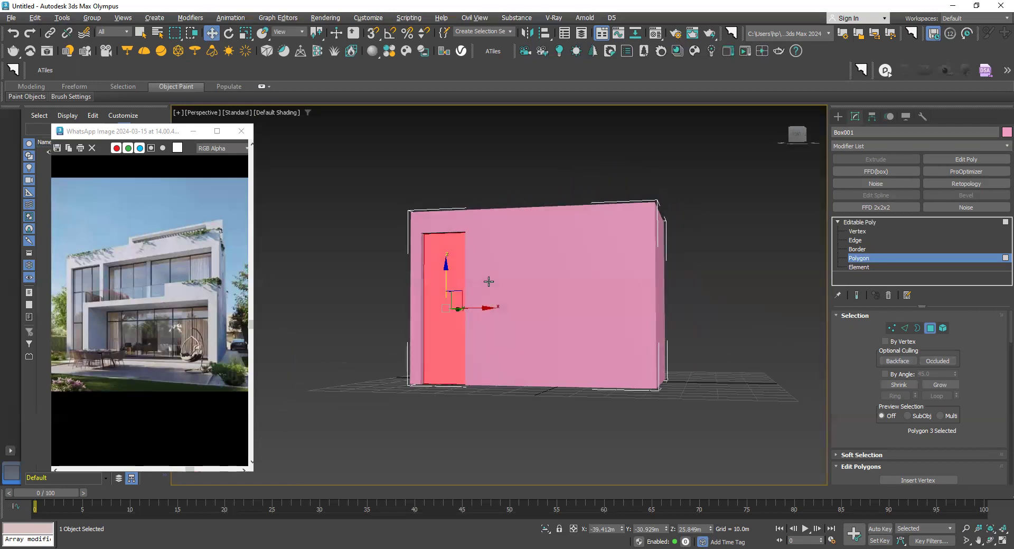
Step: Turn on Edged Faces shading and enter Edge sub-object level
scroll(445, 301, "up", 2)
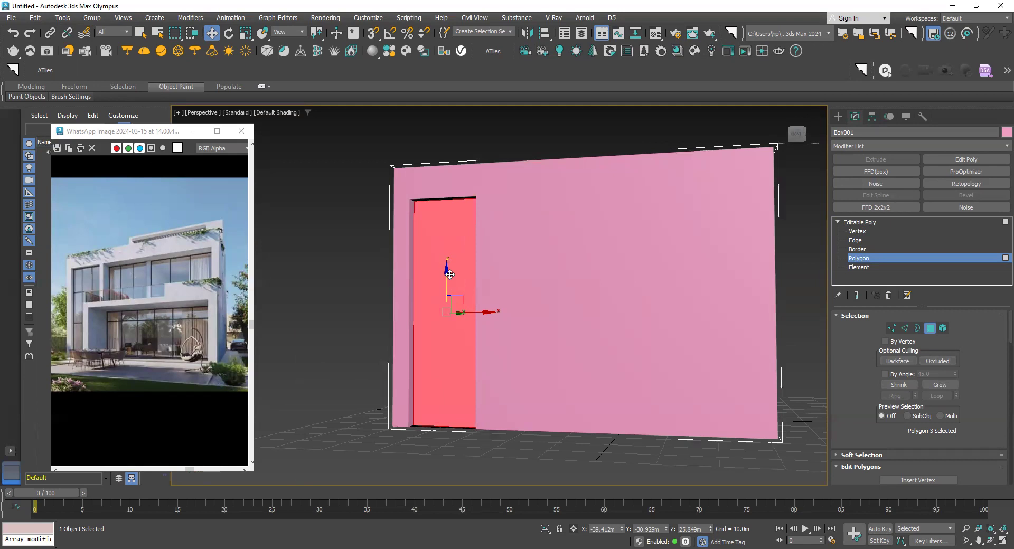
left_click(282, 113)
mouse_move(305, 208)
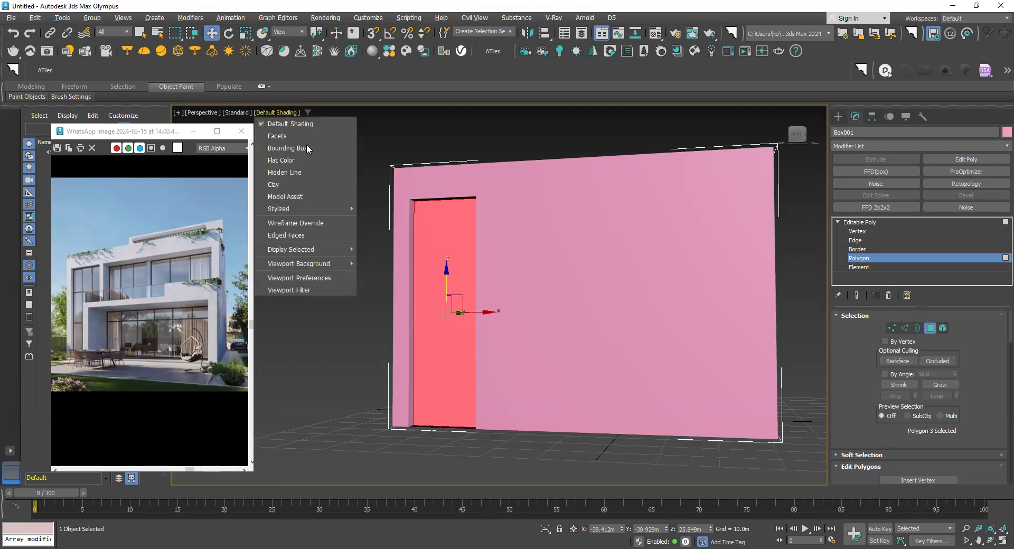
left_click(321, 238)
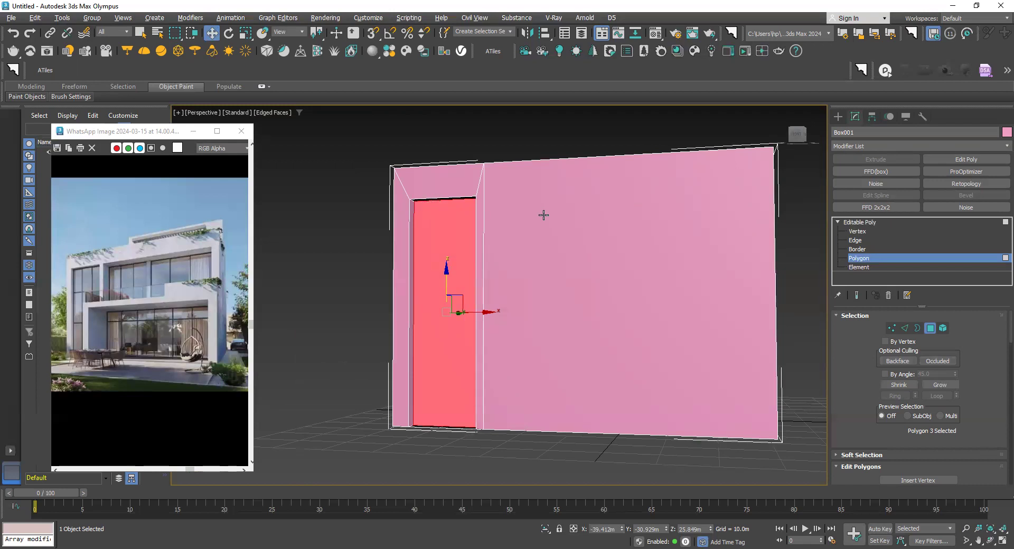
left_click(864, 240)
Step: Select the ring of vertical wall edges and Connect them, sliding the new loop up
left_click(773, 226)
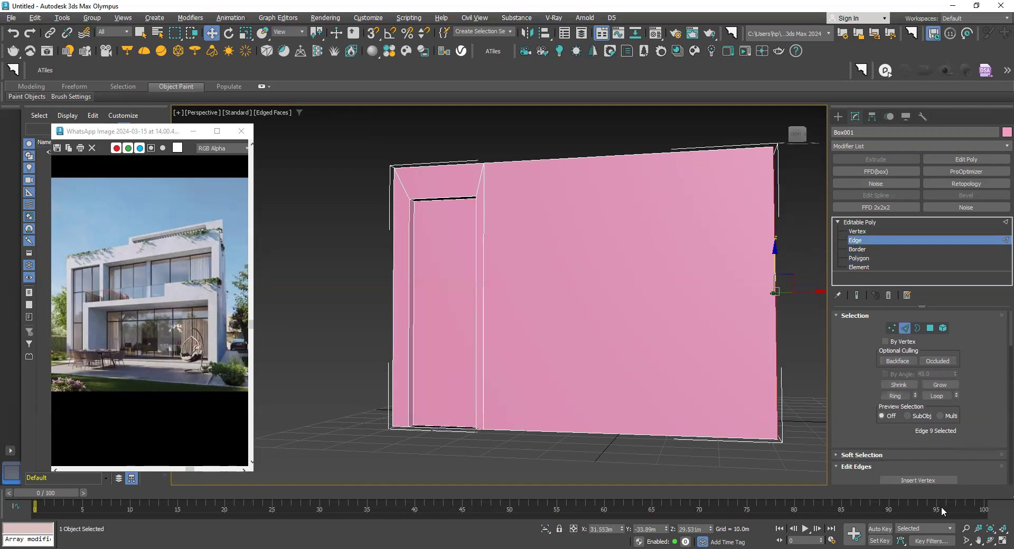
left_click(895, 395)
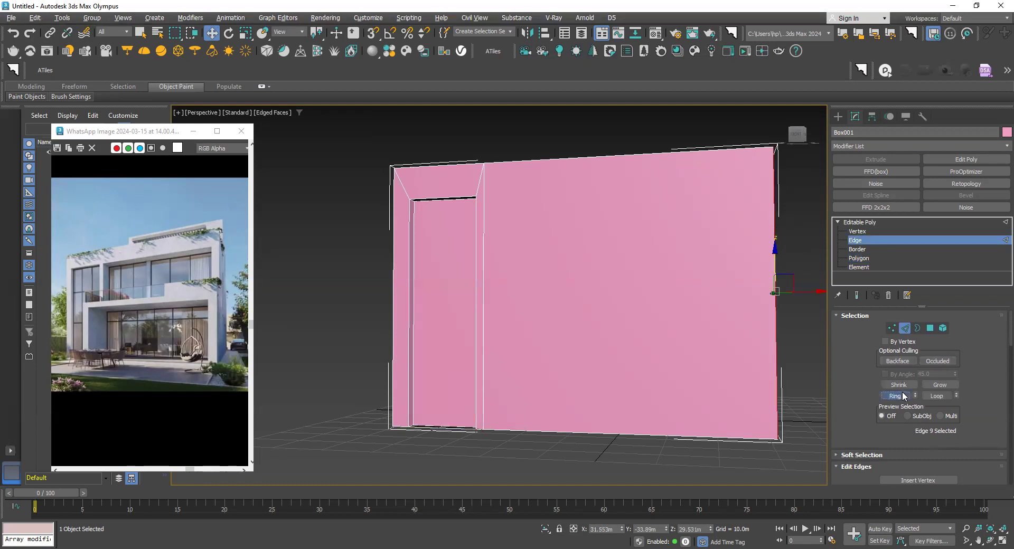
right_click(503, 243)
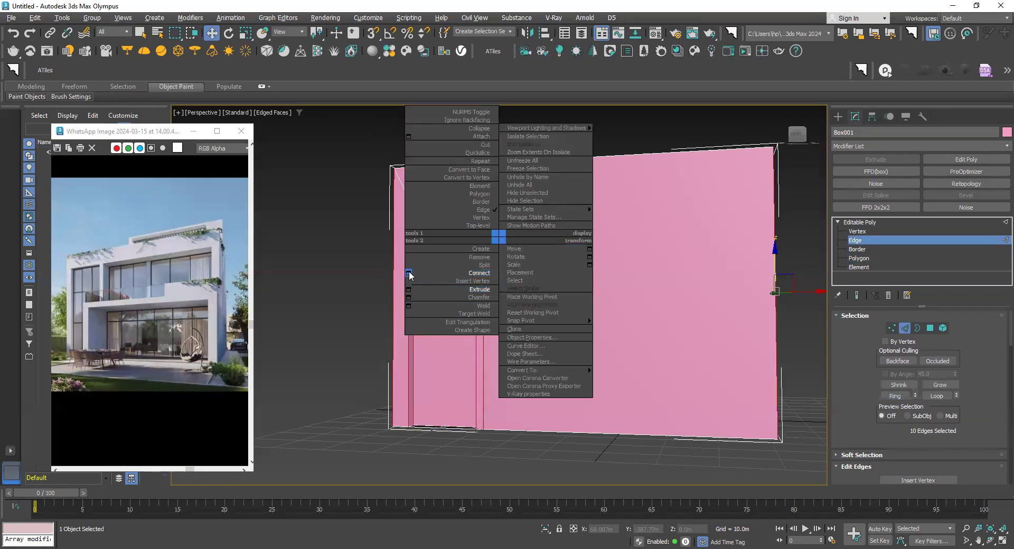
left_click(428, 273)
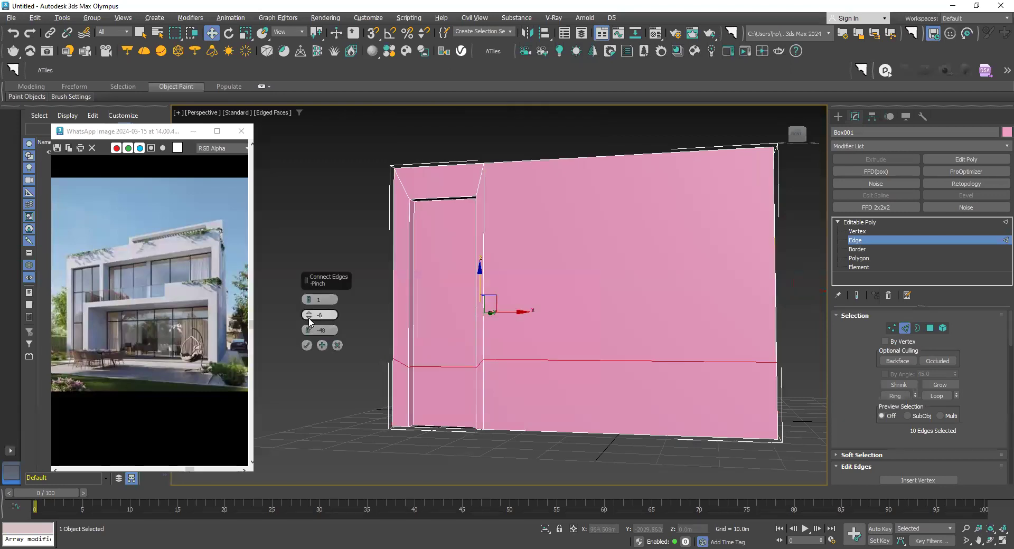
left_click_drag(308, 319, 310, 296)
left_click_drag(308, 330, 287, 107)
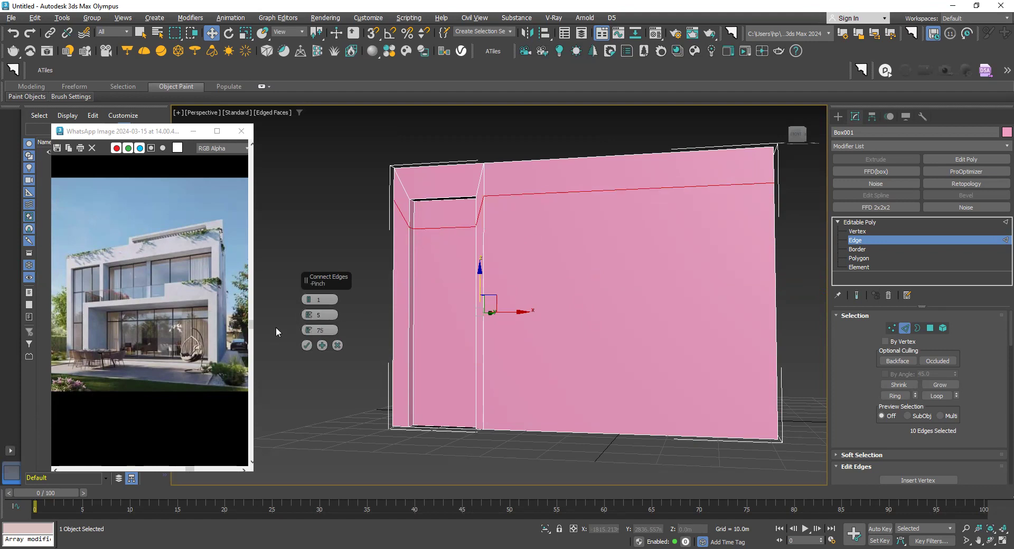
left_click_drag(312, 333, 309, 313)
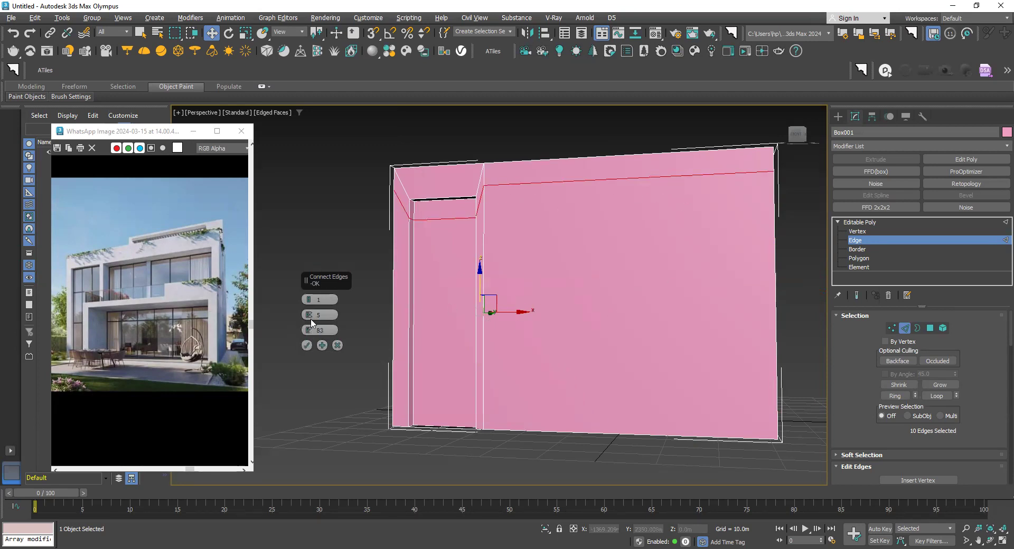
Step: Make it two connecting loops, adjust pinch and slide, and confirm
left_click(309, 299)
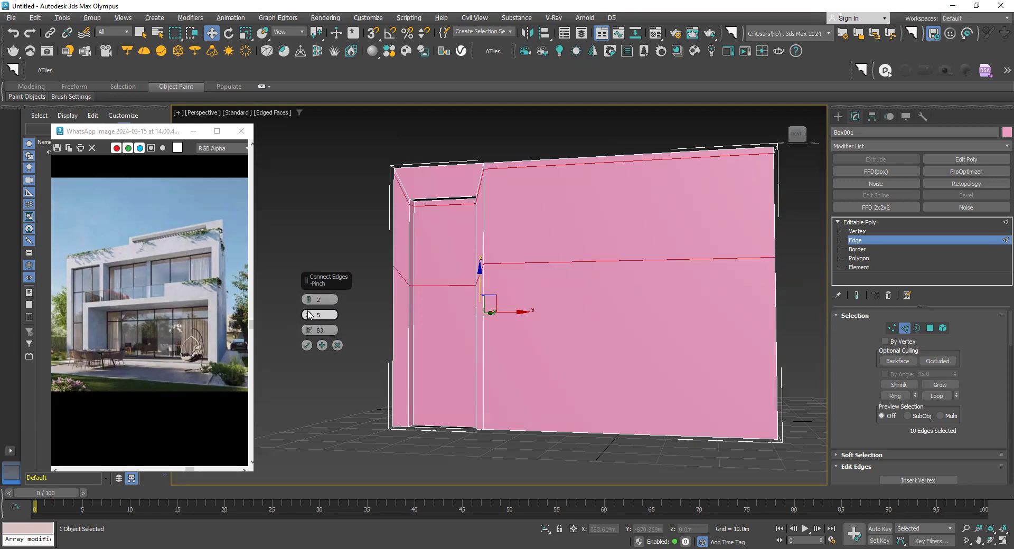
left_click_drag(309, 316, 315, 366)
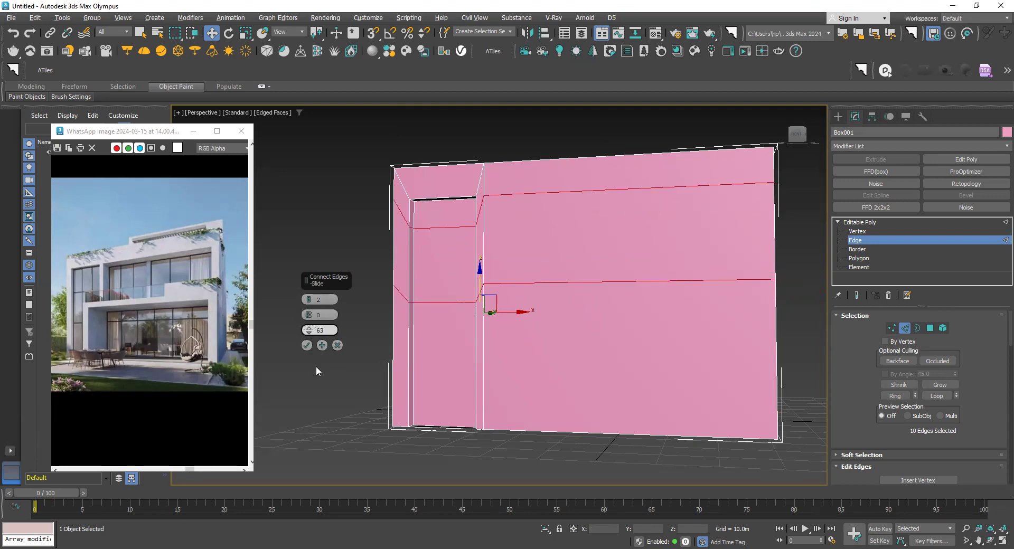
mouse_move(309, 315)
left_mouse_down()
mouse_move(318, 289)
mouse_move(320, 322)
left_mouse_up()
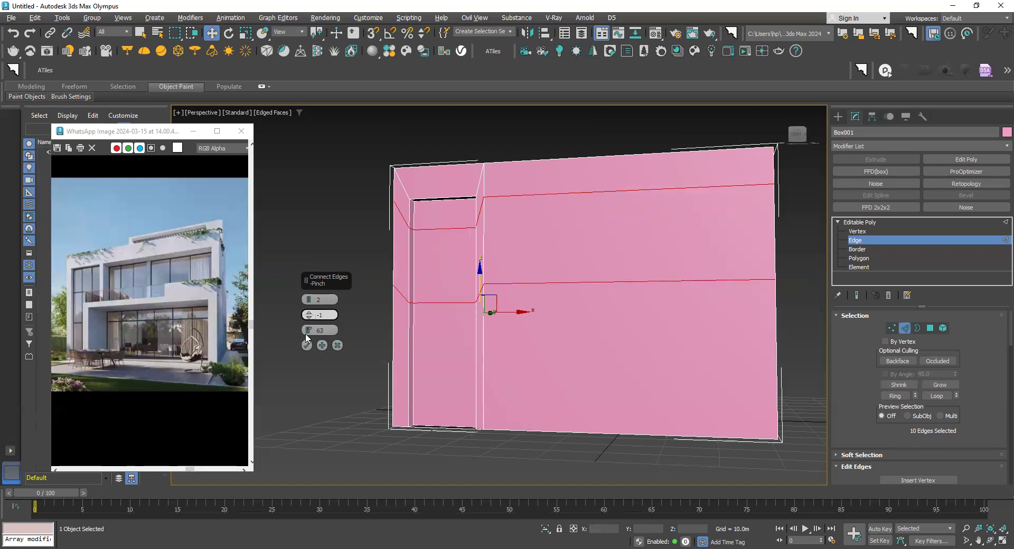
left_click_drag(312, 333, 332, 320)
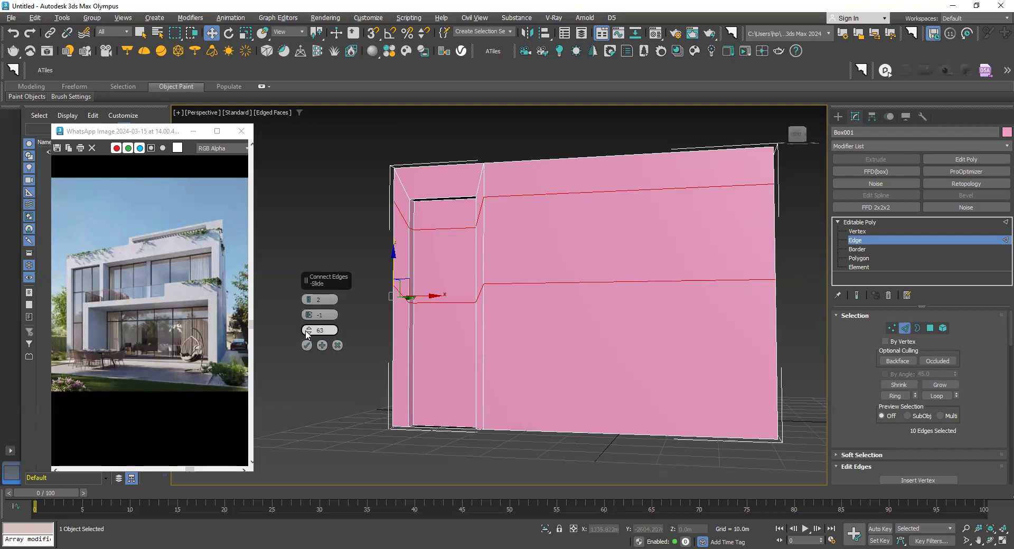
left_click_drag(308, 334, 316, 318)
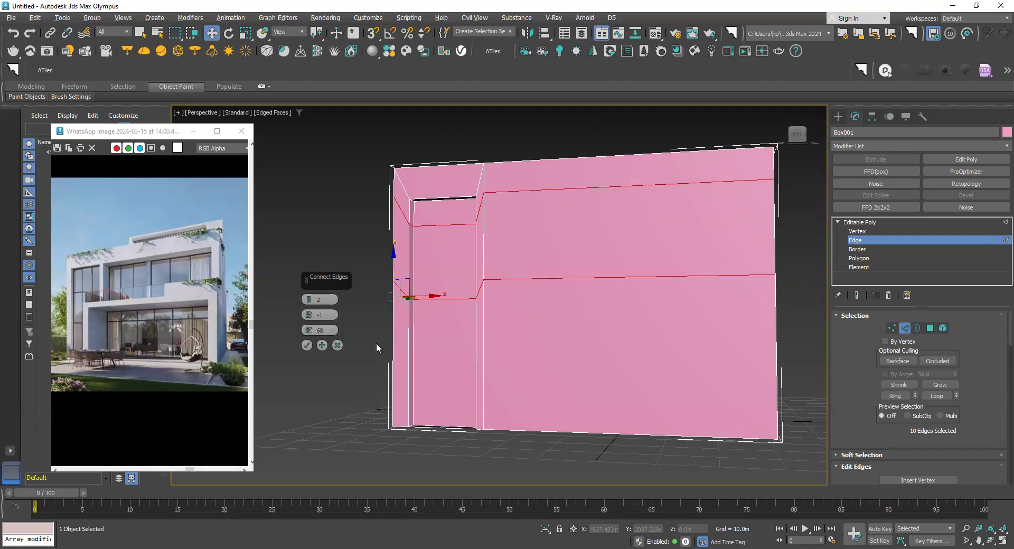
left_click(307, 347)
Step: Scale the upper and lower new edge loops flat into straight lines
double_click(574, 186)
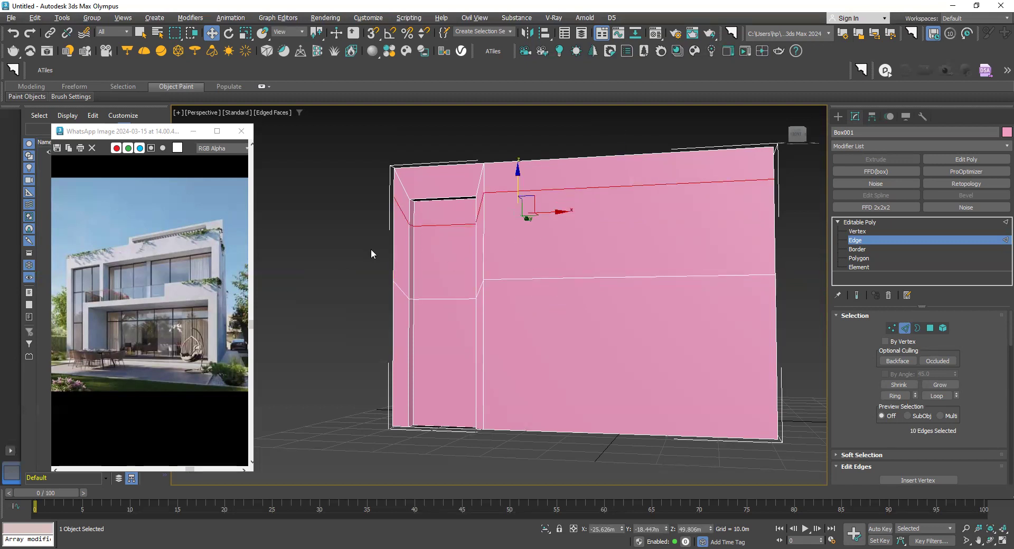
left_click(990, 538)
left_click_drag(403, 255, 477, 264)
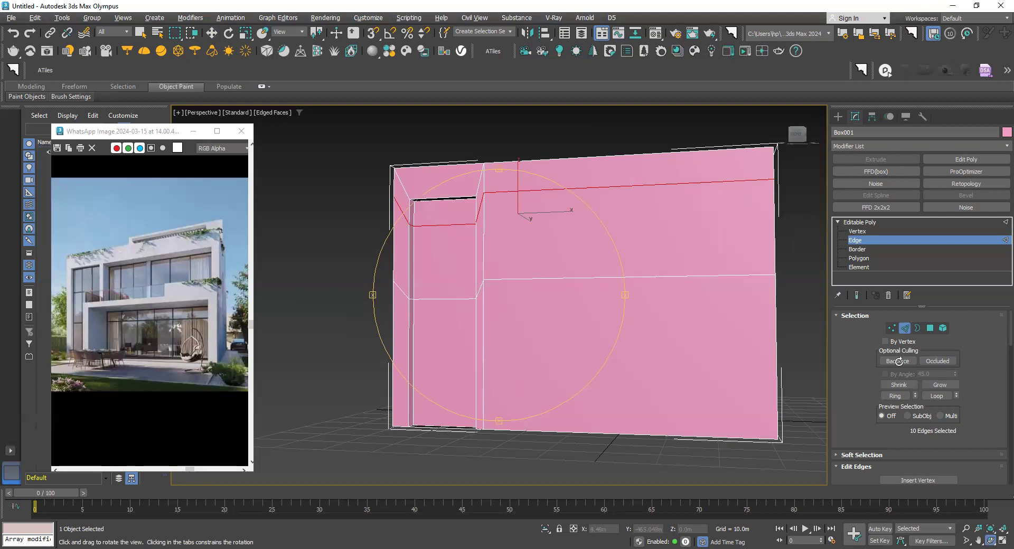
left_click(246, 33)
left_click_drag(519, 257, 645, 190)
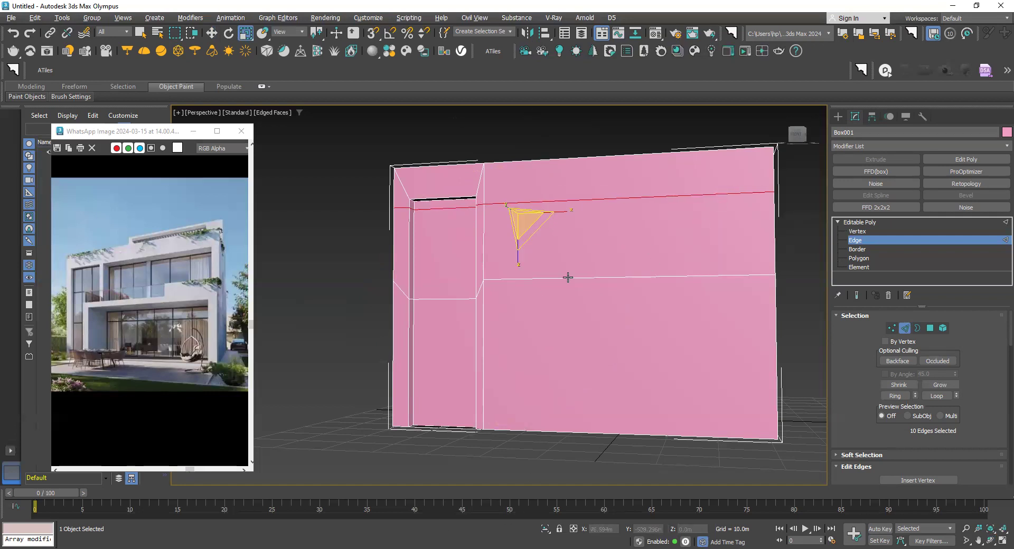
double_click(568, 276)
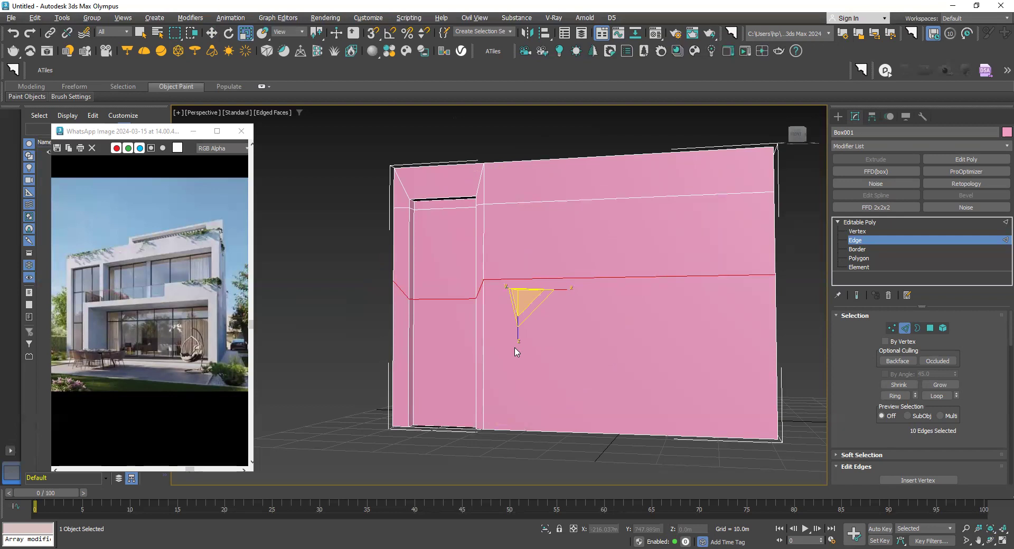
left_click_drag(516, 335, 445, 363)
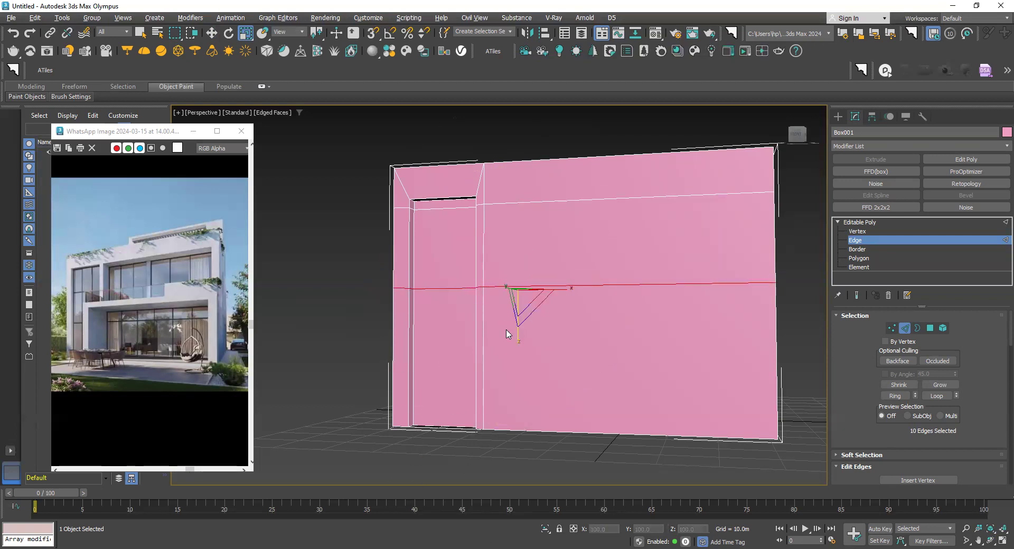
Step: Raise the upper edge loop slightly
middle_click_drag(654, 301, 590, 347)
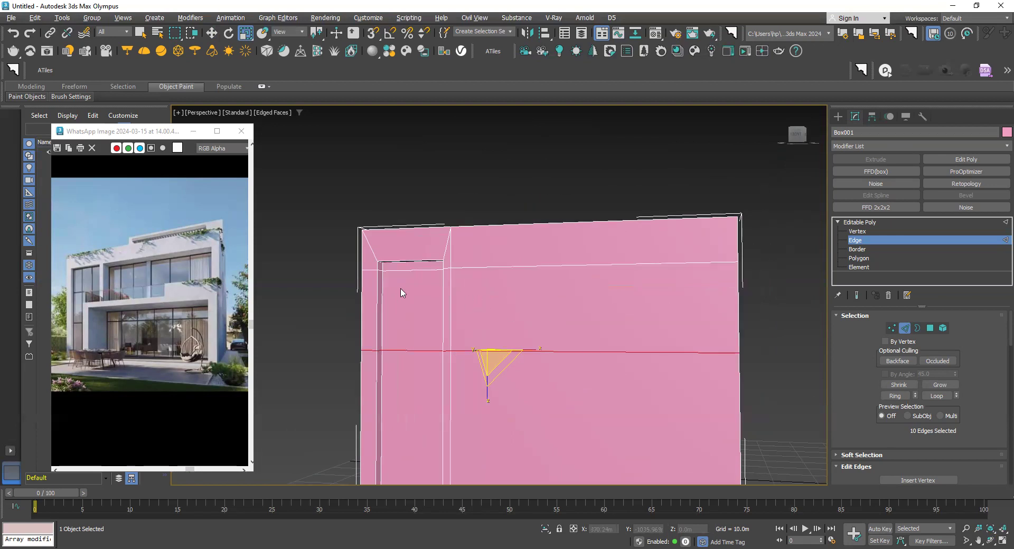
scroll(417, 278, "up", 3)
left_click(523, 263)
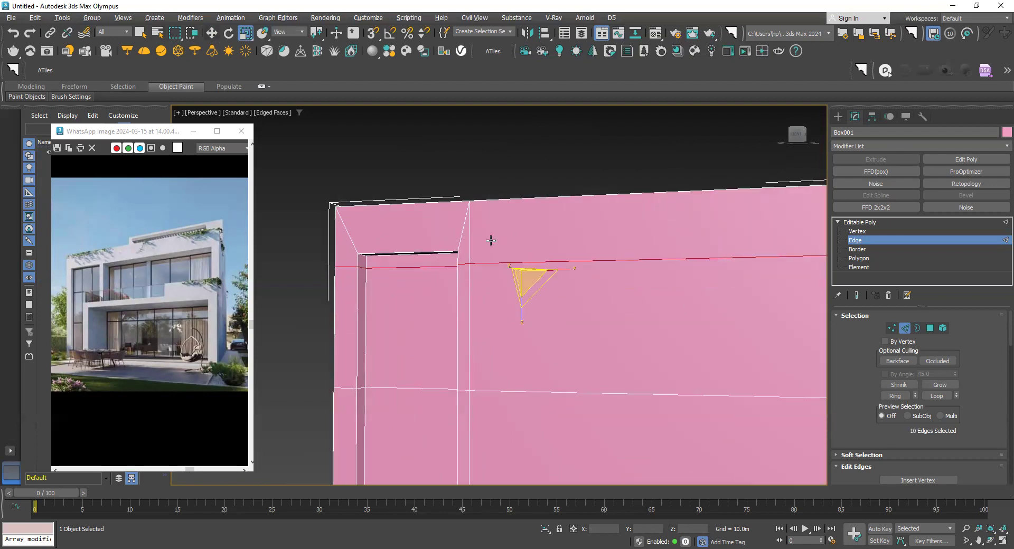
key("w")
left_click_drag(522, 251, 522, 243)
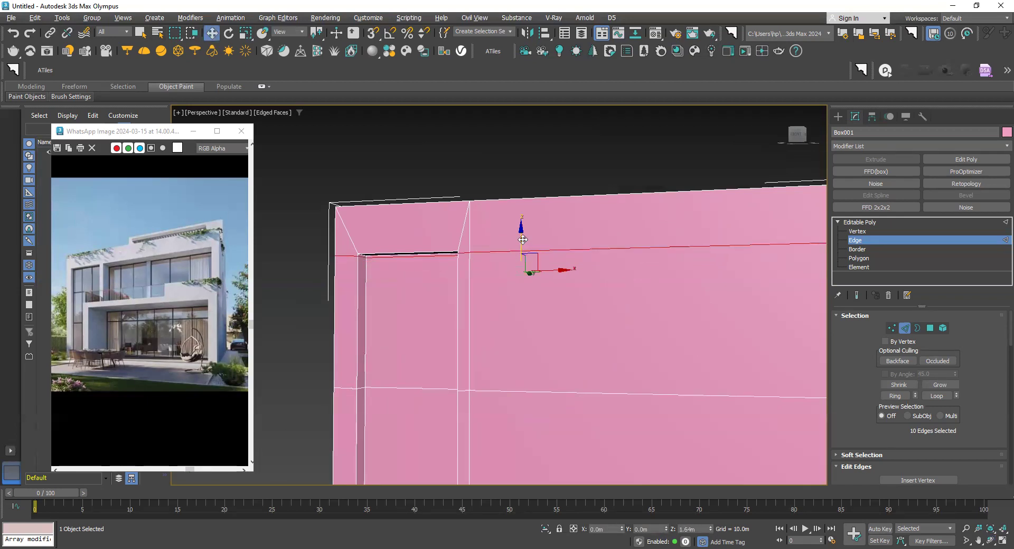
left_click_drag(523, 240, 522, 229)
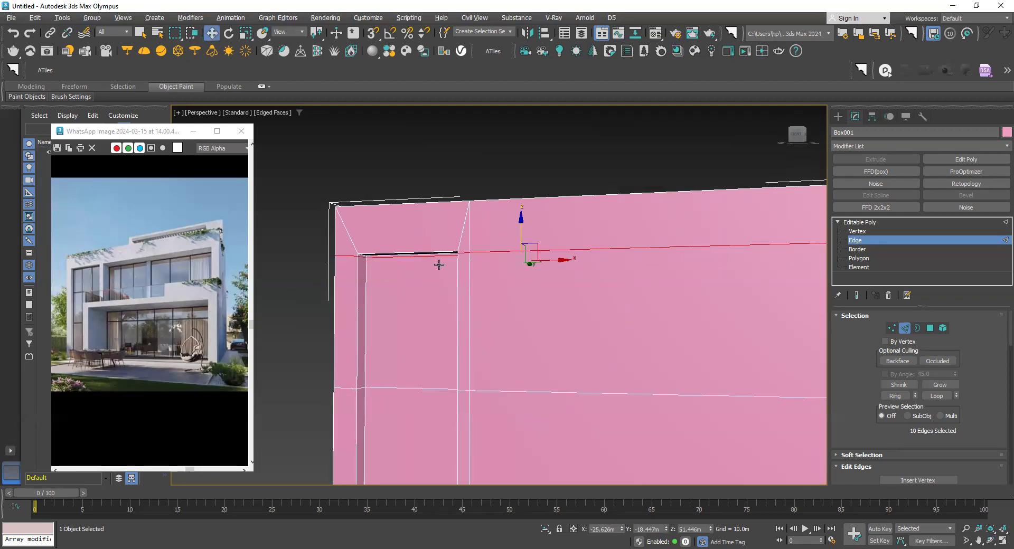
Step: Extrude the large front face between the two edge loops inward into the wall
key("4")
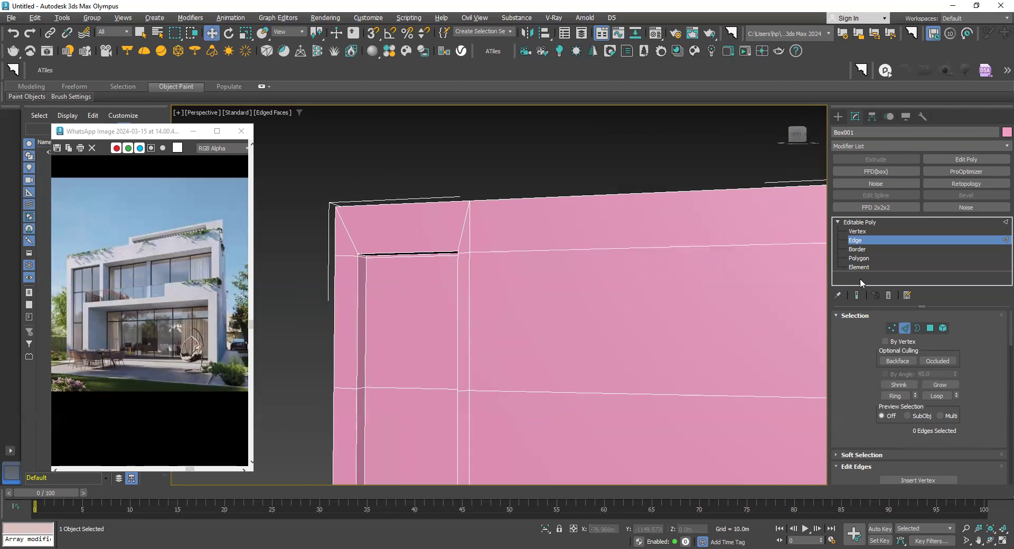
left_click(648, 328)
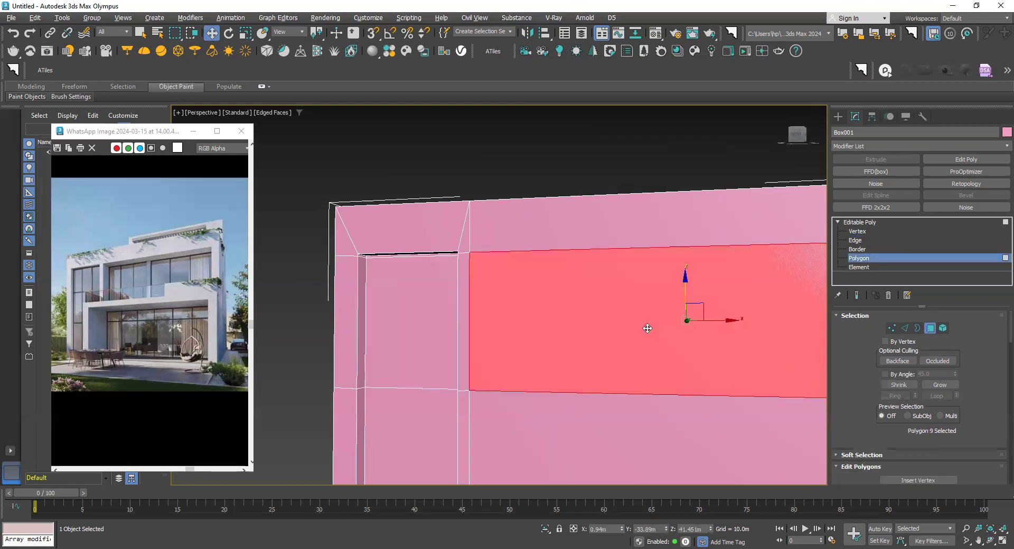
right_click(588, 332)
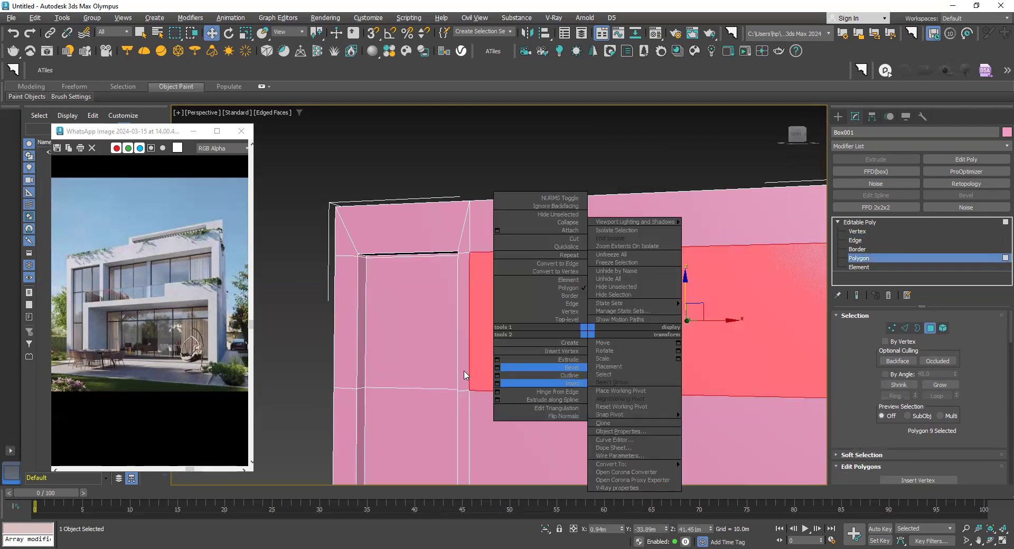
right_click(472, 333)
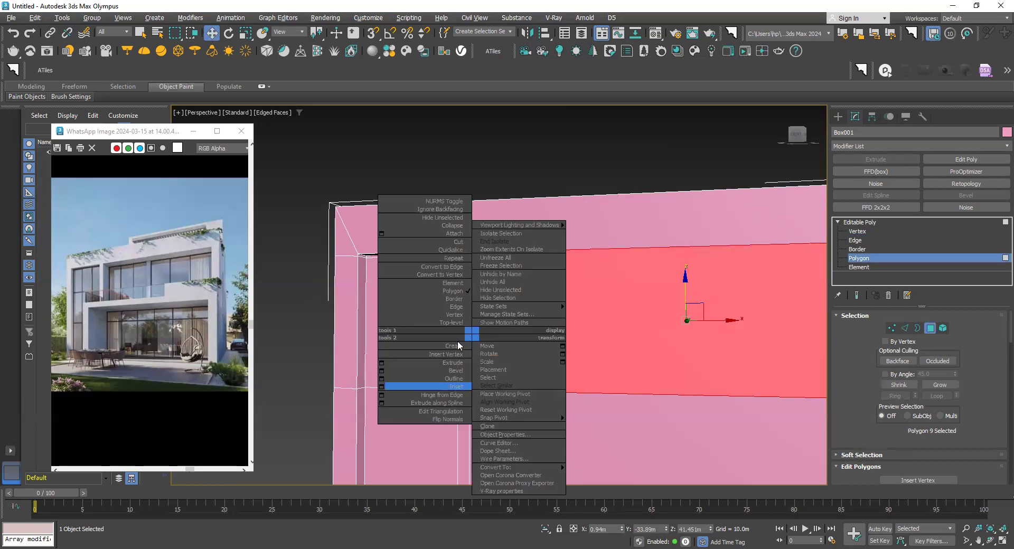
left_click(382, 363)
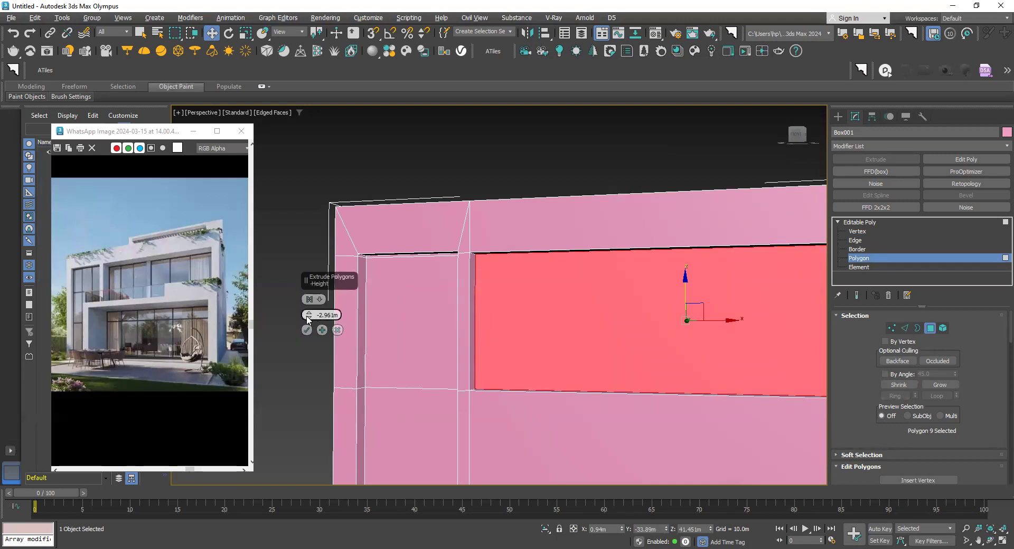
left_click_drag(308, 319, 307, 330)
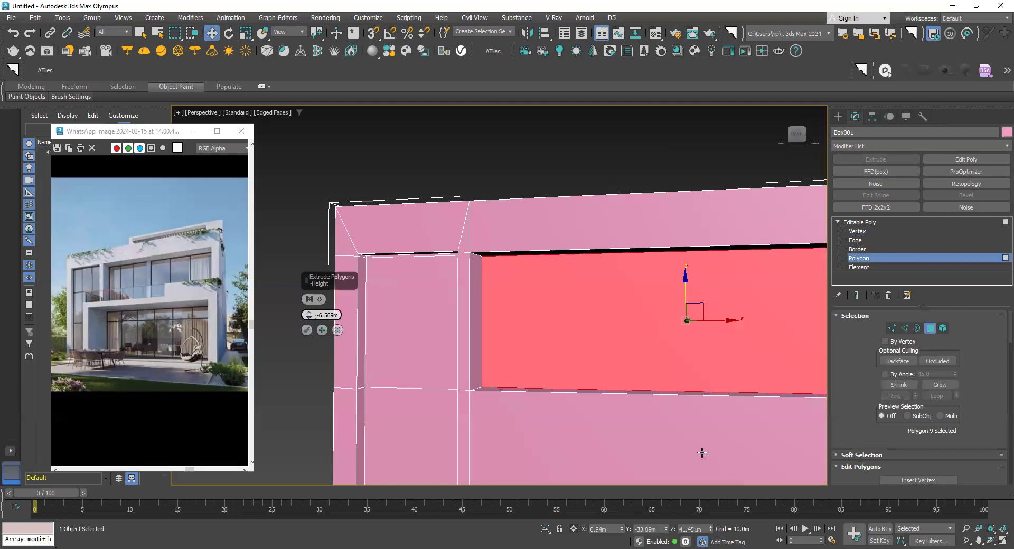
Step: Orbit the view to look at the box from above
middle_click_drag(645, 426, 607, 395)
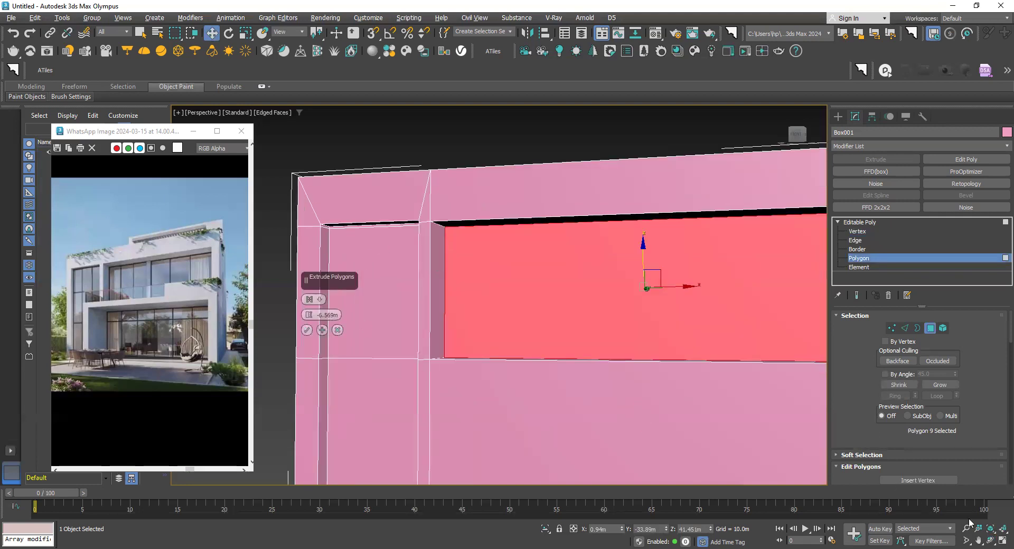
left_click(992, 537)
scroll(534, 289, "down", 2)
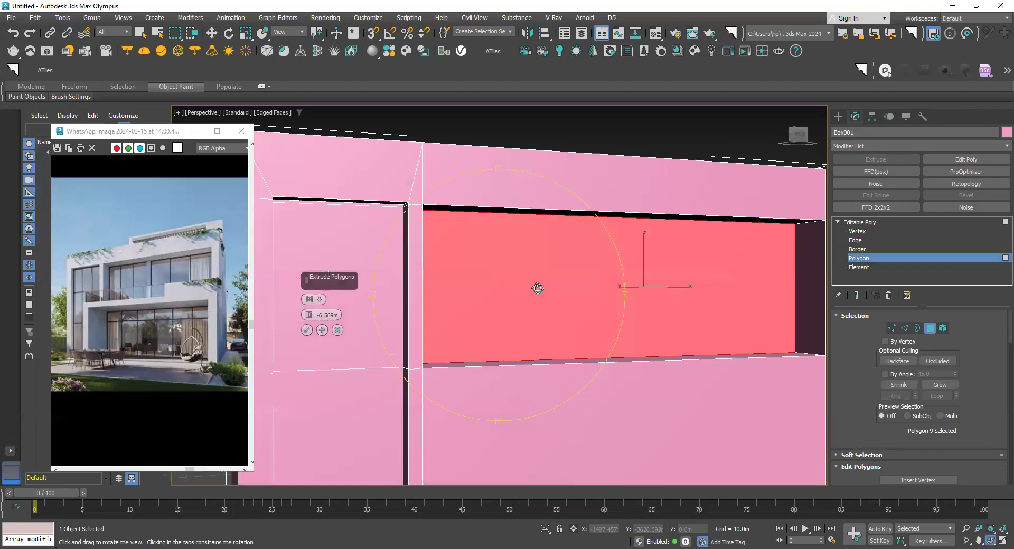
scroll(530, 296, "down", 2)
mouse_move(529, 298)
left_mouse_down()
mouse_move(509, 324)
mouse_move(511, 312)
left_mouse_up()
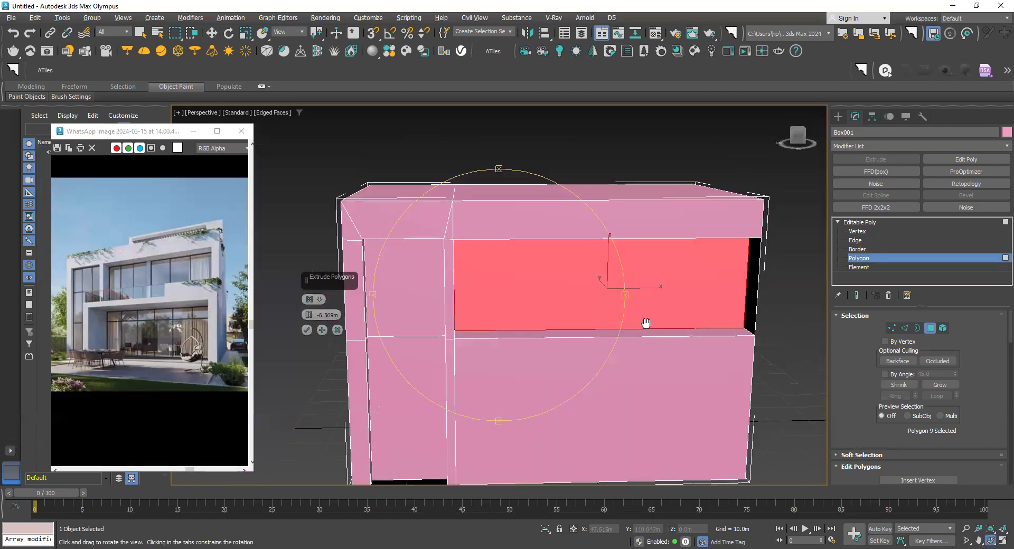
scroll(636, 327, "up", 3)
left_click_drag(486, 306, 525, 335)
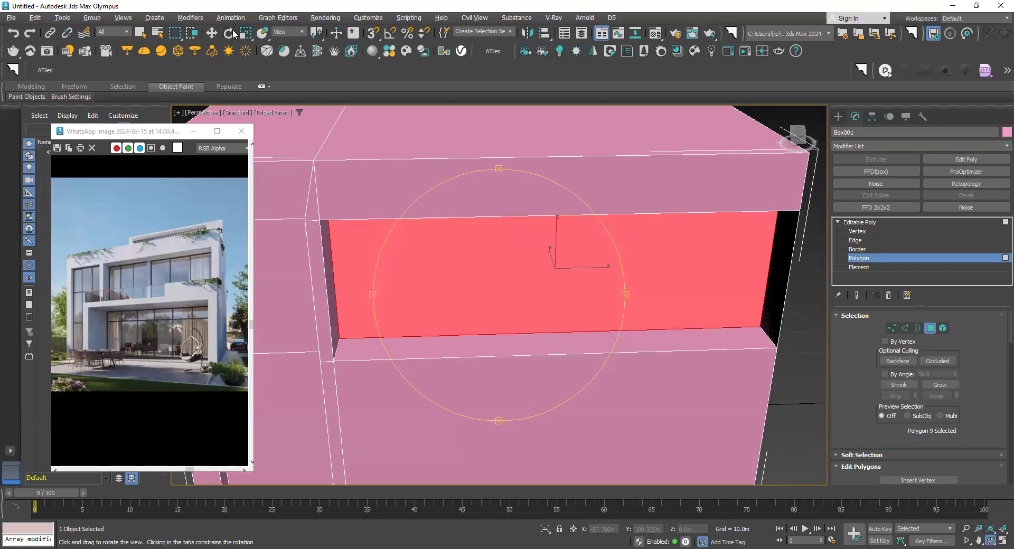
Step: Nudge the box's right side face slightly with Move
left_click(212, 33)
left_click(783, 272)
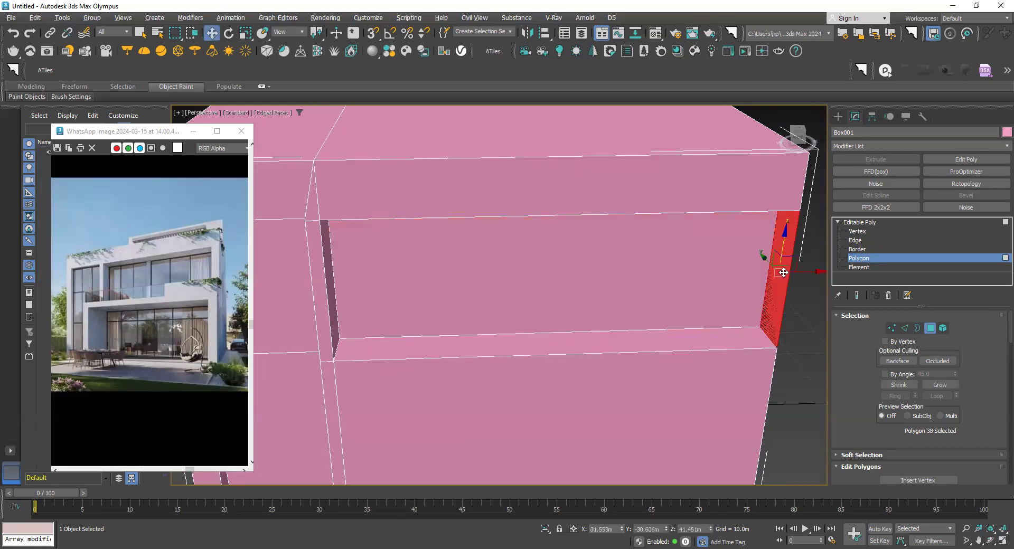
left_click_drag(817, 271, 814, 289)
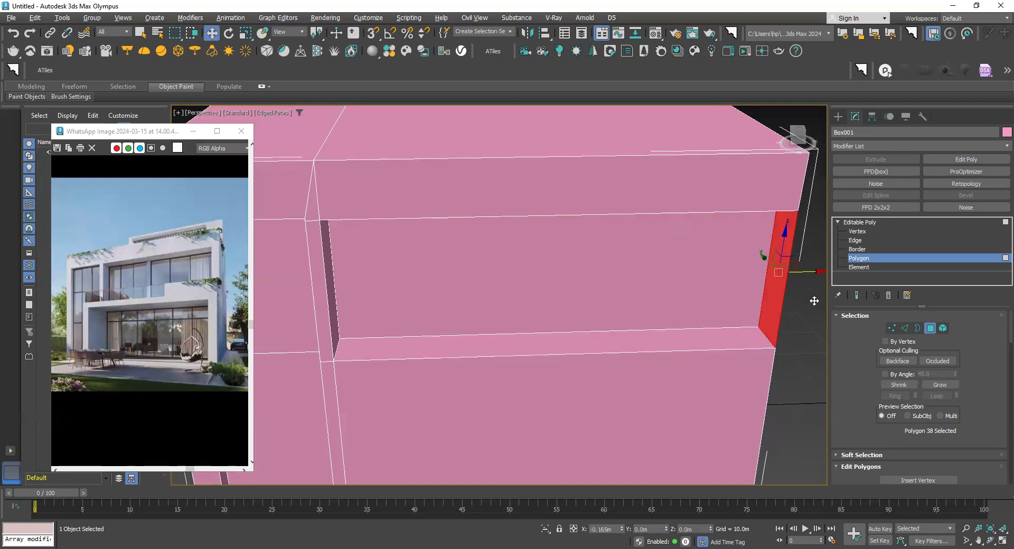
Step: Clear the face selection and undo the front panel's inward extrusion
scroll(741, 303, "down", 5)
middle_click_drag(741, 304, 727, 294, "alt")
scroll(727, 294, "up", 5)
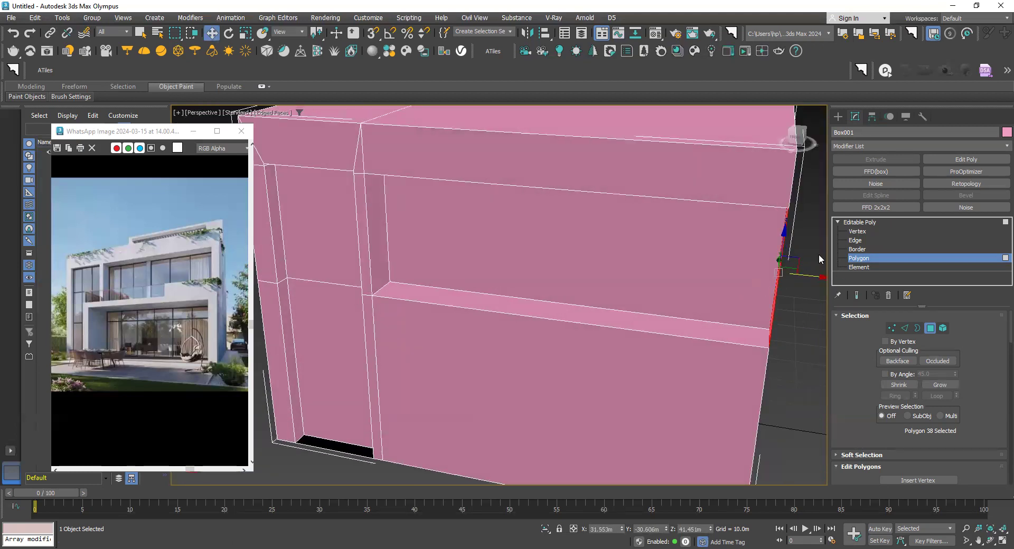
left_click(785, 293)
key("ctrl+z")
key("ctrl+z")
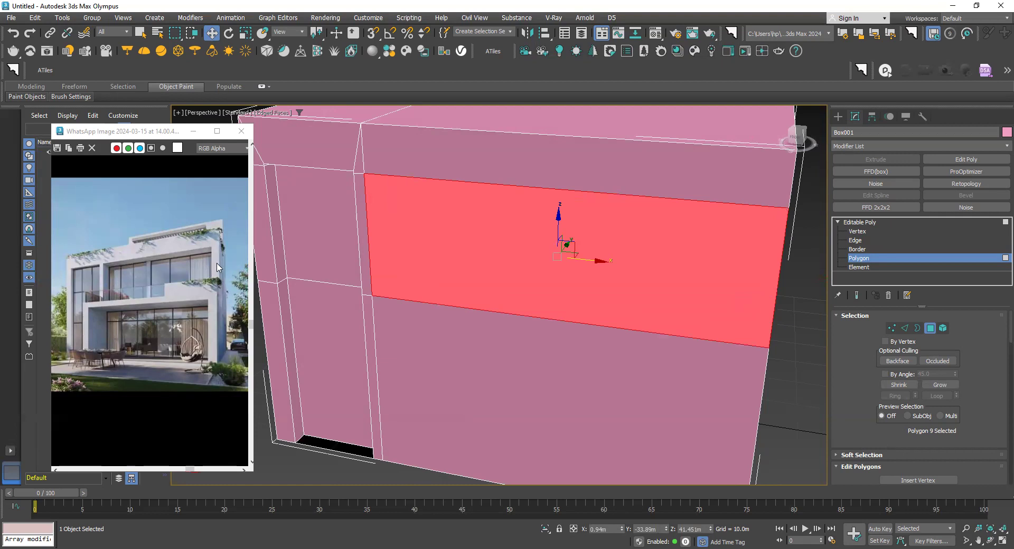
Step: Inset the selected upper front panel face
right_click(650, 284)
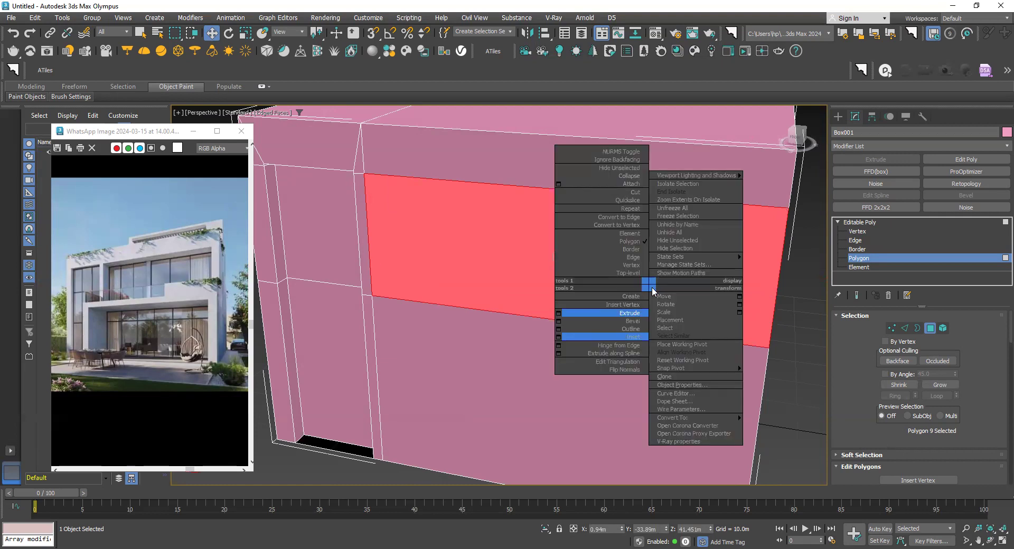
left_click(564, 336)
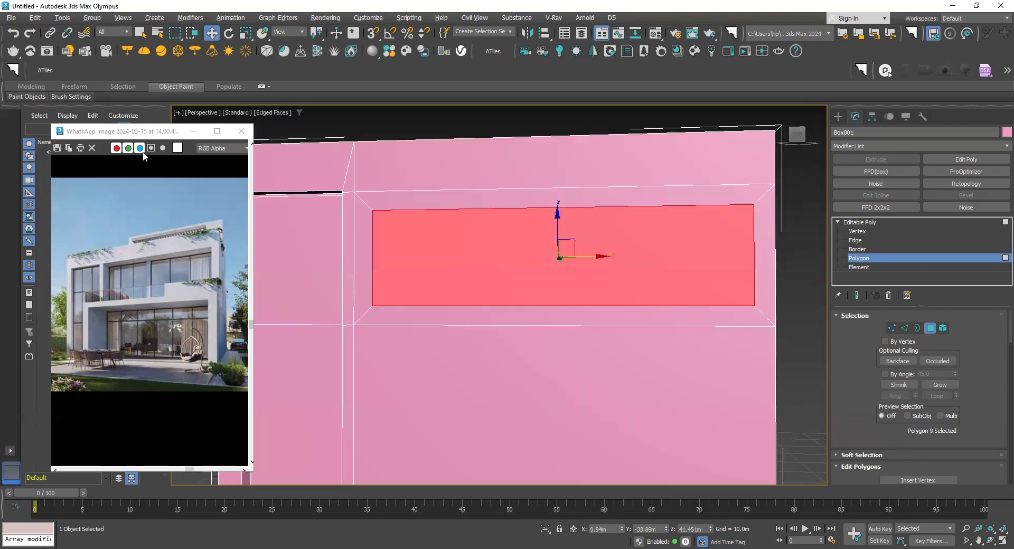
scroll(465, 282, "up", 1)
scroll(473, 289, "down", 4)
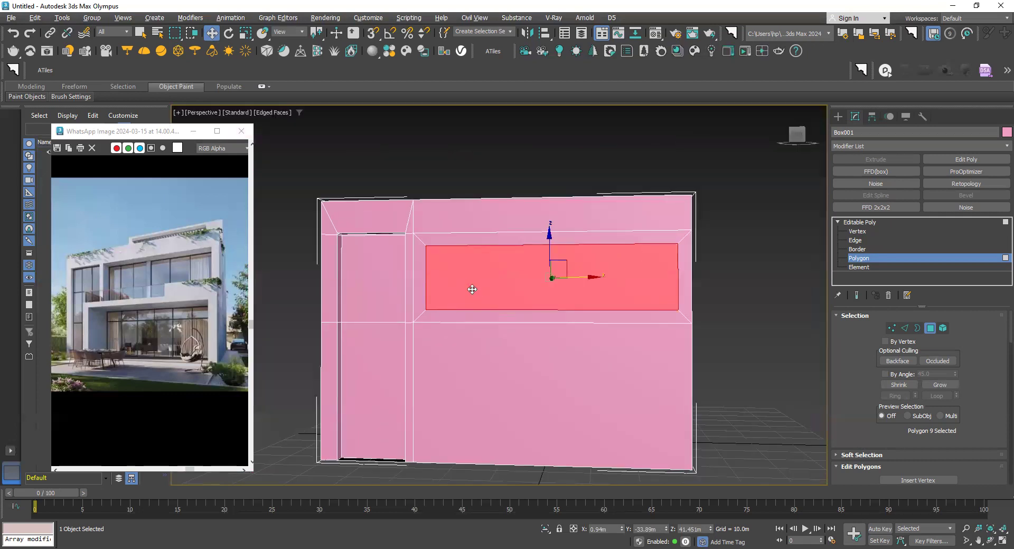
Step: Scale the inset panel taller and widen it horizontally to 104%
left_click(247, 34)
left_click_drag(549, 321, 549, 330)
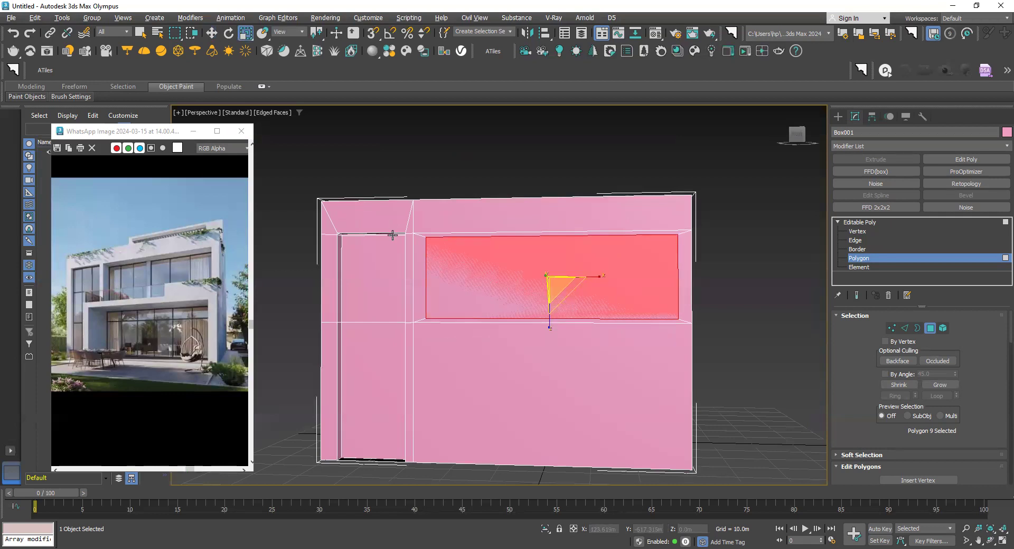
middle_click_drag(393, 237, 403, 254, "alt")
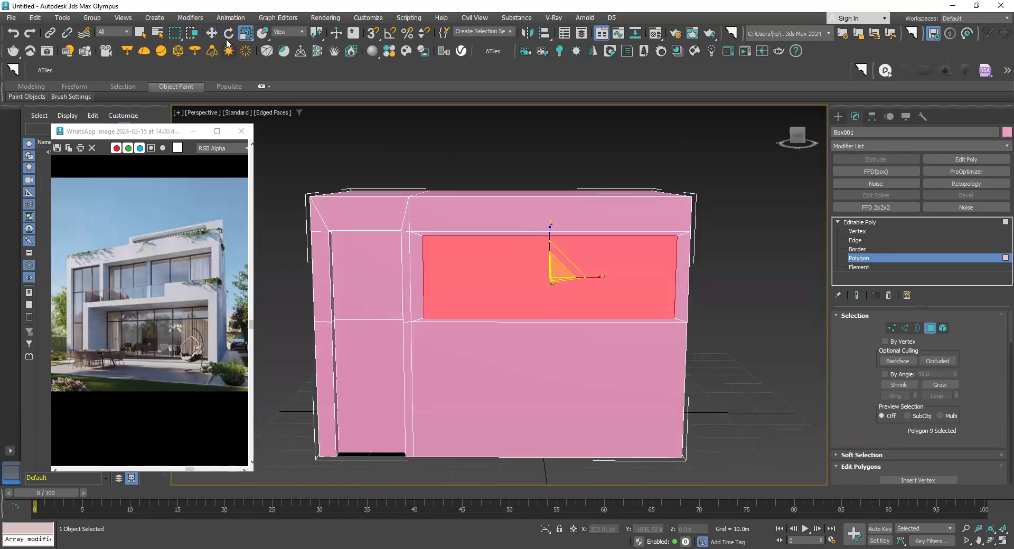
left_click(211, 33)
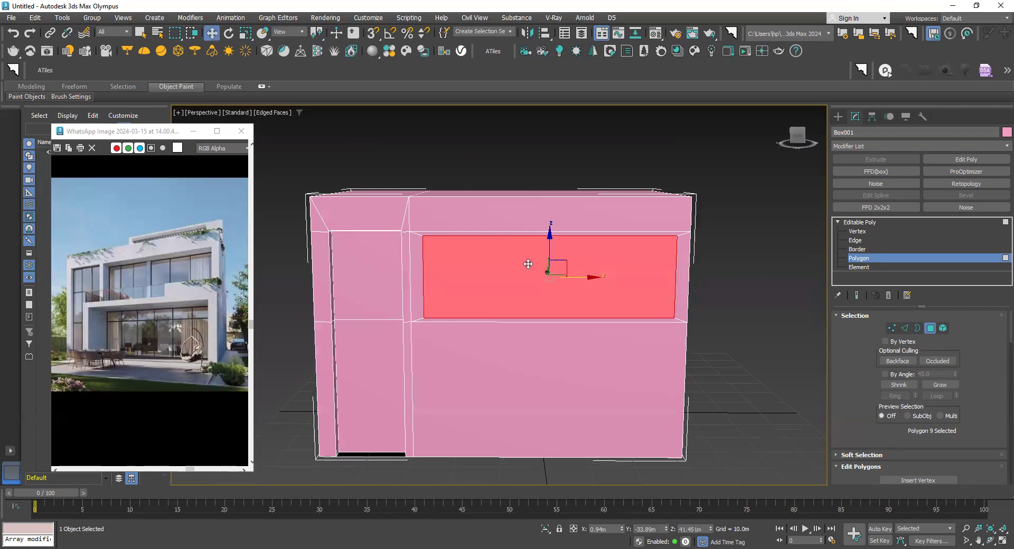
left_click(246, 33)
left_click_drag(589, 276, 594, 277)
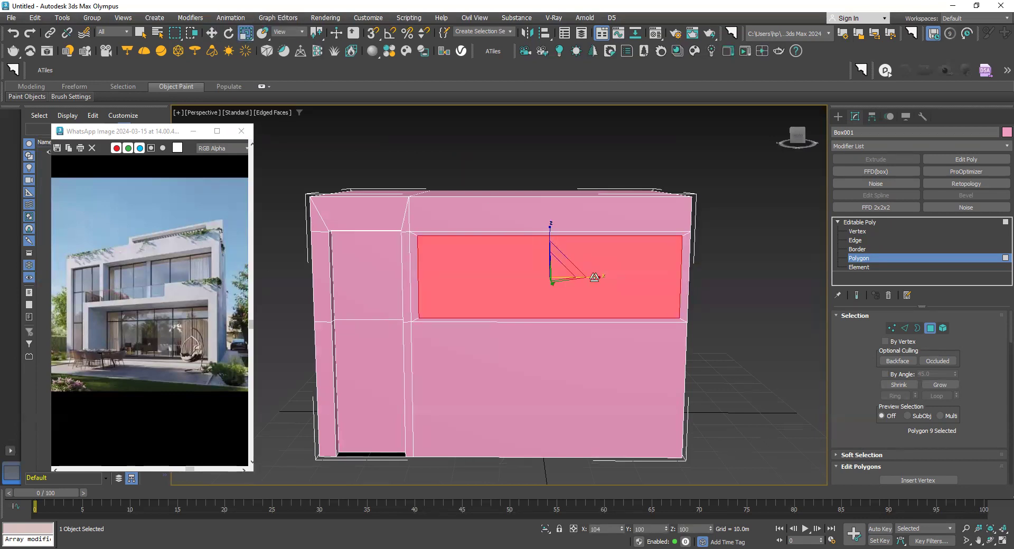
middle_click_drag(594, 277, 439, 300, "alt")
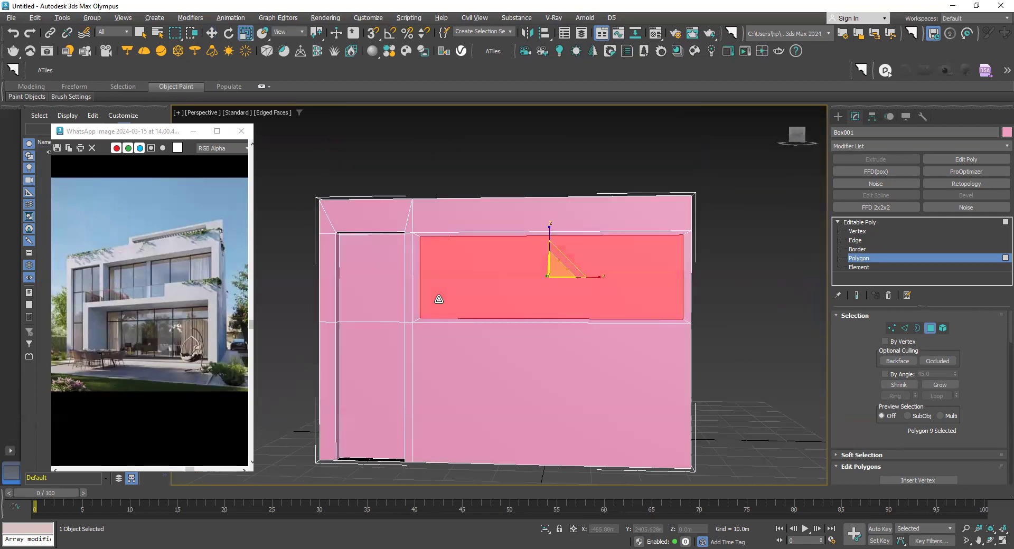
Step: Shift the inset panel slightly to the left
left_click(211, 33)
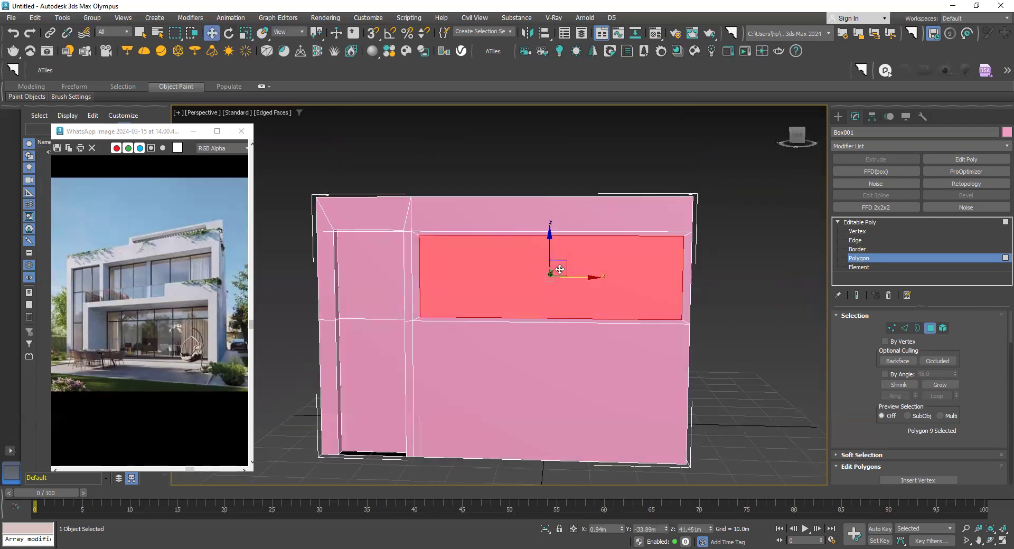
left_click_drag(579, 275, 576, 276)
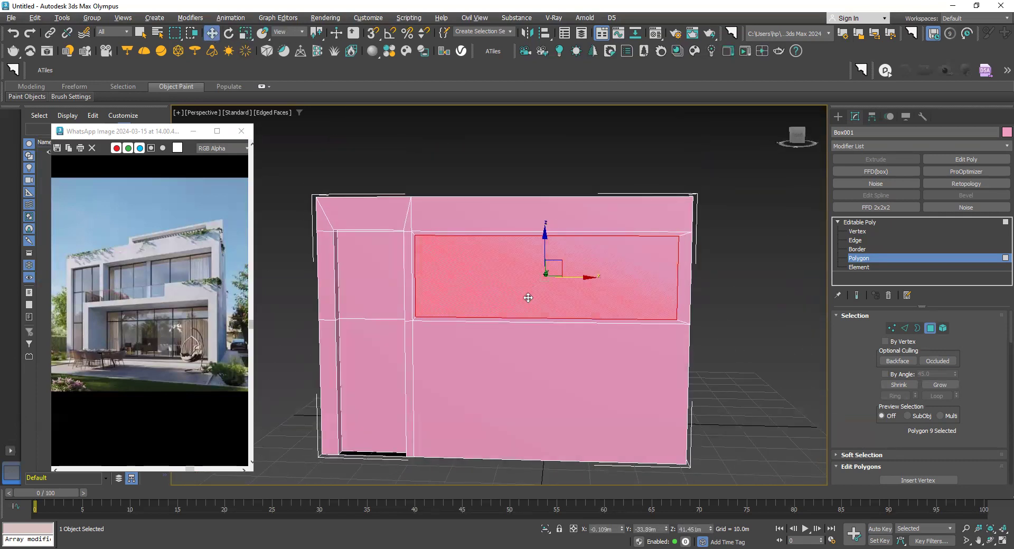
middle_click_drag(525, 296, 525, 294, "alt")
Step: Extrude the inset window panel inward with a height of -6.569m
right_click(521, 294)
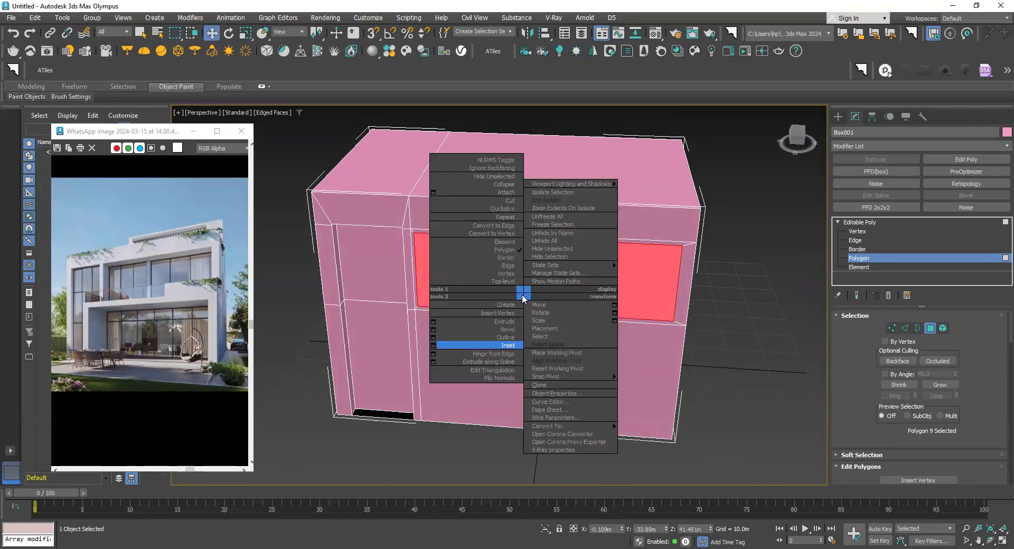
left_click(432, 321)
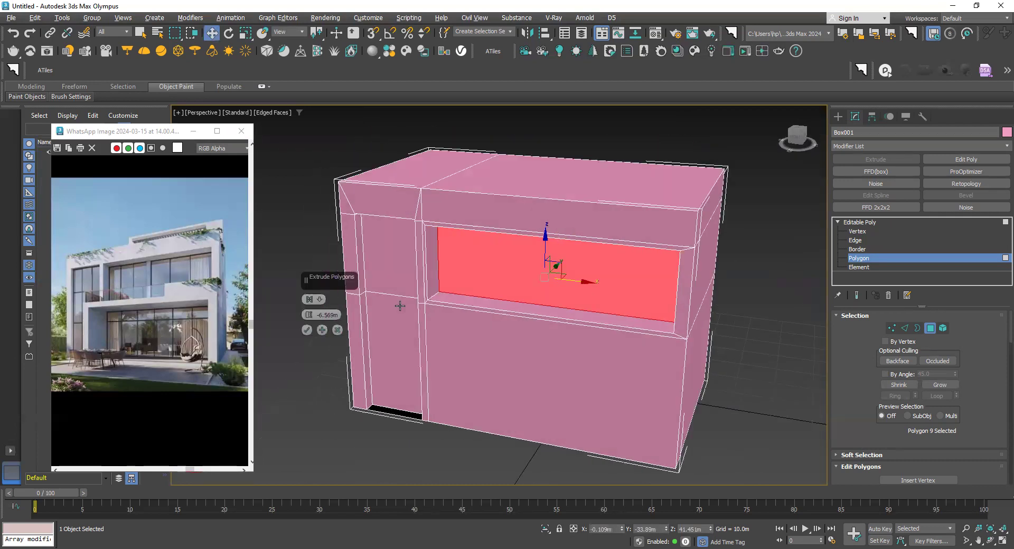
middle_click_drag(434, 321, 421, 301, "alt")
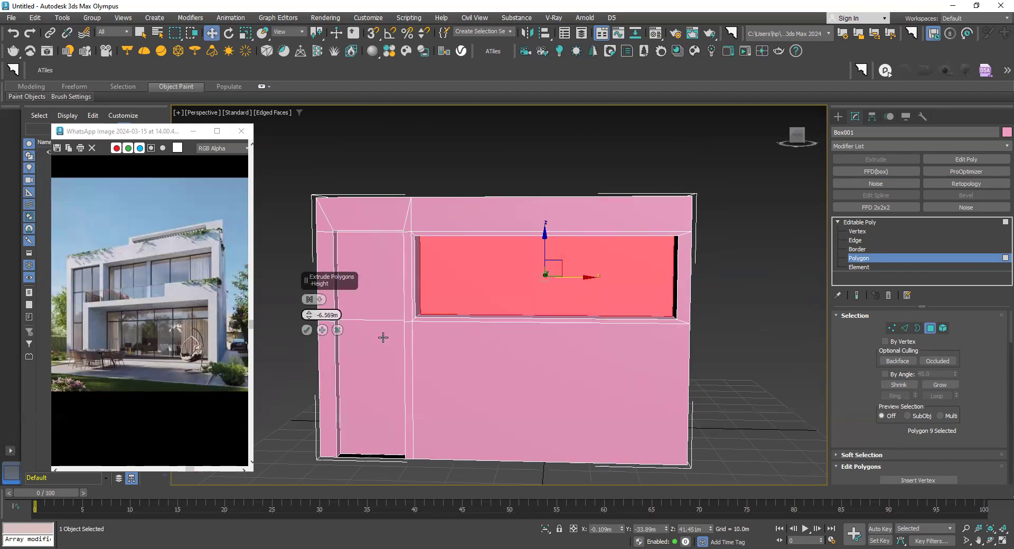
left_click(306, 329)
middle_click_drag(312, 333, 350, 346, "alt")
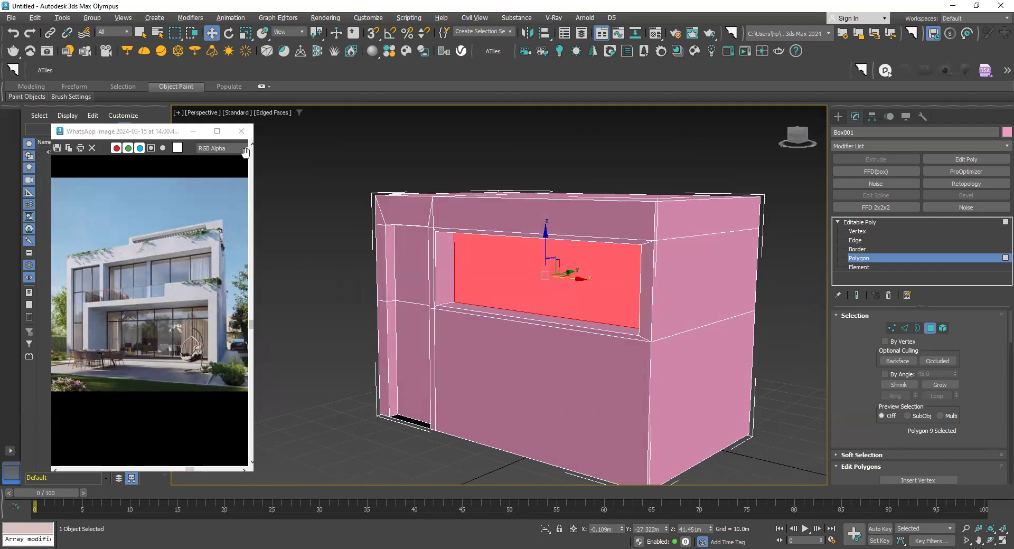
Step: Turn off Edged Faces and orbit to inspect the recessed window opening
left_click(284, 114)
mouse_move(286, 235)
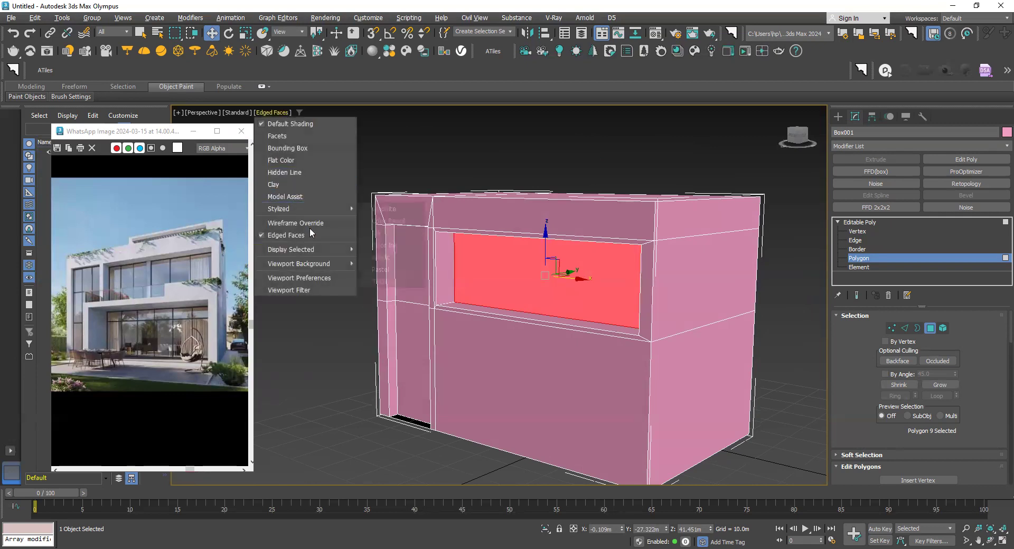
mouse_move(385, 296)
middle_mouse_down("alt")
mouse_move(450, 290)
mouse_move(393, 353)
middle_mouse_up("alt")
key("F4")
scroll(563, 305, "up", 5)
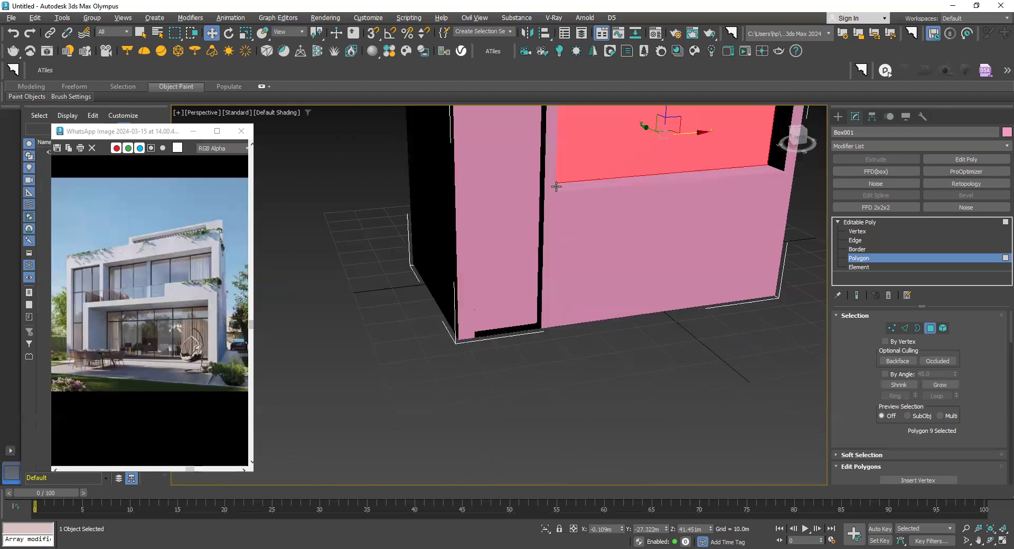
scroll(563, 305, "down", 4)
mouse_move(554, 331)
middle_mouse_down("alt")
mouse_move(544, 269)
mouse_move(366, 358)
middle_mouse_up("alt")
scroll(544, 268, "up", 4)
scroll(366, 358, "down", 4)
mouse_move(441, 346)
middle_mouse_down("alt")
mouse_move(369, 344)
mouse_move(385, 347)
mouse_move(355, 204)
middle_mouse_up("alt")
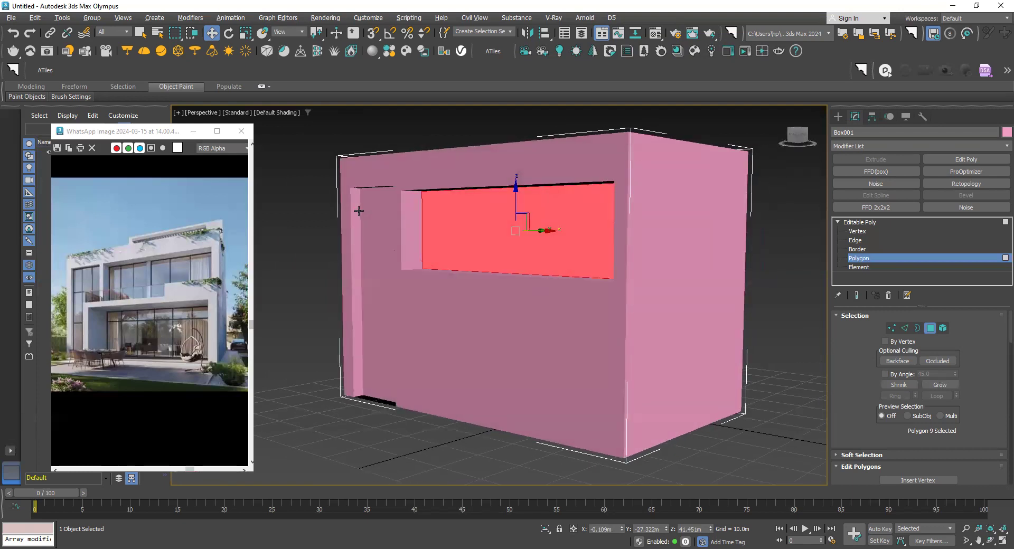
scroll(435, 185, "up", 4)
middle_click_drag(455, 188, 369, 189, "alt")
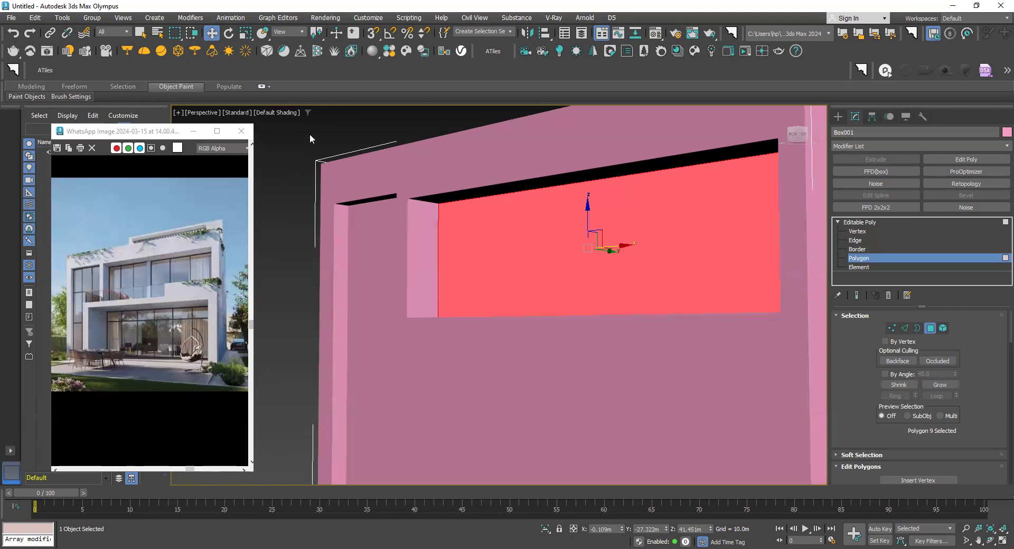
left_click(290, 114)
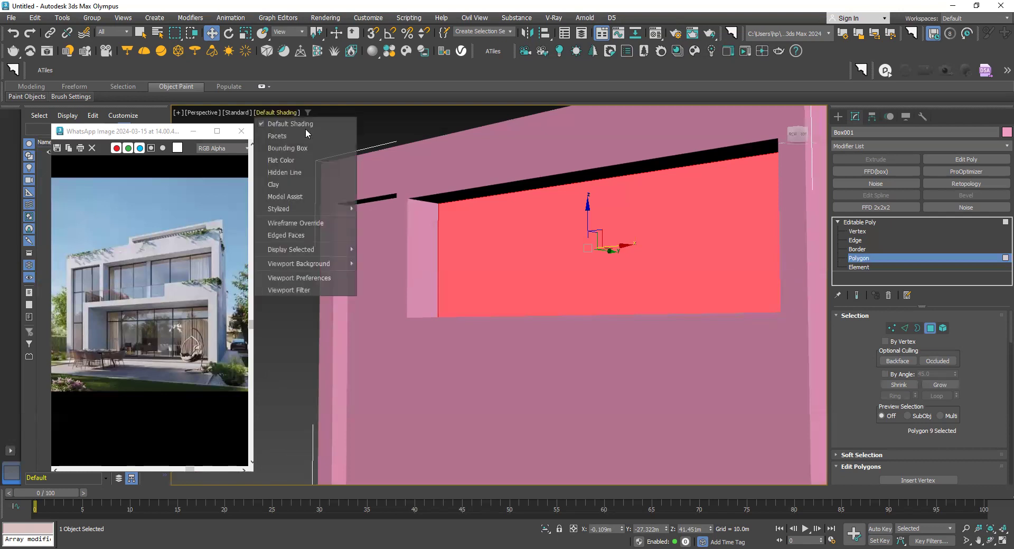
Step: Turn edge outlines back on and select the two thin strip faces above the opening
left_click(317, 236)
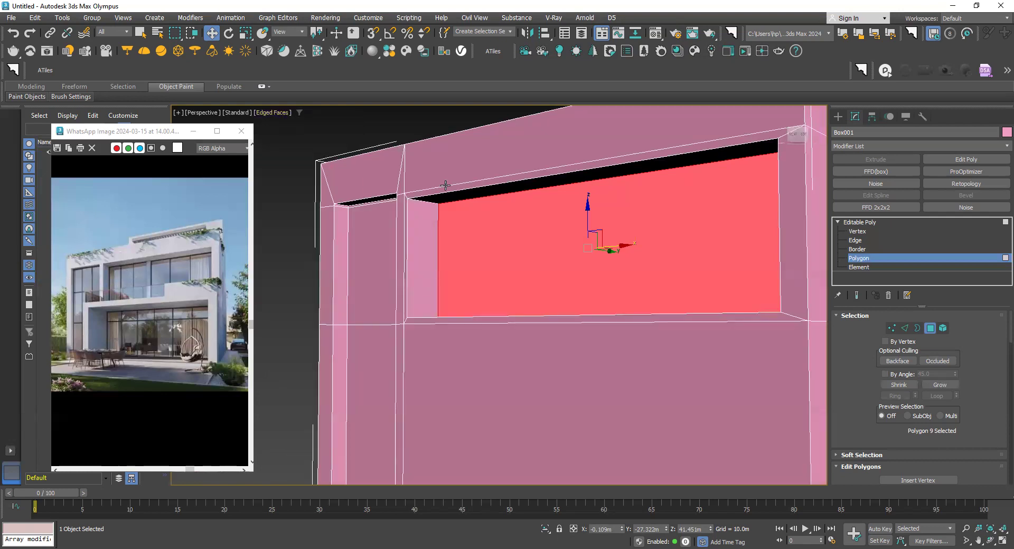
scroll(445, 186, "up", 2)
scroll(452, 208, "up", 2)
left_click(473, 178)
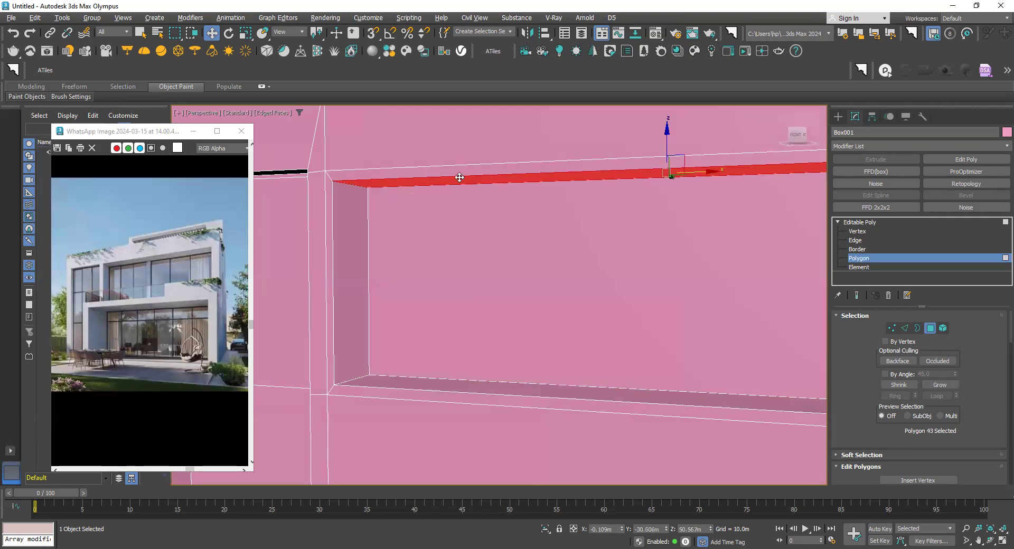
left_click(447, 168, "ctrl")
scroll(437, 173, "down", 2)
scroll(523, 235, "down", 2)
mouse_move(555, 255)
middle_mouse_down("alt")
mouse_move(556, 202)
mouse_move(569, 260)
middle_mouse_up("alt")
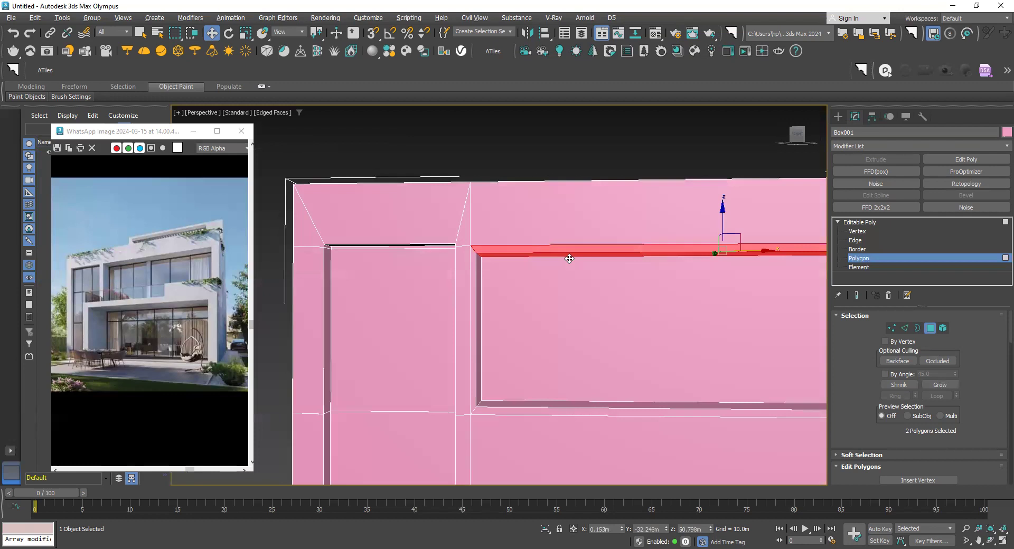
Step: Raise the ledge strip about 0.439m along Z, checking it from several views
left_click_drag(723, 222, 723, 218)
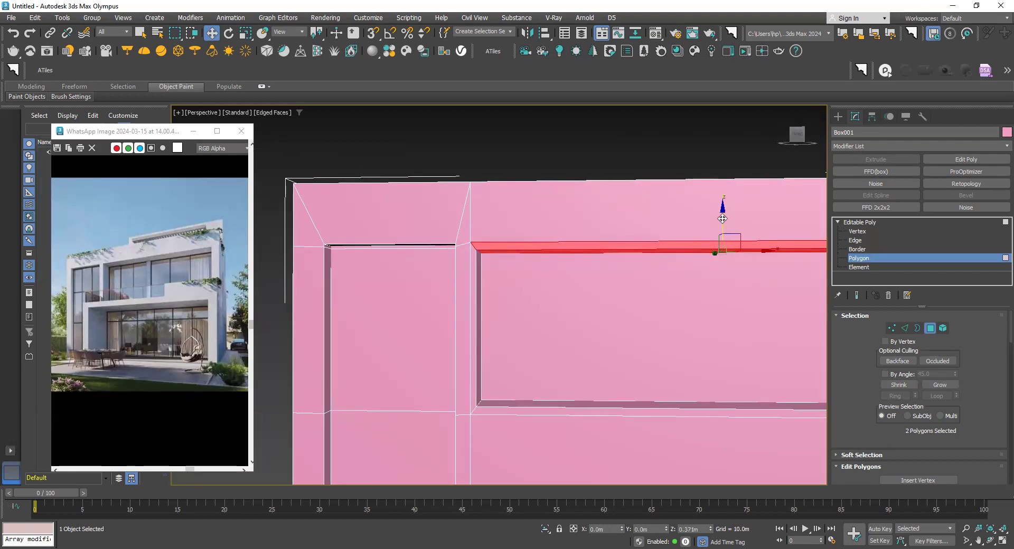
middle_click_drag(722, 219, 645, 267)
middle_click_drag(722, 287, 625, 287)
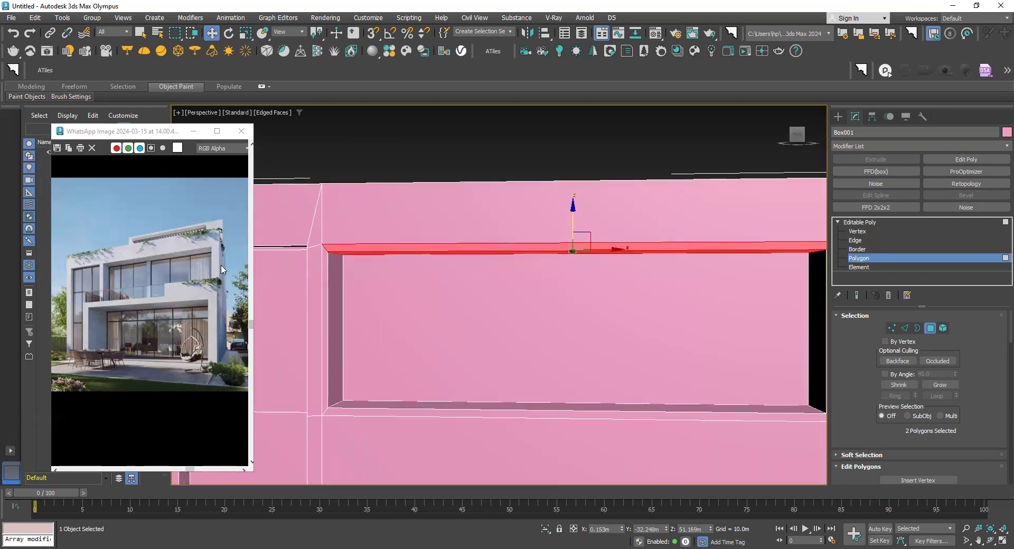
middle_click_drag(556, 345, 495, 346)
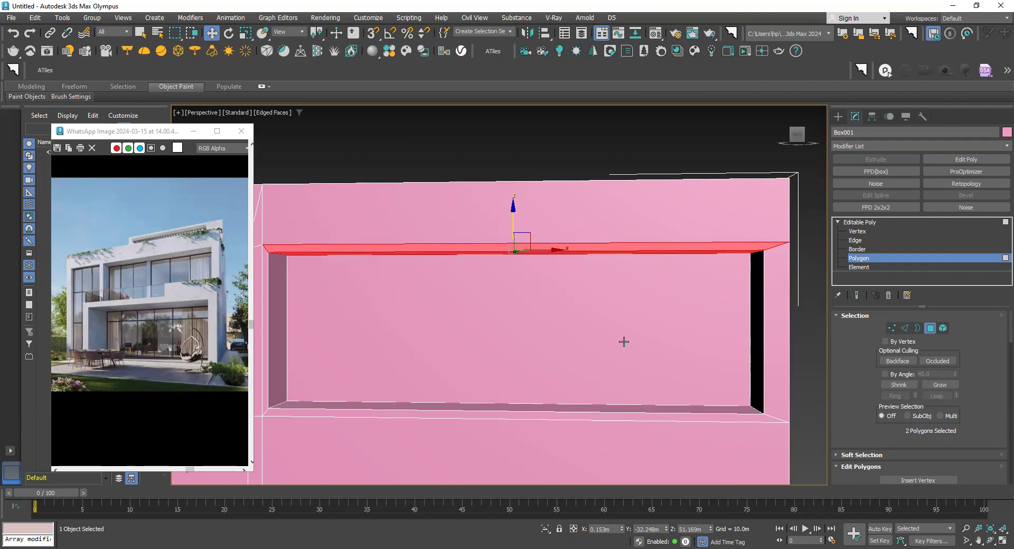
scroll(608, 295, "down", 2)
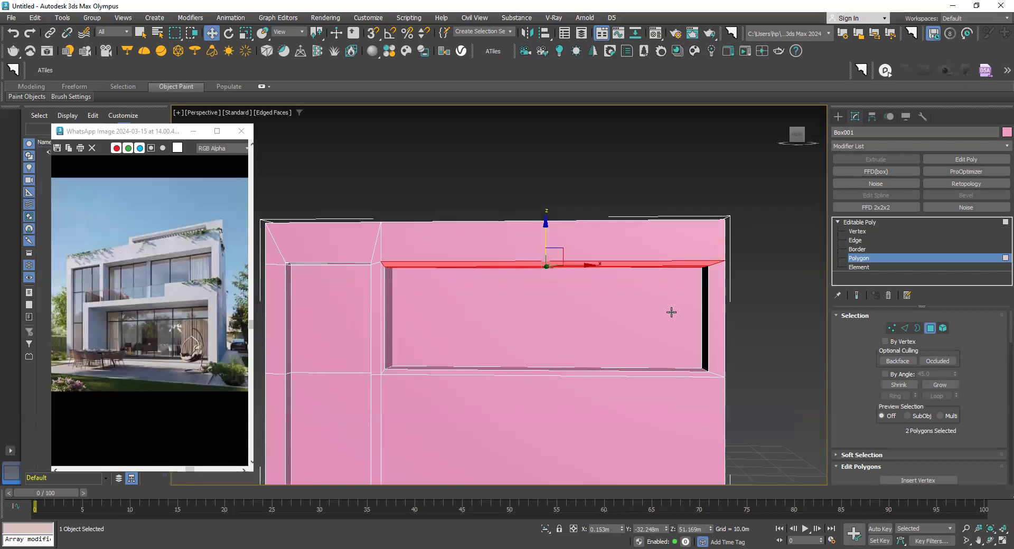
middle_click_drag(684, 348, 691, 351)
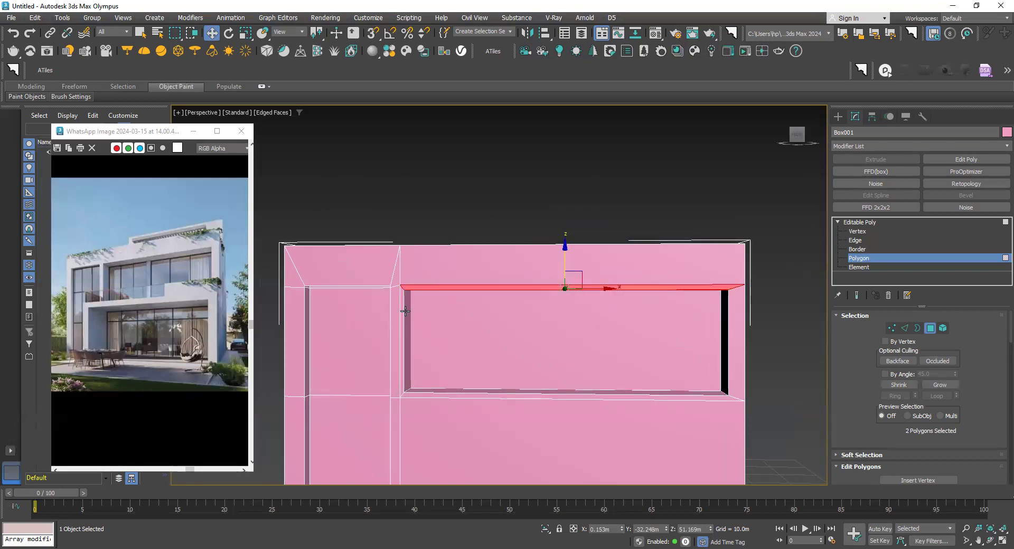
scroll(405, 311, "up", 1)
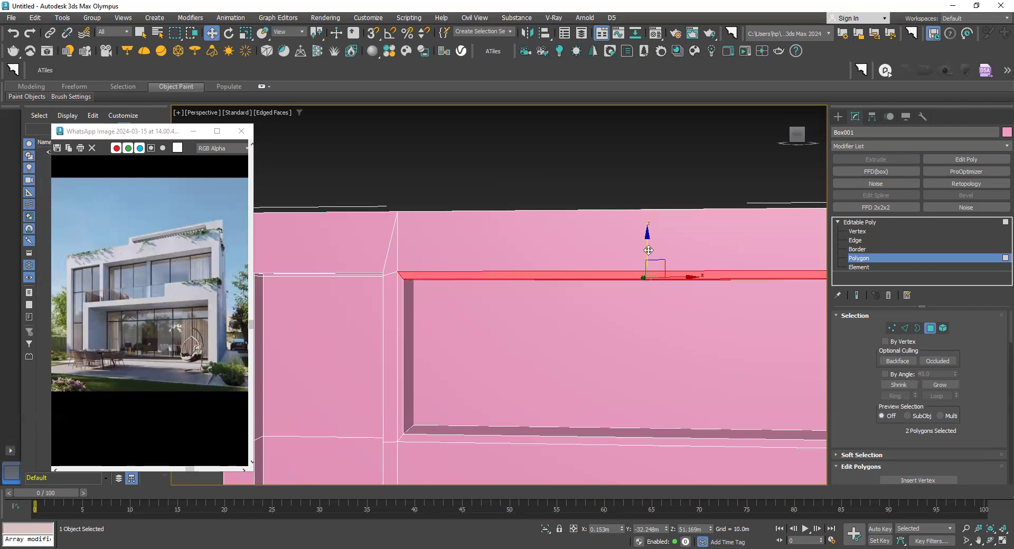
left_click_drag(648, 249, 651, 249)
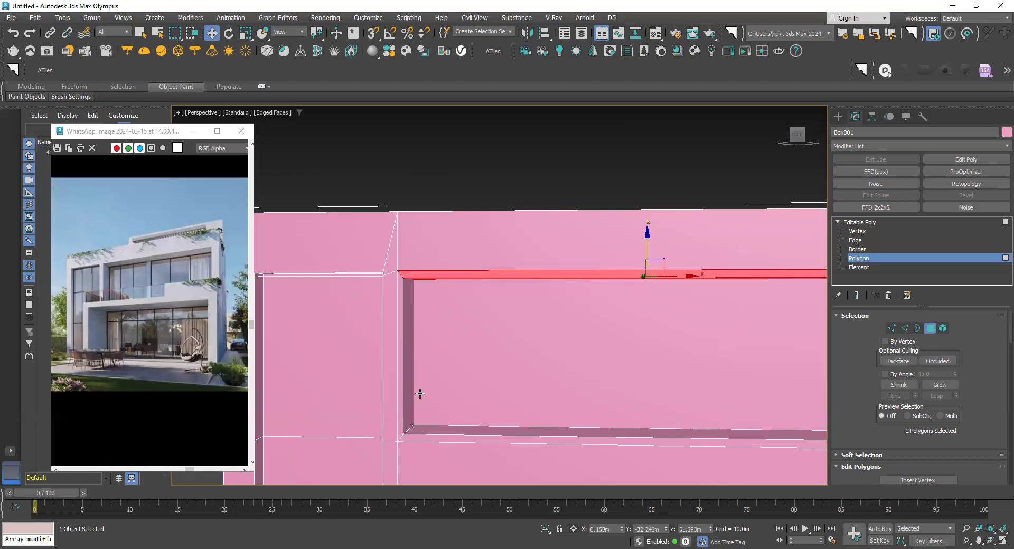
scroll(449, 375, "down", 5)
middle_click_drag(480, 355, 523, 345)
scroll(524, 344, "up", 2)
scroll(545, 369, "up", 2)
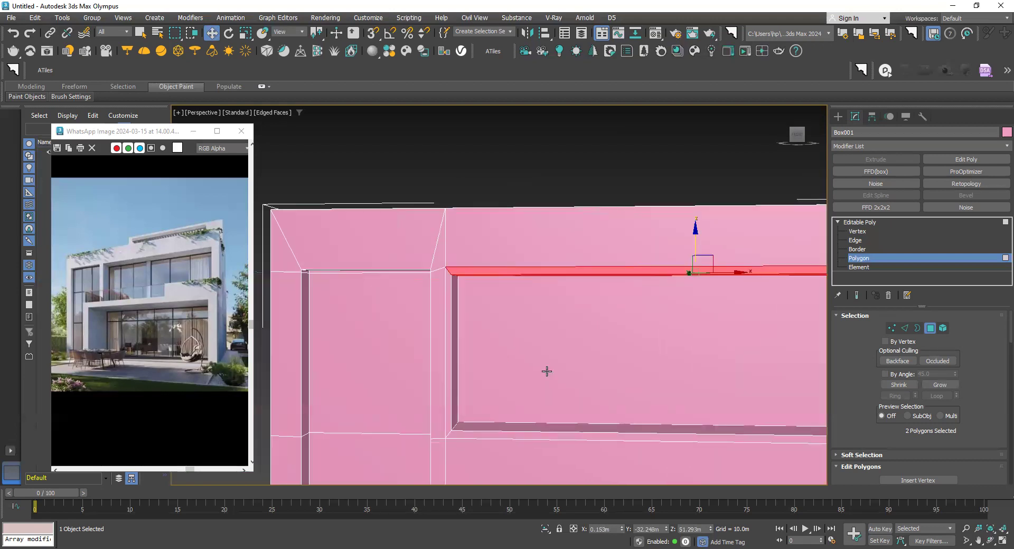
scroll(572, 396, "down", 4)
mouse_move(573, 395)
middle_mouse_down()
mouse_move(473, 198)
mouse_move(436, 153)
middle_mouse_up()
Step: Inset the large lower front panel face by 2.871m
left_click(486, 321)
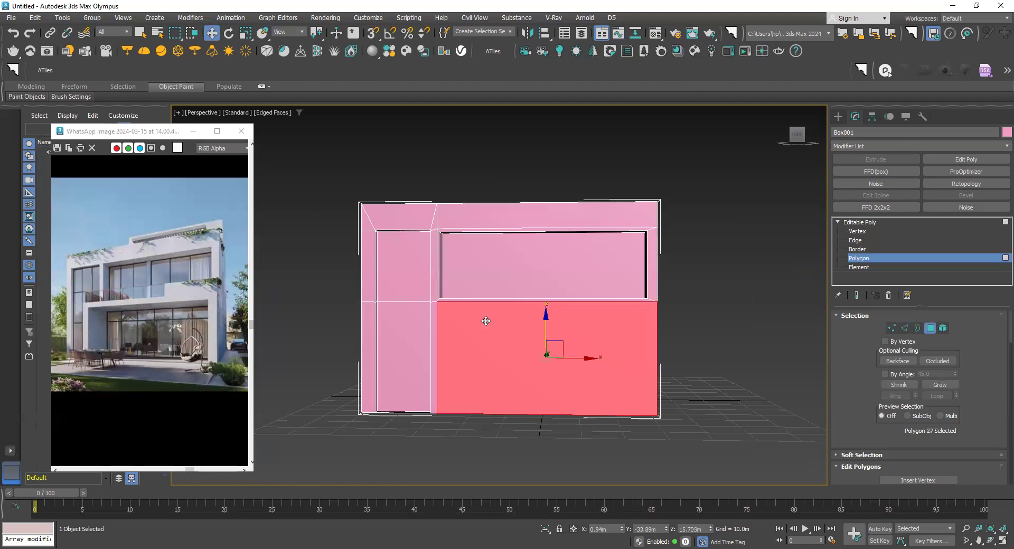
right_click(487, 325)
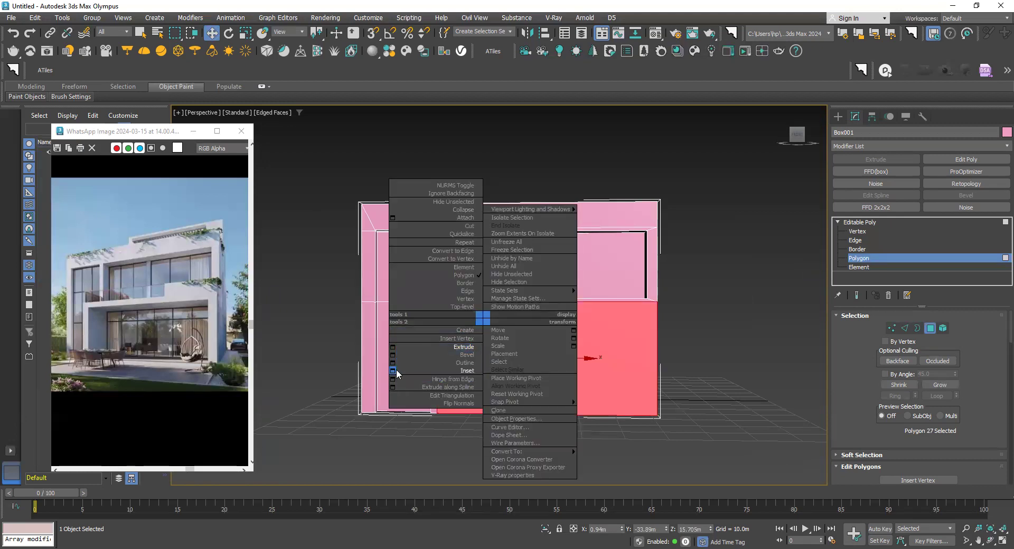
left_click(394, 370)
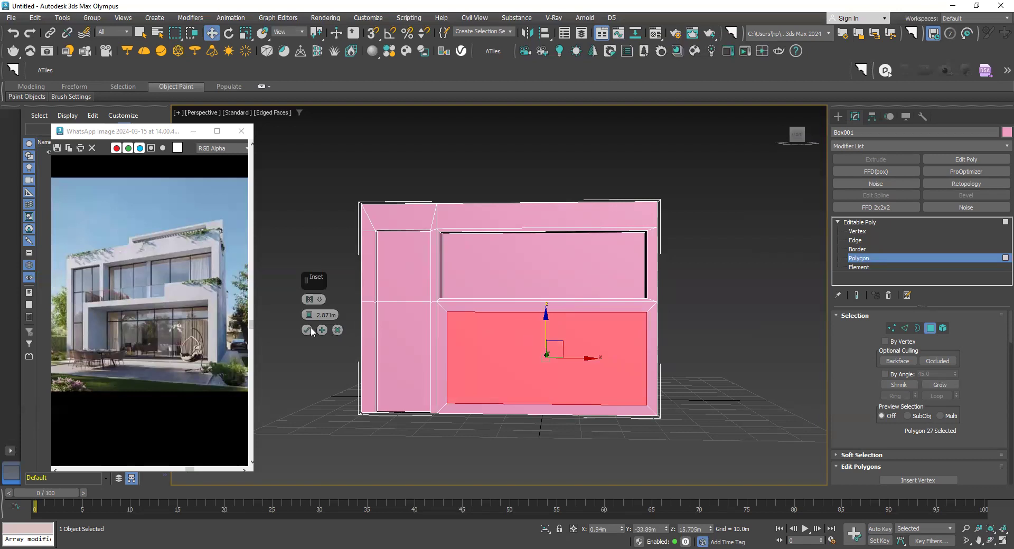
left_click(642, 312)
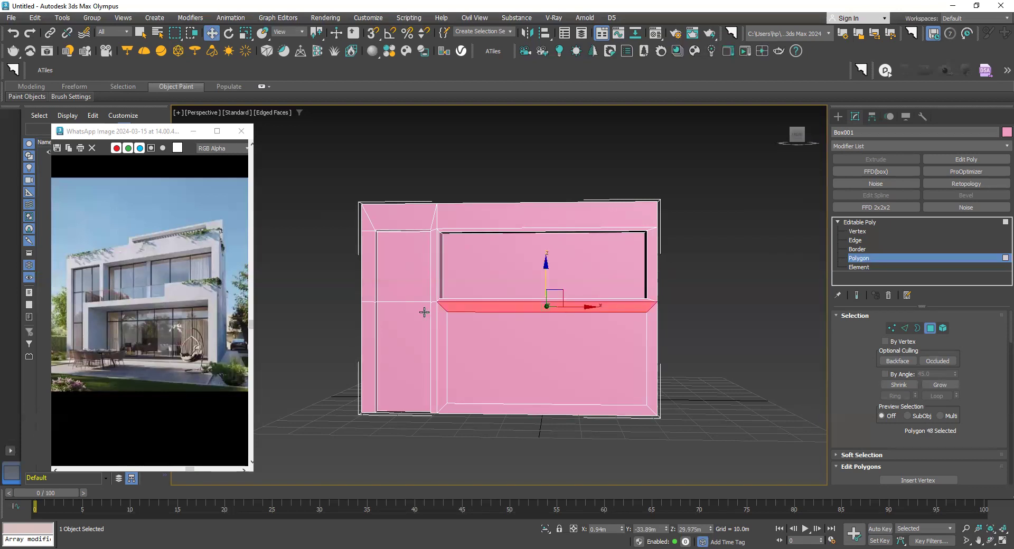
Step: Try selecting the border strips, then reselect the large lower panel face
left_click(443, 322)
left_click(474, 305)
key("ctrl+z")
key("ctrl+y")
left_click(558, 338)
mouse_move(470, 310)
middle_mouse_down("alt")
mouse_move(430, 343)
mouse_move(459, 343)
mouse_move(449, 343)
middle_mouse_up("alt")
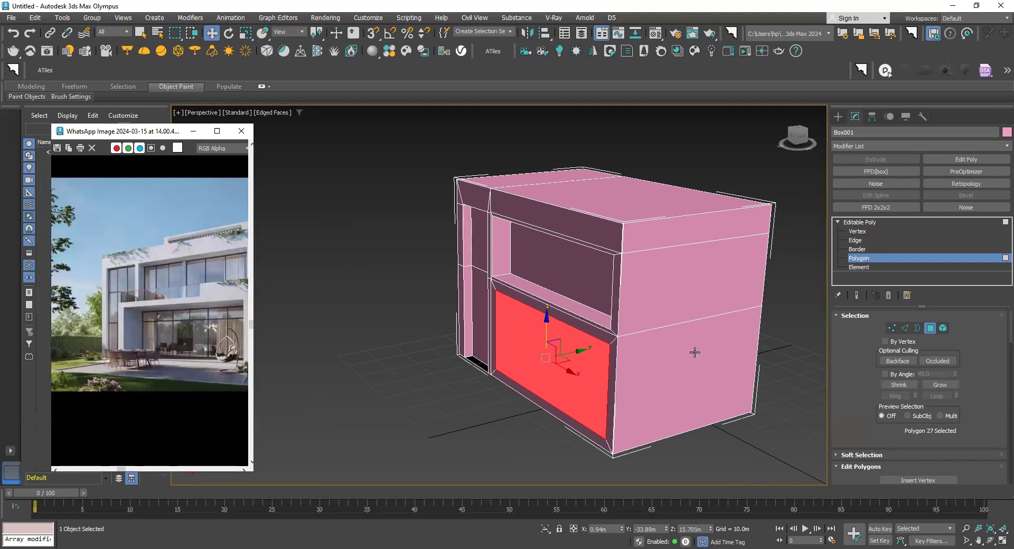
Step: Apply a new inset to the lower front panel face
middle_click_drag(496, 369, 539, 361, "alt")
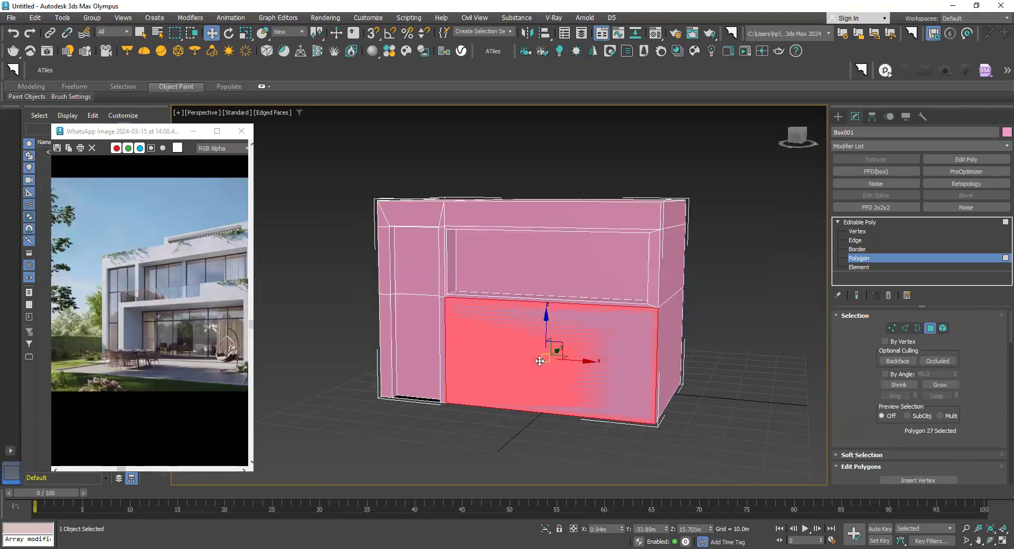
scroll(539, 361, "up", 3)
scroll(491, 363, "up", 4)
right_click(484, 364)
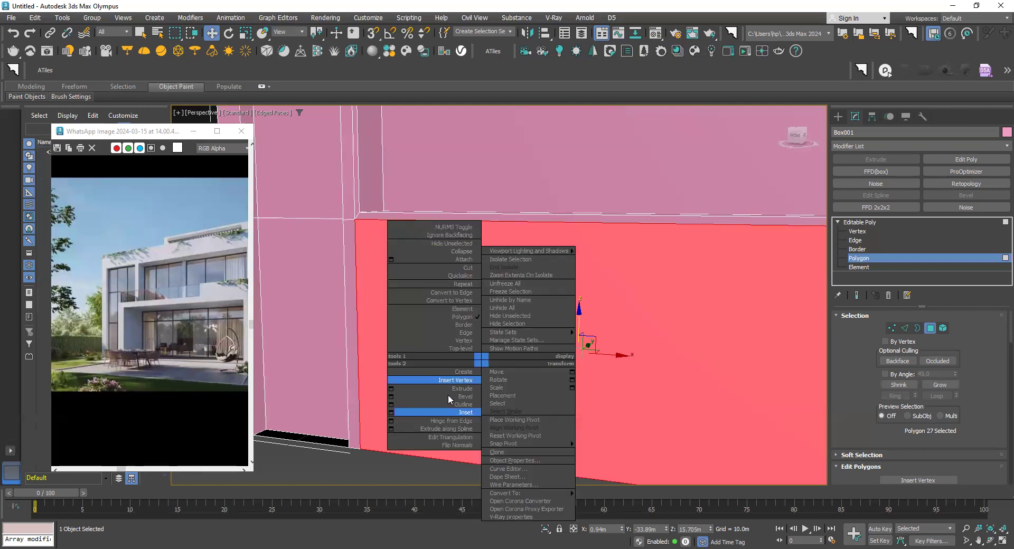
left_click(392, 413)
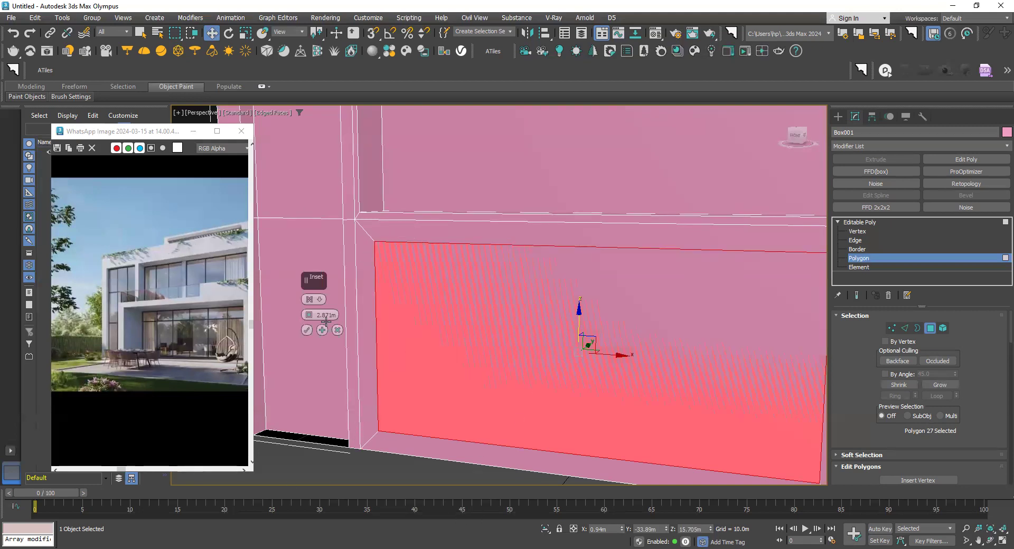
left_click(306, 331)
scroll(316, 343, "down", 5)
middle_click_drag(317, 343, 351, 446, "alt")
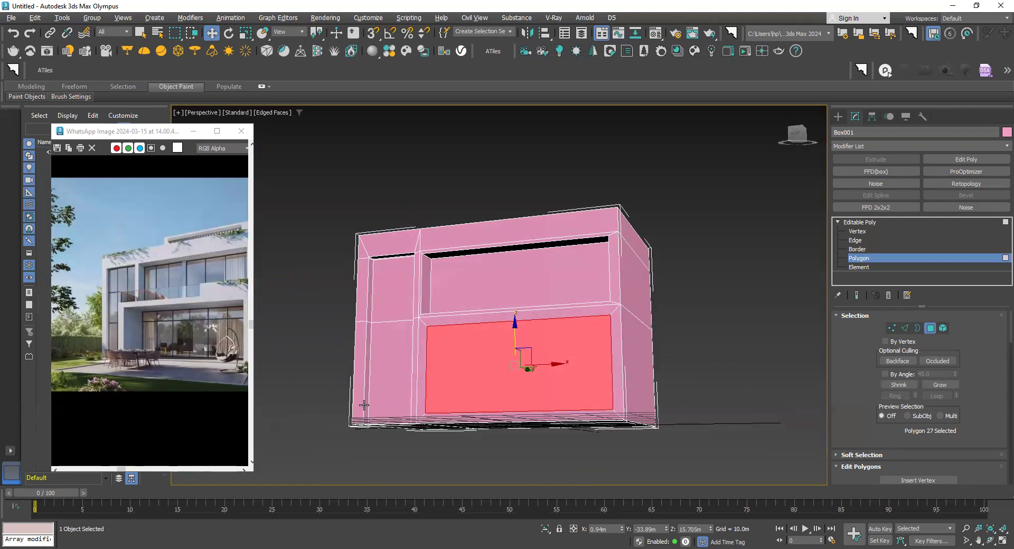
middle_click_drag(514, 283, 512, 347, "alt")
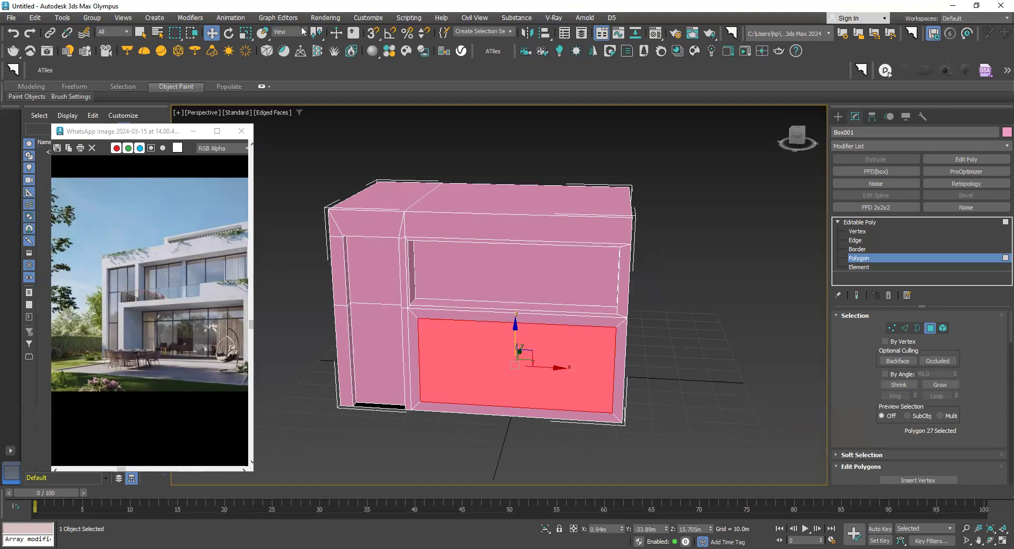
Step: Scale the inset face along Z, squashing it then stretching it back taller
left_click(245, 34)
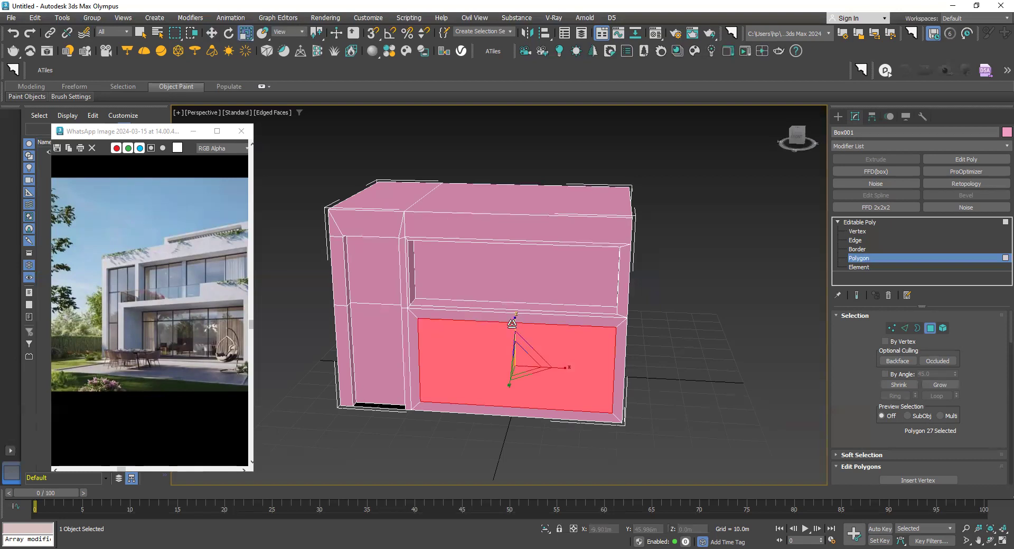
left_click_drag(512, 324, 512, 331)
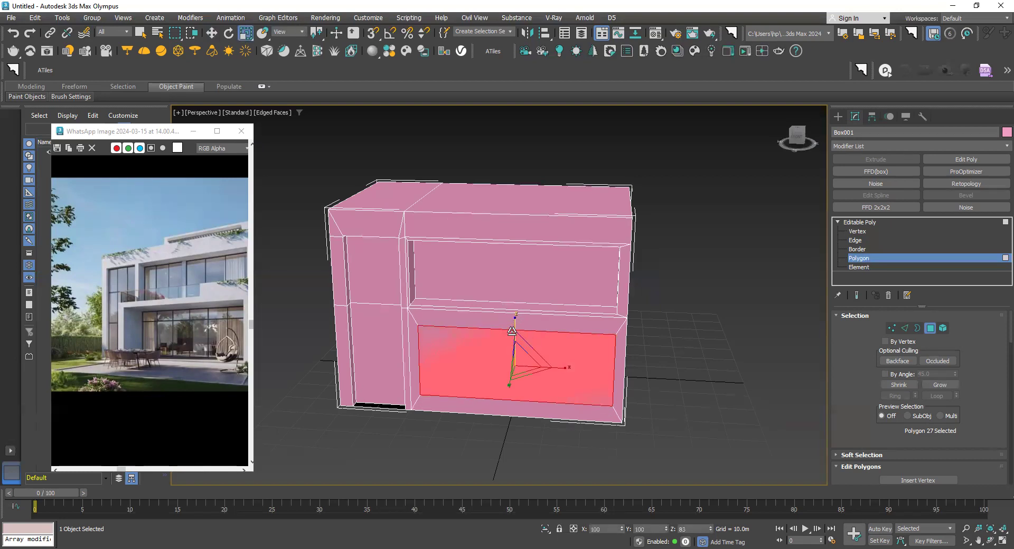
left_click_drag(512, 333, 515, 323)
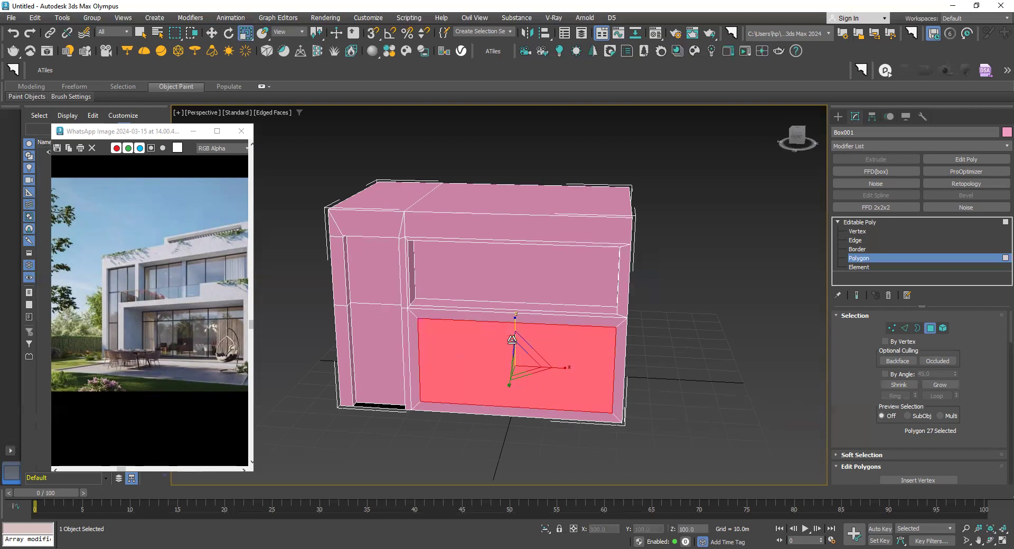
middle_click_drag(460, 342, 454, 315, "alt")
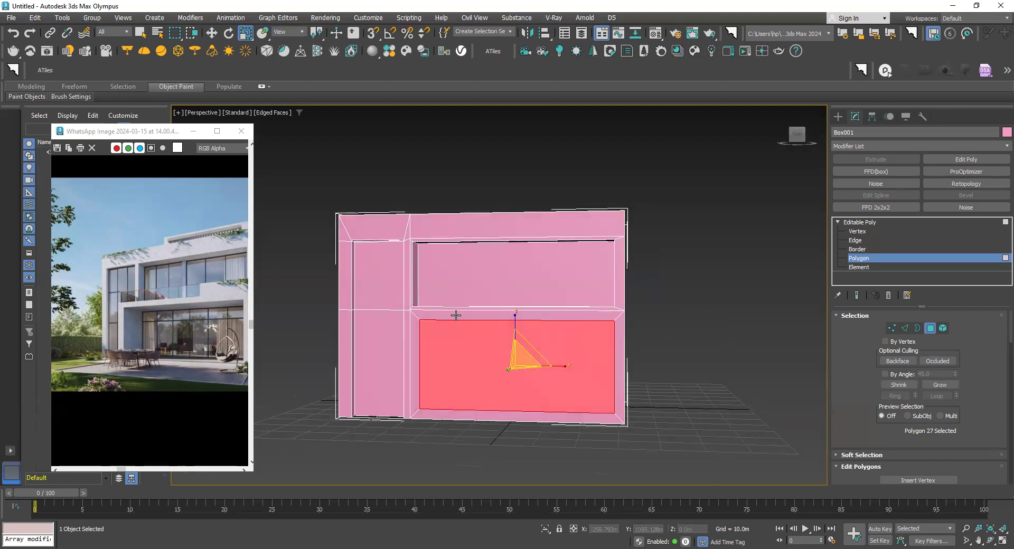
scroll(455, 315, "up", 3)
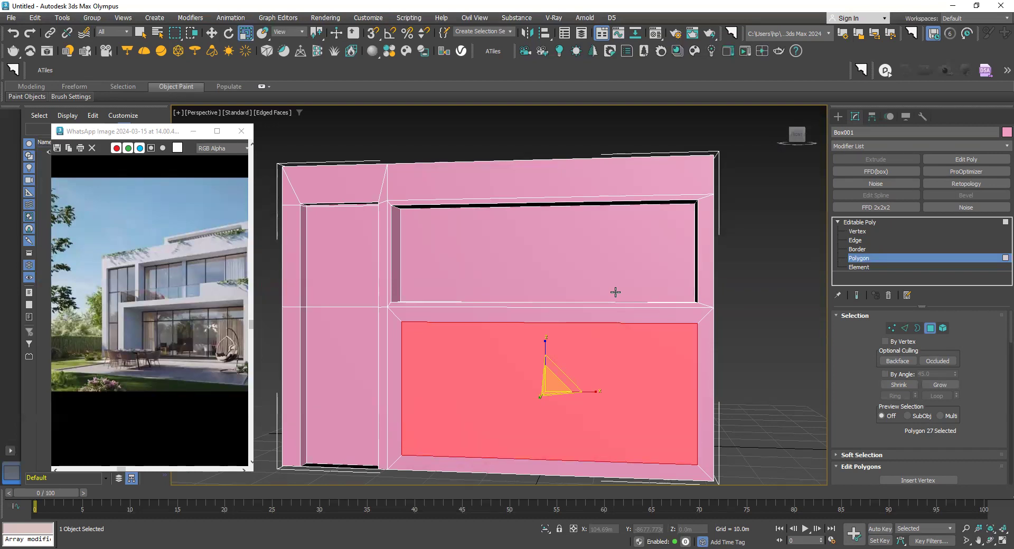
Step: Undo the inset, then inset the lower panel again and select its border faces
key("ctrl+z")
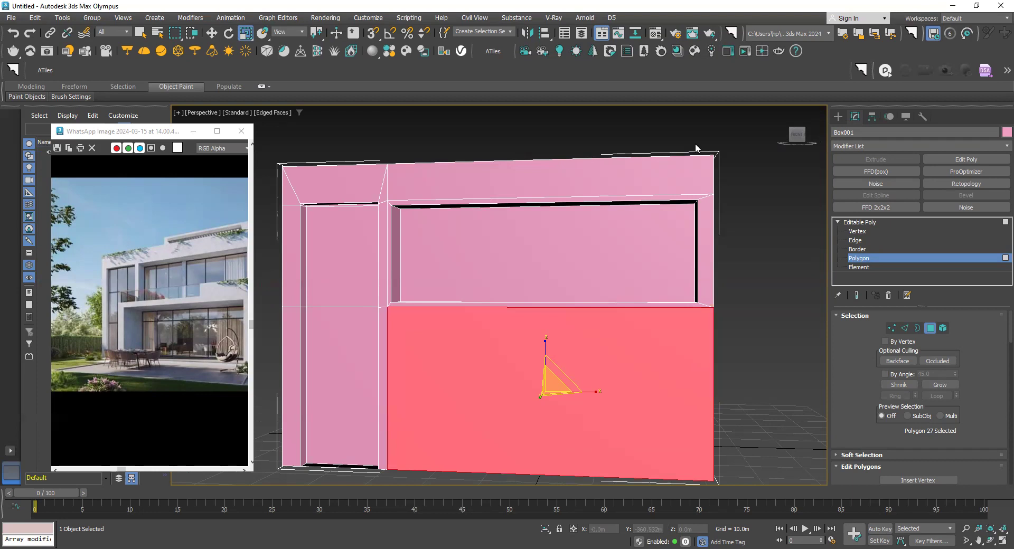
right_click(456, 388)
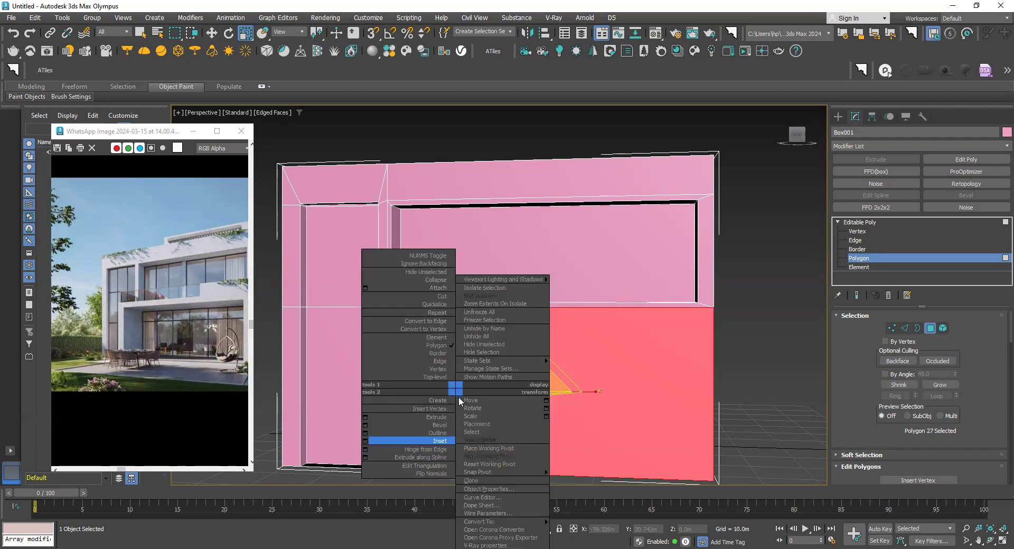
left_click(364, 443)
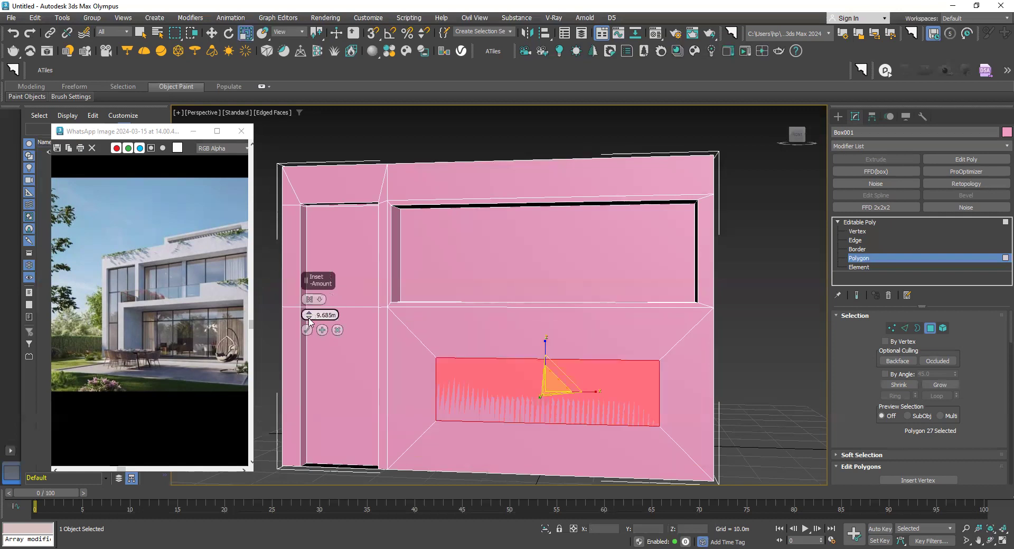
left_click(554, 338)
left_click(708, 397)
left_click(527, 453)
left_click(398, 397)
left_click(454, 332)
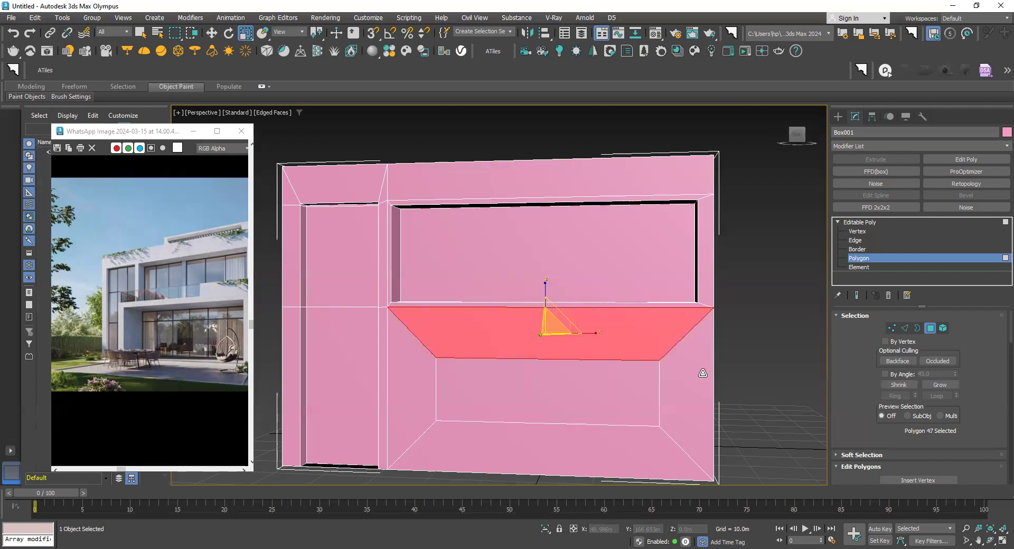
left_click(703, 373)
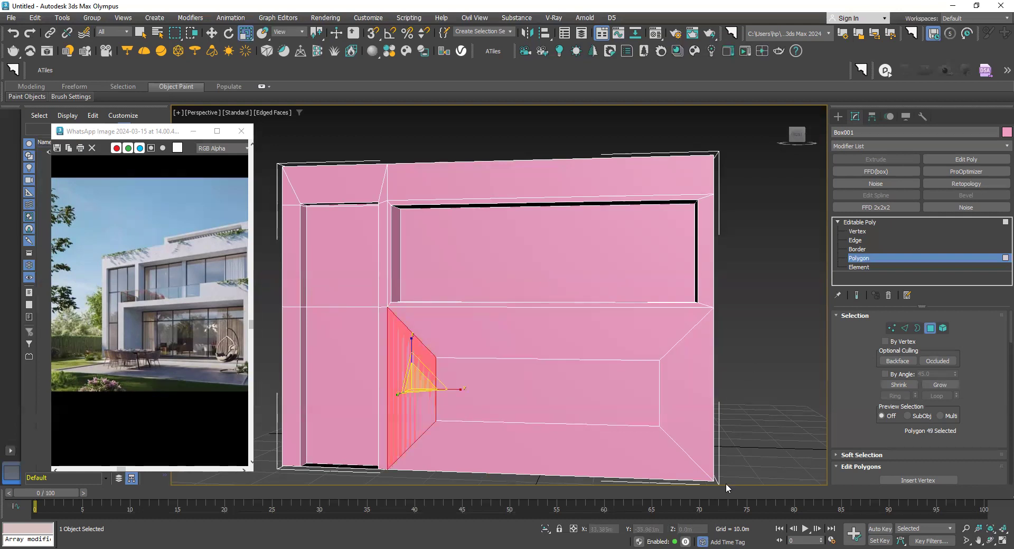
Step: Undo that inset and cancel a further Inset attempt, leaving one plain face
key("ctrl+z")
key("ctrl+z")
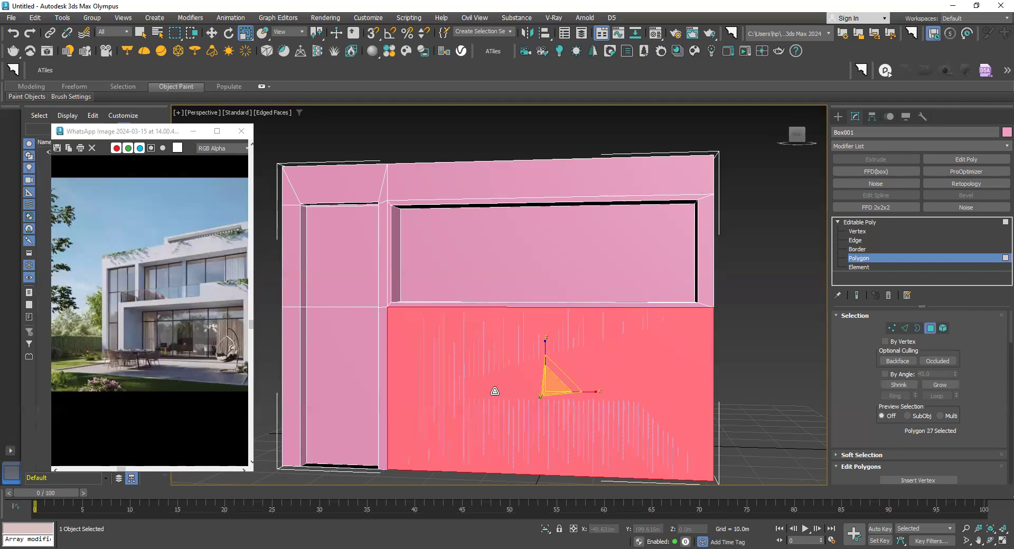
right_click(429, 373)
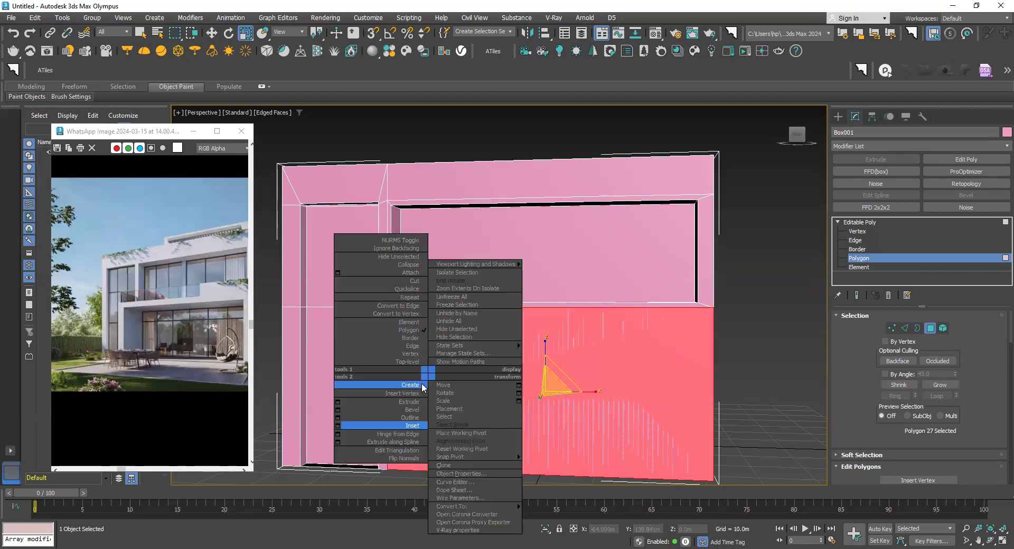
left_click(337, 426)
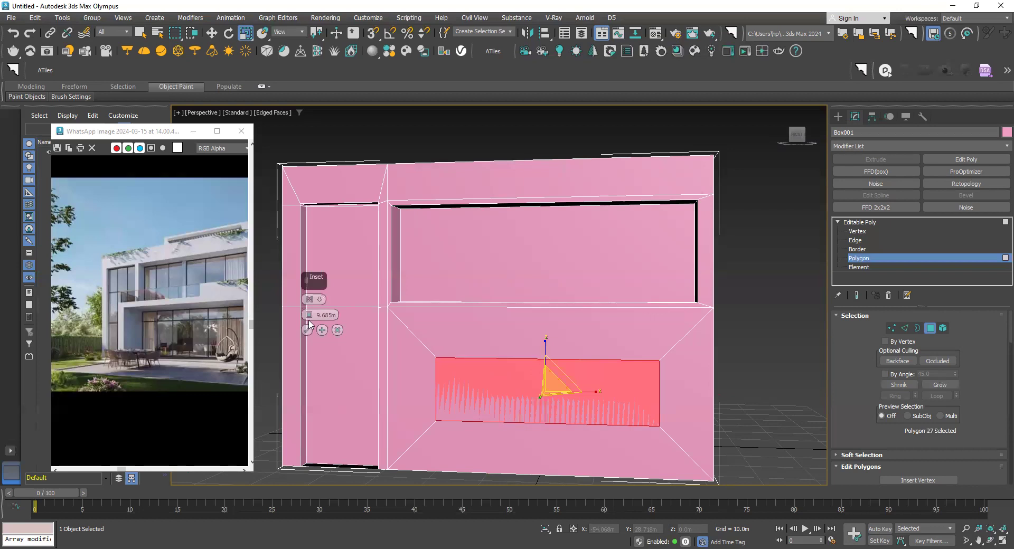
mouse_move(312, 322)
left_mouse_down()
mouse_move(316, 352)
mouse_move(323, 339)
left_mouse_up()
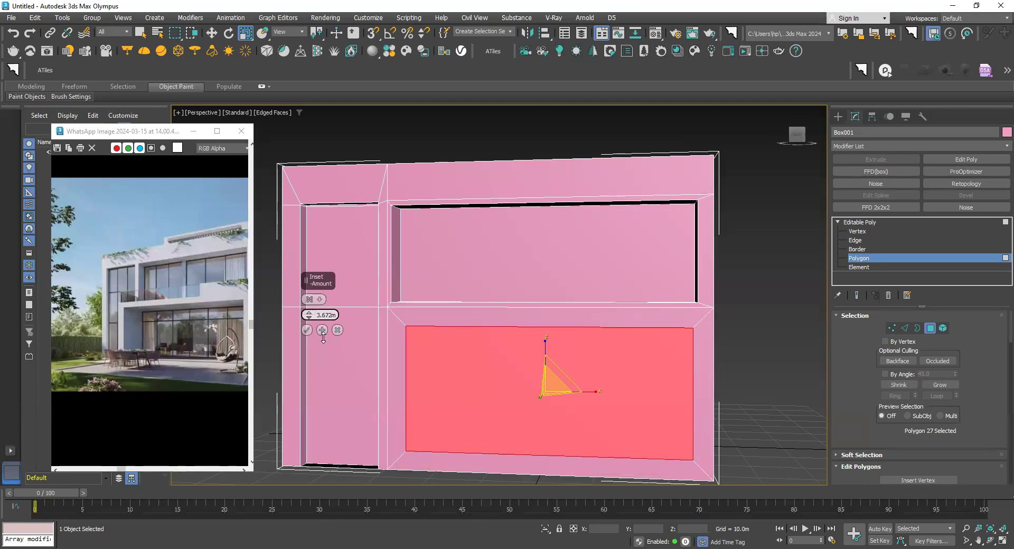
right_click(324, 340)
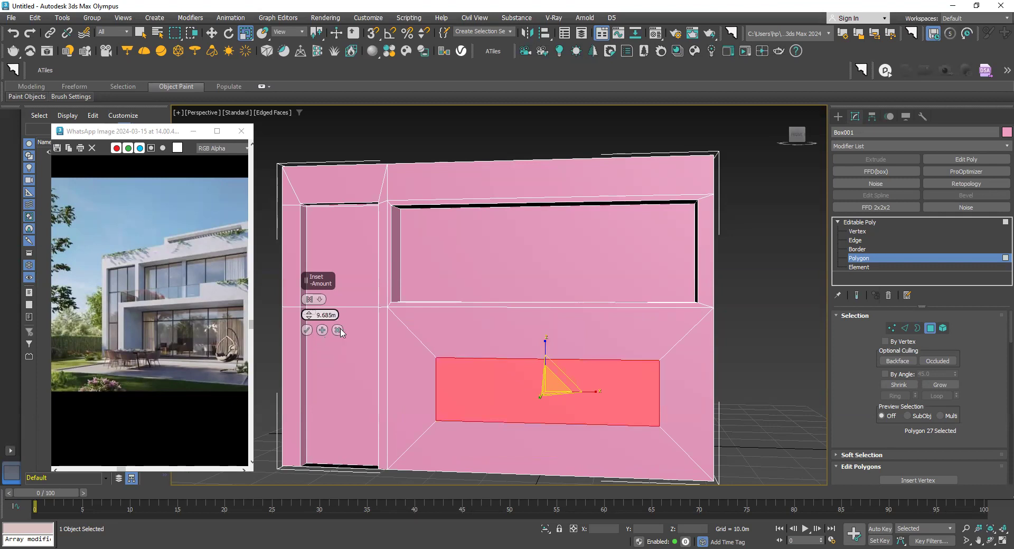
left_click(338, 331)
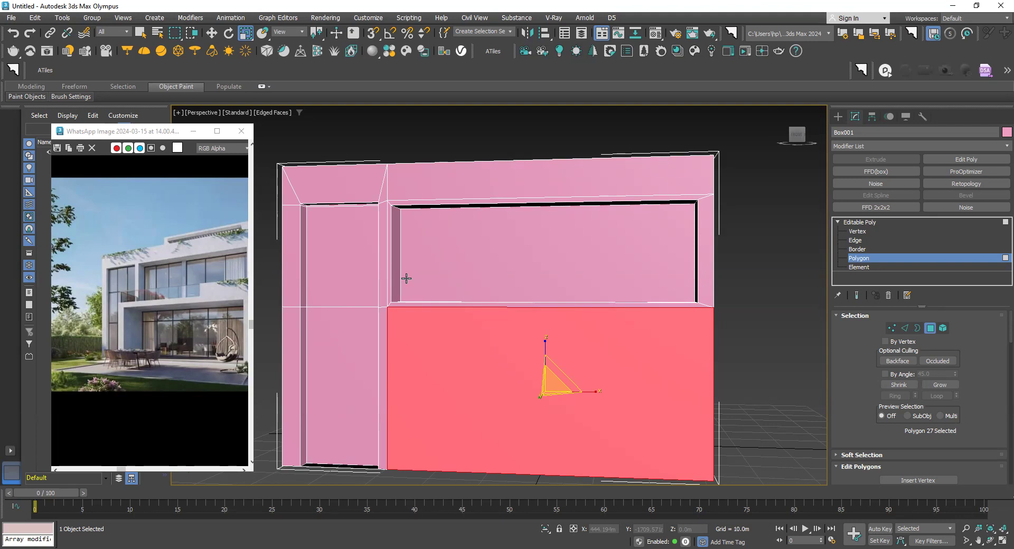
Step: Orbit the Perspective view to face the front of the wall
scroll(404, 307, "down", 2)
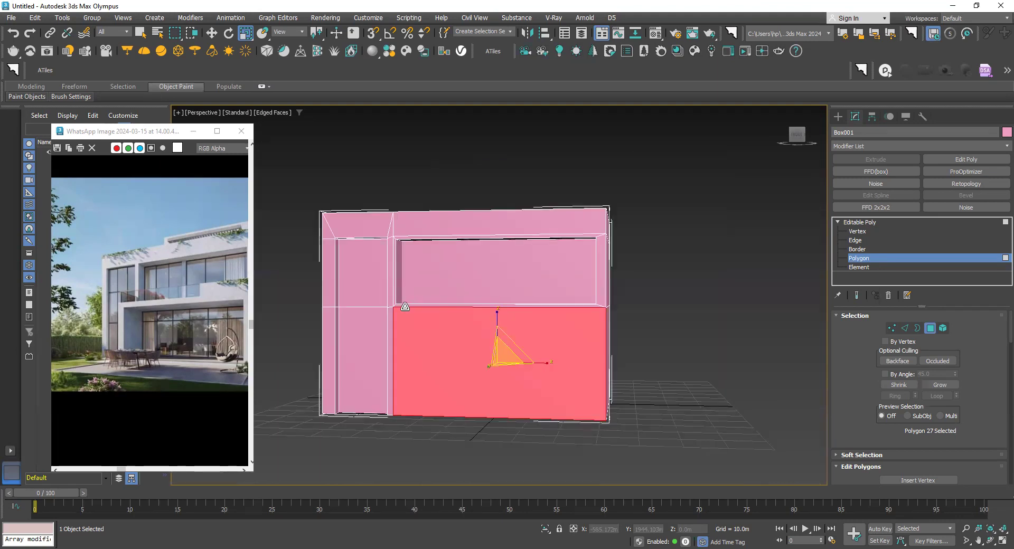
scroll(416, 315, "up", 2)
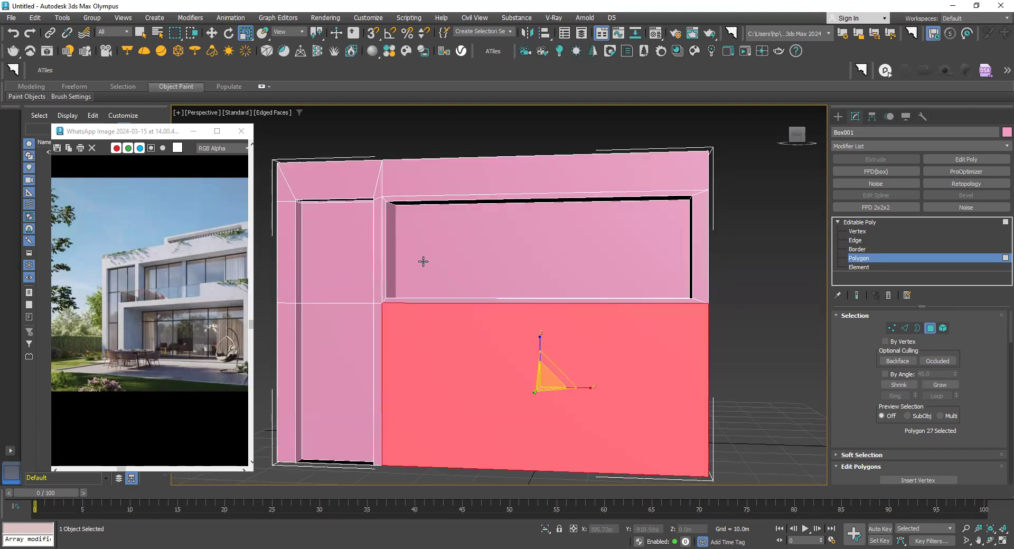
left_click(991, 539)
mouse_move(512, 373)
left_mouse_down()
mouse_move(421, 333)
mouse_move(488, 346)
left_mouse_up()
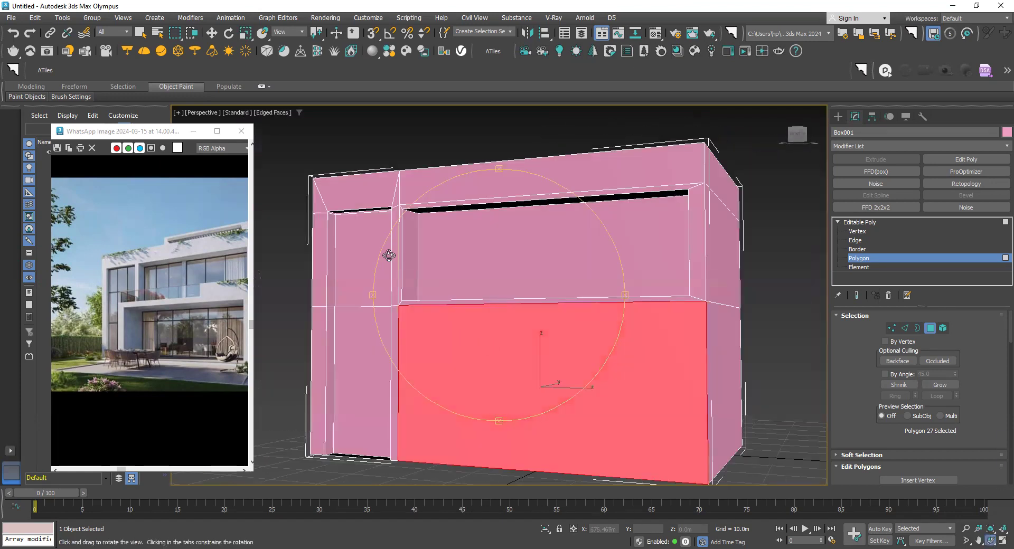
mouse_move(531, 296)
left_mouse_down()
mouse_move(616, 312)
mouse_move(521, 300)
mouse_move(543, 259)
left_mouse_up()
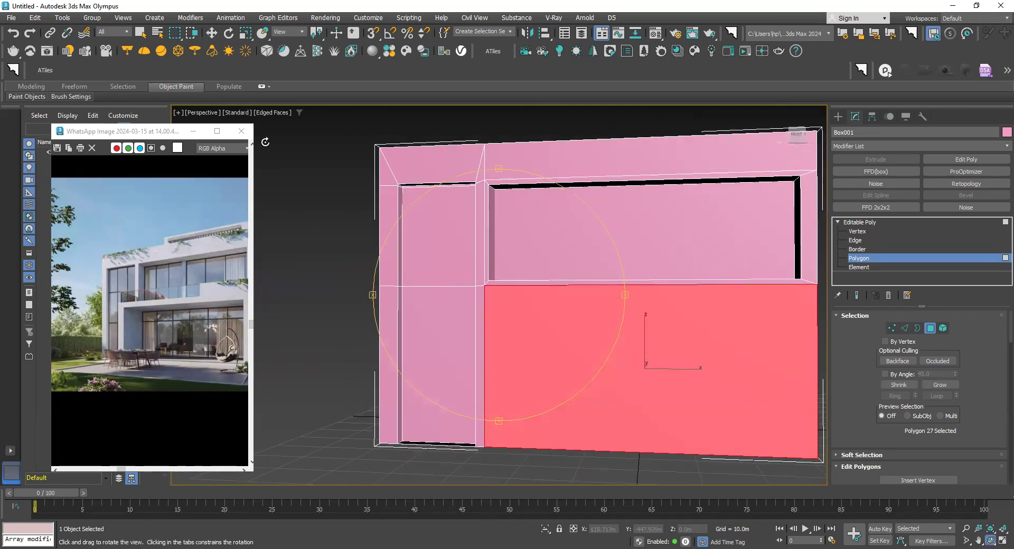
Step: Select Polygon 3, the small upper-left face beside the window opening
left_click(211, 33)
left_click(434, 276)
left_click(427, 327)
key("ctrl+z")
left_click(426, 333)
left_click(454, 251)
left_click(428, 320)
left_click(447, 265)
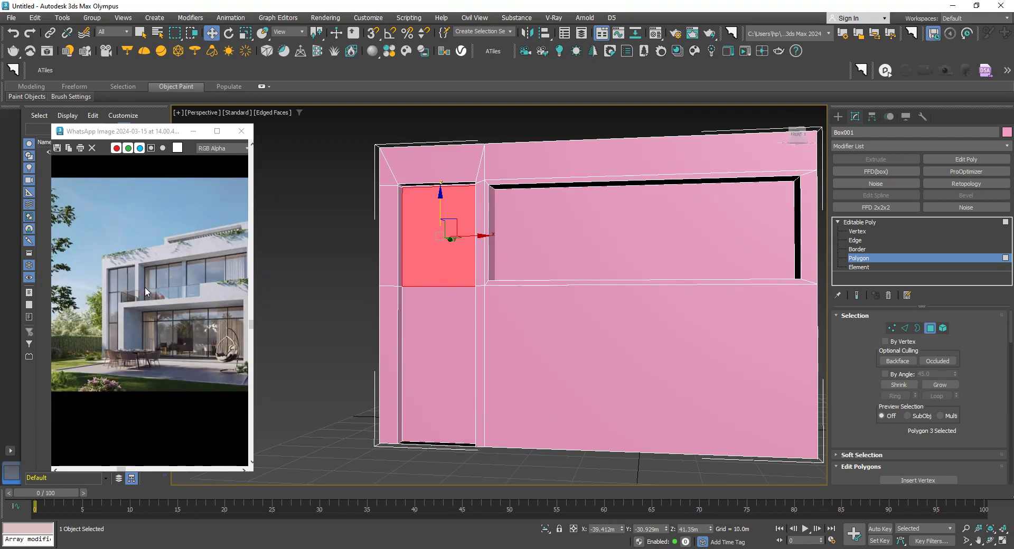
scroll(120, 296, "up", 3)
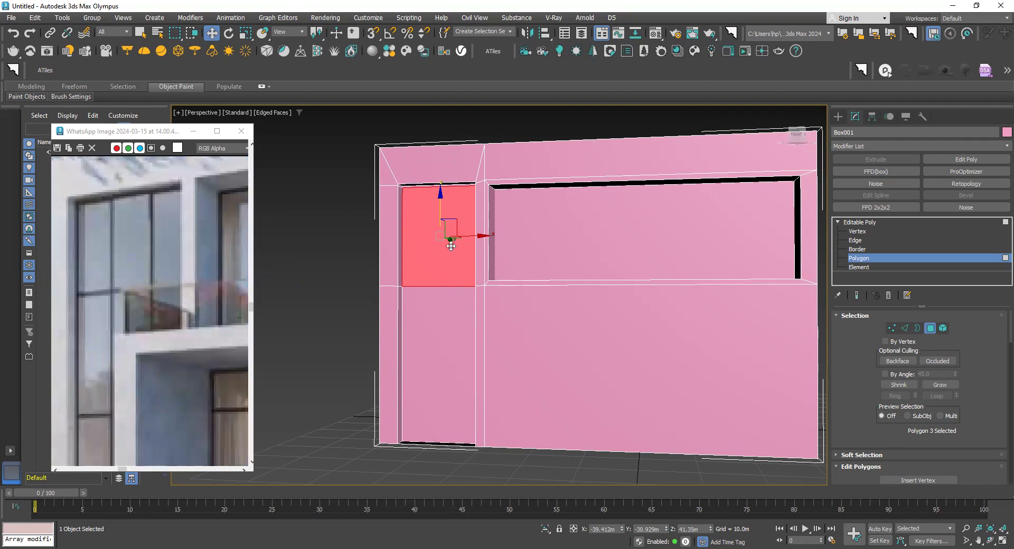
scroll(449, 246, "down", 2)
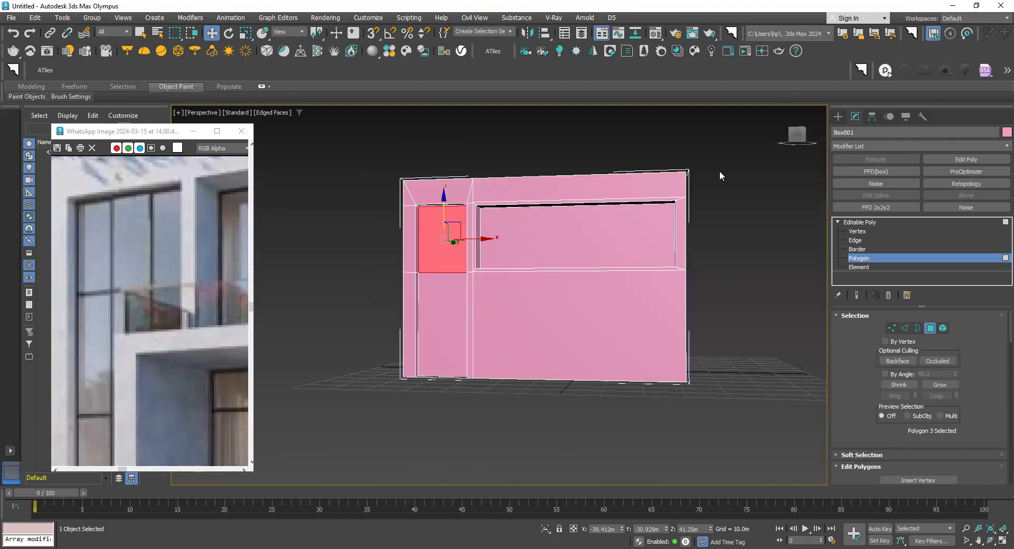
Step: Start a Plane with vertex snap and try one from the wall corner, then cancel it
left_click(838, 118)
scroll(449, 267, "up", 2)
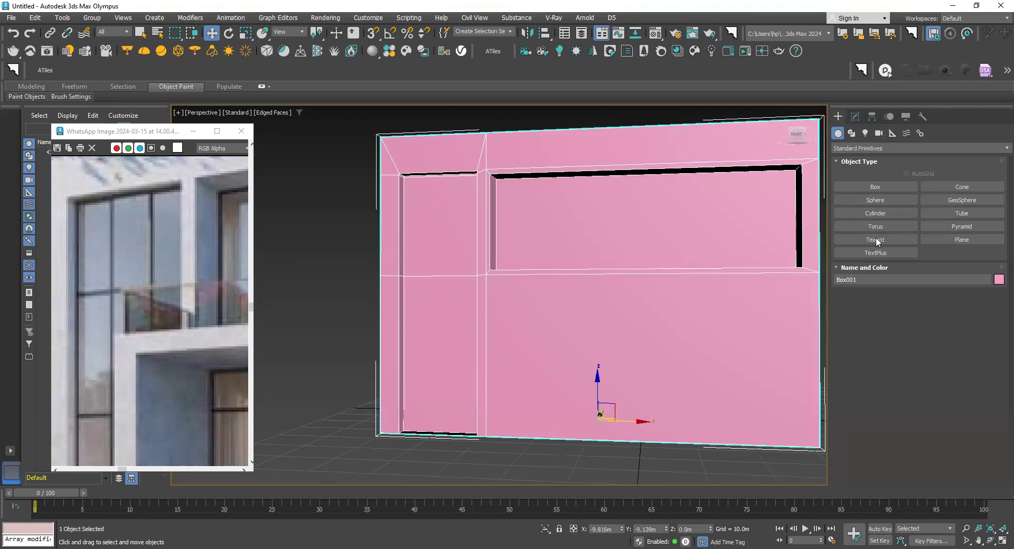
left_click(946, 241)
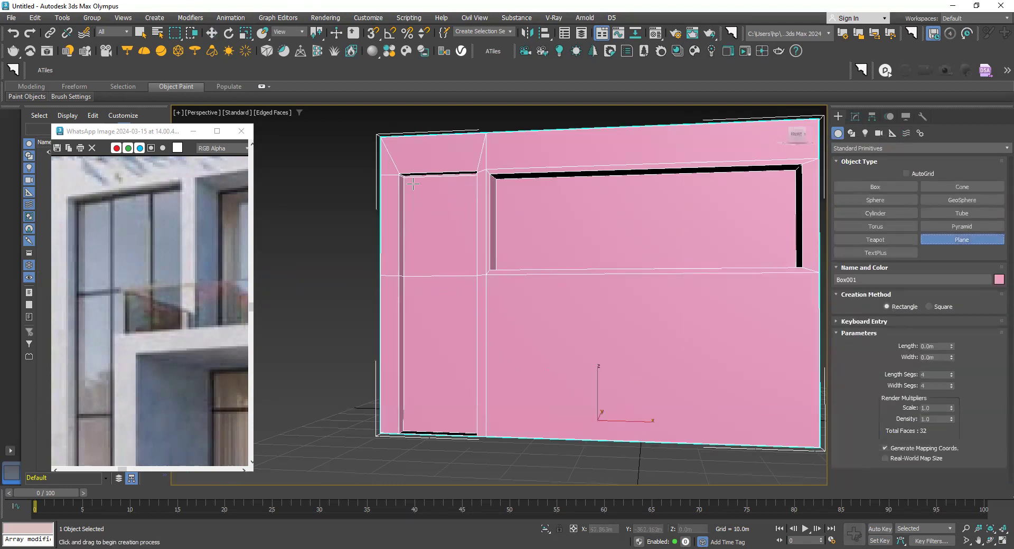
scroll(400, 179, "up", 3)
key("s")
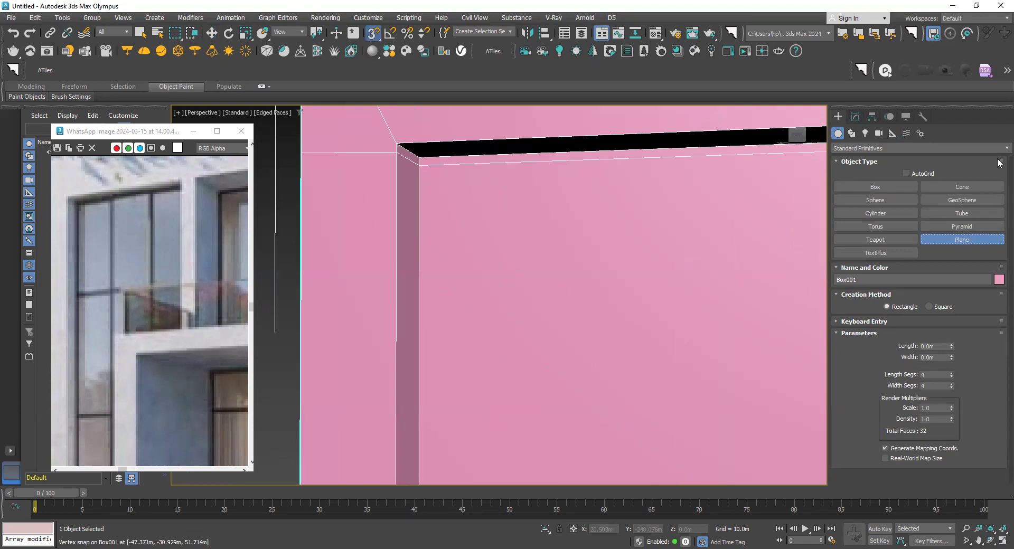
scroll(423, 174, "down", 2)
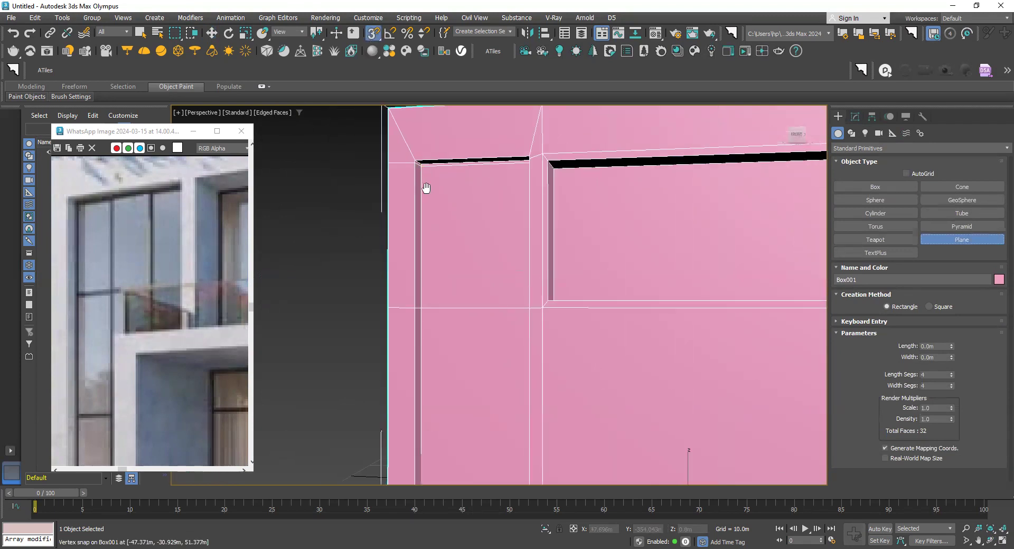
scroll(417, 158, "down", 1)
scroll(411, 137, "down", 1)
scroll(407, 169, "down", 1)
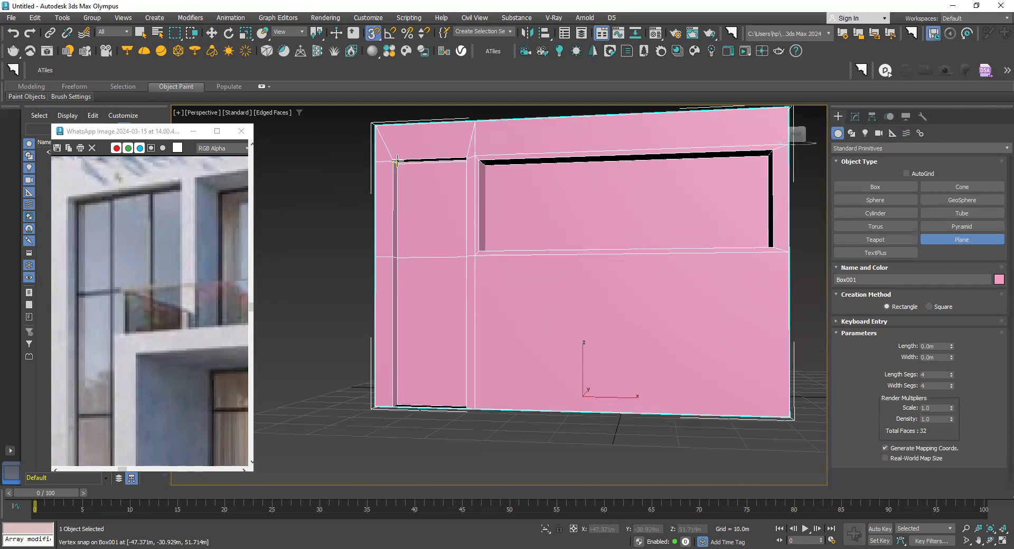
scroll(396, 165, "up", 3)
mouse_move(397, 149)
left_mouse_down()
mouse_move(498, 454)
mouse_move(583, 369)
mouse_move(569, 377)
mouse_move(581, 400)
left_mouse_up()
scroll(583, 369, "down", 2)
scroll(583, 369, "down", 2)
right_click(581, 400)
Step: Turn on AutoGrid and try several planes on the wall surface, cancelling each
scroll(581, 400, "up", 3)
scroll(583, 402, "down", 3)
scroll(592, 412, "up", 3)
scroll(597, 418, "up", 1)
scroll(597, 417, "down", 3)
scroll(555, 264, "up", 1)
scroll(555, 264, "up", 3)
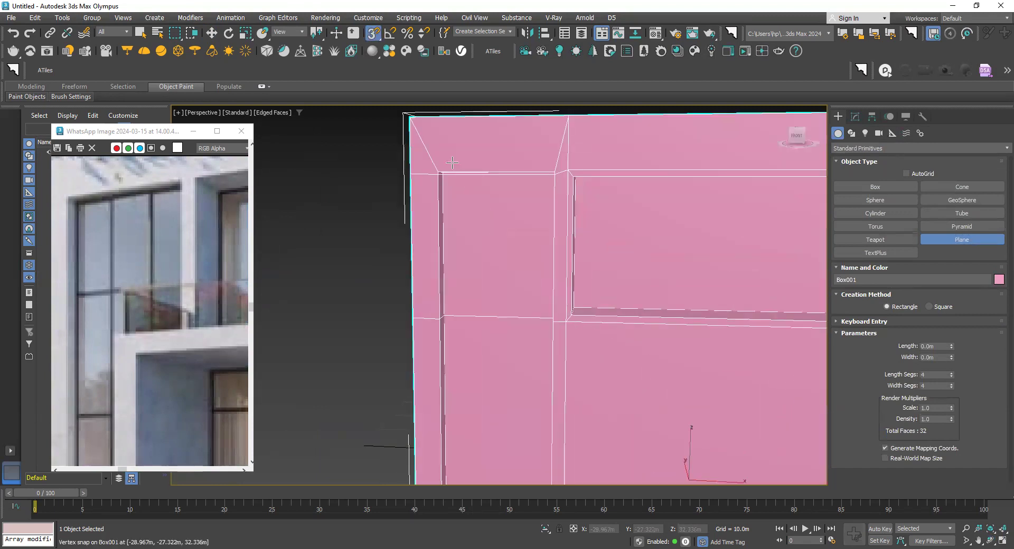
left_click_drag(445, 187, 498, 235)
left_click_drag(470, 174, 475, 222)
right_click(475, 221)
left_click(906, 173)
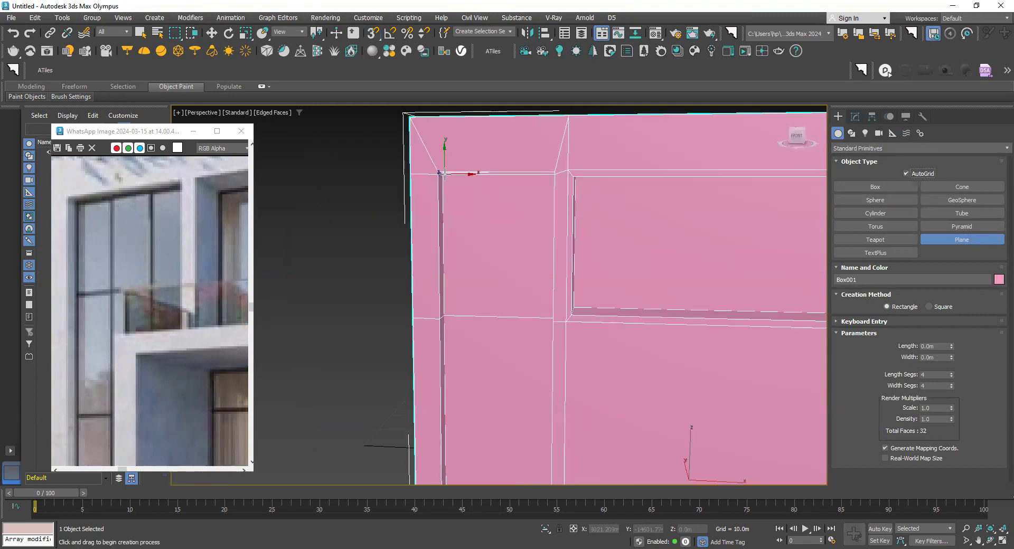
scroll(453, 165, "up", 2)
scroll(439, 149, "up", 2)
scroll(439, 150, "down", 4)
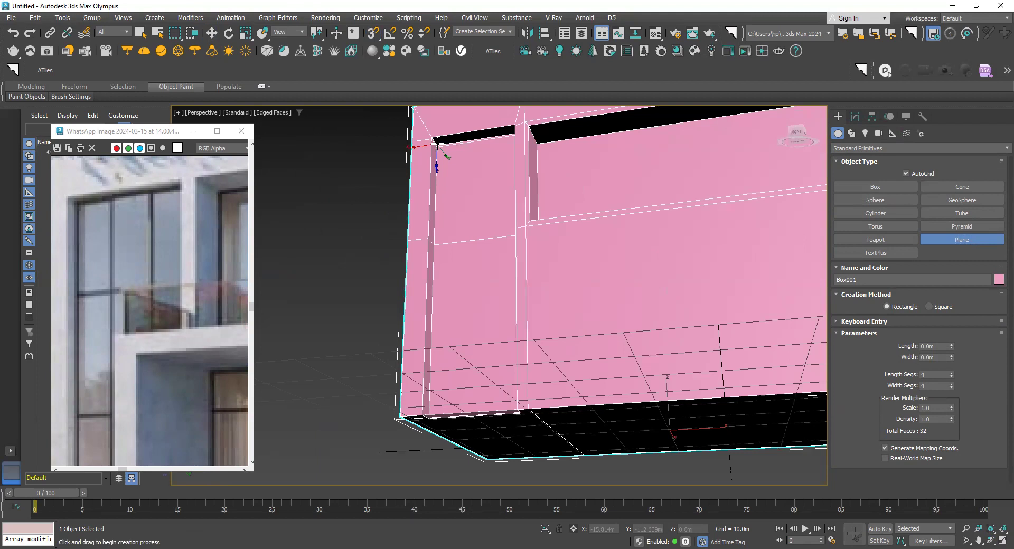
left_click_drag(437, 151, 453, 324)
right_click(453, 323)
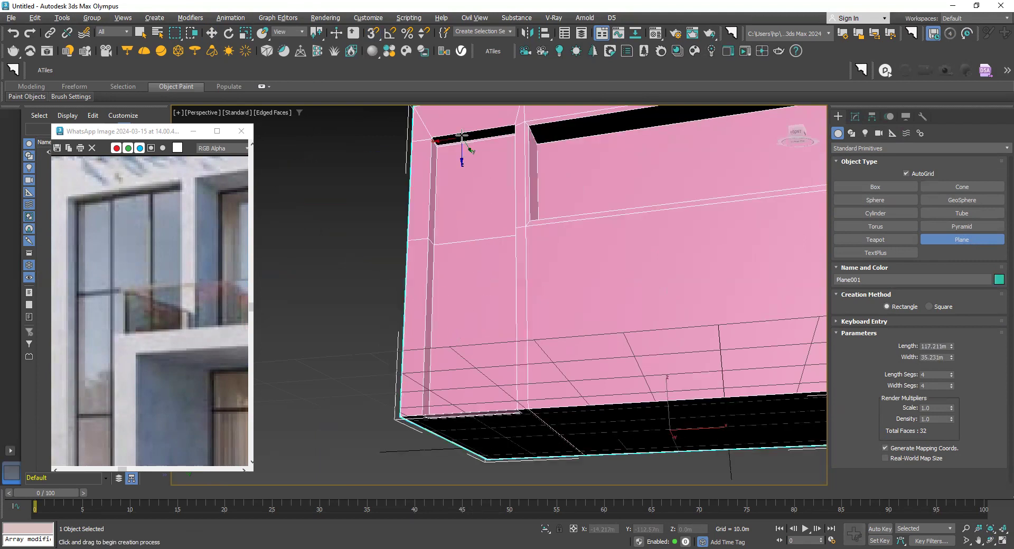
mouse_move(458, 158)
left_mouse_down()
mouse_move(481, 325)
mouse_move(503, 338)
left_mouse_up()
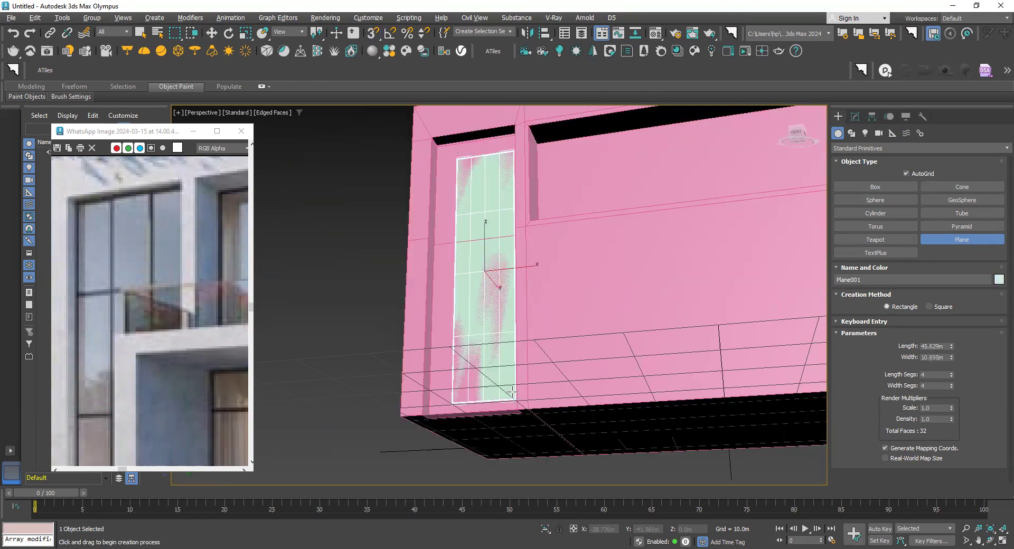
right_click(505, 335)
Step: In Front view with vertex snap, draw Plane001 (51.73m × 15.917m) over the left panel
key("f")
scroll(475, 264, "up", 3)
scroll(453, 219, "up", 1)
scroll(489, 214, "up", 2)
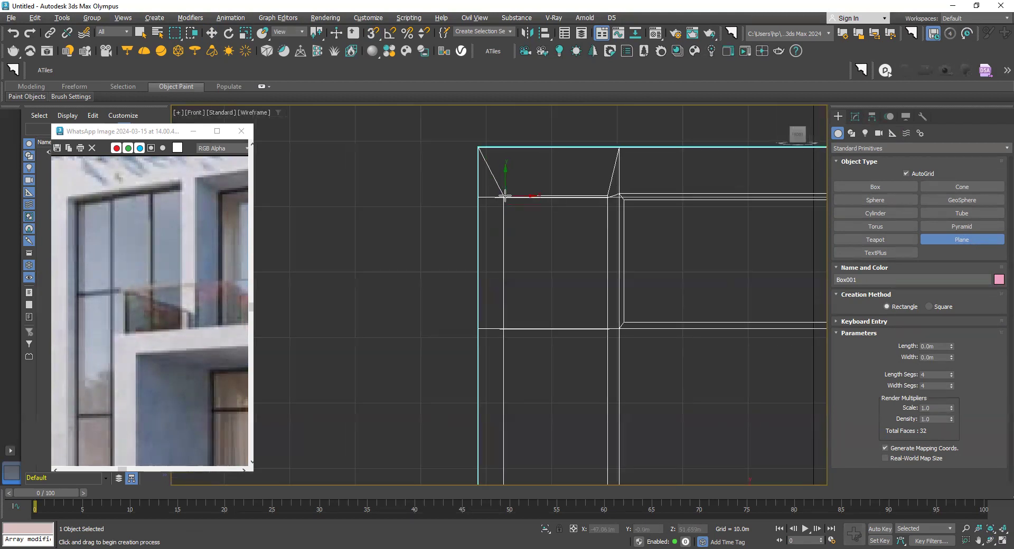
scroll(465, 154, "down", 1)
scroll(463, 147, "down", 1)
key("s")
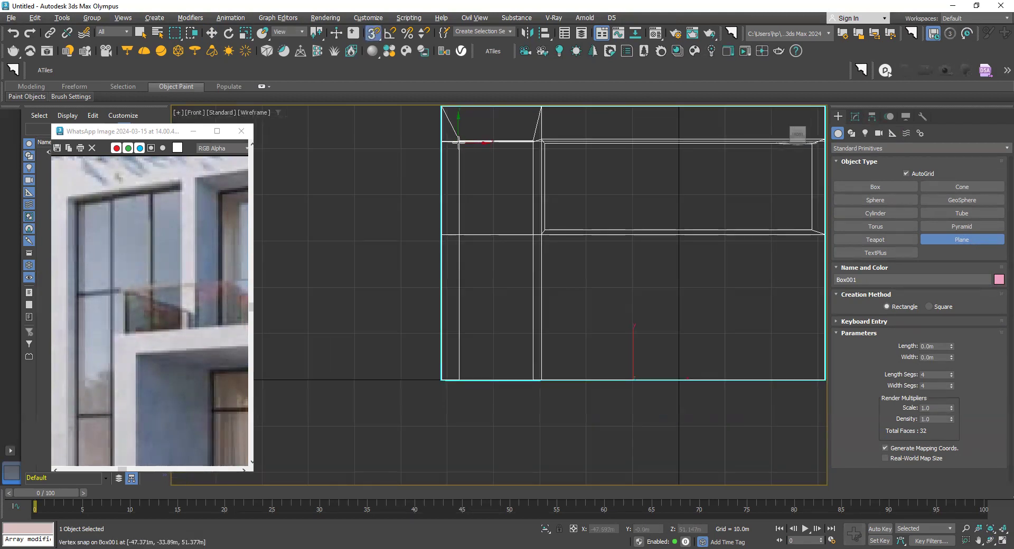
scroll(458, 139, "up", 3)
mouse_move(459, 143)
left_mouse_down()
mouse_move(584, 456)
mouse_move(645, 425)
mouse_move(636, 423)
mouse_move(642, 473)
mouse_move(610, 365)
mouse_move(628, 424)
left_mouse_up()
scroll(644, 425, "down", 2)
scroll(636, 422, "down", 2)
scroll(643, 473, "down", 1)
scroll(645, 474, "up", 1)
scroll(641, 464, "up", 1)
scroll(633, 446, "up", 1)
scroll(607, 359, "up", 1)
scroll(610, 366, "up", 1)
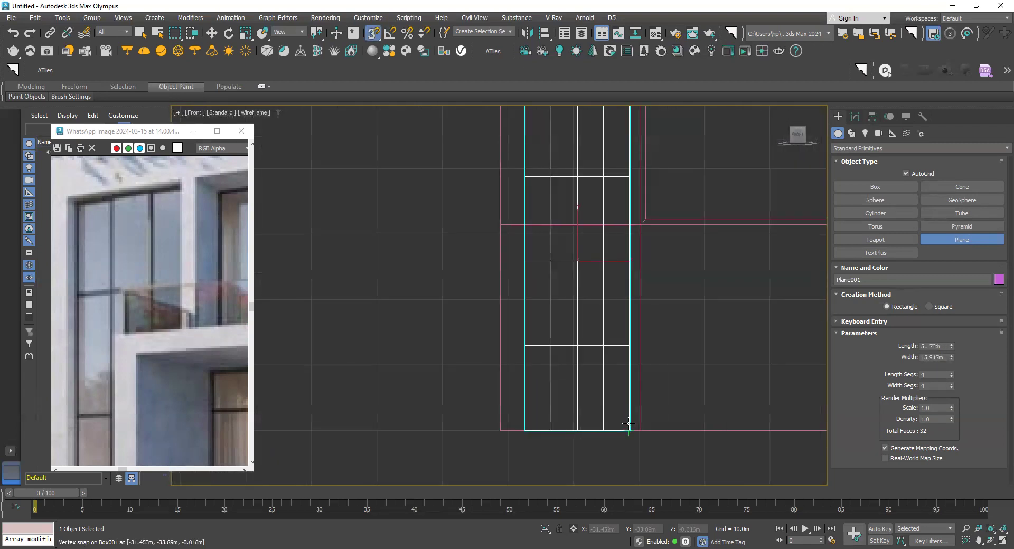
scroll(581, 270, "down", 2)
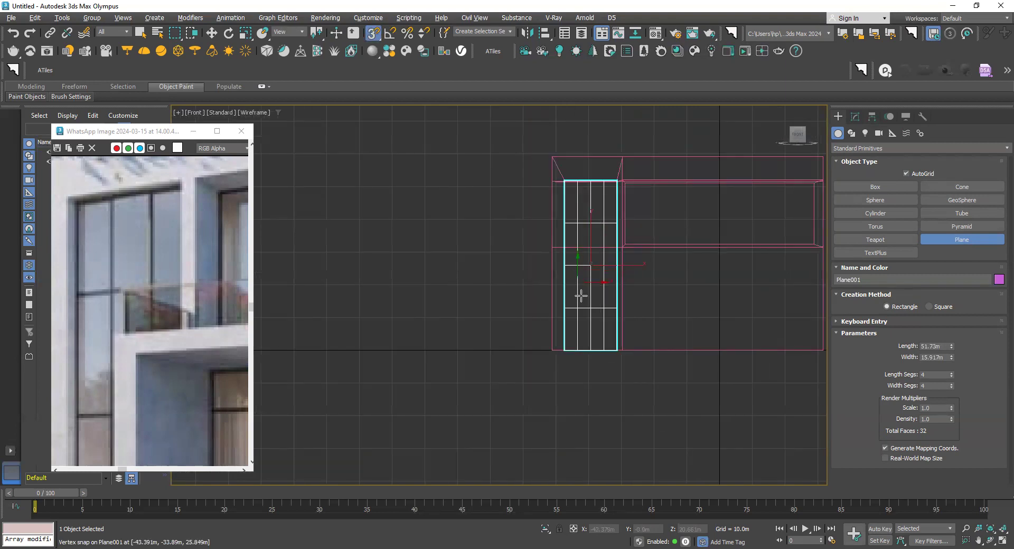
scroll(587, 327, "up", 2)
scroll(588, 351, "up", 1)
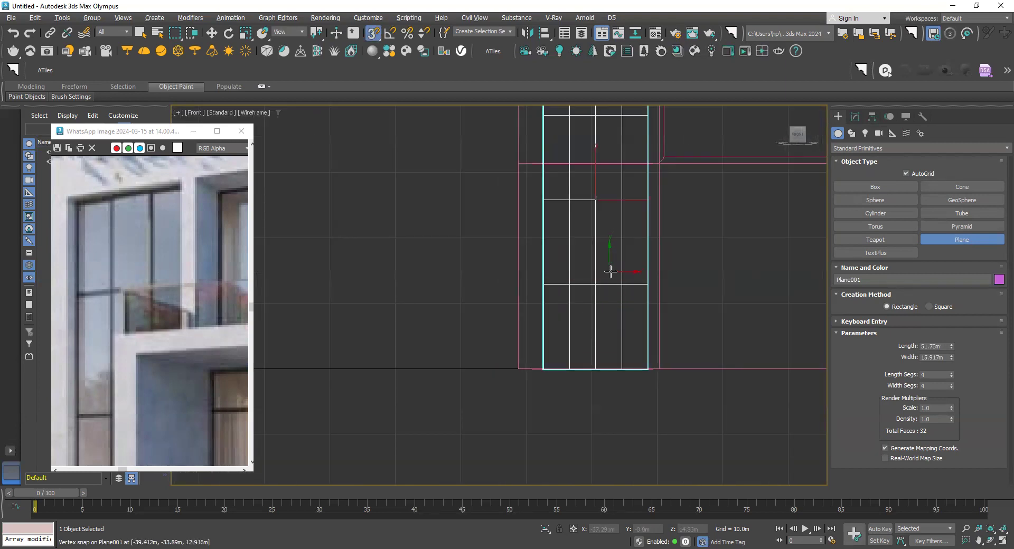
scroll(191, 232, "down", 3)
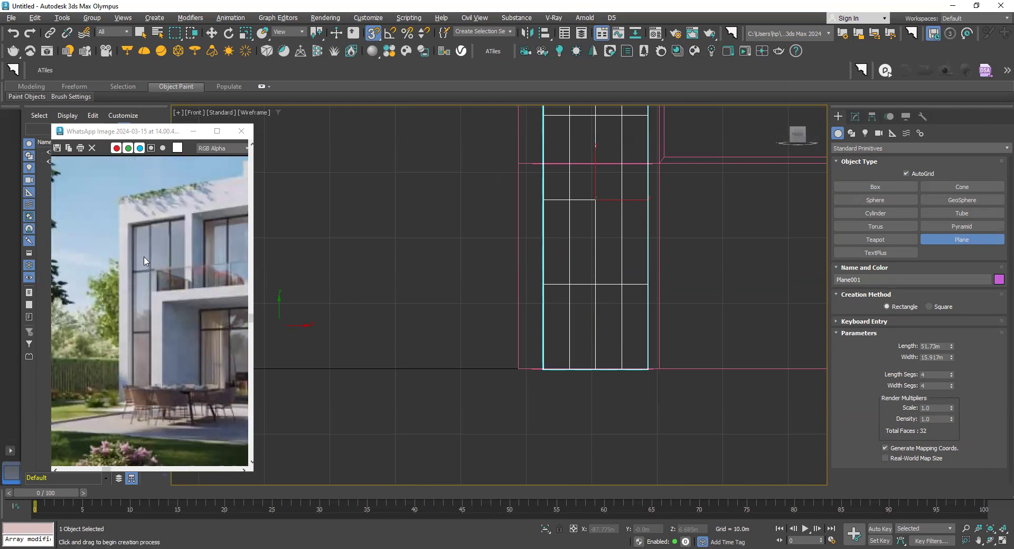
scroll(144, 260, "up", 2)
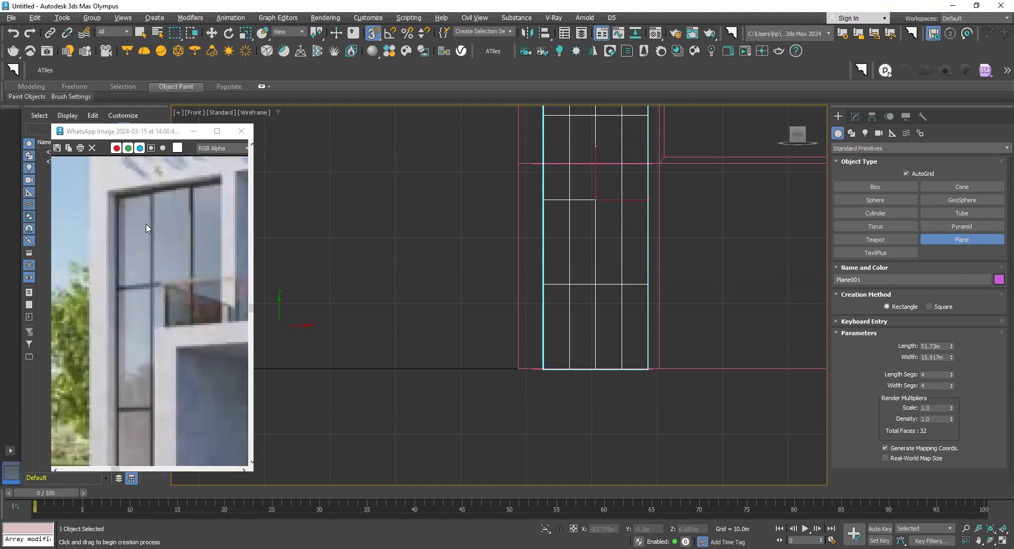
scroll(487, 384, "down", 2)
scroll(485, 317, "down", 1)
scroll(485, 294, "up", 1)
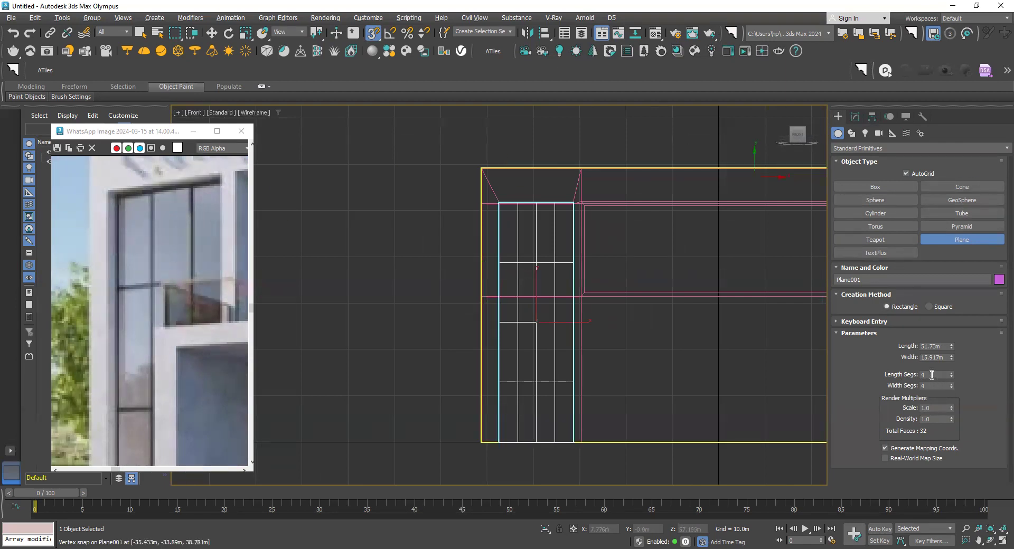
Step: Set Plane001's Length and Width Segs to 3 each
left_click(951, 376)
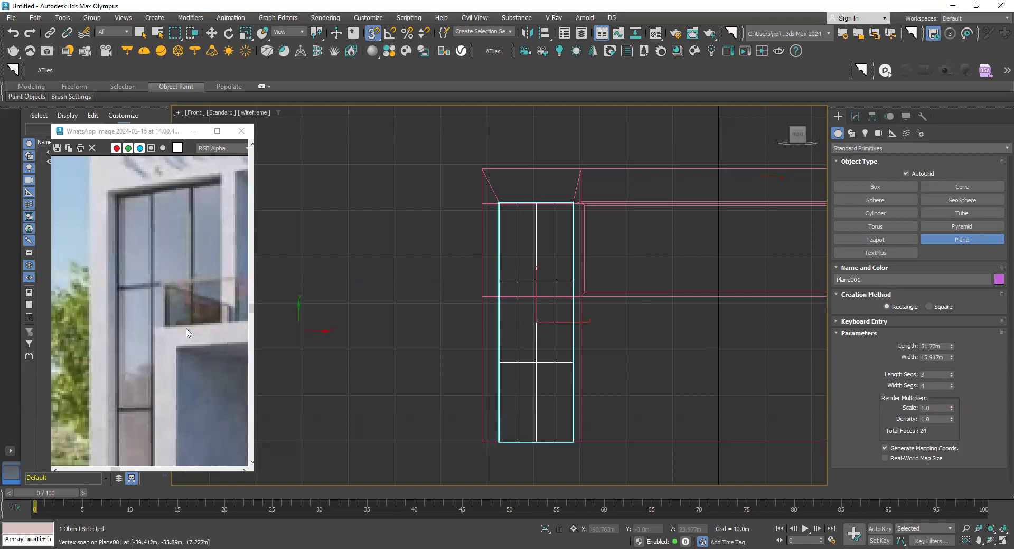
scroll(120, 350, "down", 3)
scroll(120, 349, "up", 2)
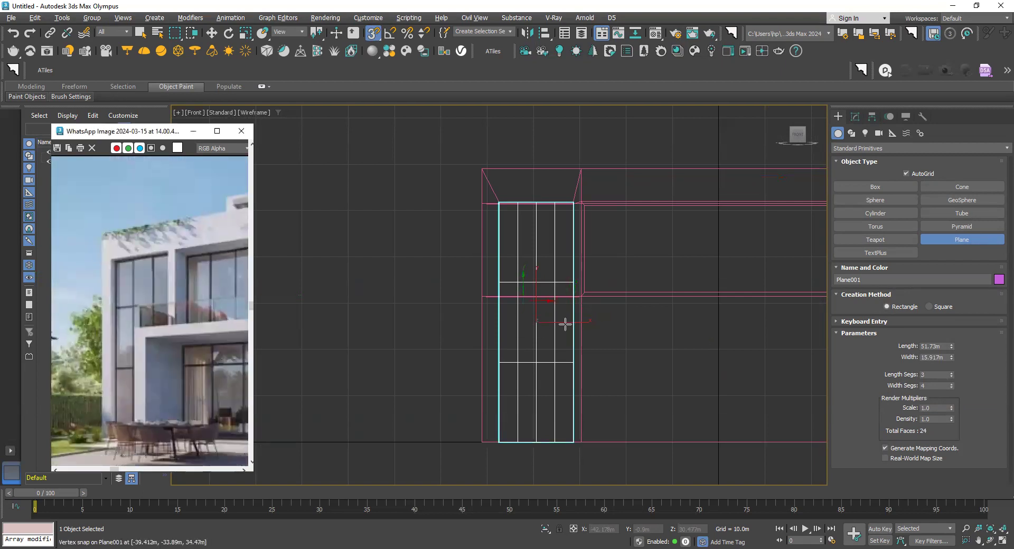
left_click(951, 388)
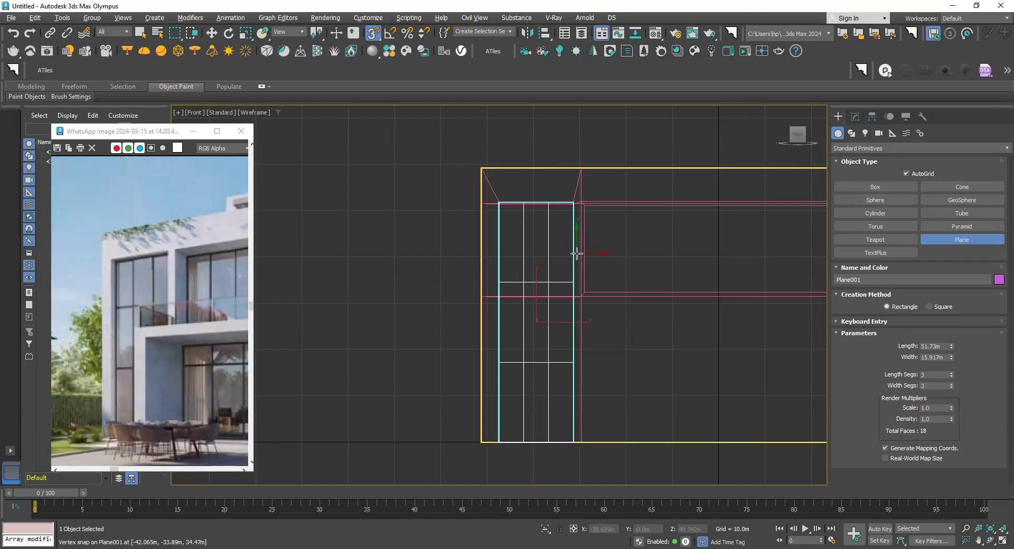
Step: Back in Perspective view, add a Lattice modifier to Plane001
key("p")
key("w")
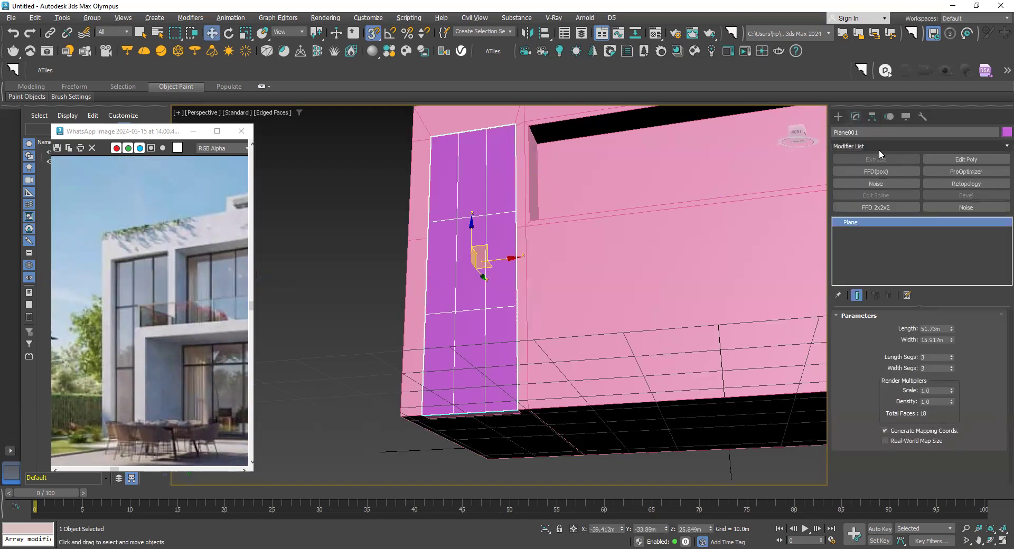
left_click(882, 148)
type("l")
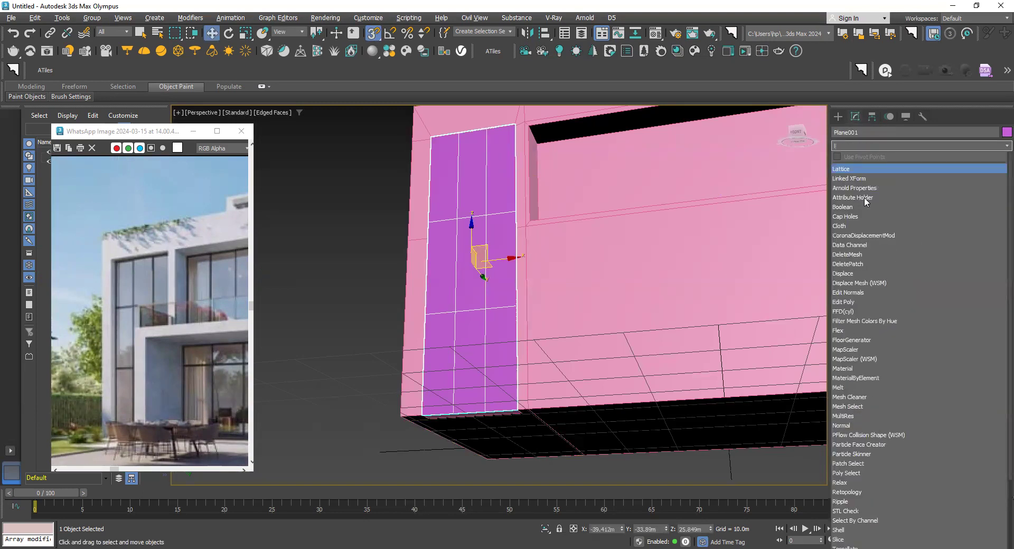
key("Return")
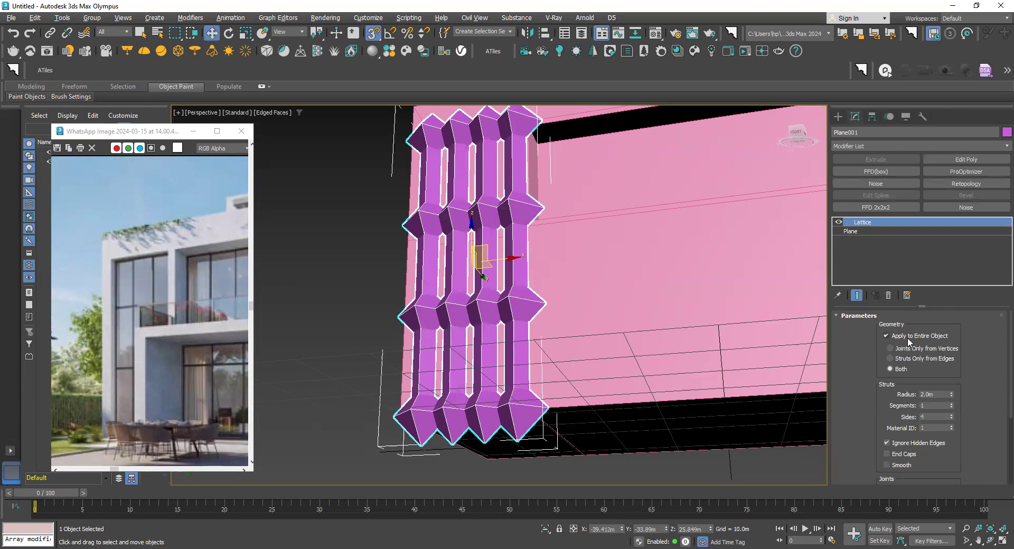
Step: Make the lattice struts-only from edges with a 0.1m strut radius
left_click(891, 359)
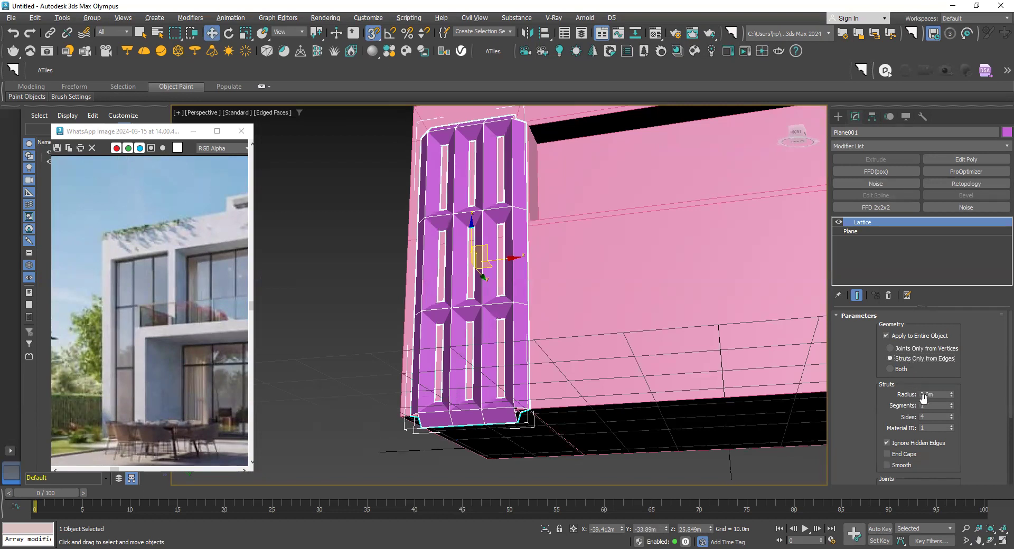
left_click_drag(954, 394, 953, 397)
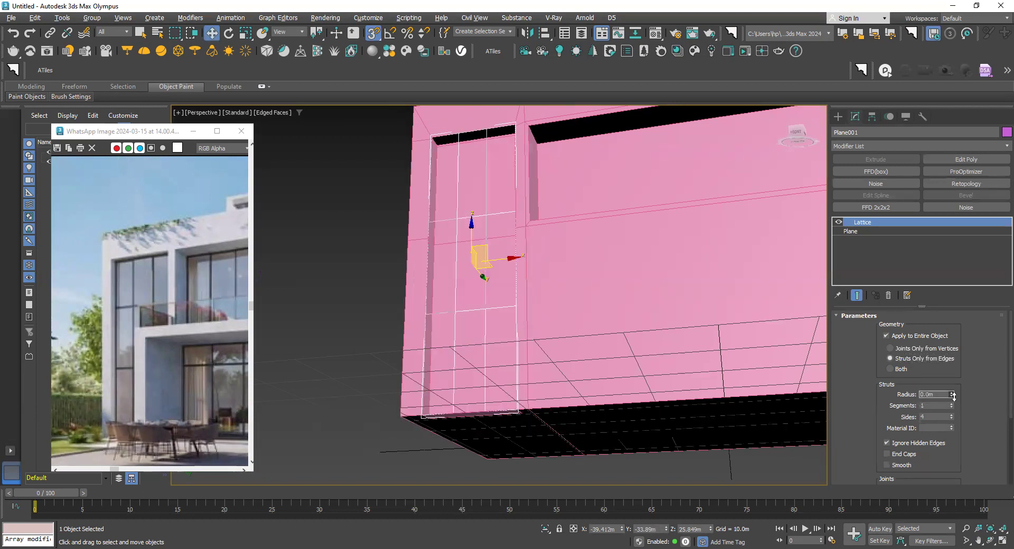
type("2")
left_click(943, 394)
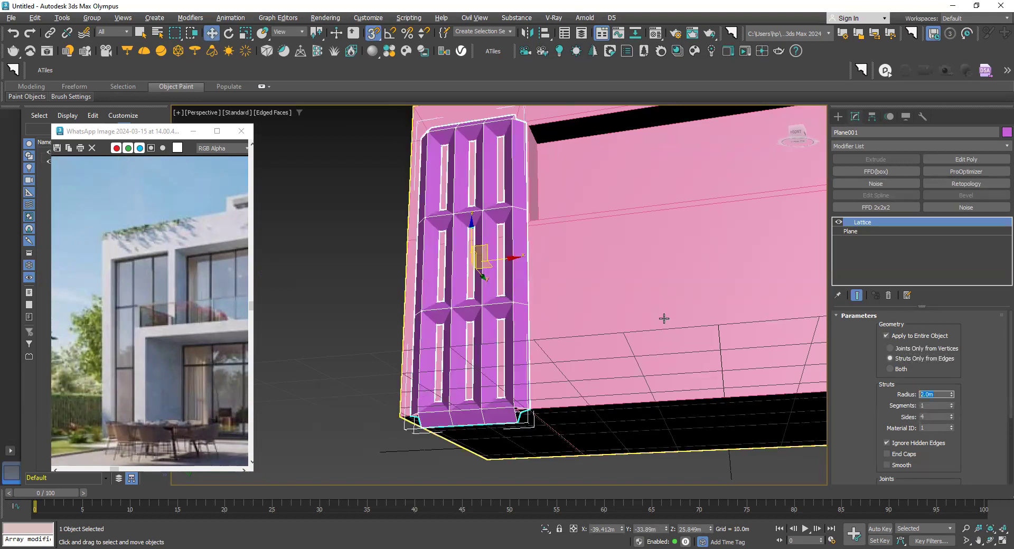
type("0.")
type("1")
key("Return")
middle_click_drag(383, 227, 588, 261, "alt")
Step: Move the lattice frame up into the tall opening
scroll(427, 272, "up", 5)
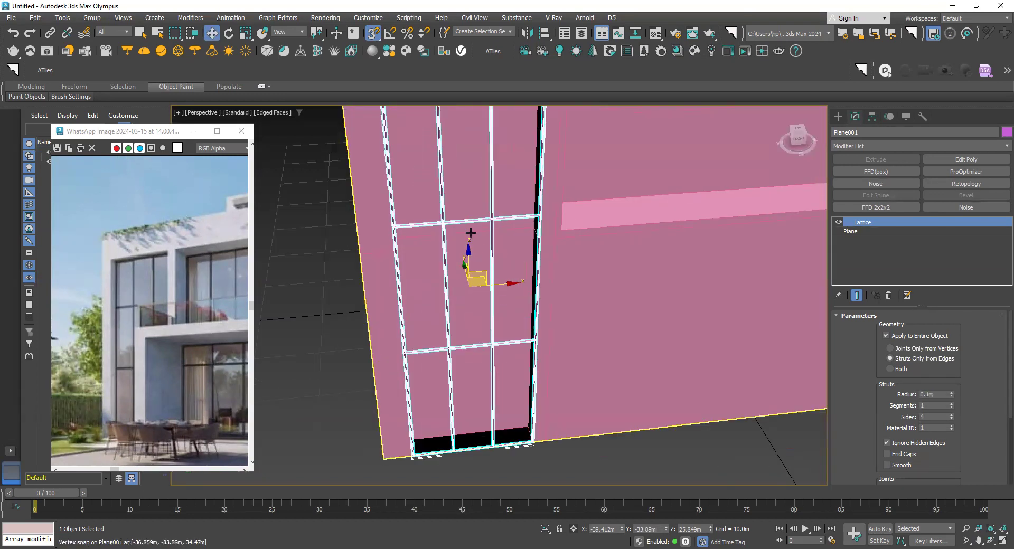
middle_click_drag(427, 272, 486, 275, "alt")
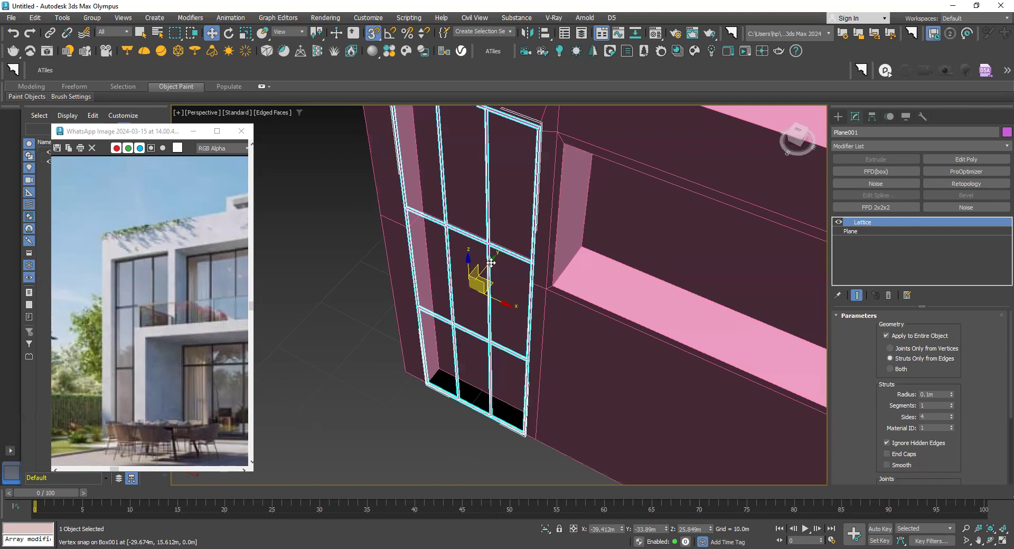
left_click_drag(492, 262, 510, 247)
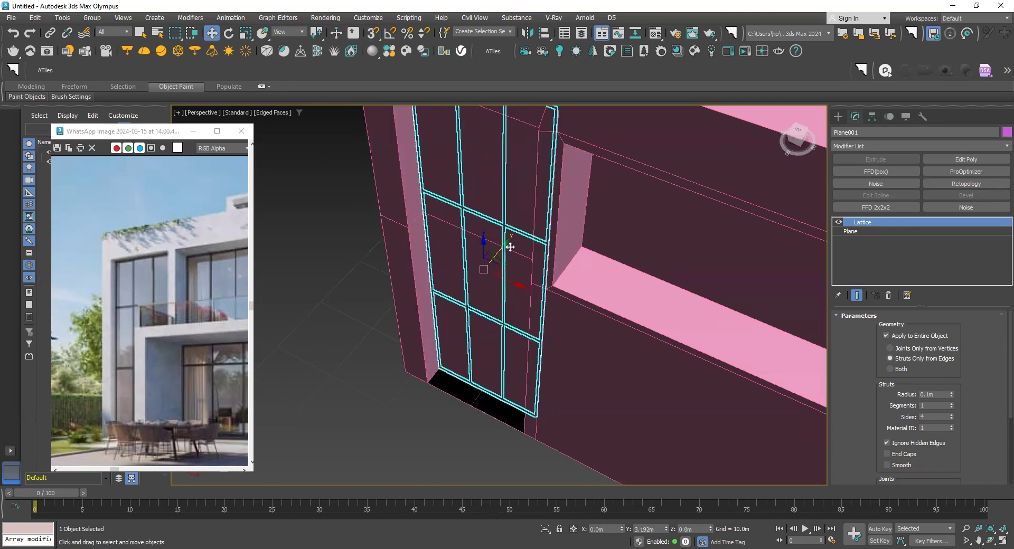
middle_click_drag(511, 247, 524, 327, "alt")
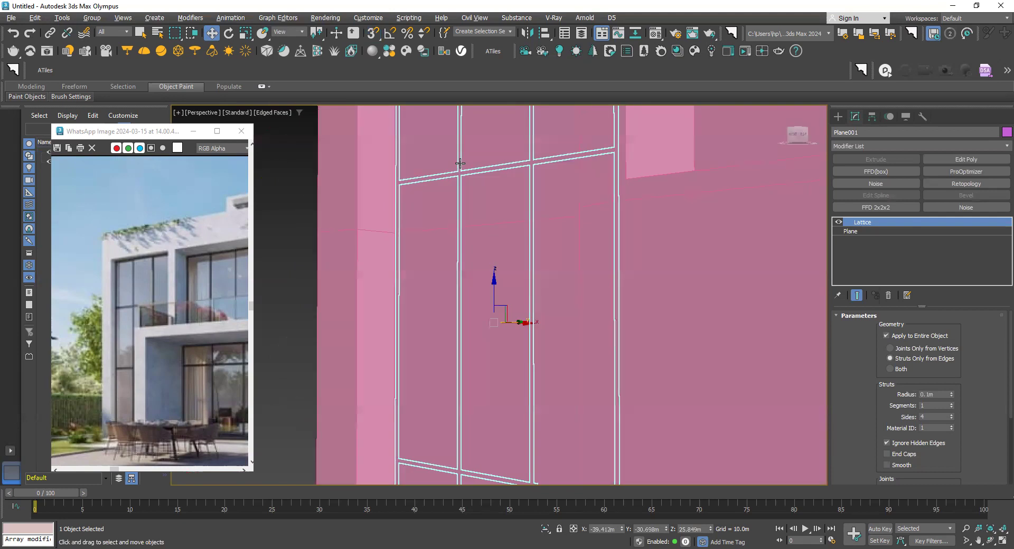
left_click(525, 325)
left_click(523, 320)
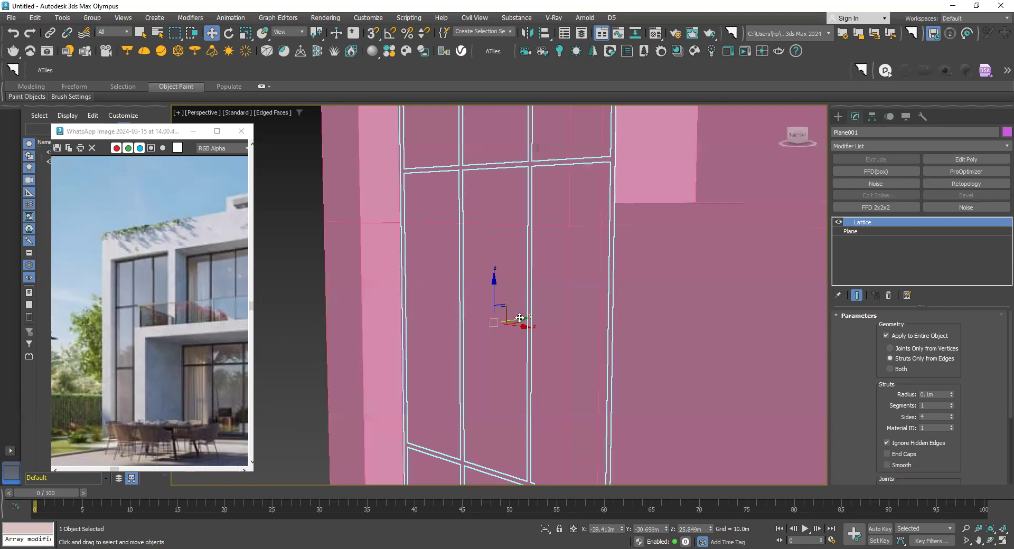
mouse_move(520, 317)
middle_mouse_down("alt")
mouse_move(541, 299)
mouse_move(528, 304)
middle_mouse_up("alt")
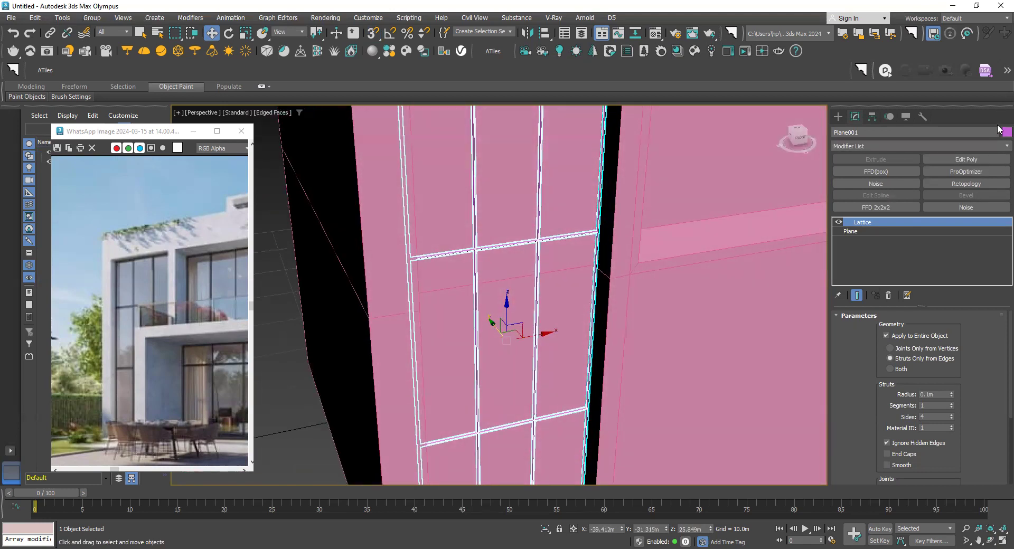
Step: Give the lattice a grey object colour and deselect everything
left_click(1006, 132)
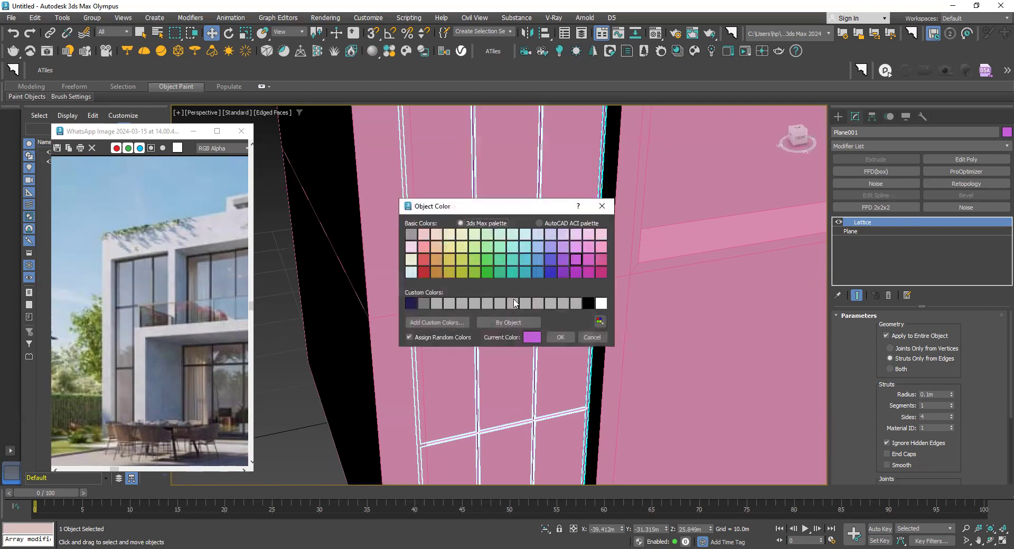
left_click(424, 304)
left_click(560, 336)
scroll(507, 315, "down", 5)
left_click(495, 293)
Step: Zoom and orbit the view to face the house box head-on
scroll(520, 311, "up", 4)
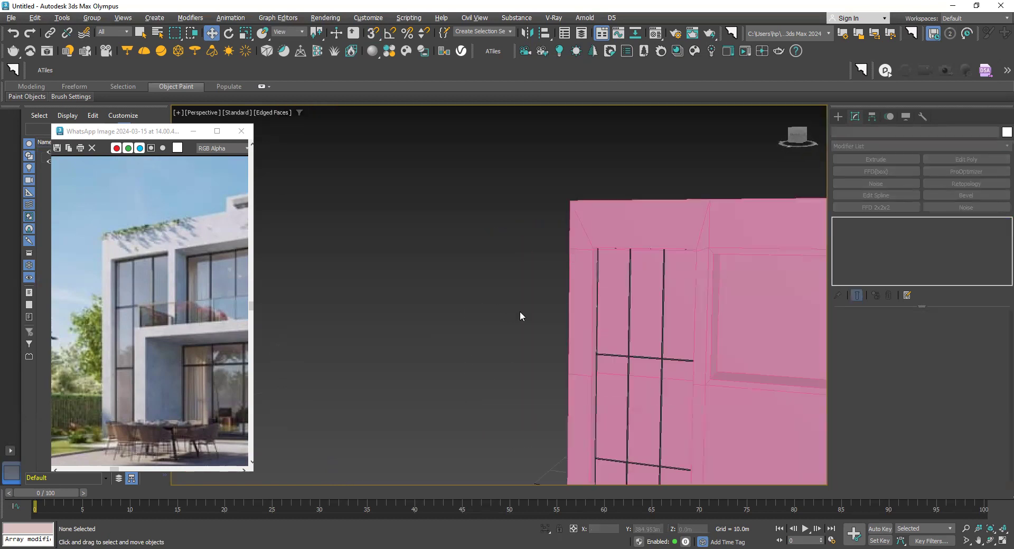
scroll(534, 311, "up", 2)
scroll(523, 293, "down", 1)
scroll(513, 277, "down", 4)
scroll(539, 290, "up", 4)
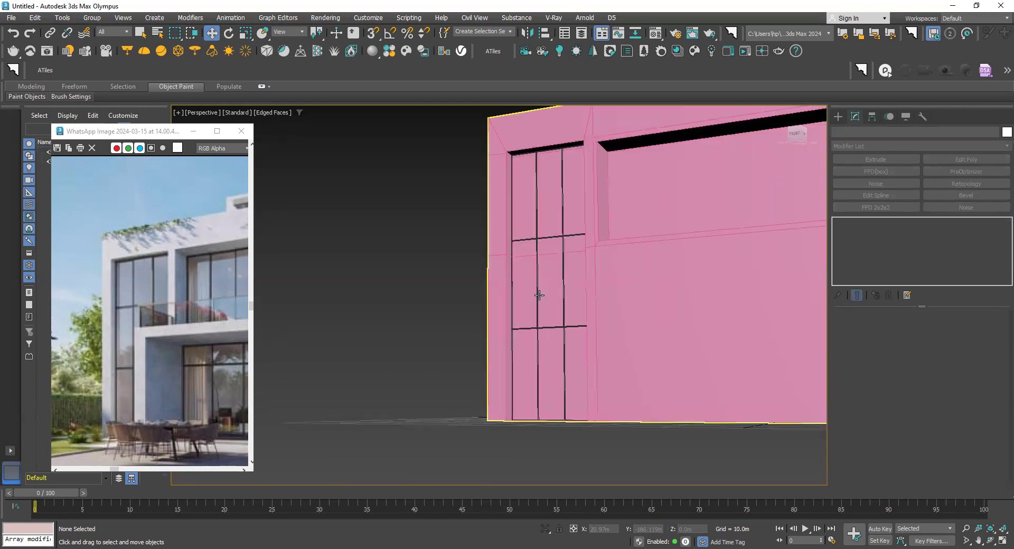
scroll(528, 298, "up", 2)
scroll(527, 299, "up", 1)
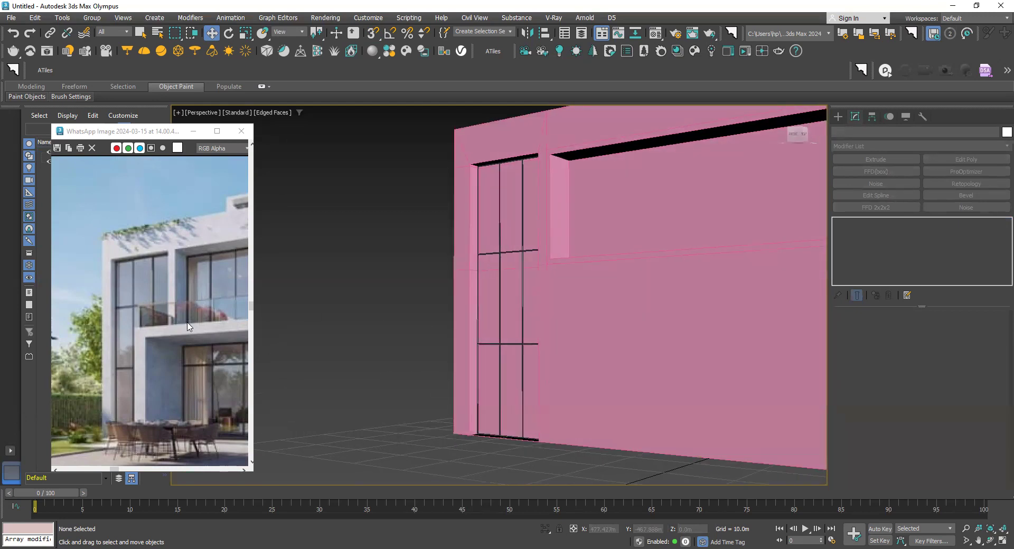
scroll(521, 301, "down", 2)
scroll(577, 289, "down", 3)
scroll(578, 290, "down", 4)
scroll(143, 266, "down", 2)
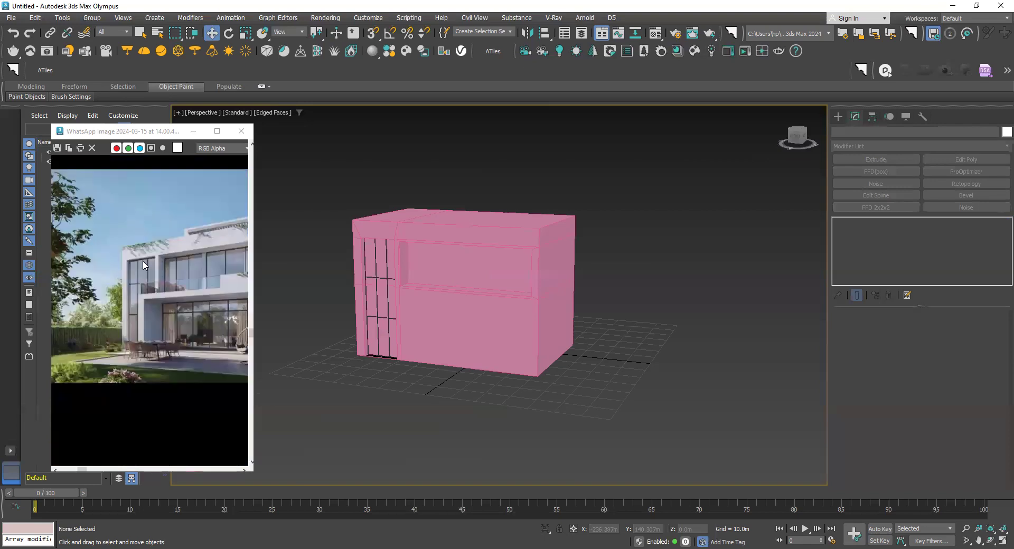
scroll(206, 281, "up", 2)
scroll(201, 282, "up", 1)
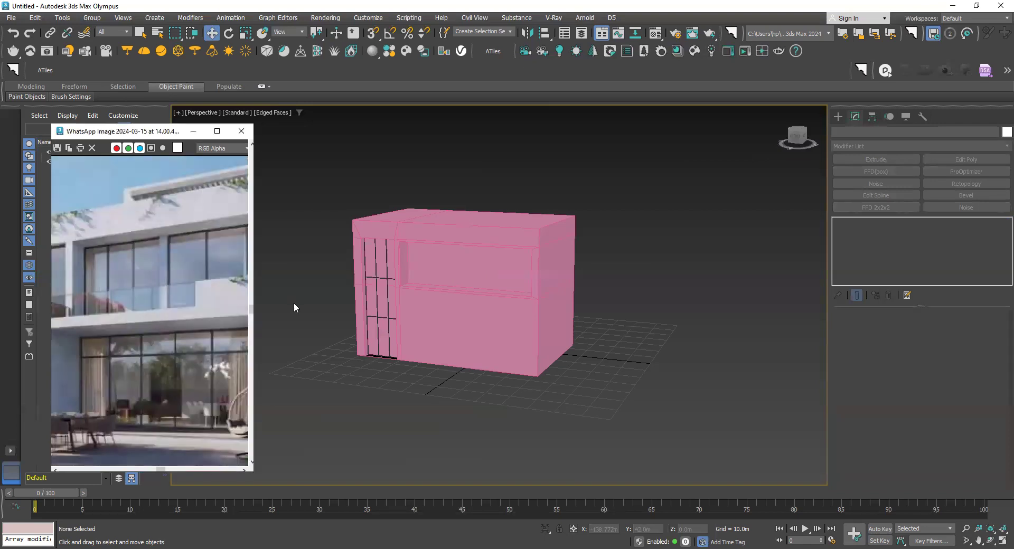
middle_click_drag(422, 290, 478, 265, "alt")
scroll(486, 252, "up", 2)
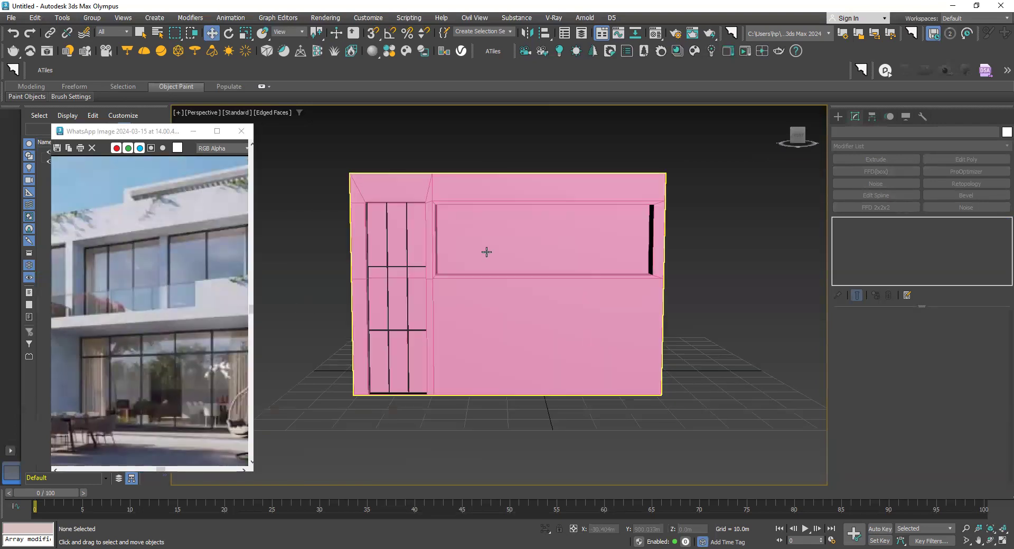
Step: Select Box001 at Polygon level and switch to the Front wireframe view
left_click(486, 252)
left_click(891, 258)
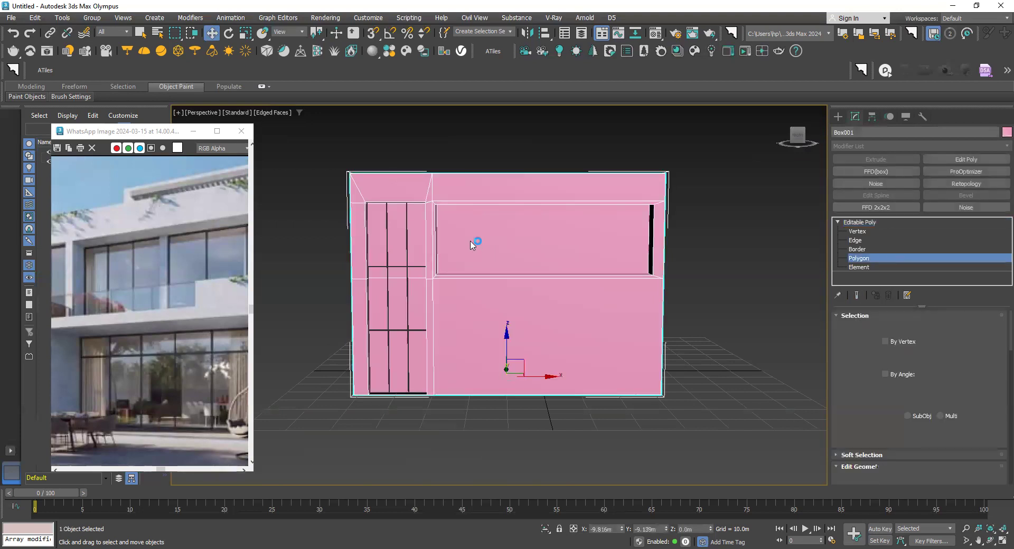
scroll(523, 259, "up", 1)
scroll(524, 259, "down", 1)
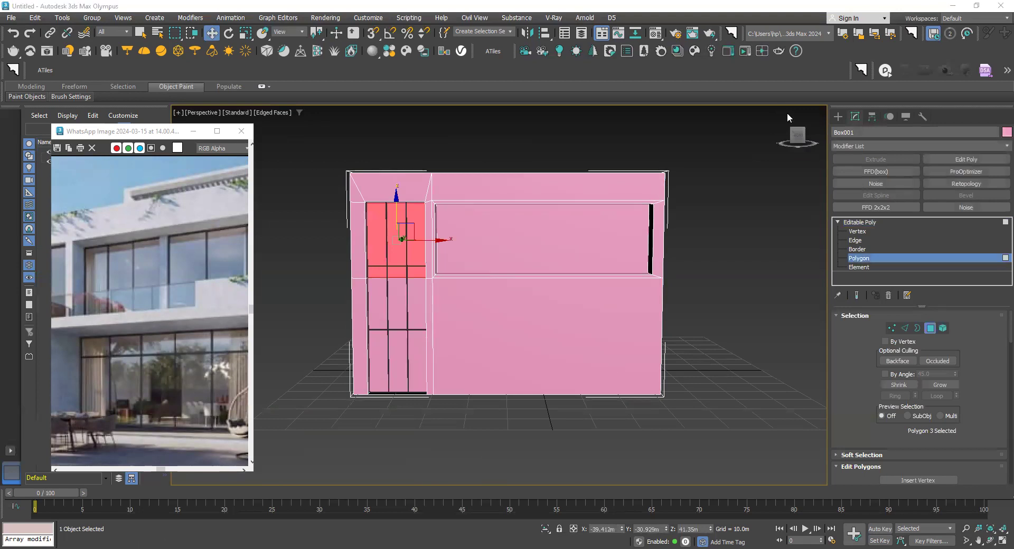
key("f")
left_click(838, 116)
Step: With vertex snap on, draw a trial Plane from the box corner, then undo it
left_click(962, 239)
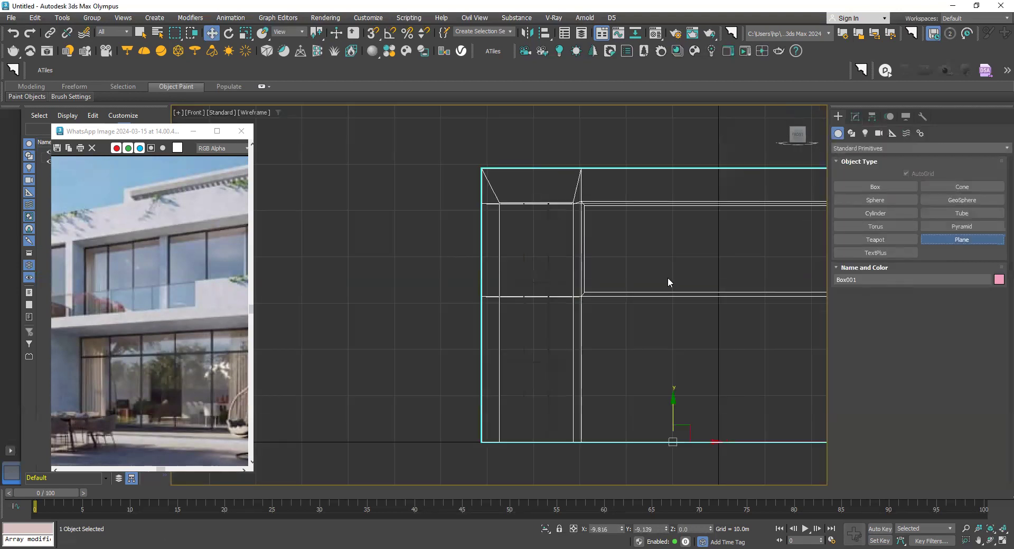
middle_click_drag(668, 282, 455, 288)
key("s")
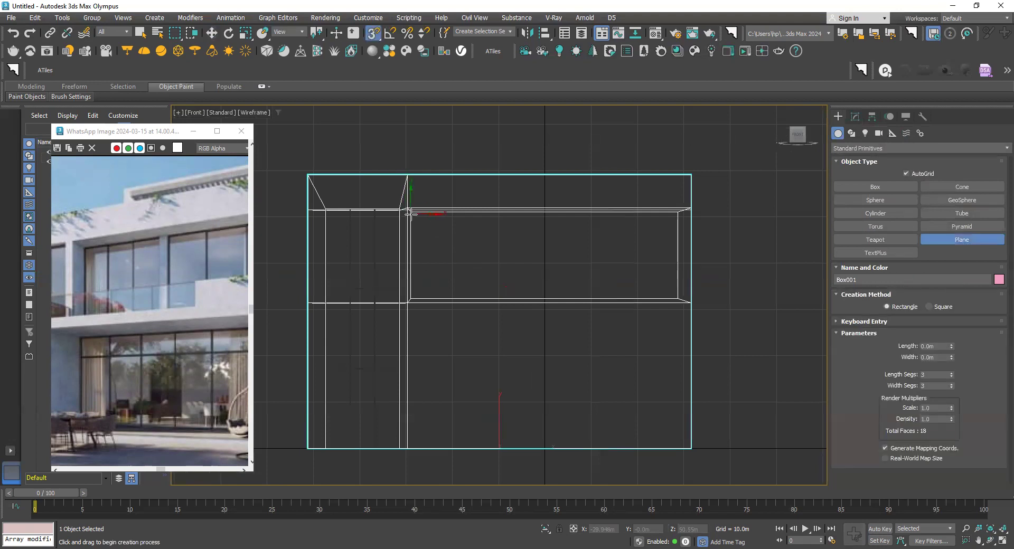
scroll(415, 215, "up", 3)
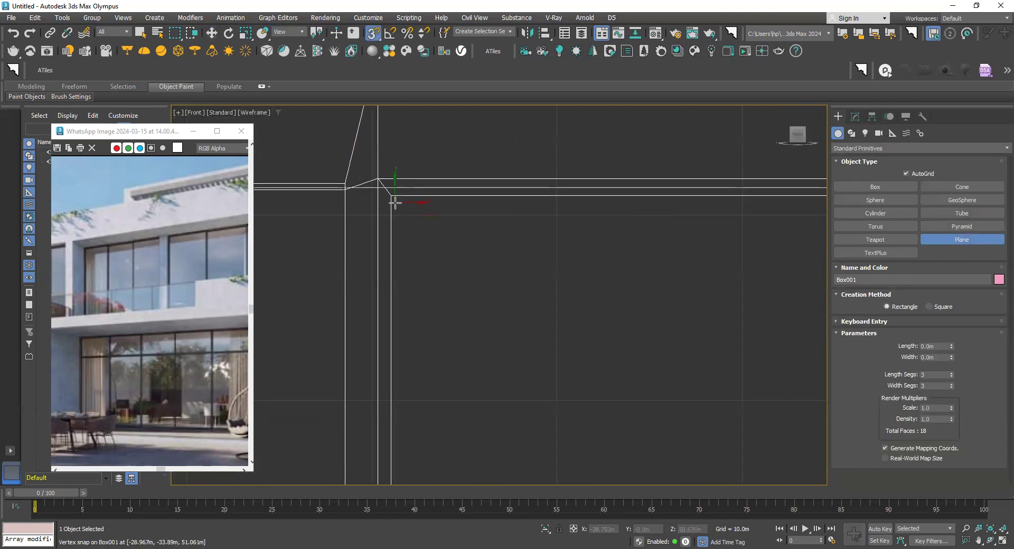
left_click_drag(393, 196, 644, 419)
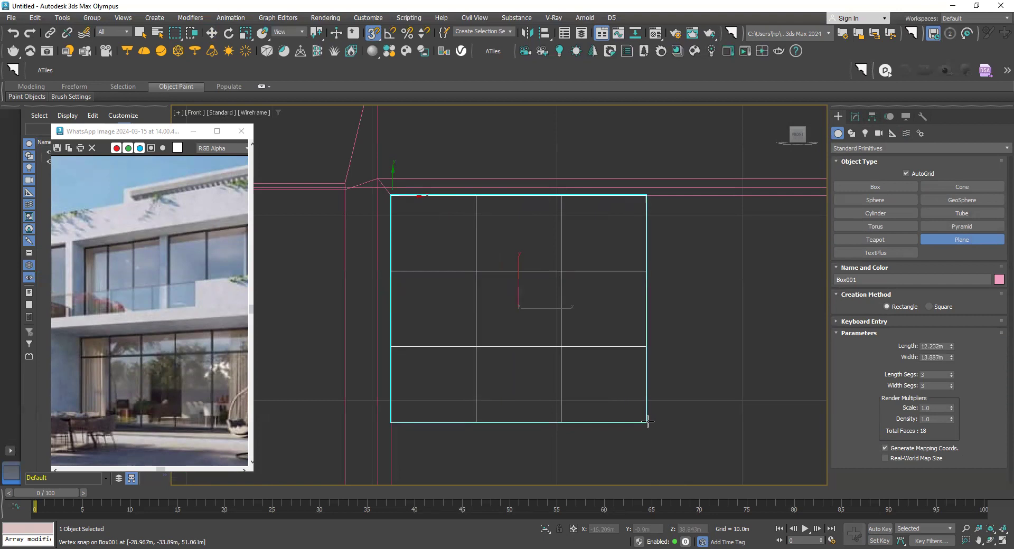
scroll(645, 420, "down", 3)
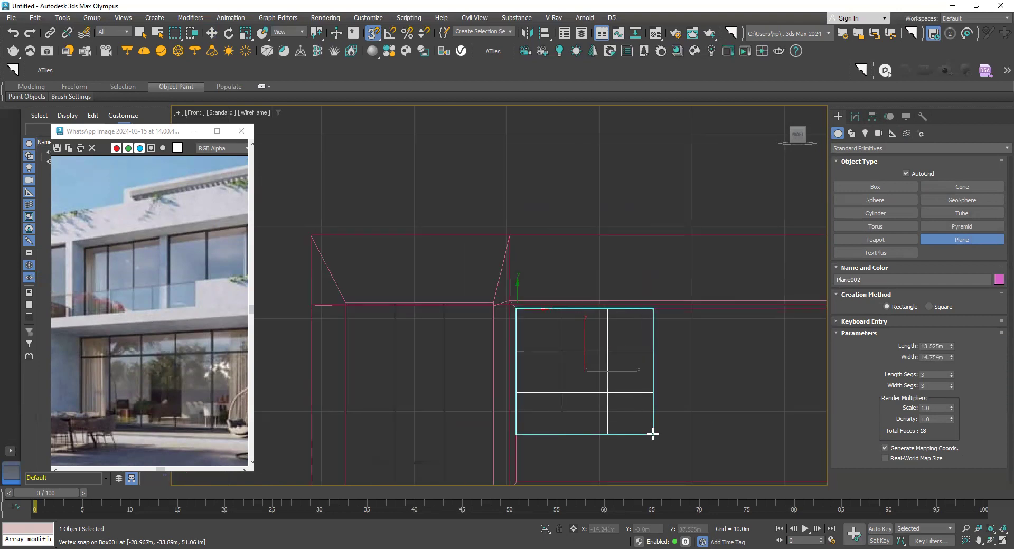
key("ctrl+z")
middle_click_drag(636, 429, 555, 266)
scroll(554, 265, "down", 2)
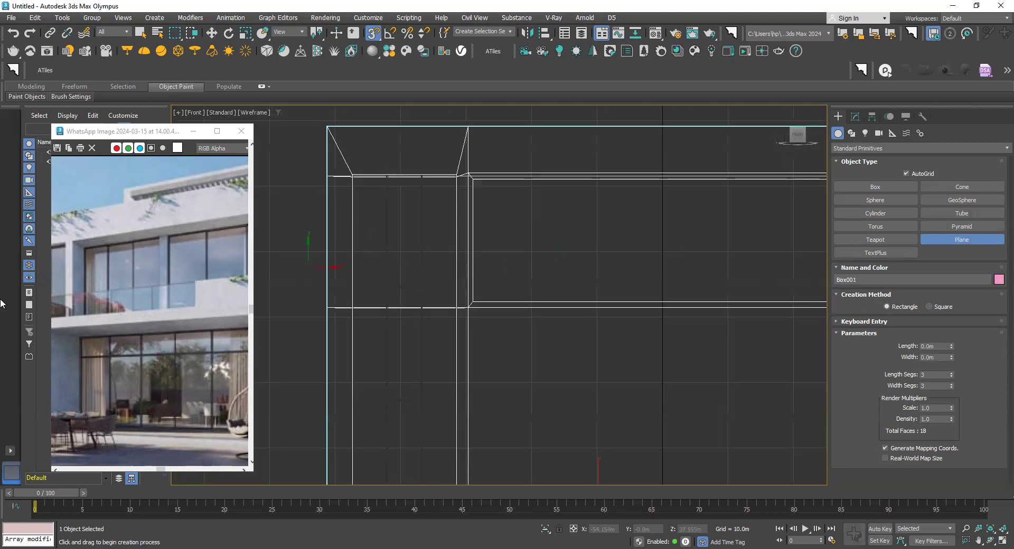
scroll(153, 296, "down", 3)
scroll(153, 297, "up", 3)
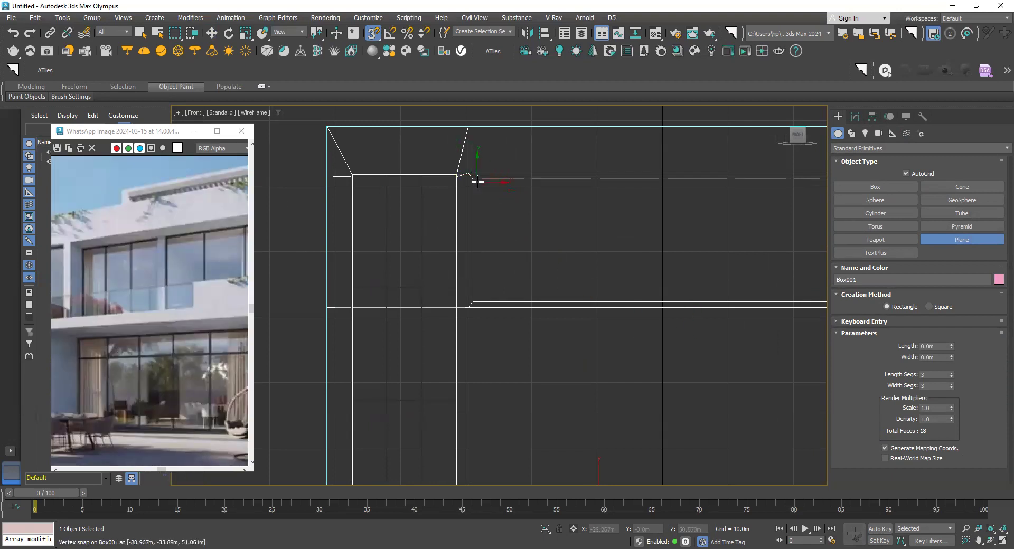
scroll(179, 275, "down", 3)
scroll(179, 275, "up", 1)
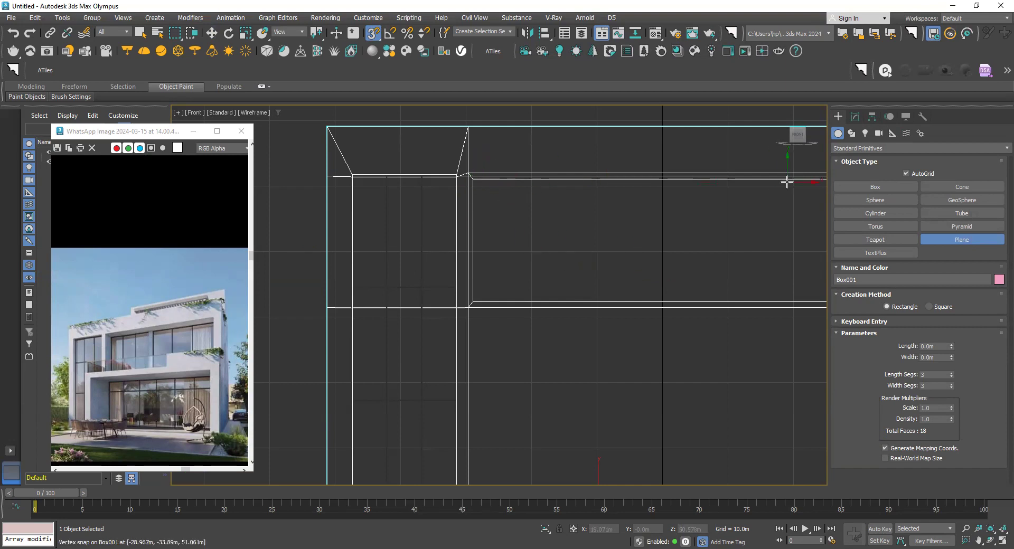
Step: Draw a 3x3-segment plane corner to corner over the recessed window opening
middle_click_drag(732, 224, 671, 239)
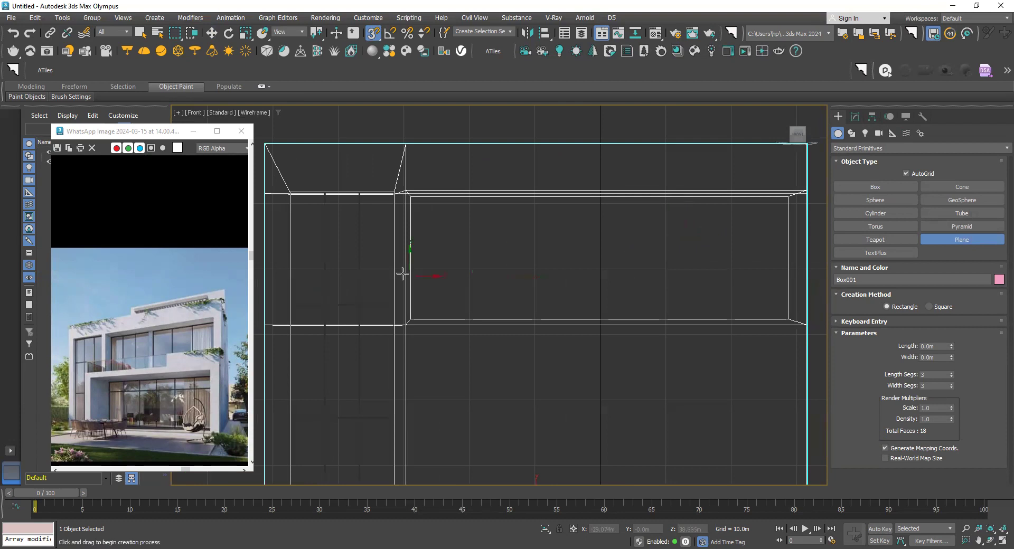
scroll(131, 351, "up", 2)
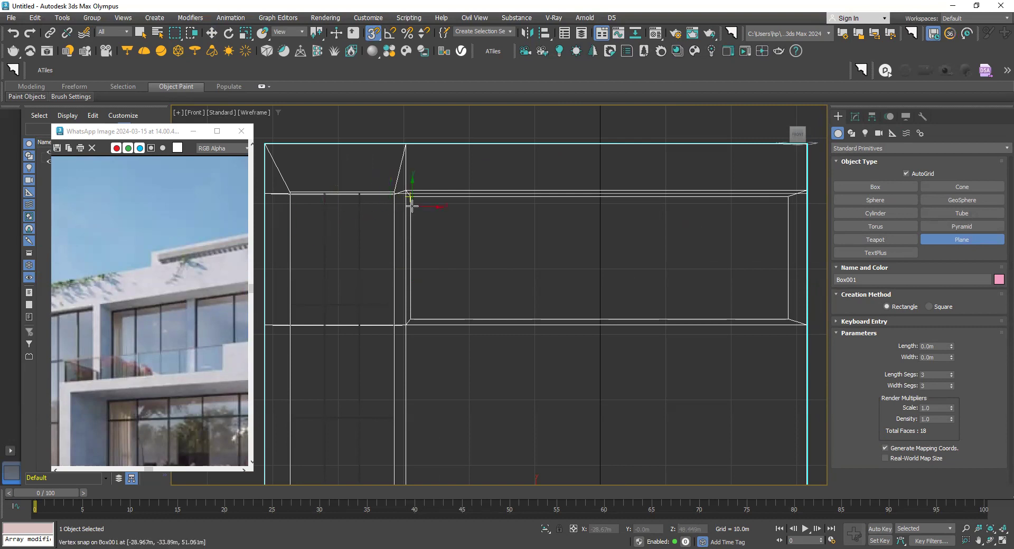
left_click_drag(413, 198, 750, 368)
right_click(750, 368)
left_click_drag(413, 199, 789, 315)
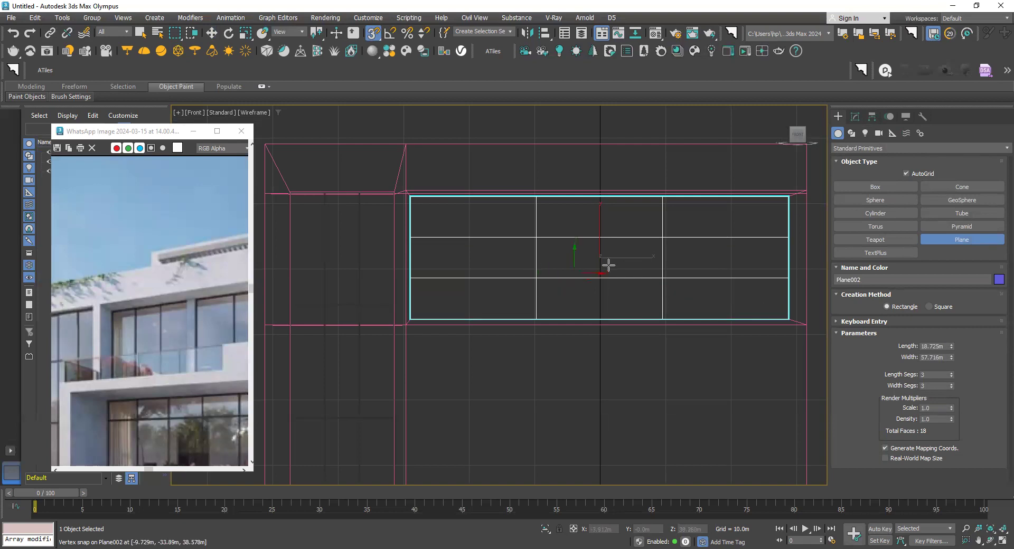
Step: Switch the viewport to Default Shading and orbit to a 3D view of the box
scroll(402, 338, "down", 2)
scroll(194, 361, "down", 2)
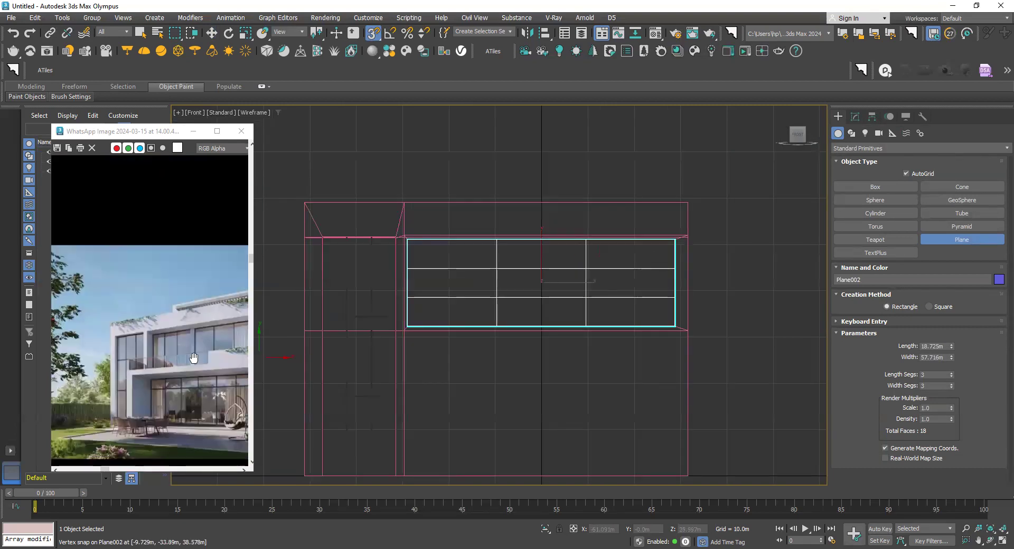
left_click_drag(194, 358, 126, 382)
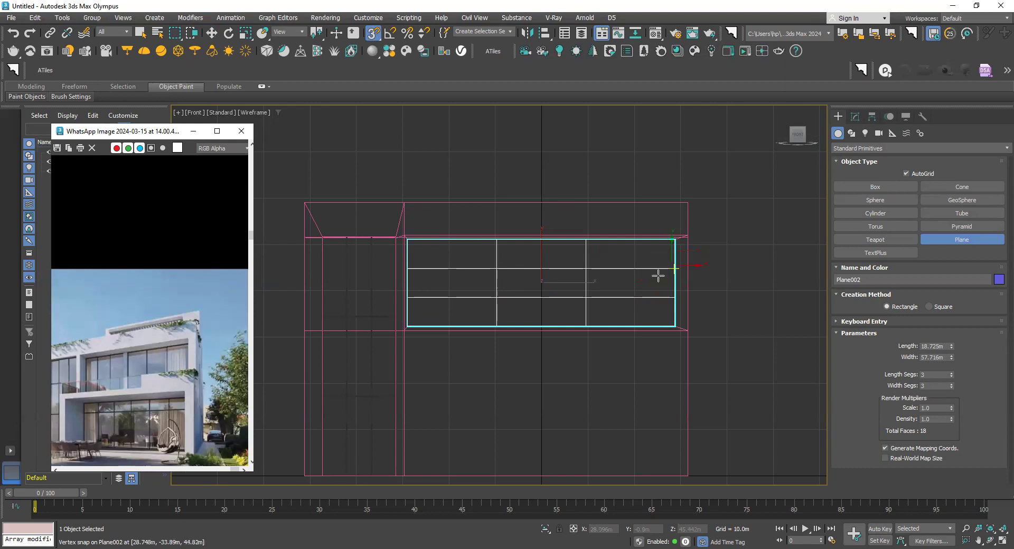
mouse_move(650, 278)
middle_mouse_down("alt")
mouse_move(565, 294)
mouse_move(566, 362)
middle_mouse_up("alt")
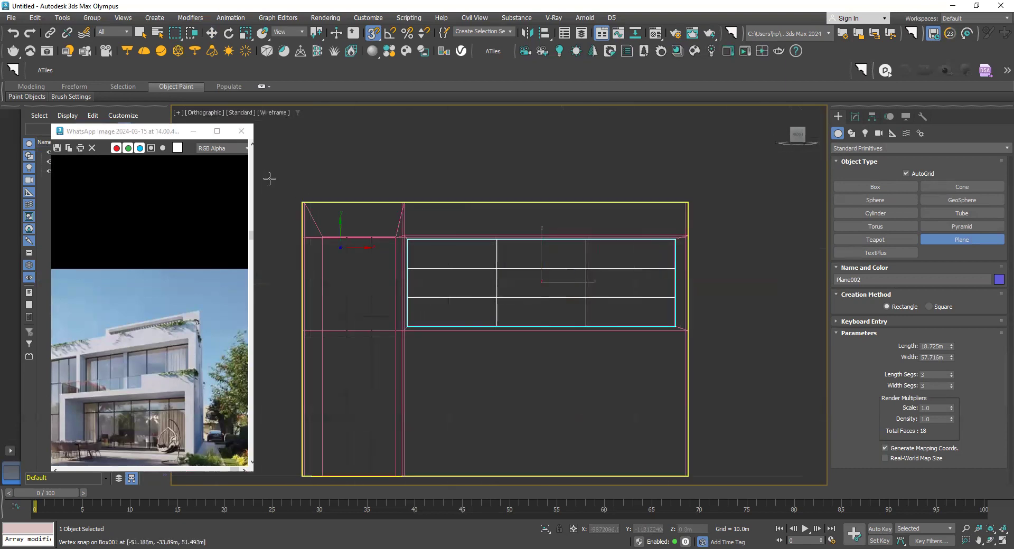
left_click(285, 114)
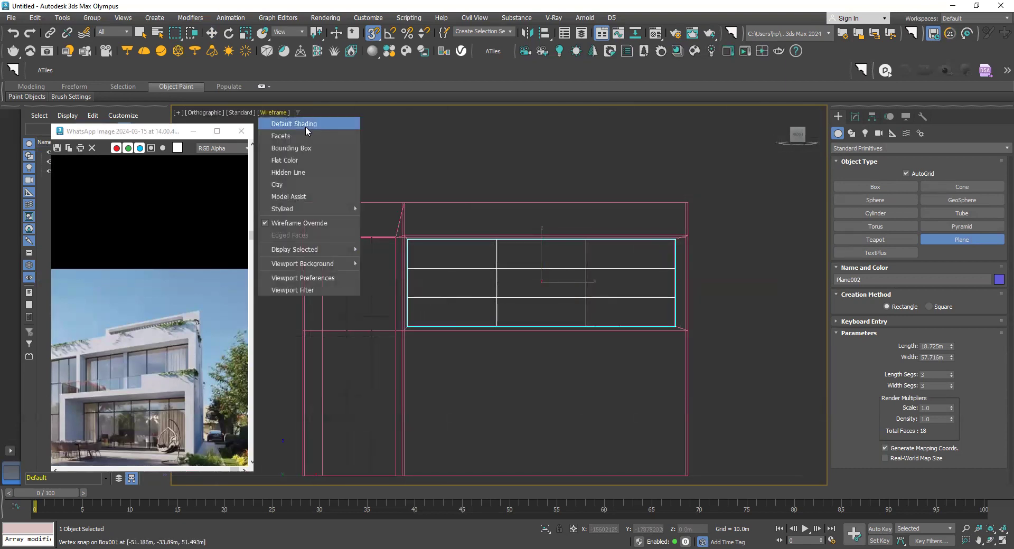
left_click(305, 126)
middle_click_drag(305, 126, 370, 158, "alt")
scroll(133, 383, "up", 3)
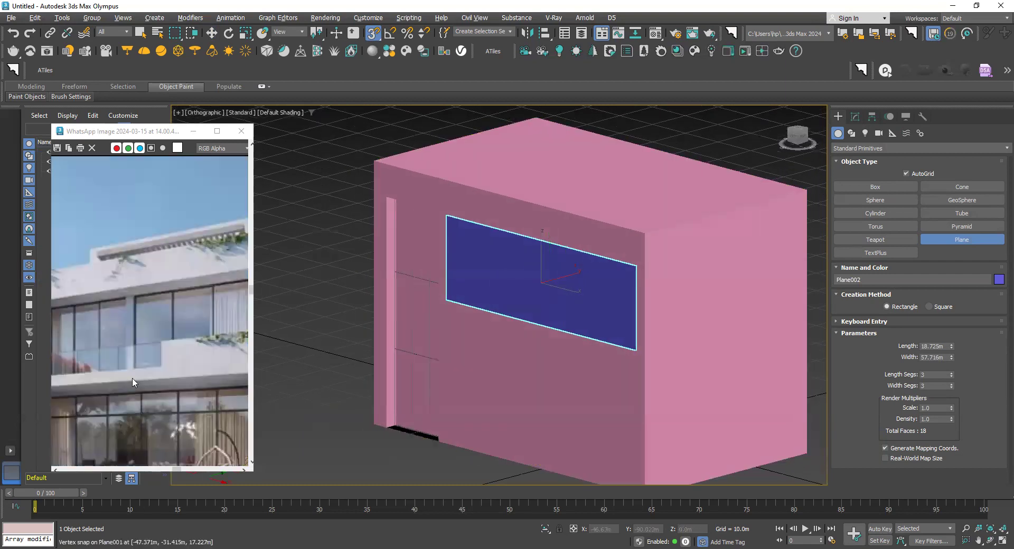
Step: Show the plane's parameters in the Modify panel and zoom in on it
left_click(856, 117)
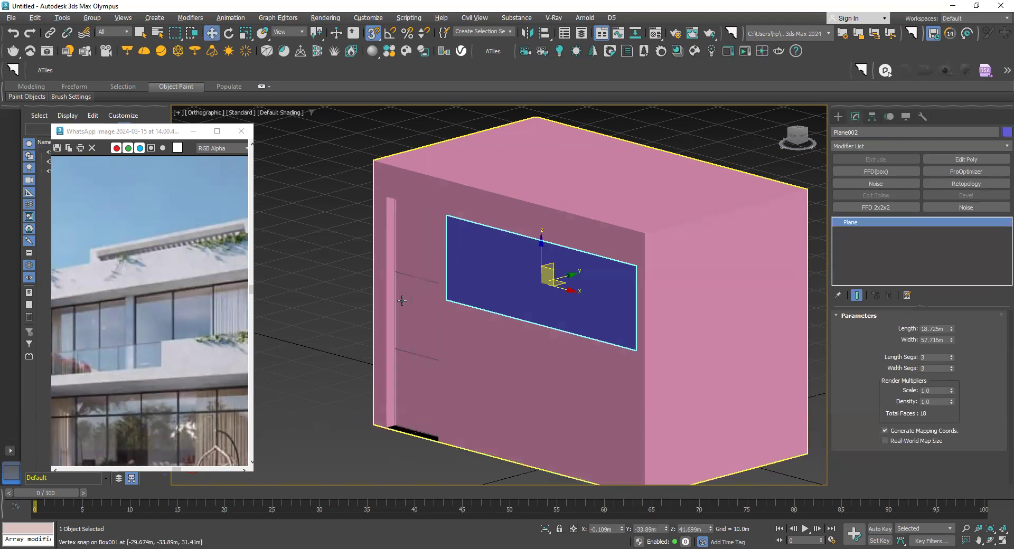
scroll(481, 348, "up", 1)
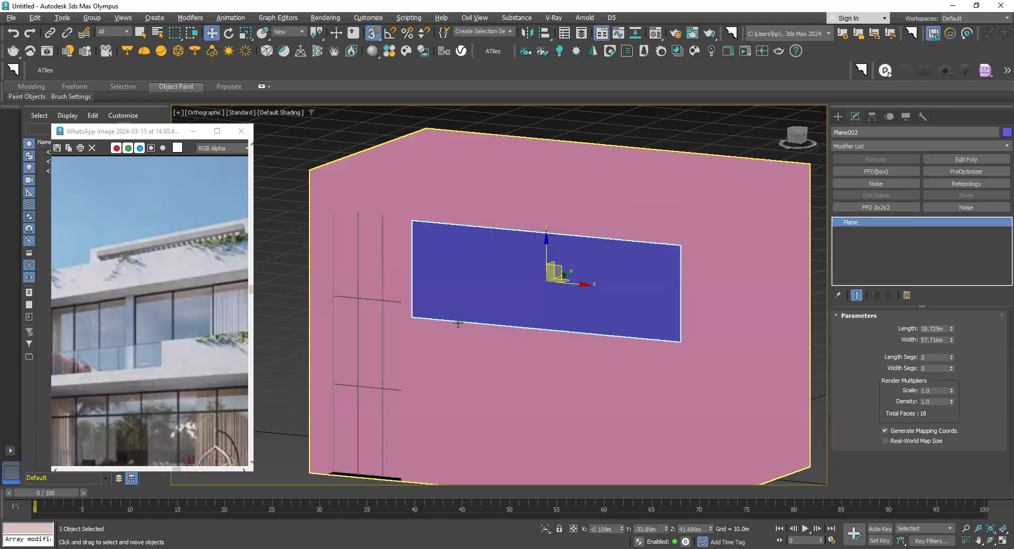
scroll(465, 326, "up", 2)
scroll(466, 327, "down", 2)
scroll(466, 327, "up", 2)
scroll(443, 317, "down", 1)
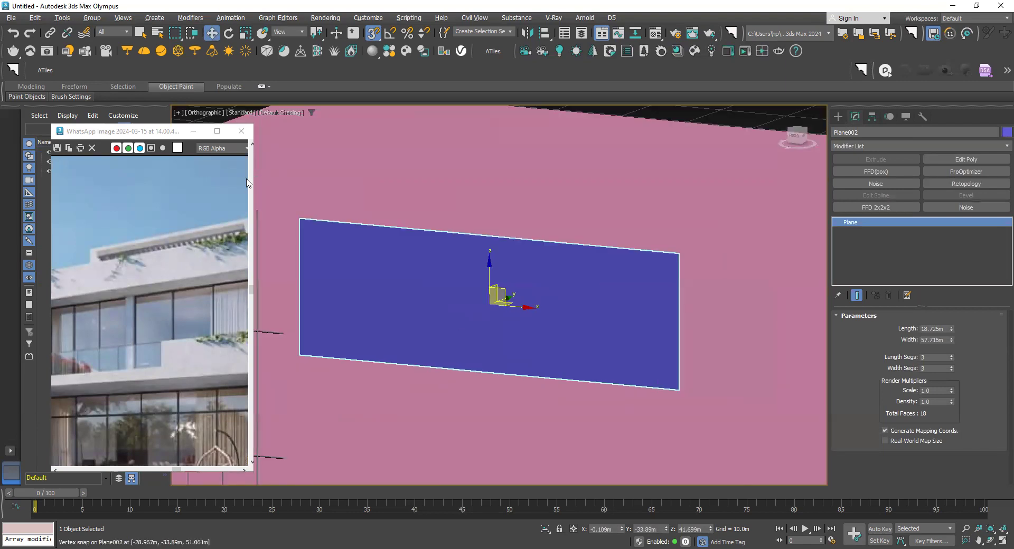
Step: Turn on Edged Faces shading so the plane's 3x3 grid lines show
left_click(288, 112)
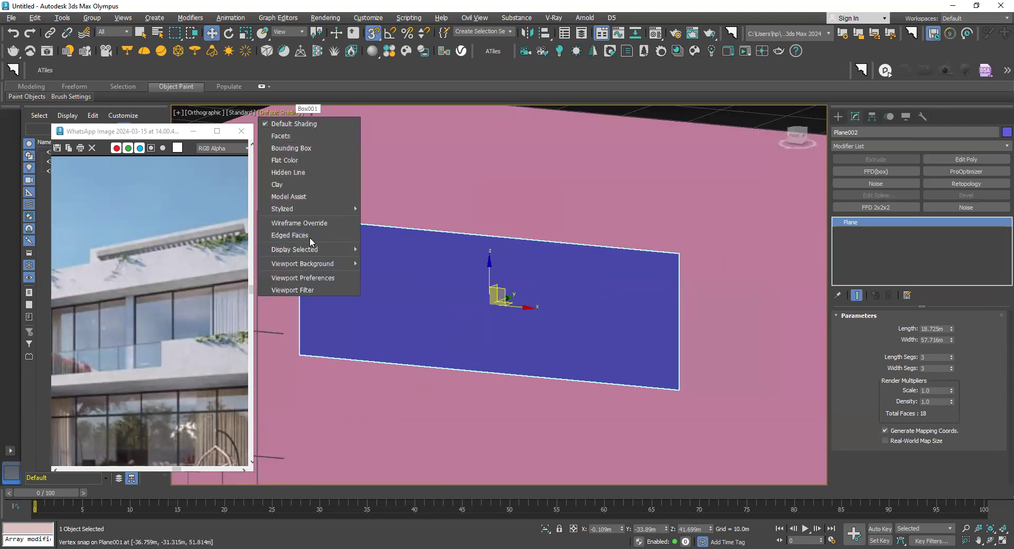
left_click(290, 235)
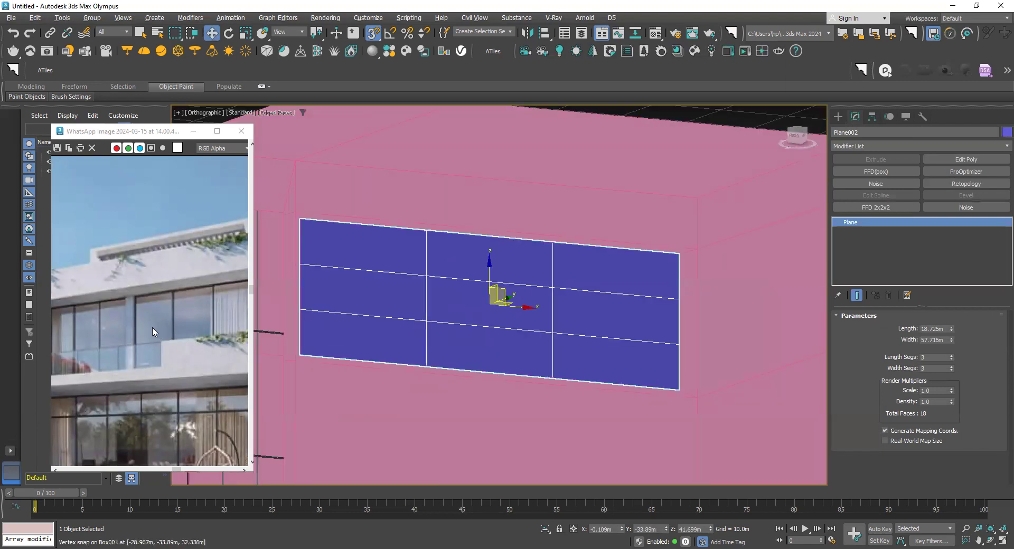
left_click_drag(113, 346, 154, 361)
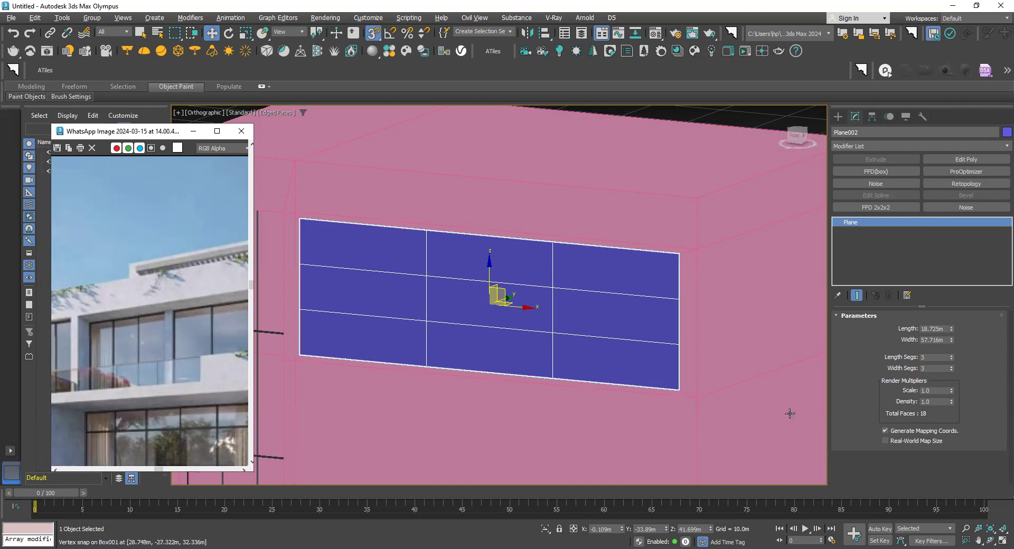
scroll(173, 351, "down", 5)
scroll(154, 291, "up", 3)
scroll(182, 255, "up", 2)
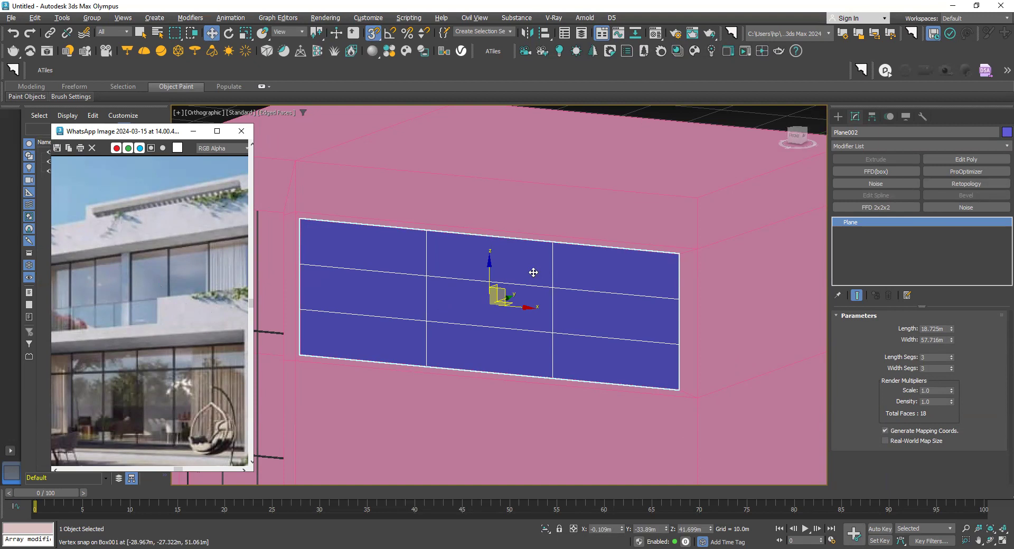
left_click(838, 116)
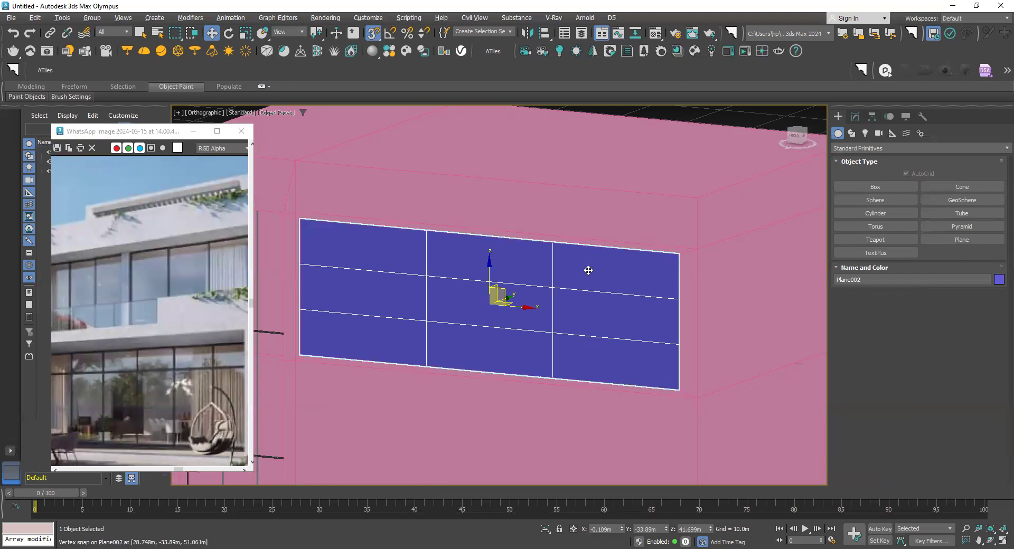
Step: Delete the blue plane and select the main box, centring its front in view
key("Delete")
scroll(586, 272, "down", 2)
left_click(585, 274)
scroll(411, 345, "down", 5)
scroll(410, 342, "up", 6)
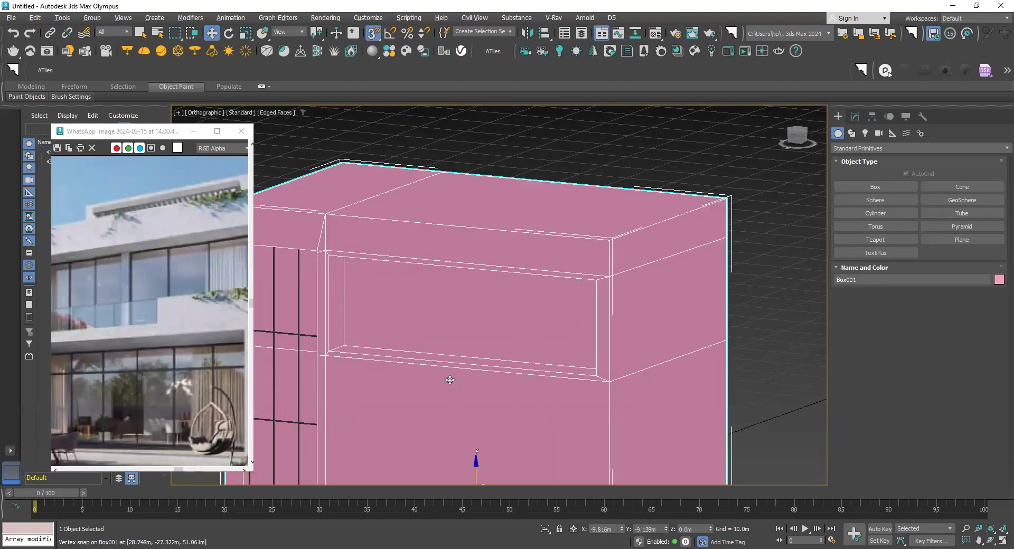
scroll(449, 364, "up", 1)
middle_click_drag(449, 362, 462, 363, "alt")
scroll(102, 286, "down", 2)
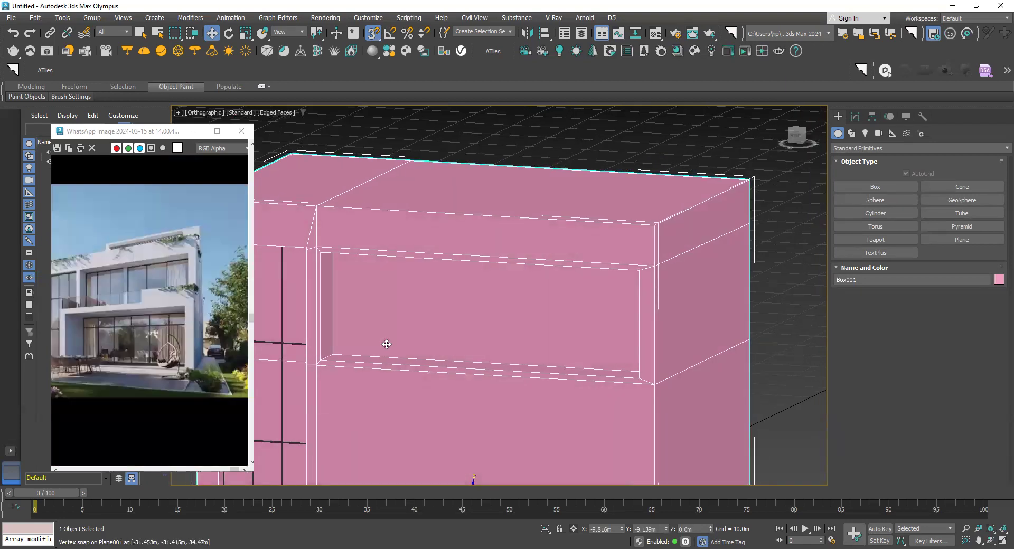
middle_click_drag(385, 345, 481, 301)
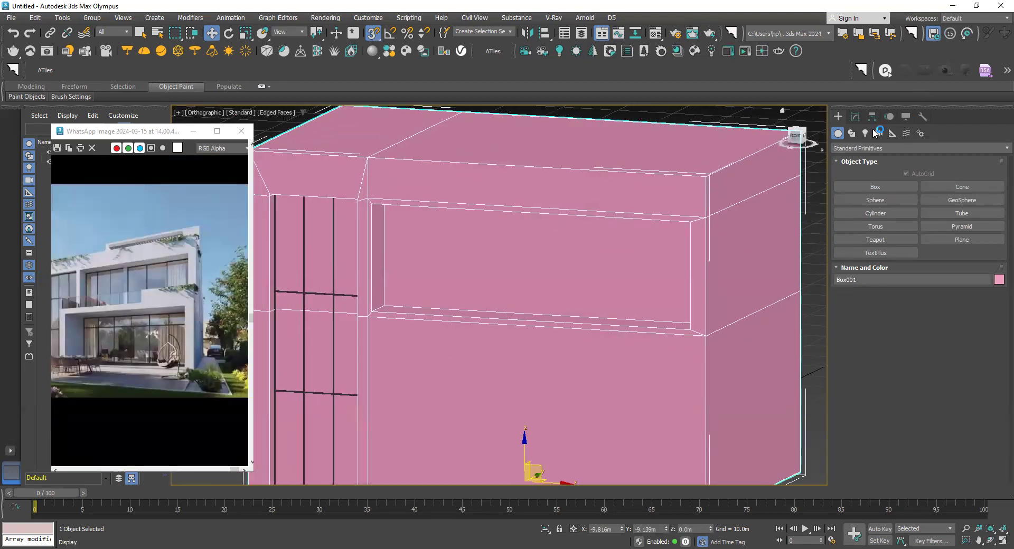
Step: At Edge level, ring-select the edges across the box's wall
left_click(855, 116)
left_click(863, 239)
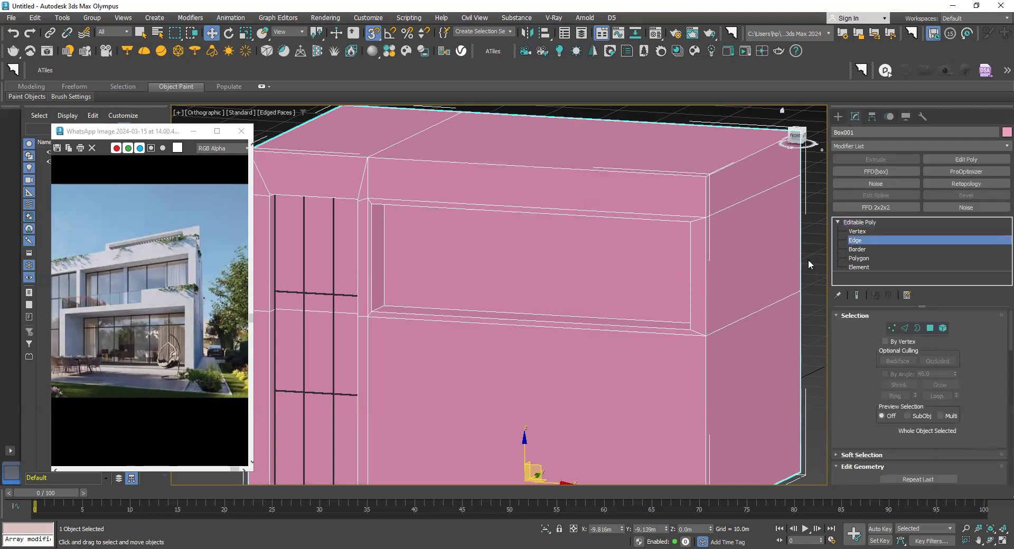
scroll(543, 304, "down", 4)
scroll(527, 311, "up", 2)
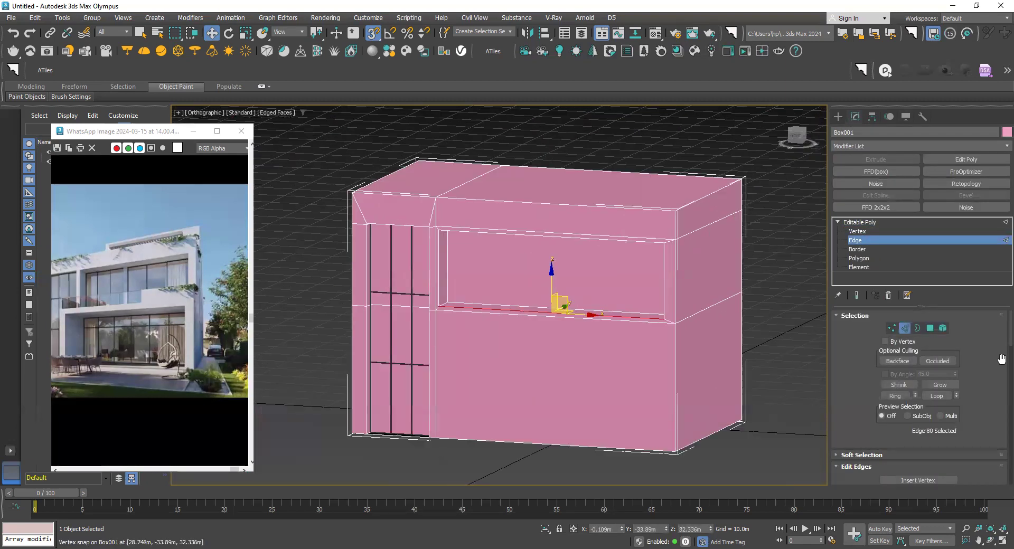
left_click(900, 397)
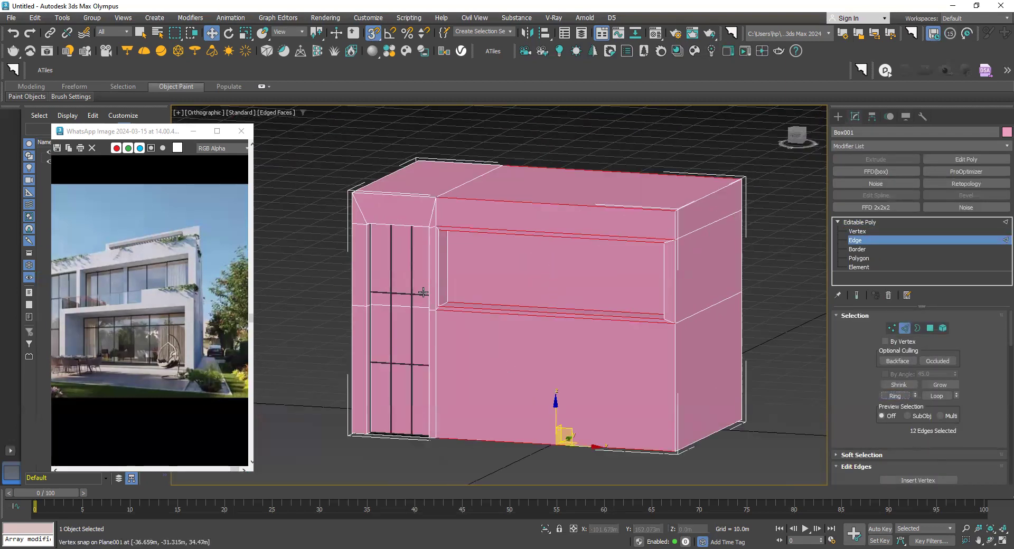
scroll(509, 280, "up", 2)
scroll(521, 276, "up", 2)
scroll(521, 275, "down", 2)
Step: Connect the ring edges with 2 segments, pinching them together and sliding them left
right_click(521, 274)
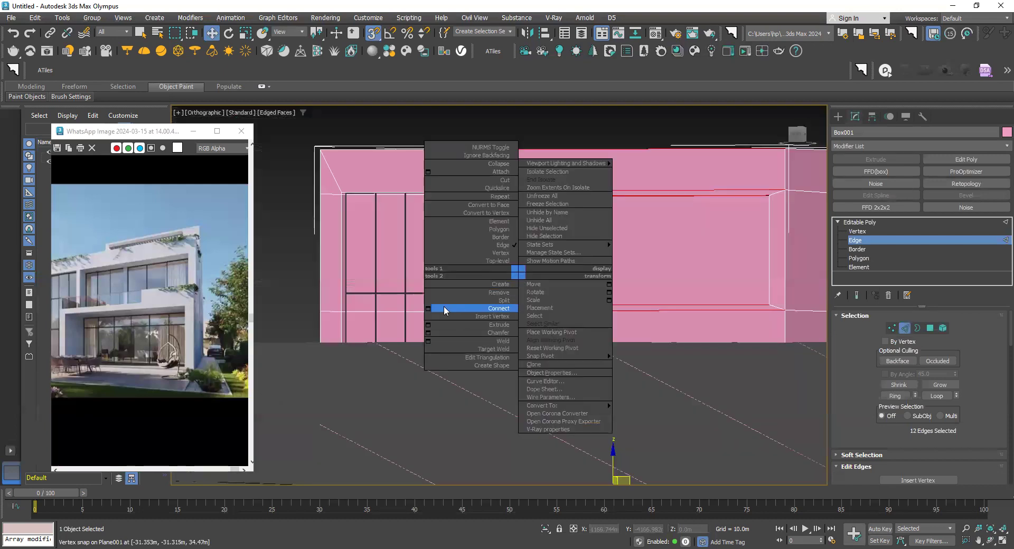
left_click(428, 308)
middle_click_drag(550, 249, 543, 285, "alt")
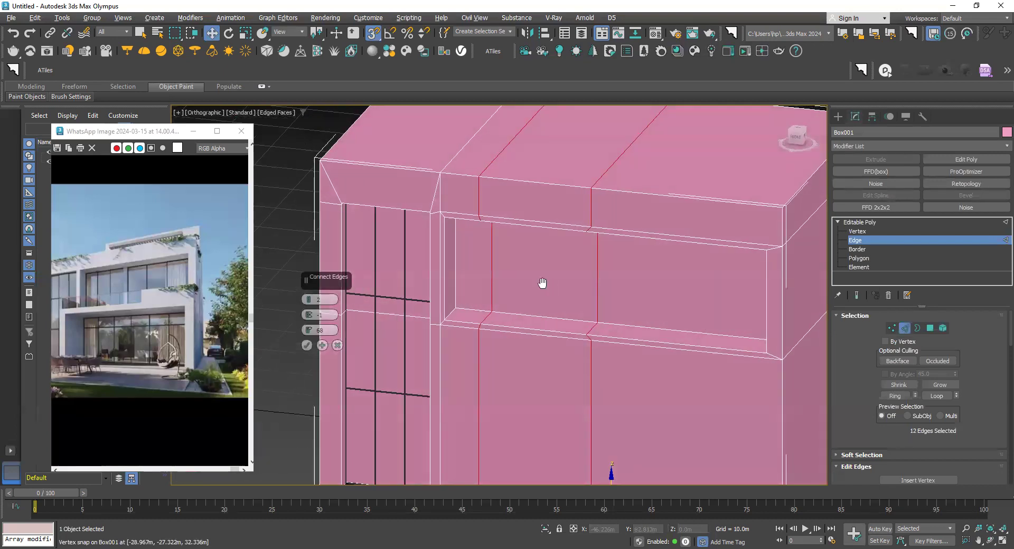
left_click(311, 302)
left_click(309, 297)
left_click_drag(309, 315, 316, 491)
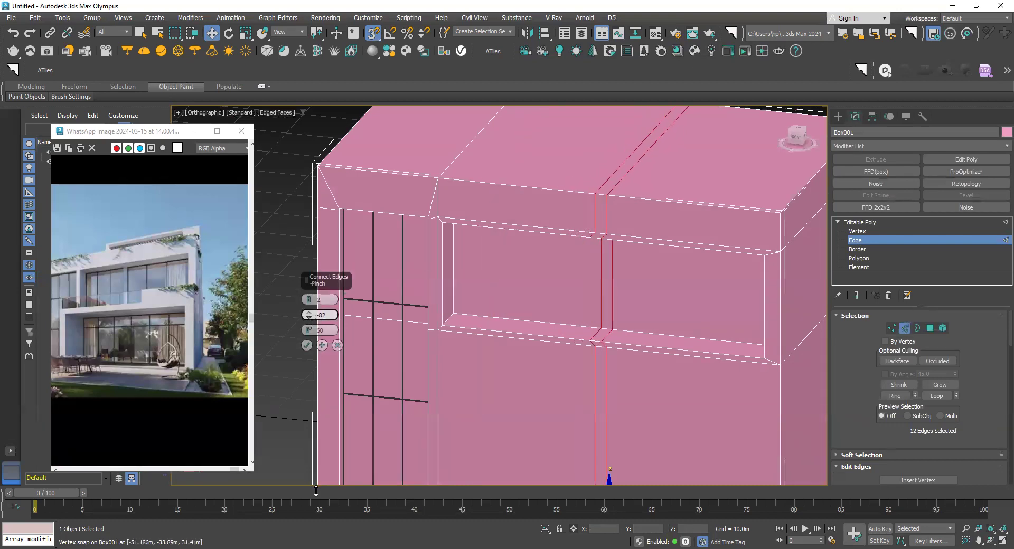
left_click_drag(313, 331, 379, 342)
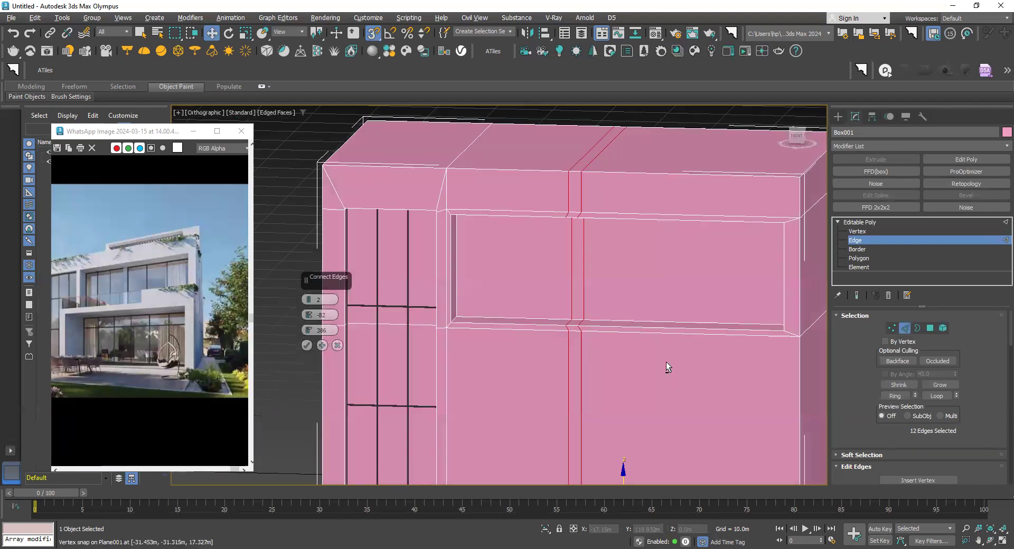
Step: Fine-tune the connection to pinch -87 and slide 303, and confirm it
middle_click_drag(667, 362, 670, 359, "alt")
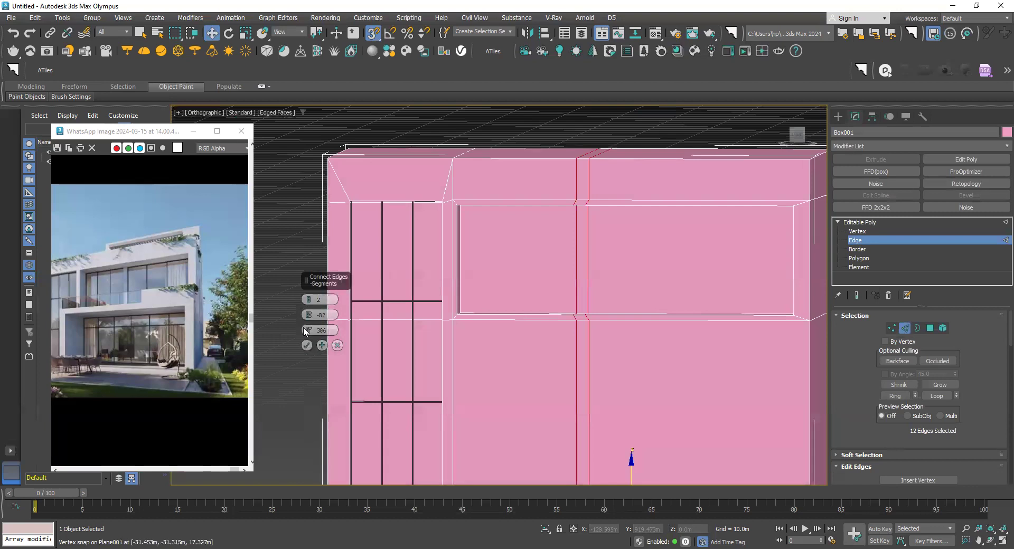
left_click_drag(316, 373, 345, 506)
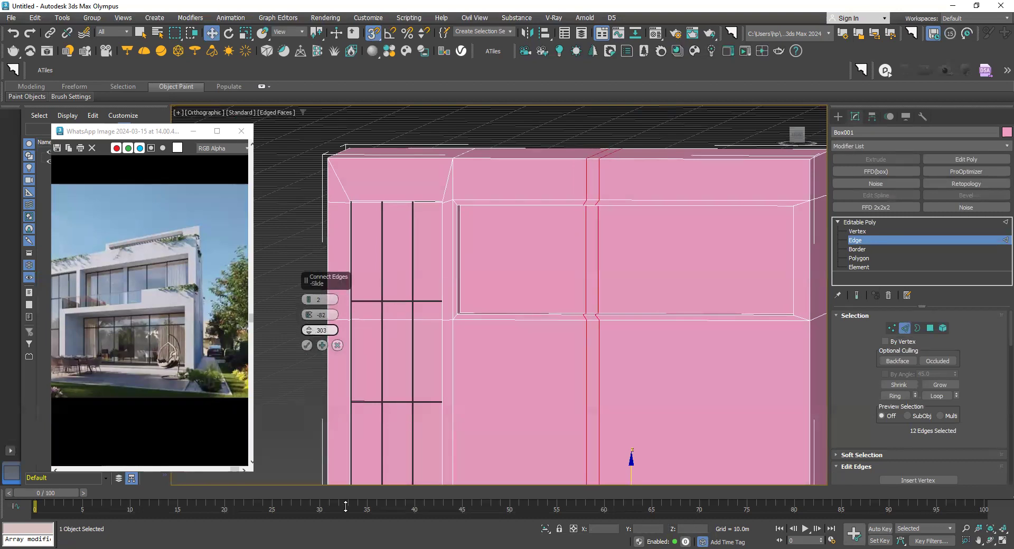
mouse_move(507, 402)
middle_mouse_down("alt")
mouse_move(527, 393)
mouse_move(528, 356)
middle_mouse_up("alt")
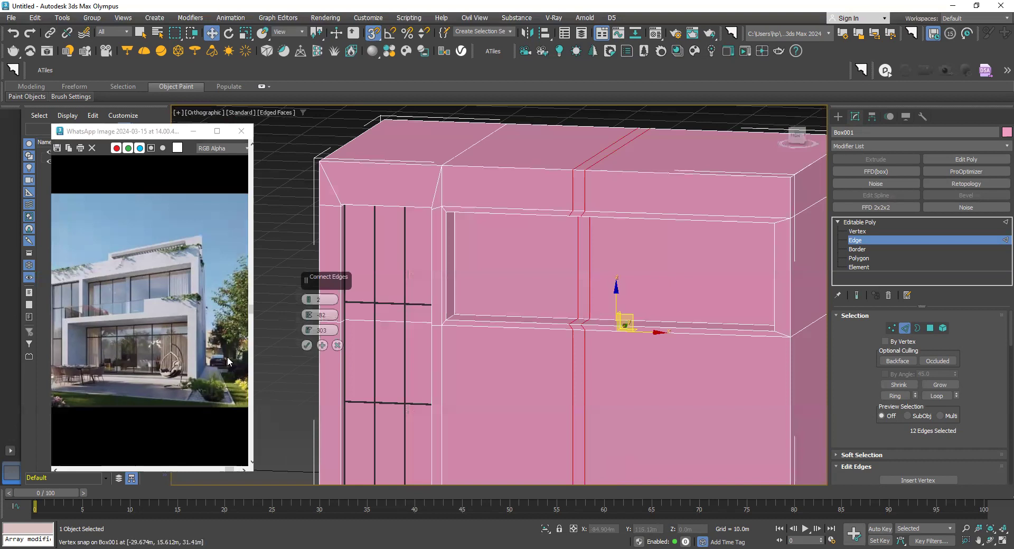
left_click_drag(311, 319, 314, 327)
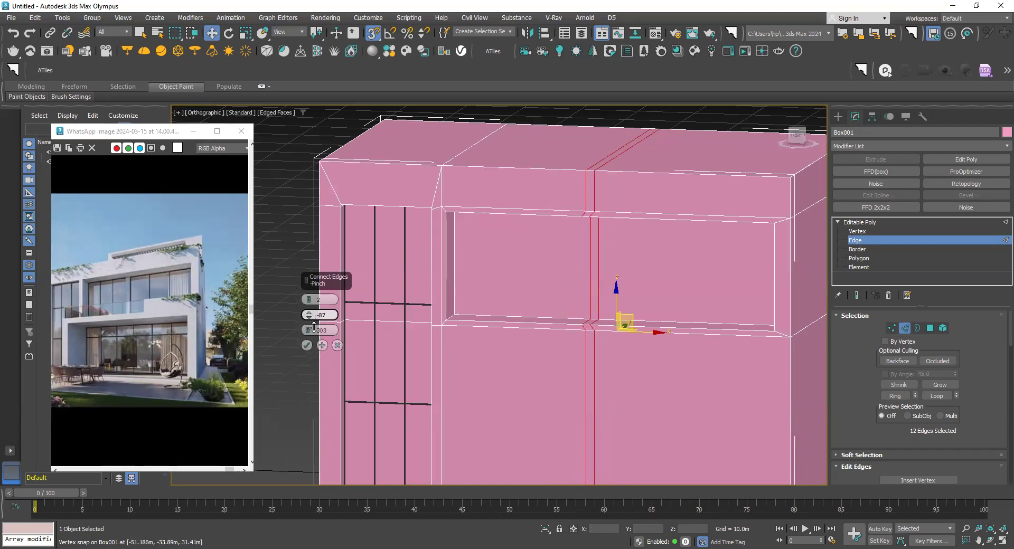
scroll(446, 332, "up", 3)
scroll(447, 333, "down", 3)
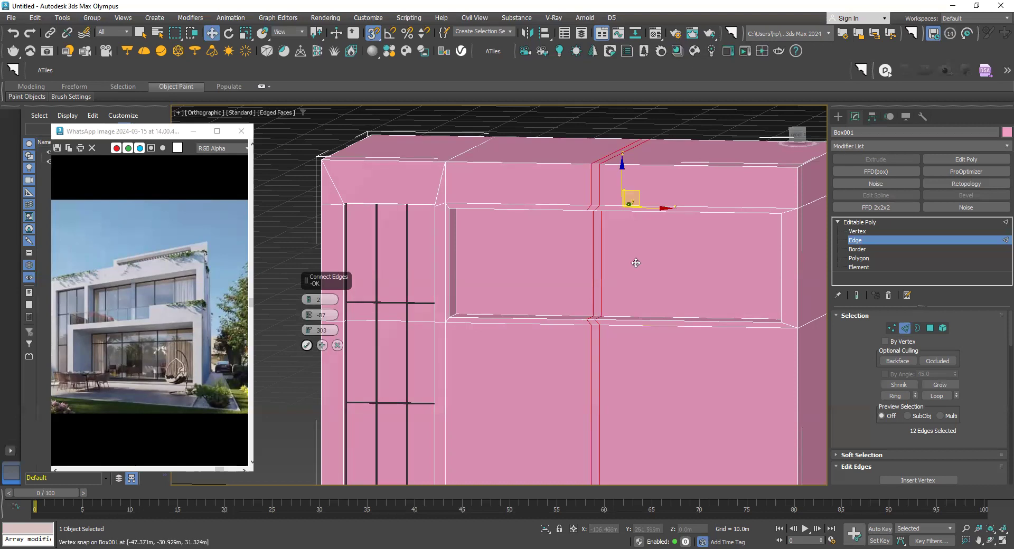
key("Return")
Step: Select the thin strip polygon between the new edges and extrude it into a mullion
left_click(873, 255)
left_click(596, 246)
middle_click_drag(597, 246, 582, 237, "alt")
right_click(583, 238)
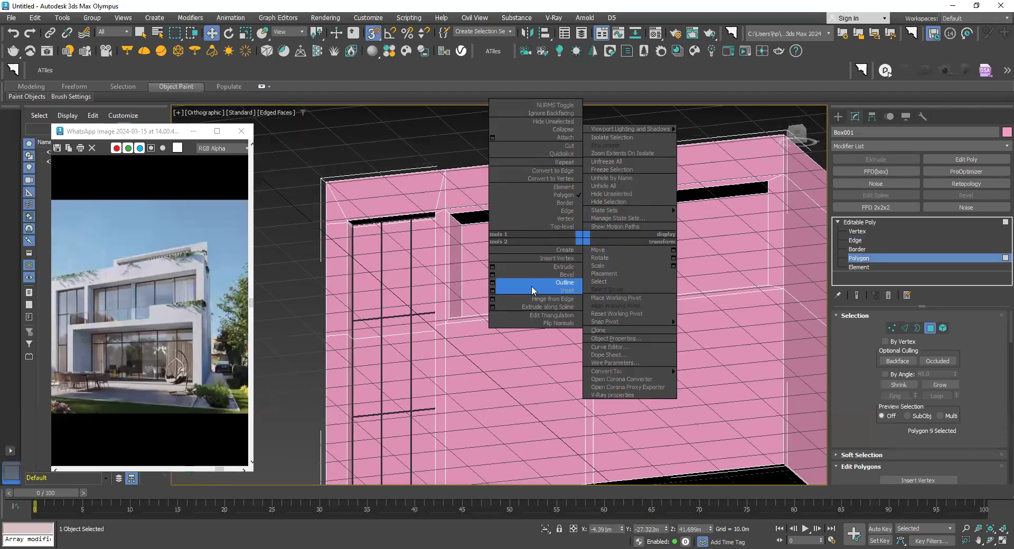
left_click(495, 267)
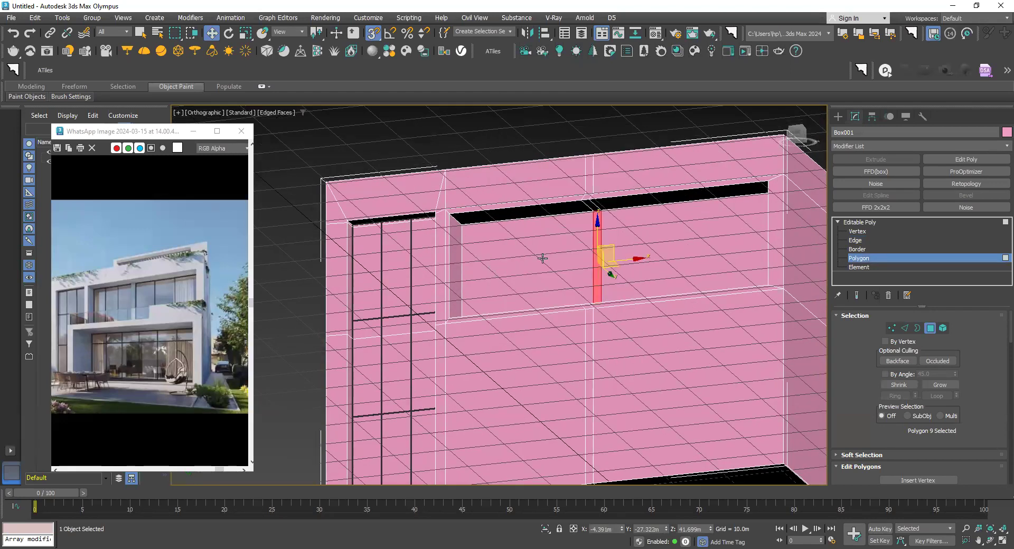
middle_click_drag(543, 258, 323, 317, "alt")
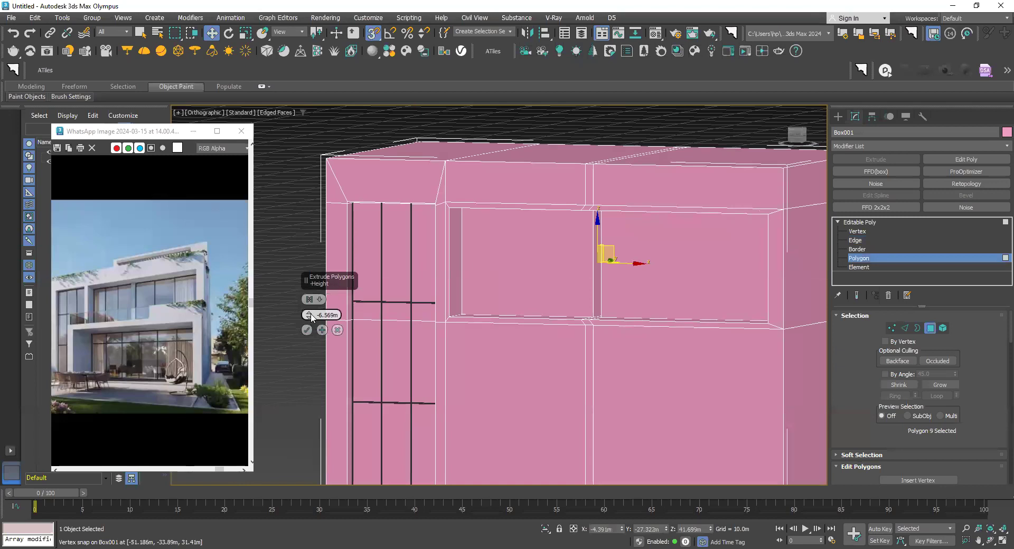
left_click_drag(310, 305, 310, 302)
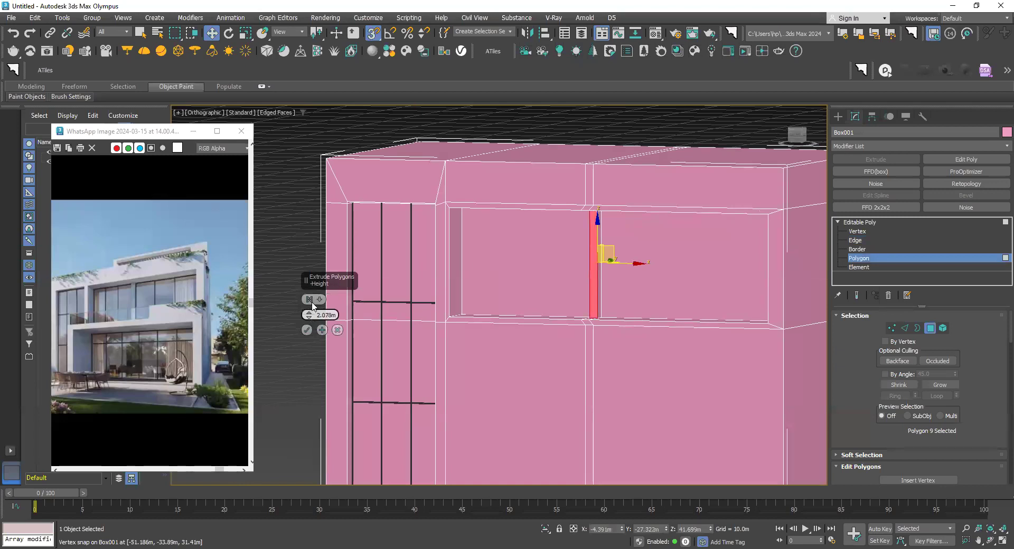
middle_click_drag(570, 303, 591, 291)
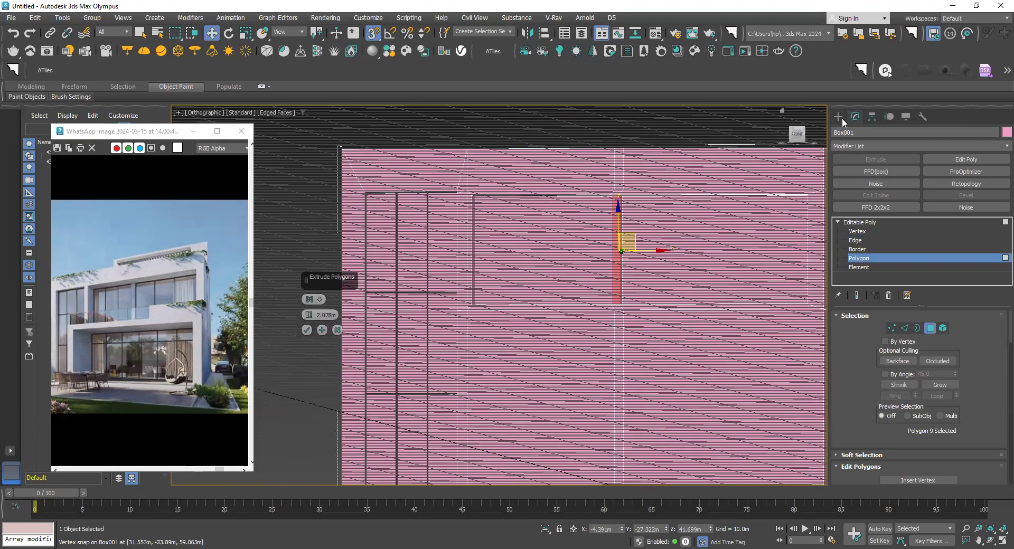
left_click(838, 116)
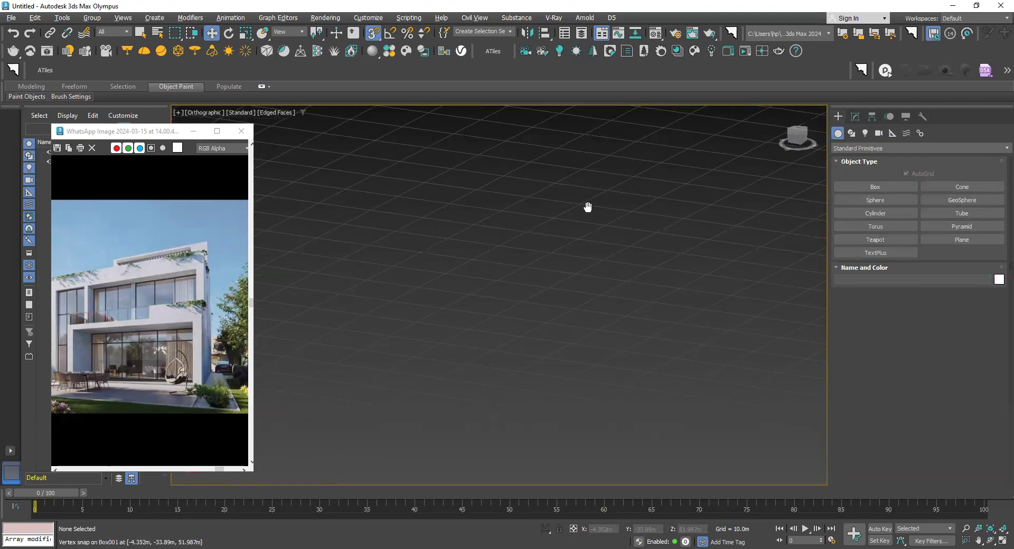
Step: In perspective view, extrude the pink box's niche strip polygon by 2.078 m
middle_click_drag(630, 154, 591, 213, "alt")
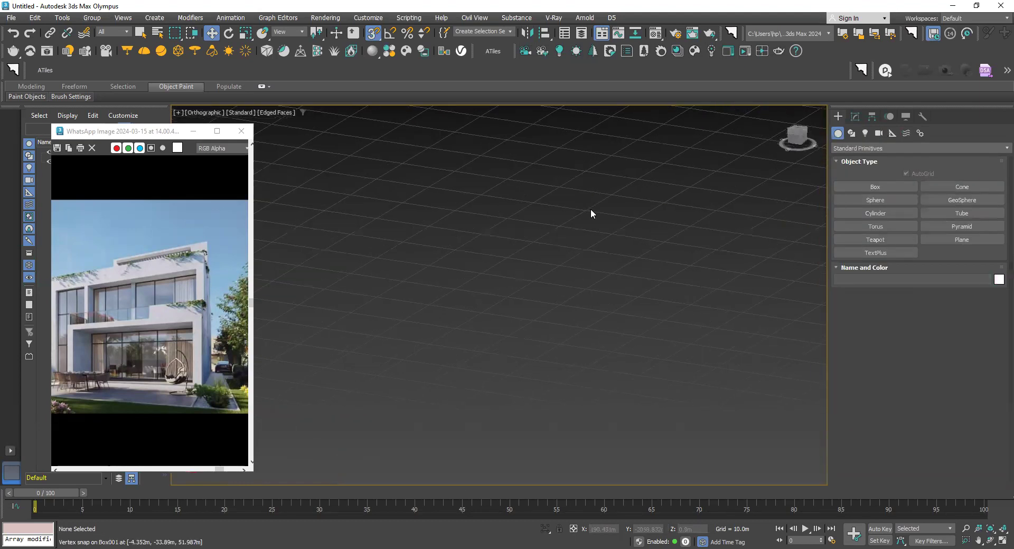
key("p")
middle_click_drag(565, 219, 521, 331, "alt")
left_click(522, 331)
left_click(859, 114)
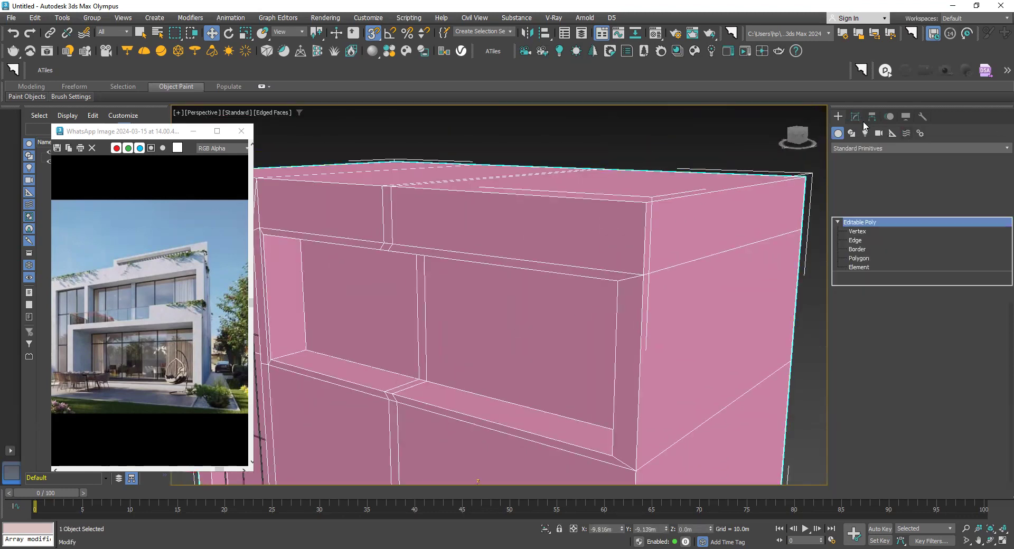
left_click(859, 259)
left_click(428, 323)
right_click(418, 309)
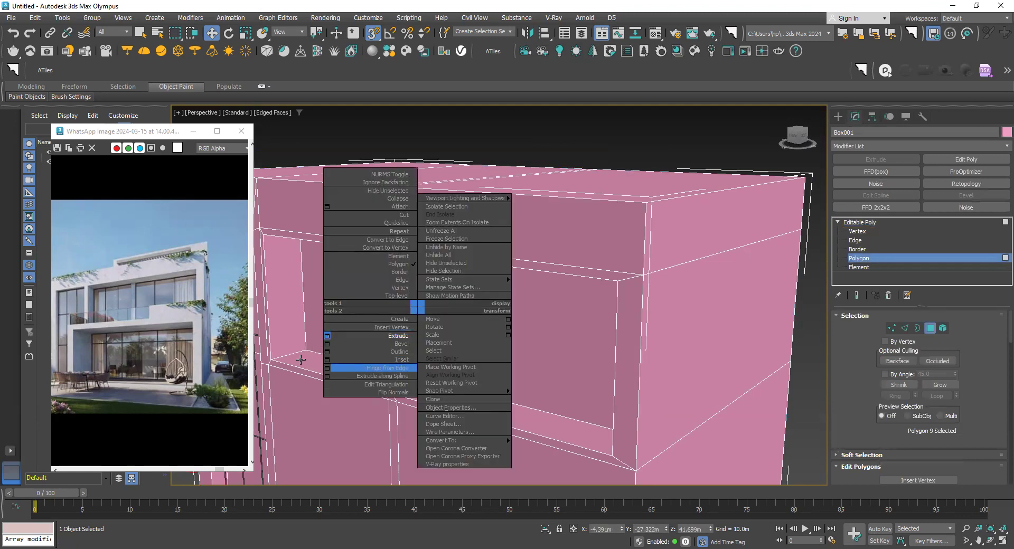
left_click(327, 336)
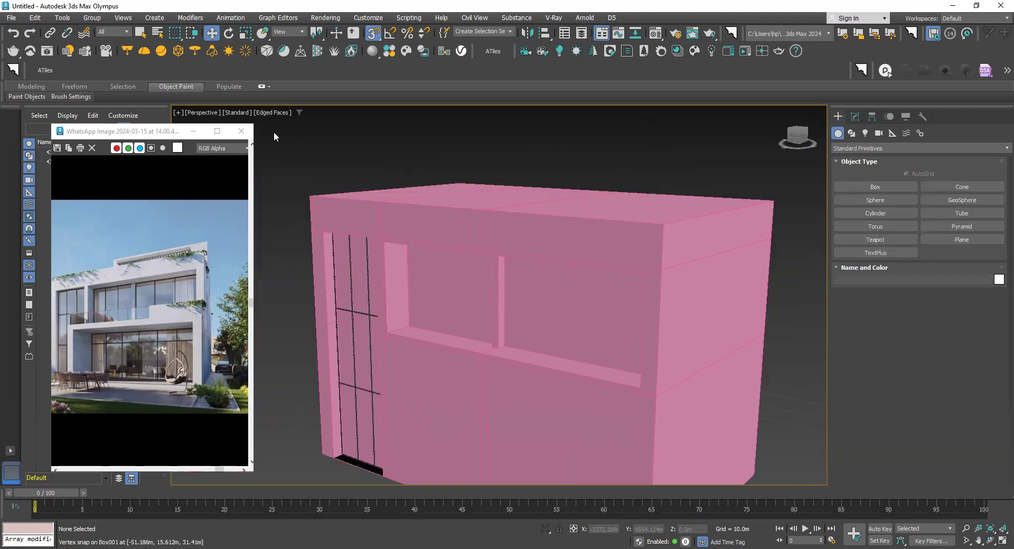
Step: Turn off Edged Faces so the viewport shows Default Shading, then select the box
left_click(278, 113)
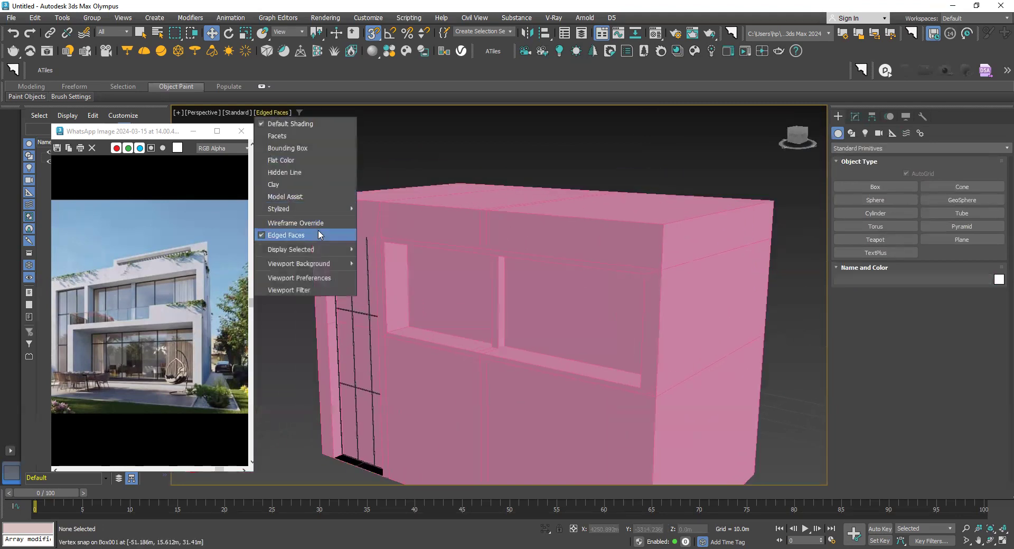
scroll(475, 309, "up", 2)
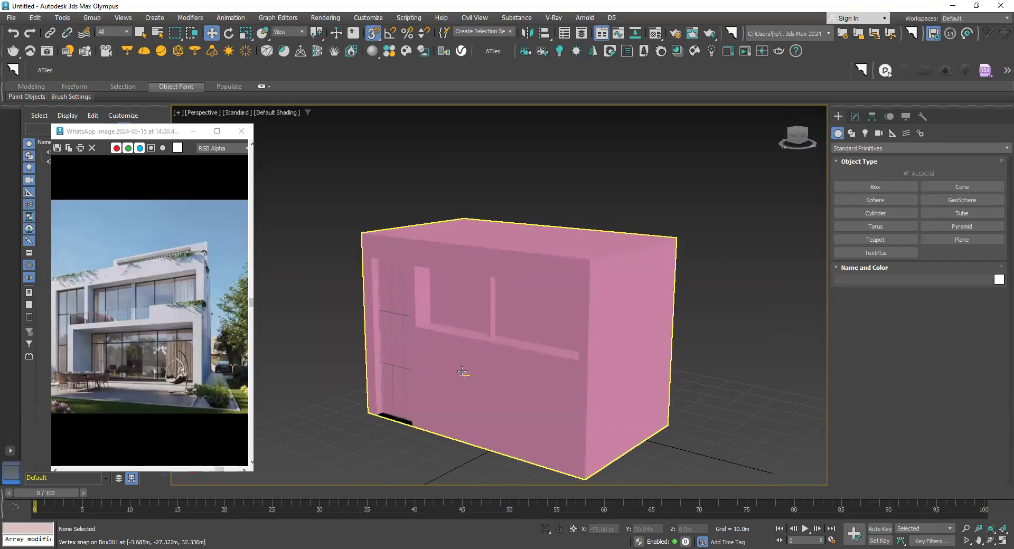
scroll(117, 309, "up", 2)
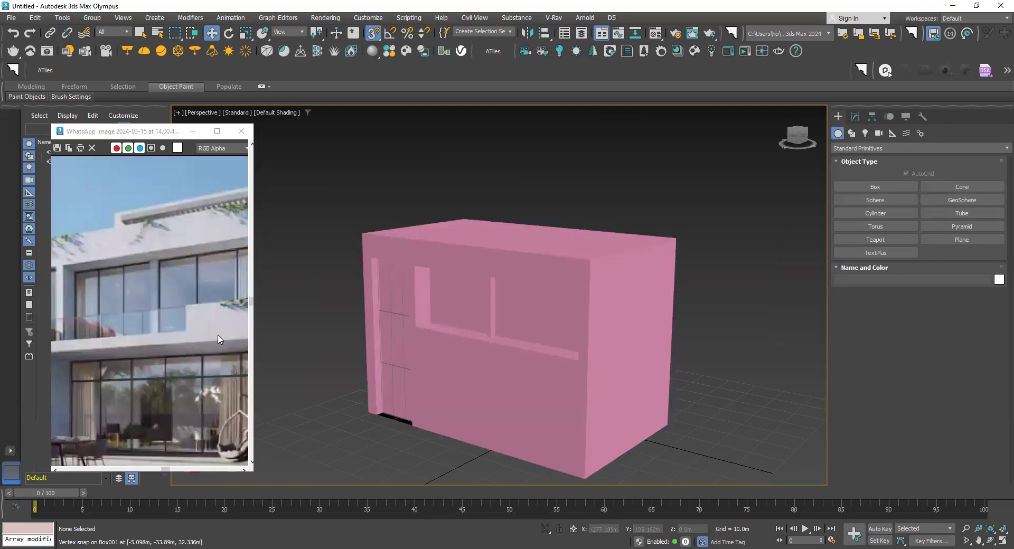
left_click(513, 297)
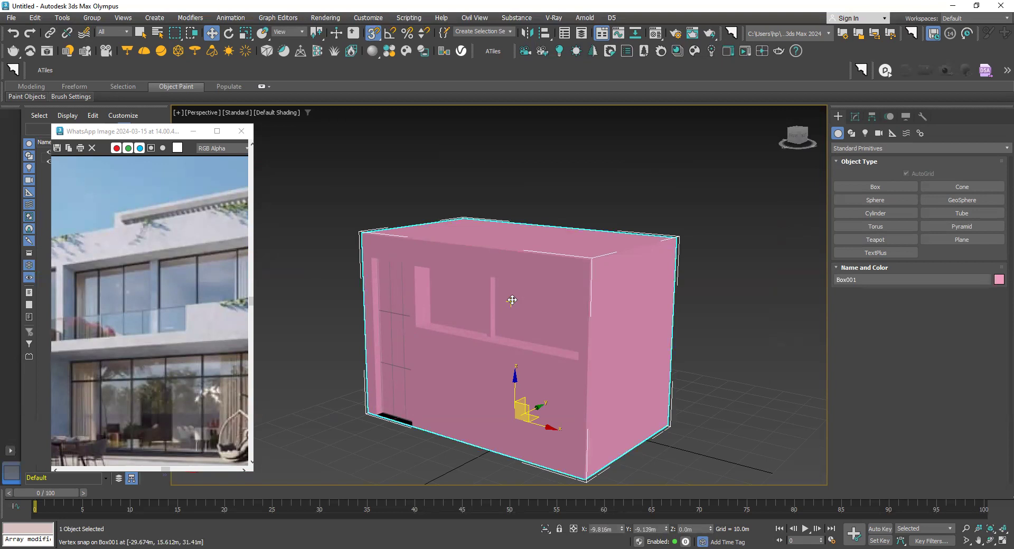
Step: Select the box's thin vertical mullion polygon at Polygon level
scroll(512, 300, "up", 5)
left_click(857, 120)
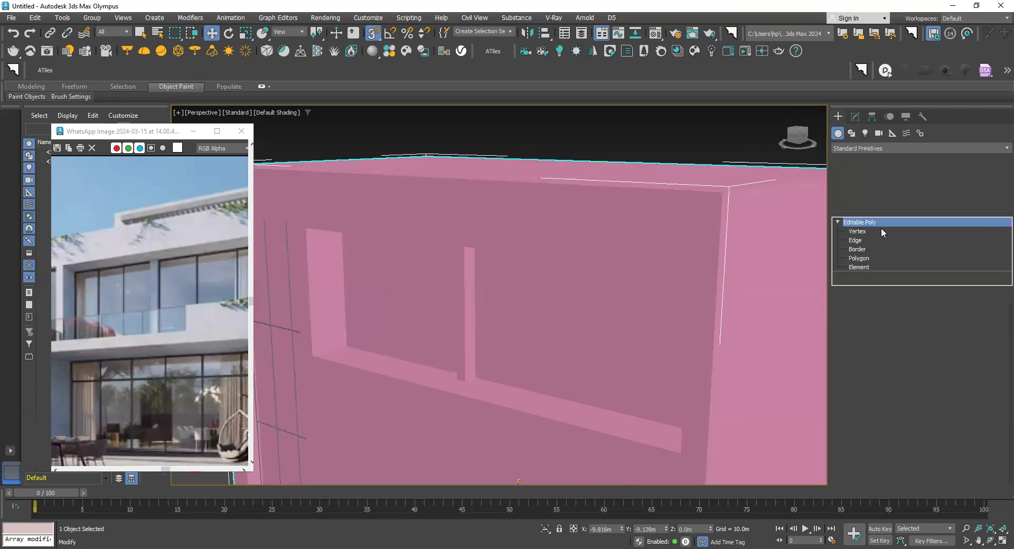
left_click(859, 259)
left_click(469, 317)
scroll(521, 347, "down", 3)
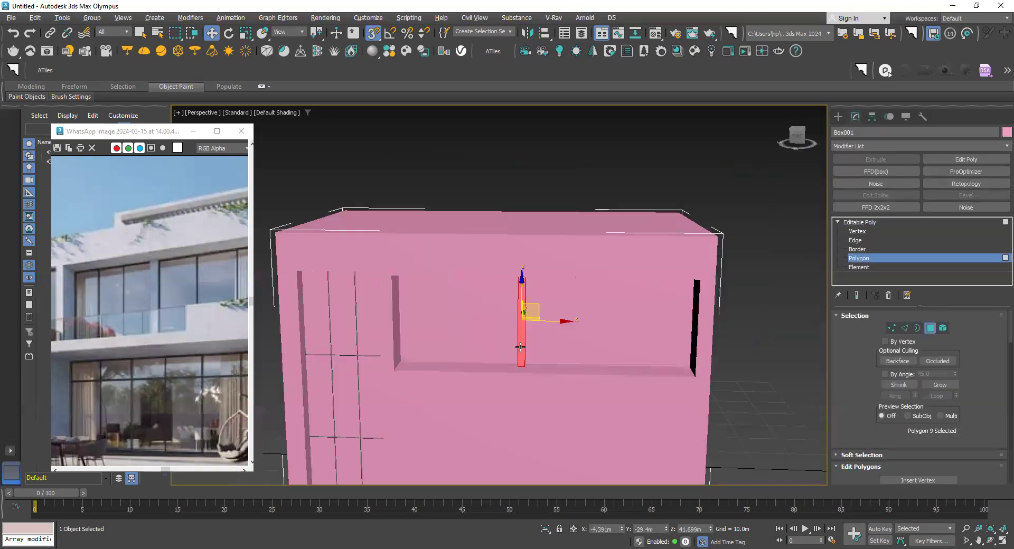
scroll(520, 347, "down", 3)
scroll(480, 351, "up", 3)
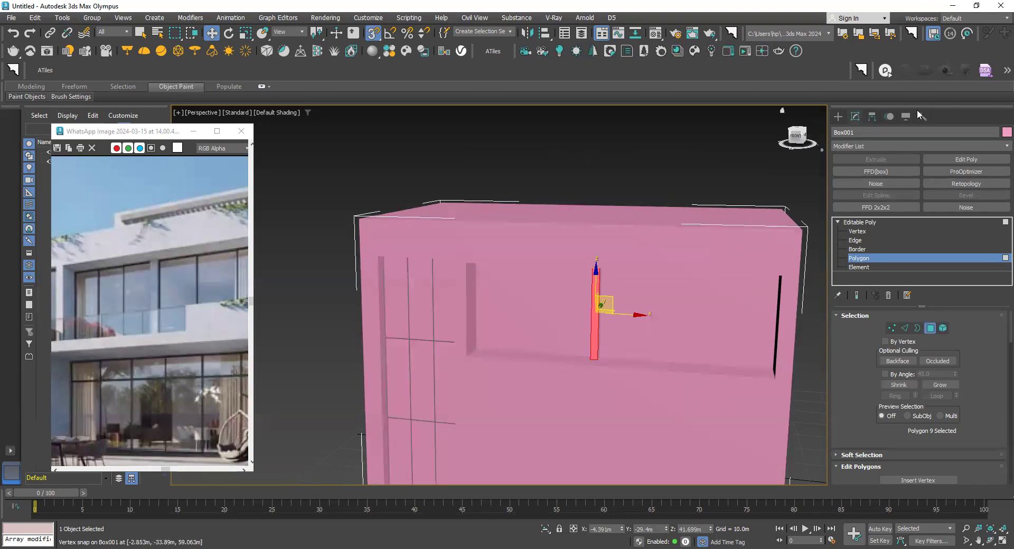
Step: Activate Plane creation with AutoGrid on and zoom in on the wall
left_click(840, 116)
left_click(962, 240)
scroll(607, 287, "up", 3)
scroll(607, 287, "up", 3)
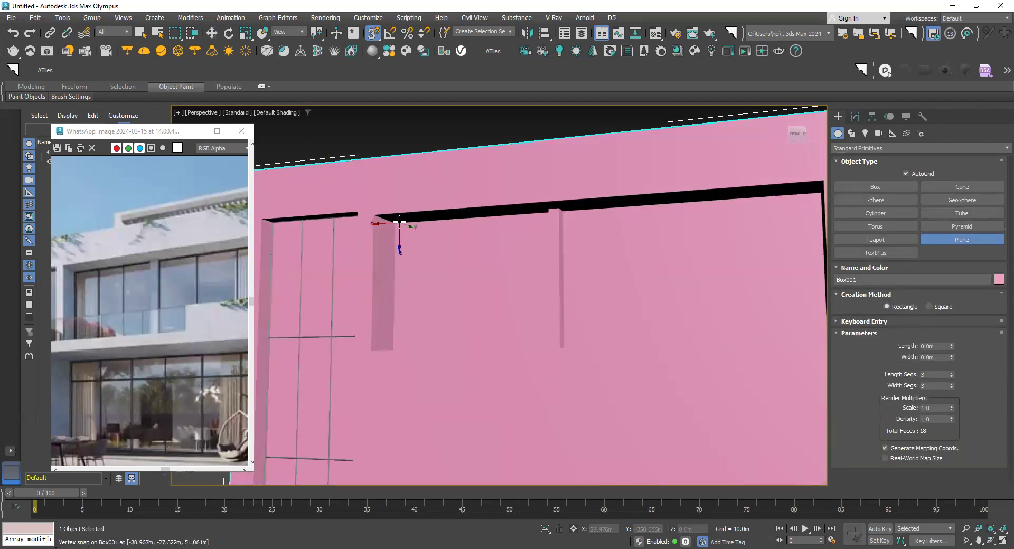
Step: In front view with edged faces, draw planes over the left and right upper window openings
key("f")
scroll(460, 198, "down", 2)
scroll(475, 190, "up", 5)
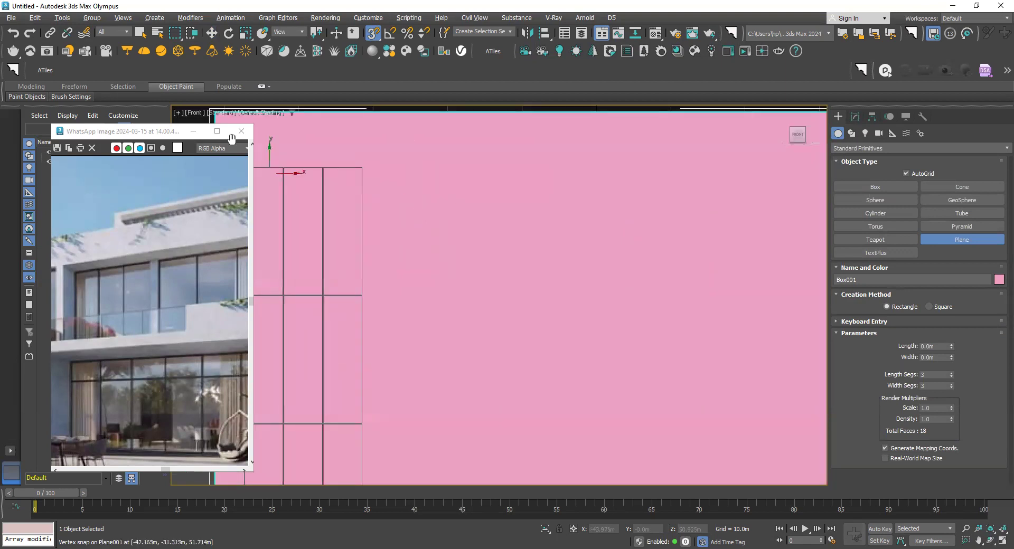
left_click(262, 113)
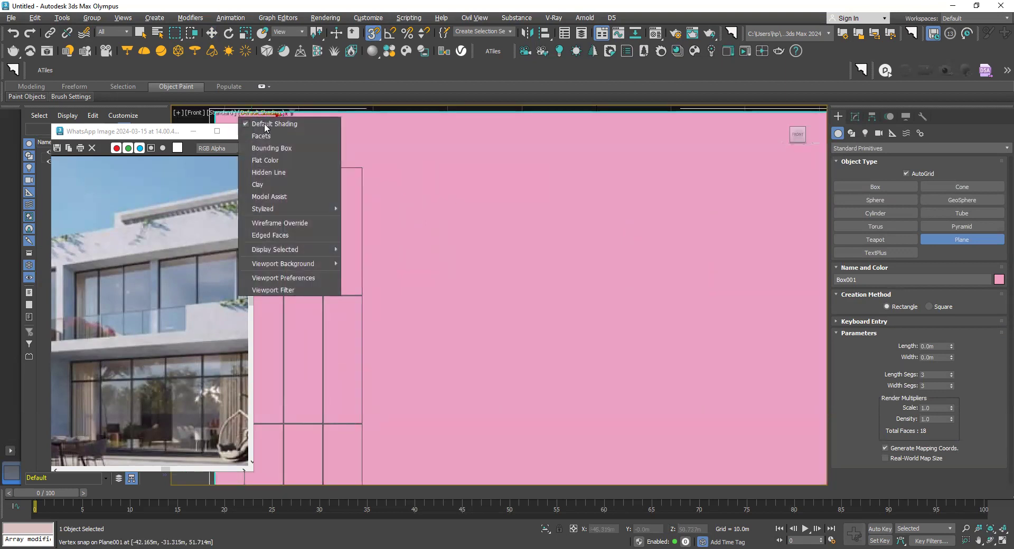
left_click(270, 235)
mouse_move(381, 172)
left_mouse_down()
mouse_move(502, 308)
mouse_move(558, 309)
left_mouse_up()
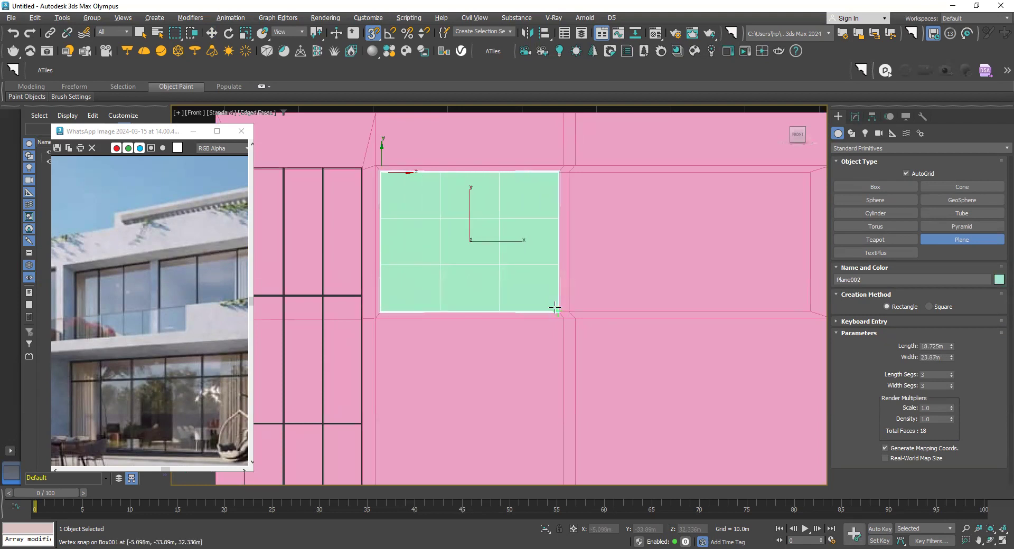
left_click_drag(569, 173, 808, 308)
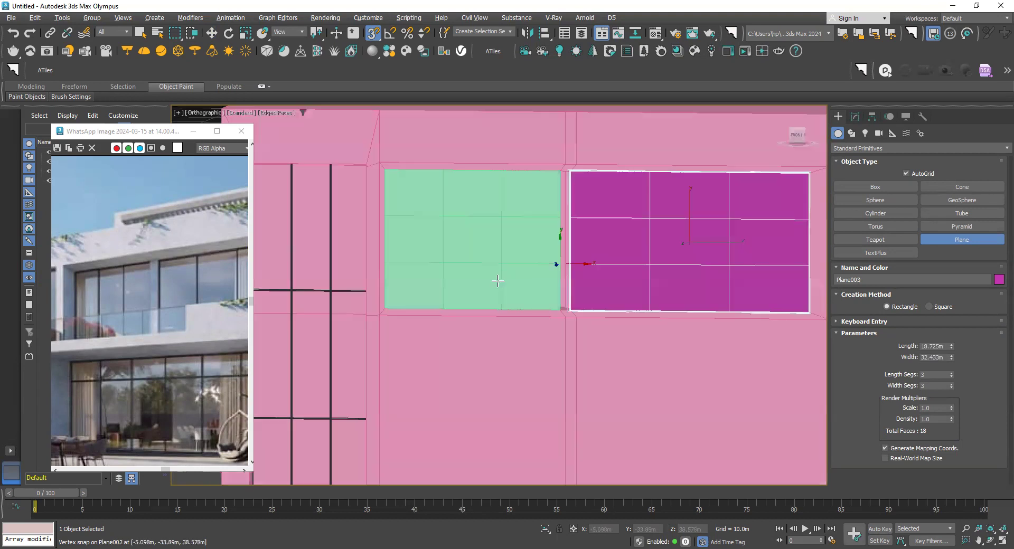
Step: Set the green plane to 1 length segment, keeping 3 width segments
mouse_move(556, 262)
middle_mouse_down("alt")
mouse_move(468, 315)
mouse_move(485, 316)
middle_mouse_up("alt")
scroll(471, 154, "up", 3)
left_click(211, 33)
middle_click_drag(645, 262, 636, 210, "alt")
left_click(547, 235)
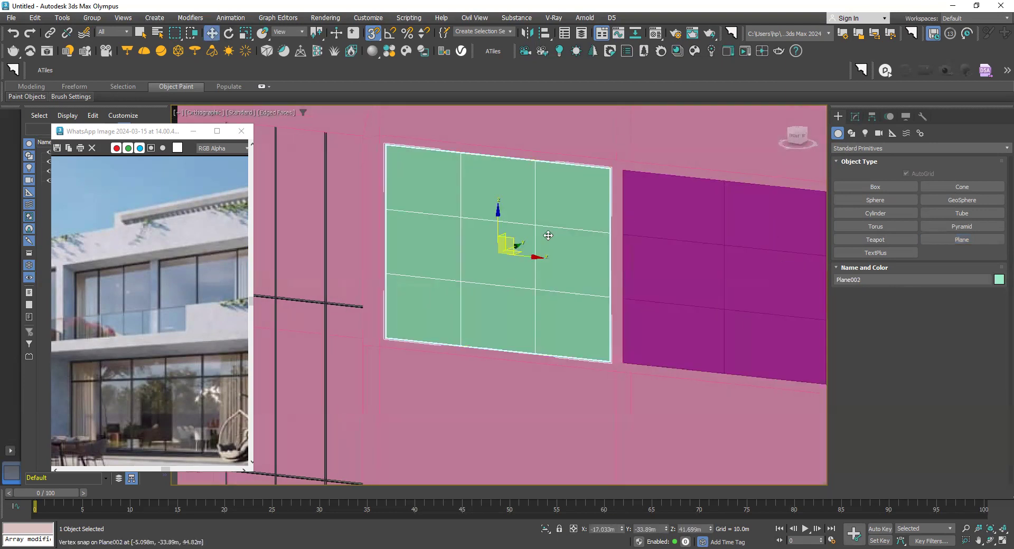
left_click(855, 116)
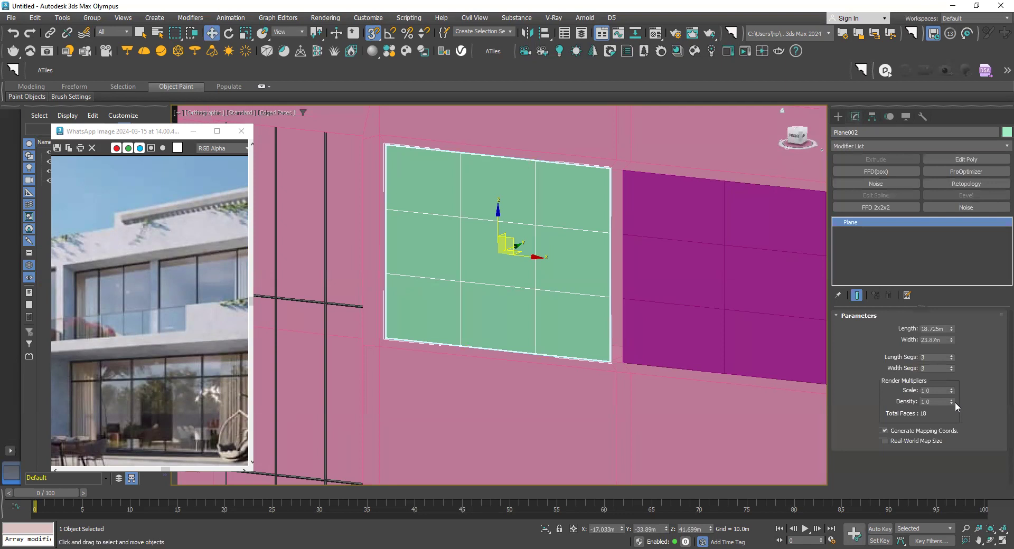
left_click(950, 371)
left_click(952, 365)
left_click(950, 360)
left_click(951, 360)
Step: Reduce the magenta Plane003 to 1 length segment as well
left_click(772, 306)
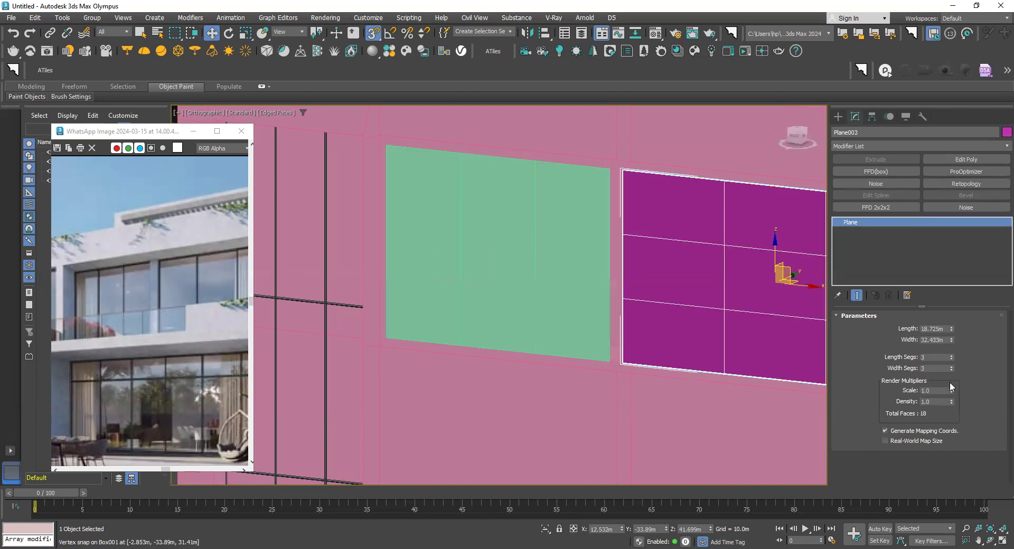
left_click(952, 360)
left_click(952, 360)
mouse_move(717, 396)
middle_mouse_down("alt")
mouse_move(647, 399)
mouse_move(543, 366)
mouse_move(543, 378)
middle_mouse_up("alt")
scroll(95, 299, "down", 3)
scroll(95, 299, "up", 3)
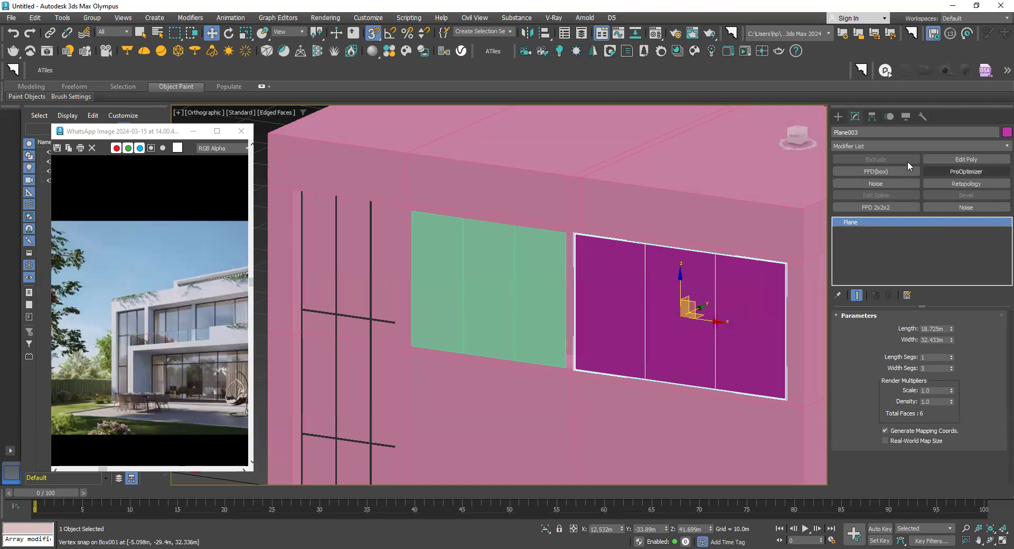
Step: Add a Lattice modifier to the magenta plane: Struts Only from Edges, 0.1 m radius
left_click(908, 148)
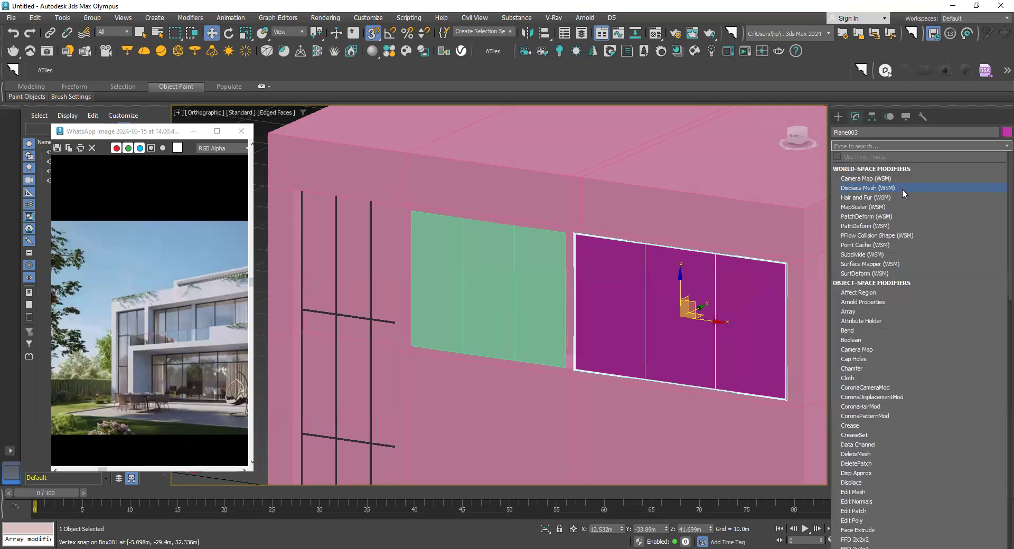
type("l")
key("Return")
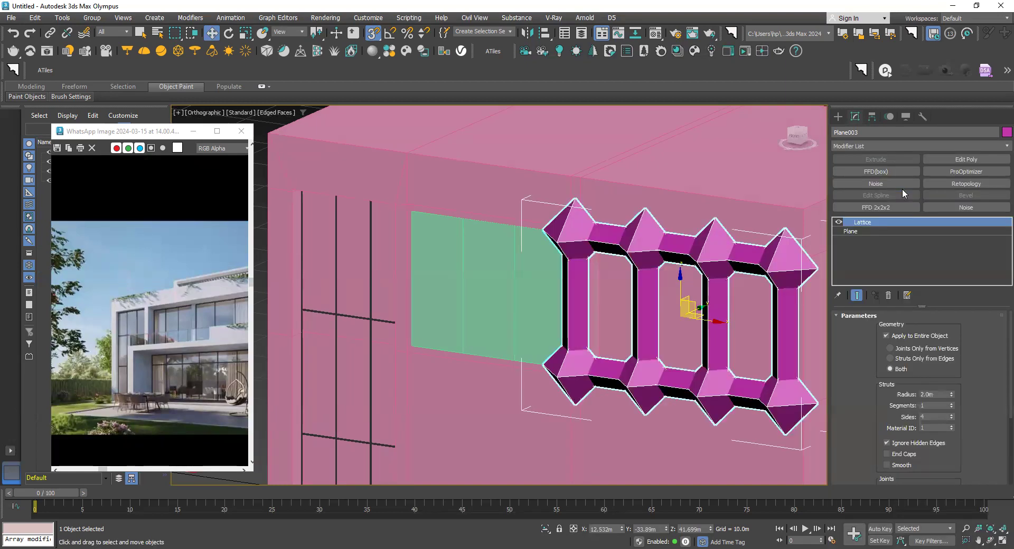
left_click(889, 358)
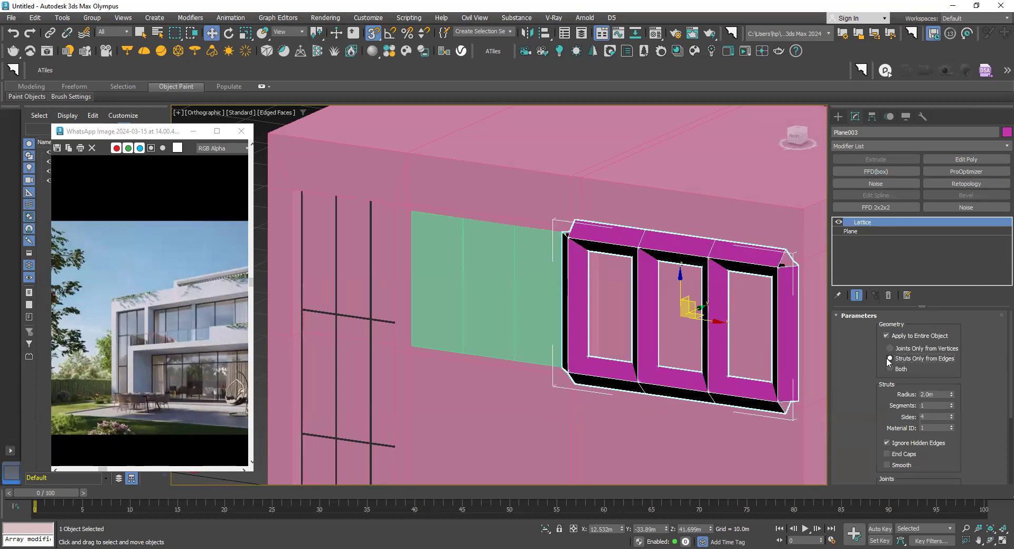
left_click_drag(942, 394, 869, 392)
type("0.1")
key("Return")
Step: Give the green plane the same struts-only Lattice with 0.1 m radius, then select both frames
left_click(475, 269)
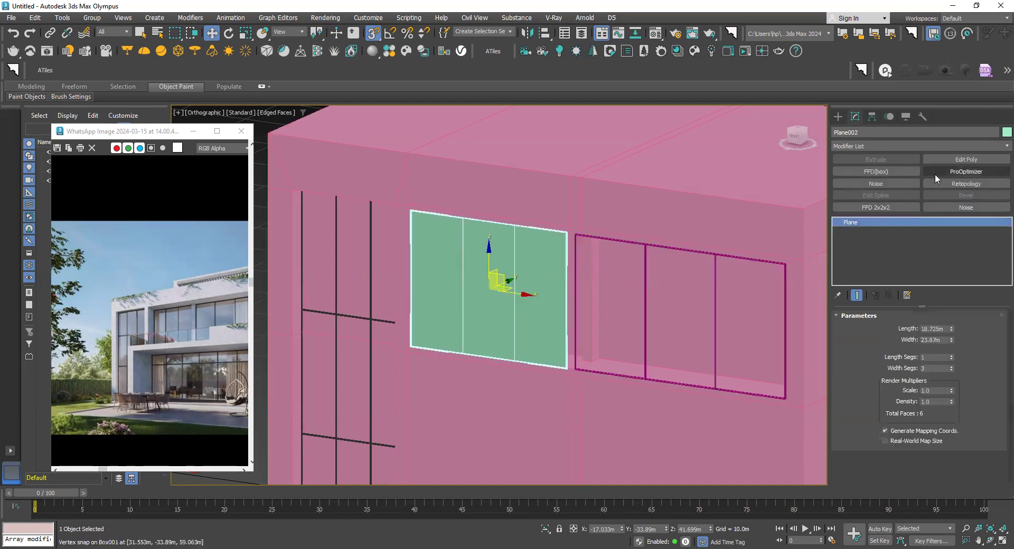
left_click(907, 144)
type("l")
key("Return")
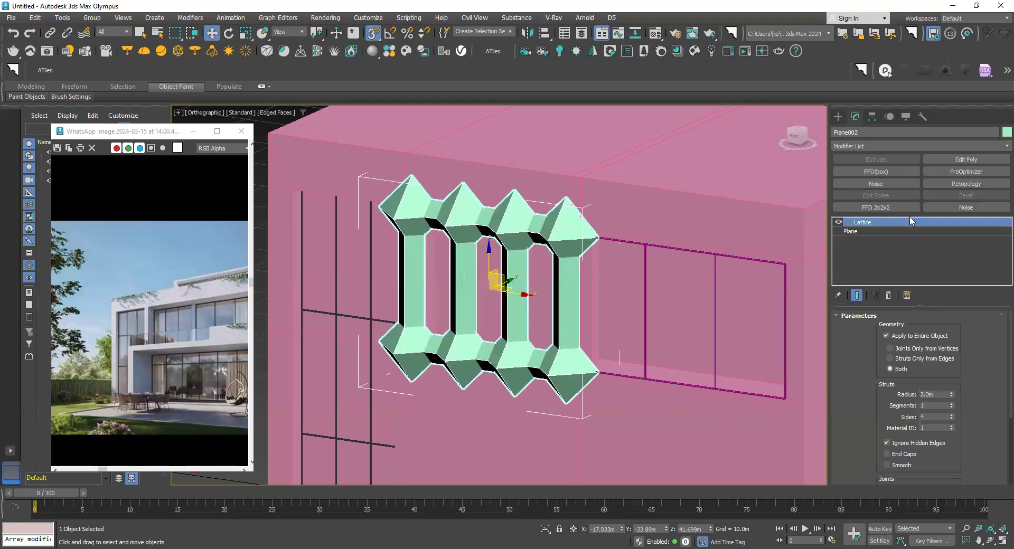
left_click(907, 358)
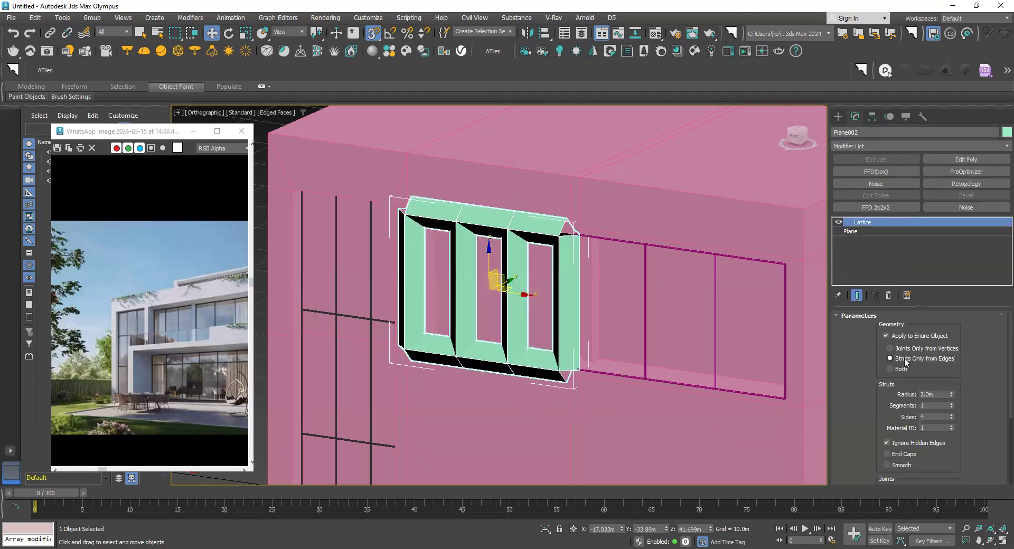
double_click(943, 395)
key("Return")
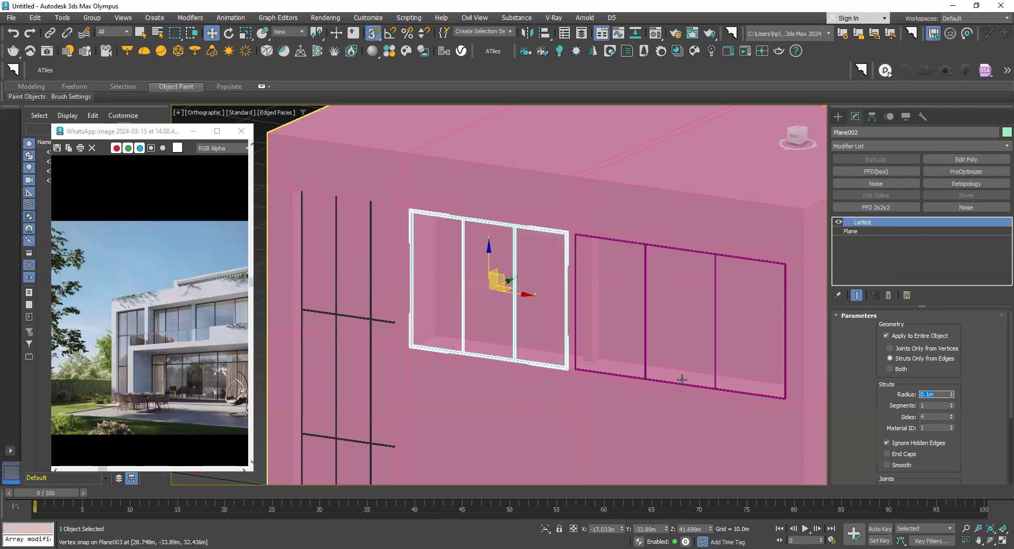
left_click(579, 285)
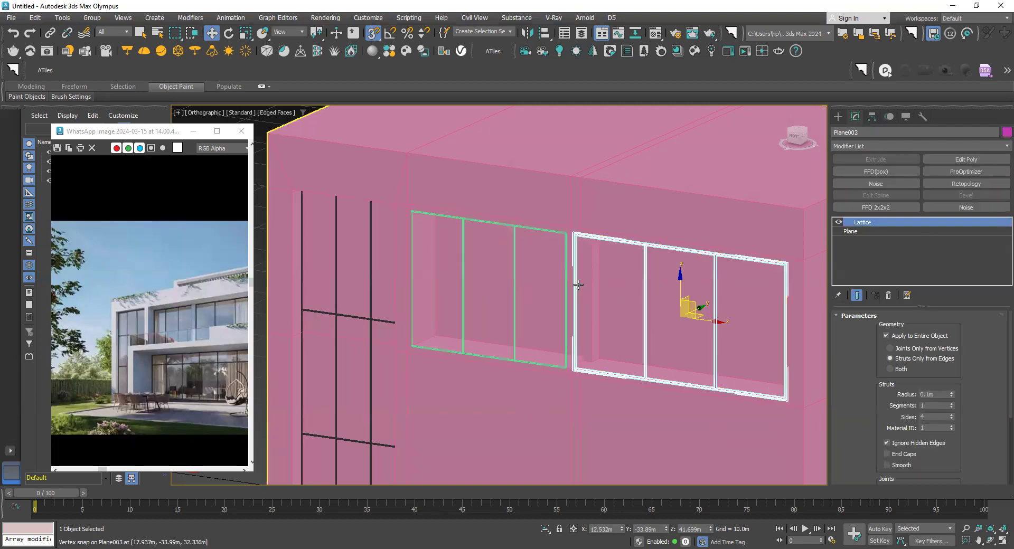
left_click(561, 270, "ctrl")
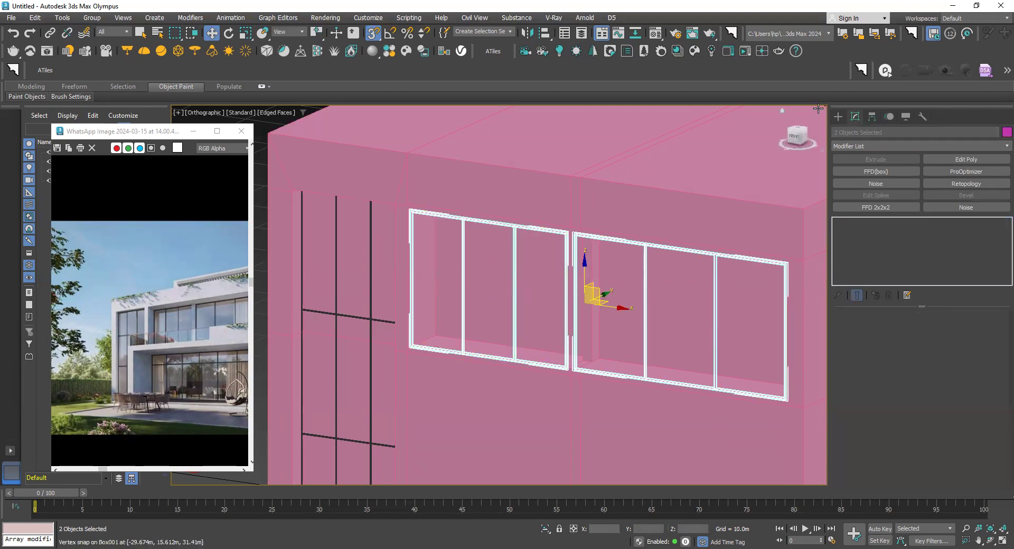
Step: With snap off, move both window frames along Y back into the wall recess, checking in front view
left_click(837, 117)
middle_click_drag(541, 296, 550, 309, "alt")
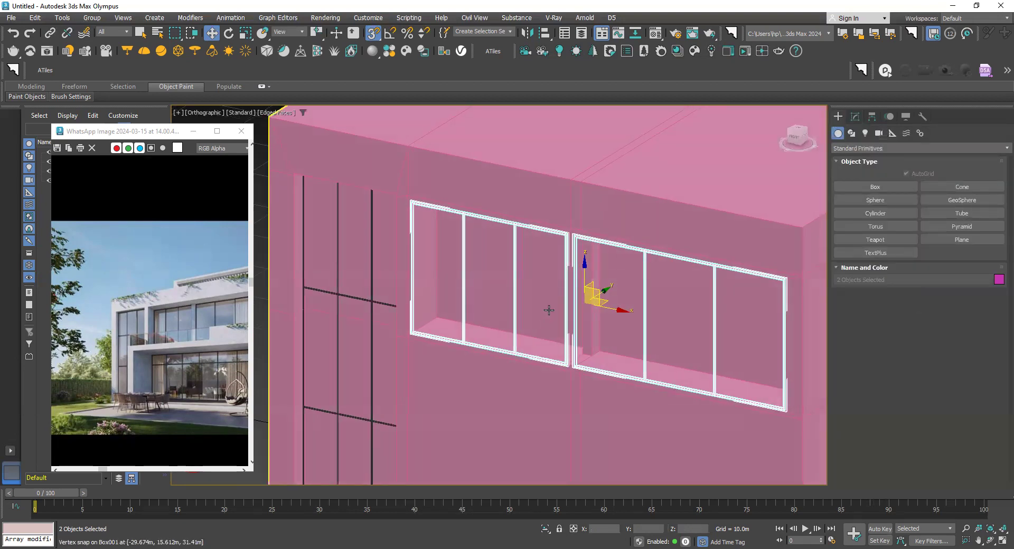
key("s")
scroll(542, 299, "up", 3)
mouse_move(548, 322)
middle_mouse_down("alt")
mouse_move(531, 338)
mouse_move(538, 332)
middle_mouse_up("alt")
left_click_drag(573, 291, 650, 254)
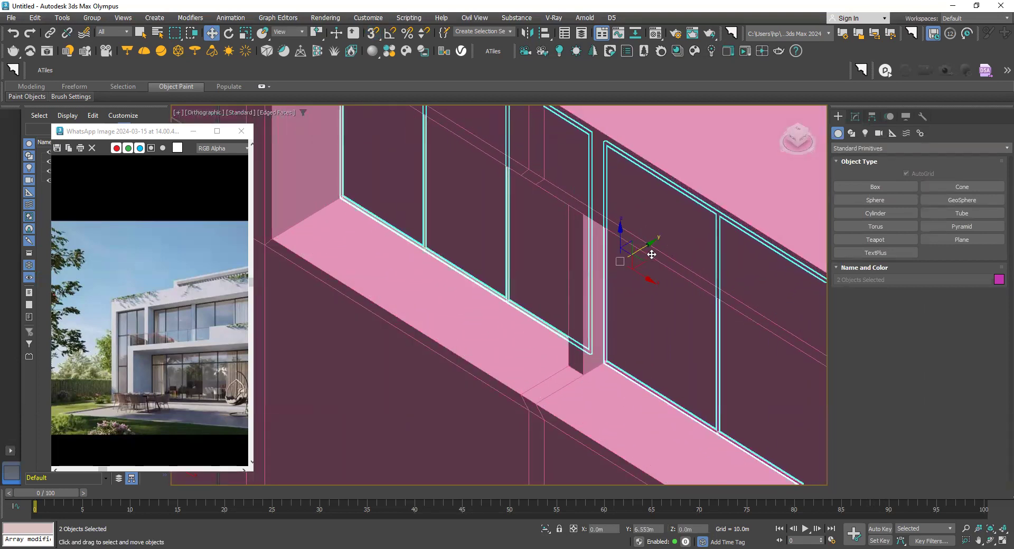
left_click_drag(650, 254, 647, 256)
key("f")
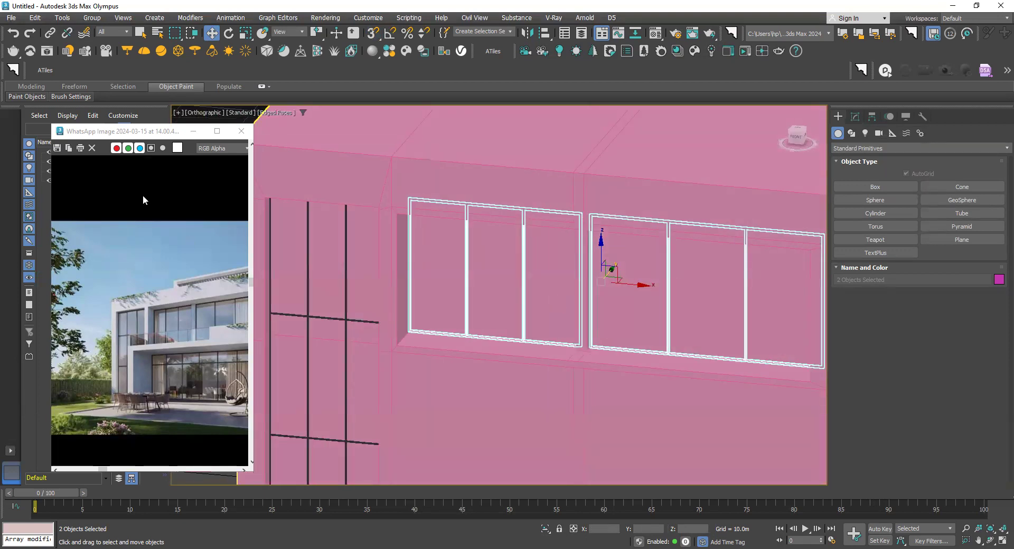
left_click(491, 224)
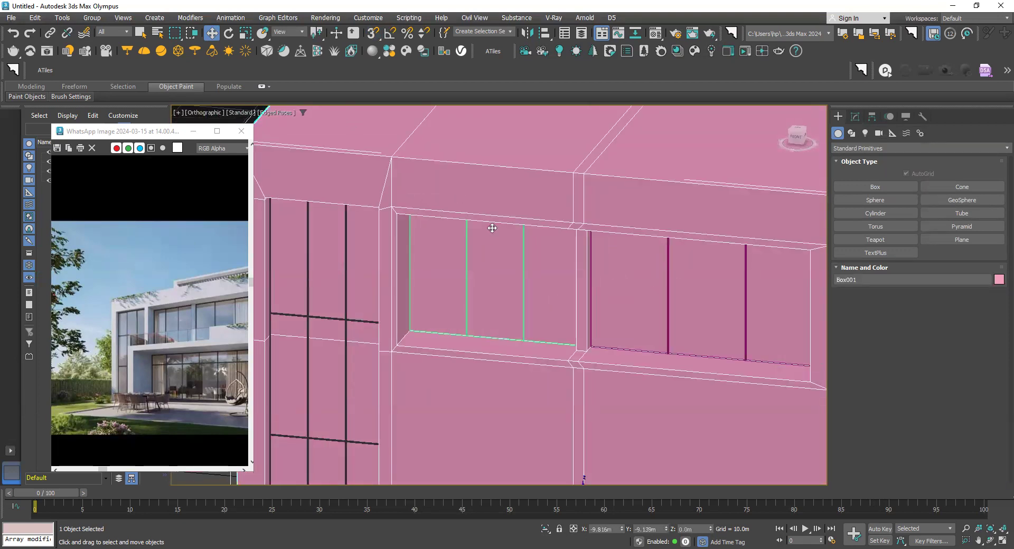
left_click(525, 259)
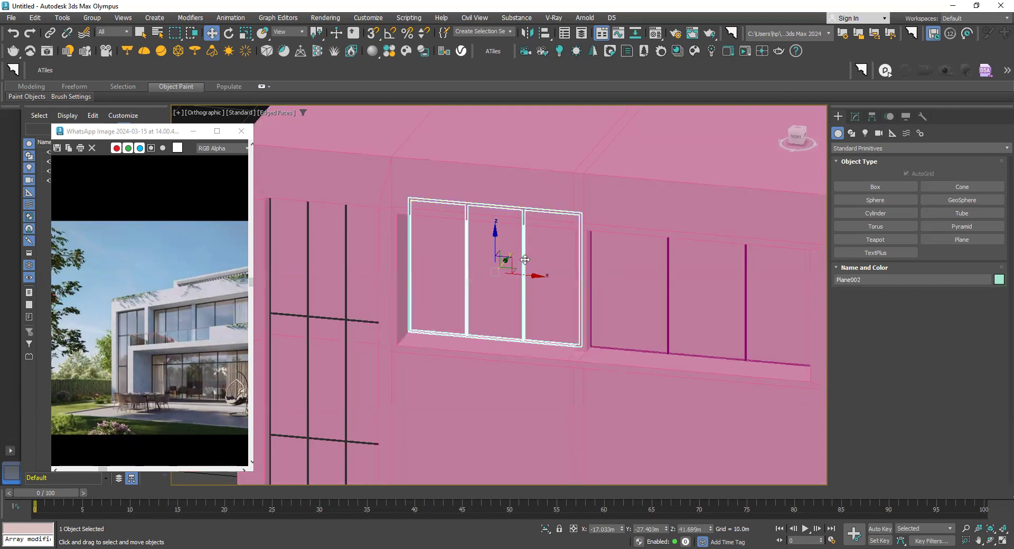
left_click(669, 275, "ctrl")
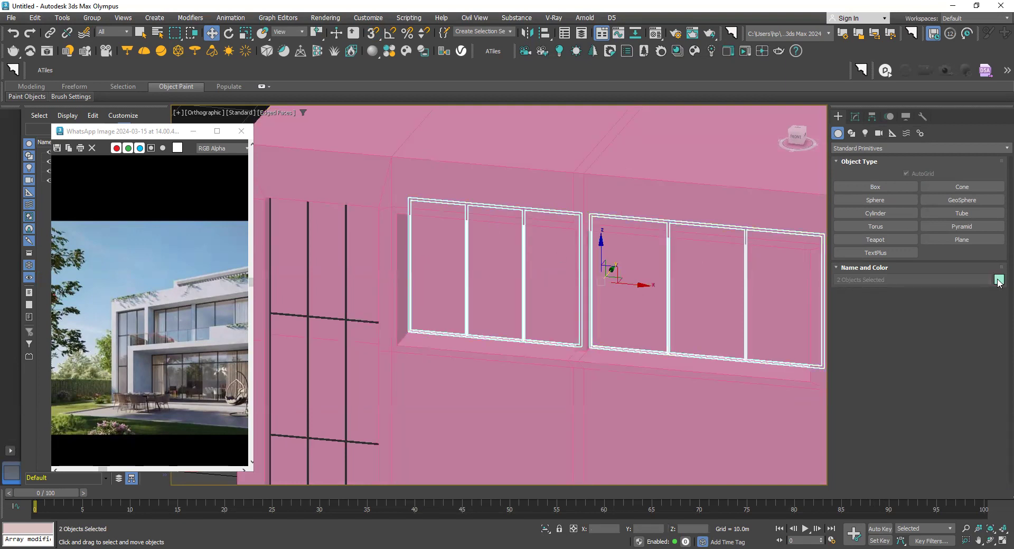
Step: Colour both lattice window frames black against the pink walls
left_click(587, 304)
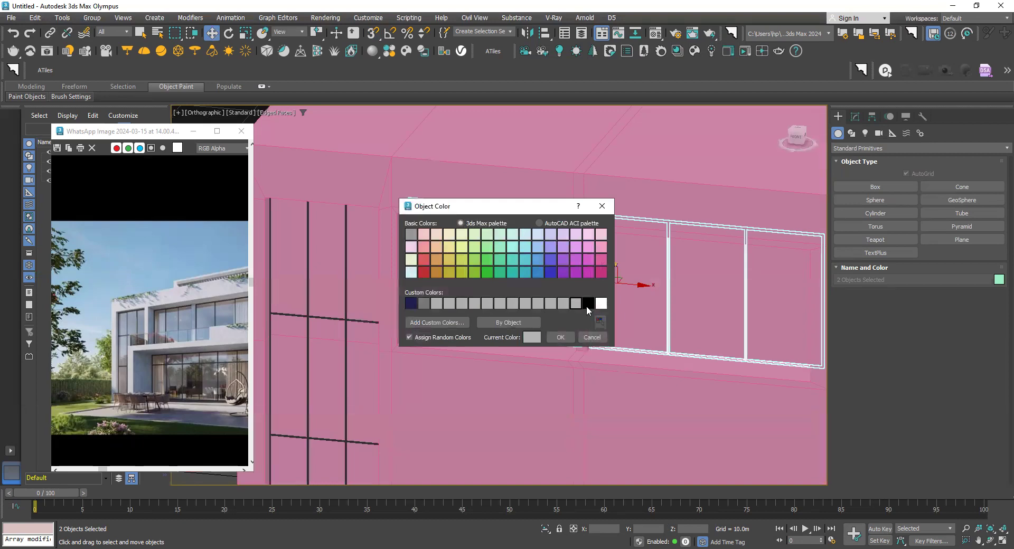
left_click(563, 341)
middle_click_drag(563, 340, 493, 319, "alt")
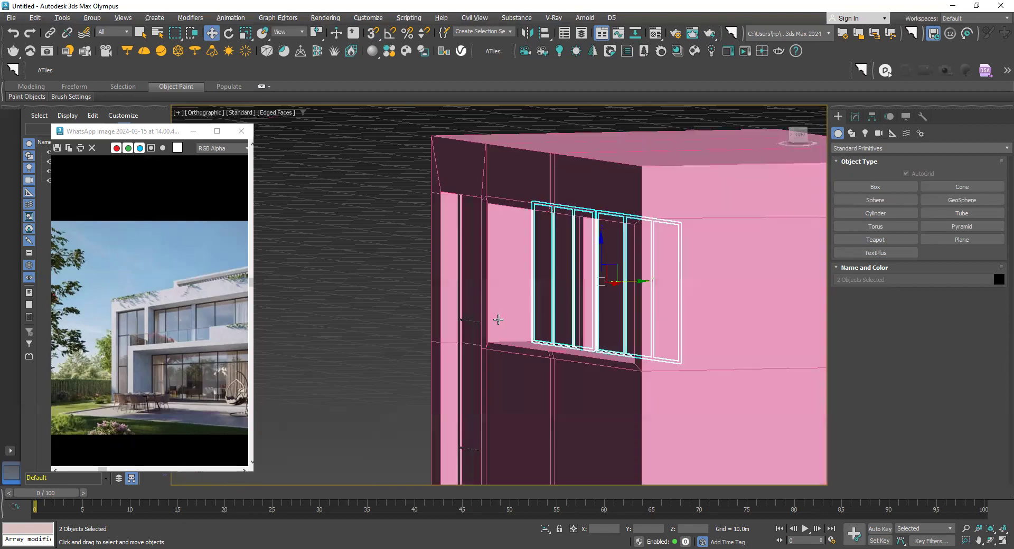
scroll(500, 319, "up", 3)
scroll(349, 302, "up", 3)
scroll(349, 302, "down", 3)
Step: Deselect the frames and switch to a framed Perspective view of the building
left_click(311, 258)
scroll(413, 259, "up", 3)
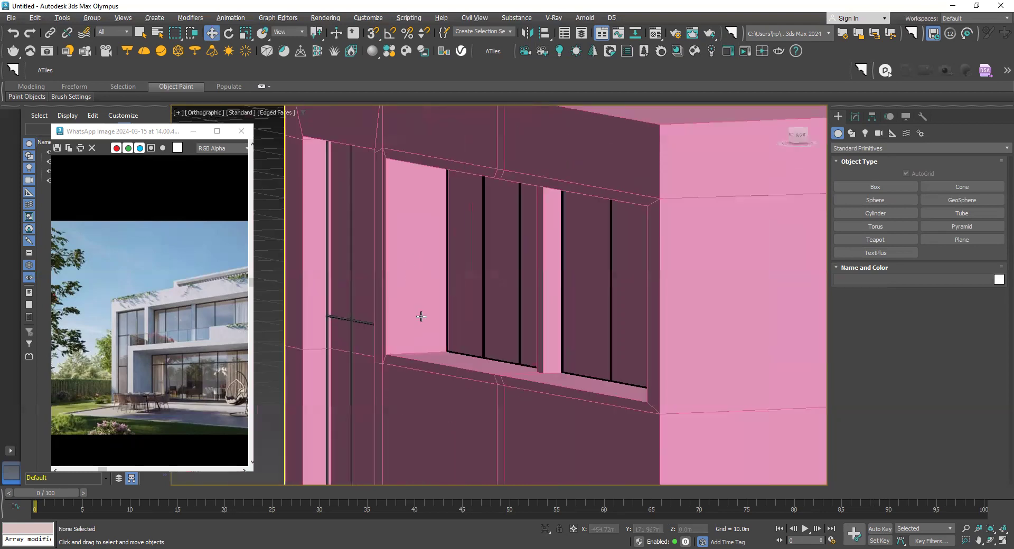
key("z")
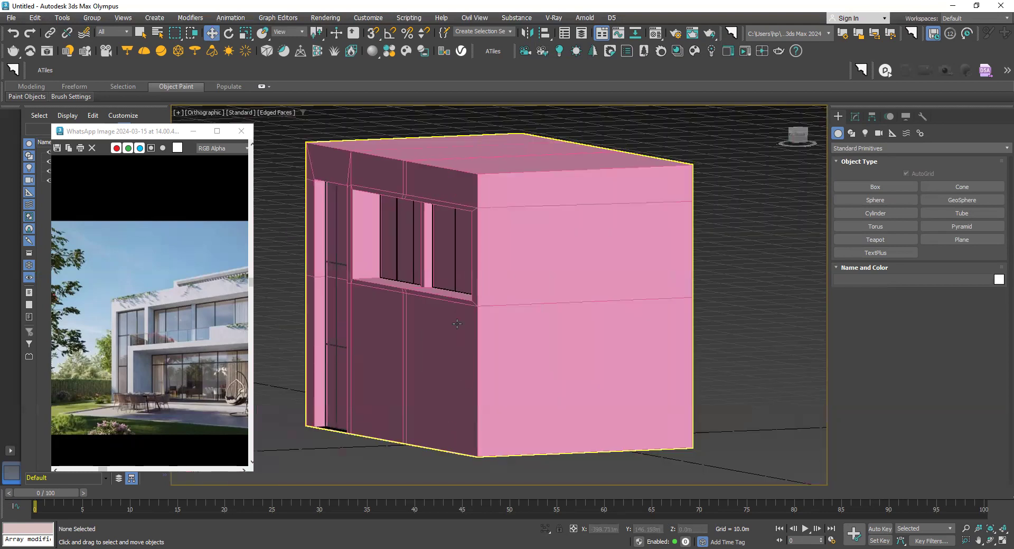
key("p")
key("z")
mouse_move(602, 238)
middle_mouse_down("alt")
mouse_move(607, 223)
mouse_move(627, 247)
mouse_move(617, 233)
middle_mouse_up("alt")
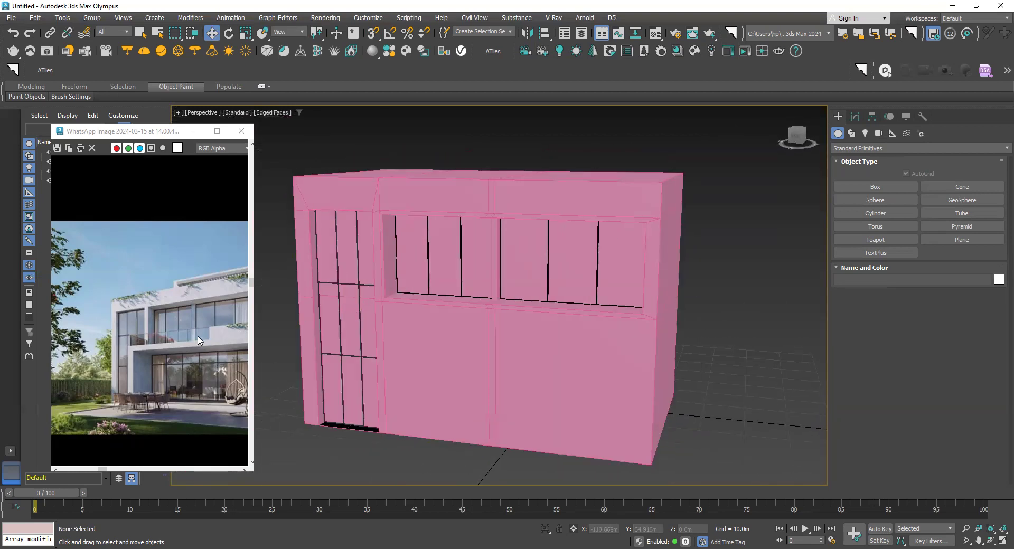
Step: Orbit around the building and select the pink building box
scroll(200, 340, "down", 2)
scroll(199, 341, "up", 2)
middle_click_drag(524, 406, 544, 398, "alt")
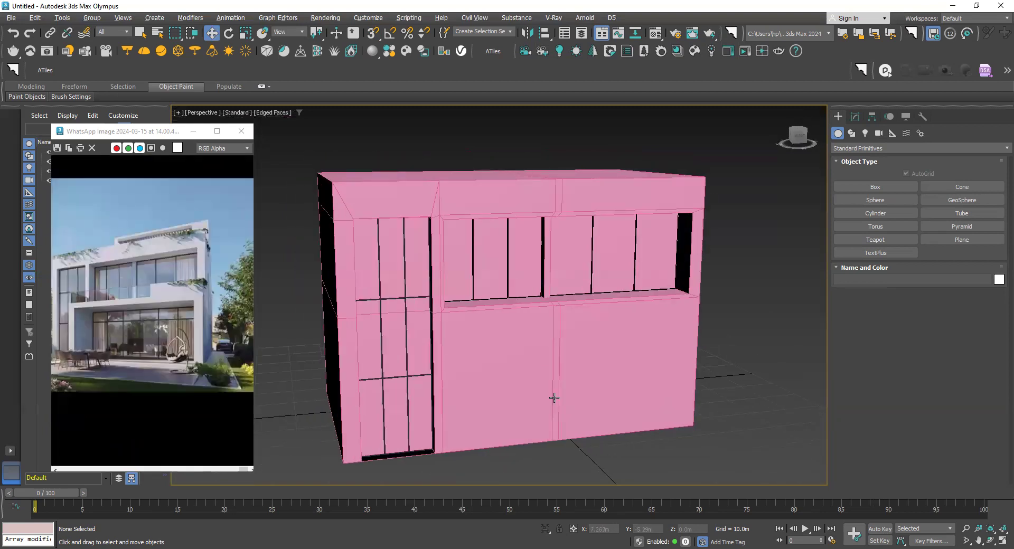
mouse_move(566, 421)
middle_mouse_down("alt")
mouse_move(541, 421)
mouse_move(566, 427)
mouse_move(550, 416)
middle_mouse_up("alt")
left_click(399, 299)
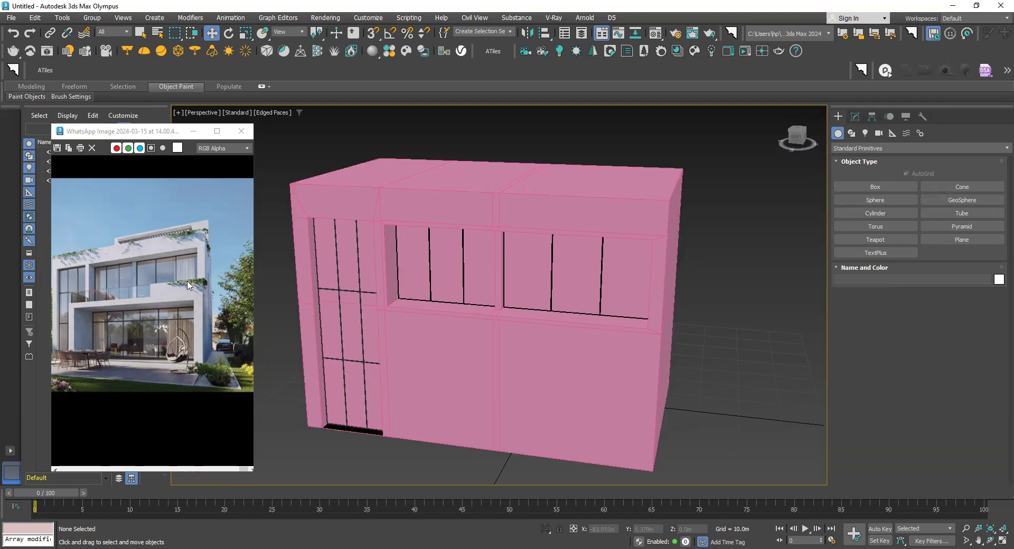
Step: Select the left window glass plane and zoom in on it
scroll(192, 324, "up", 2)
scroll(193, 323, "down", 2)
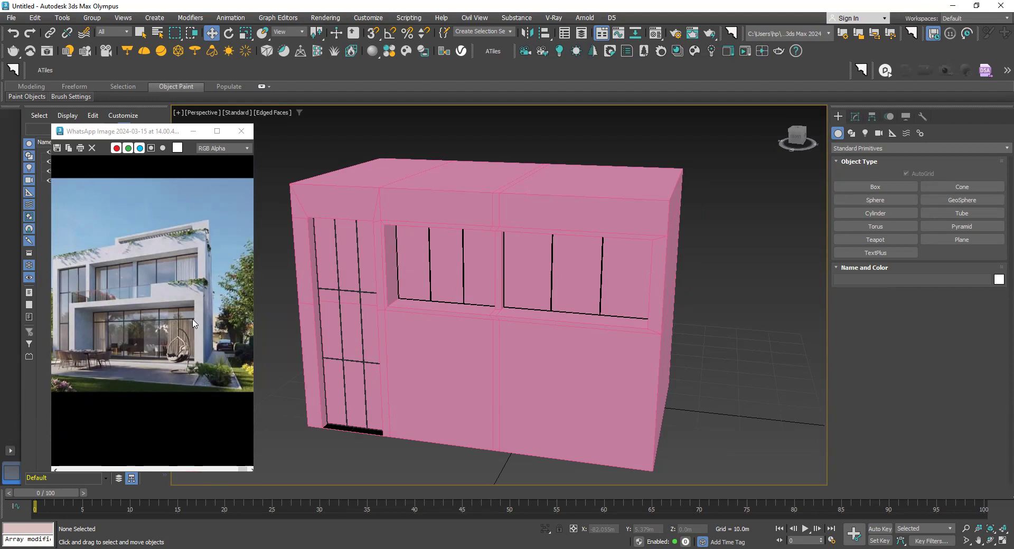
scroll(214, 288, "up", 2)
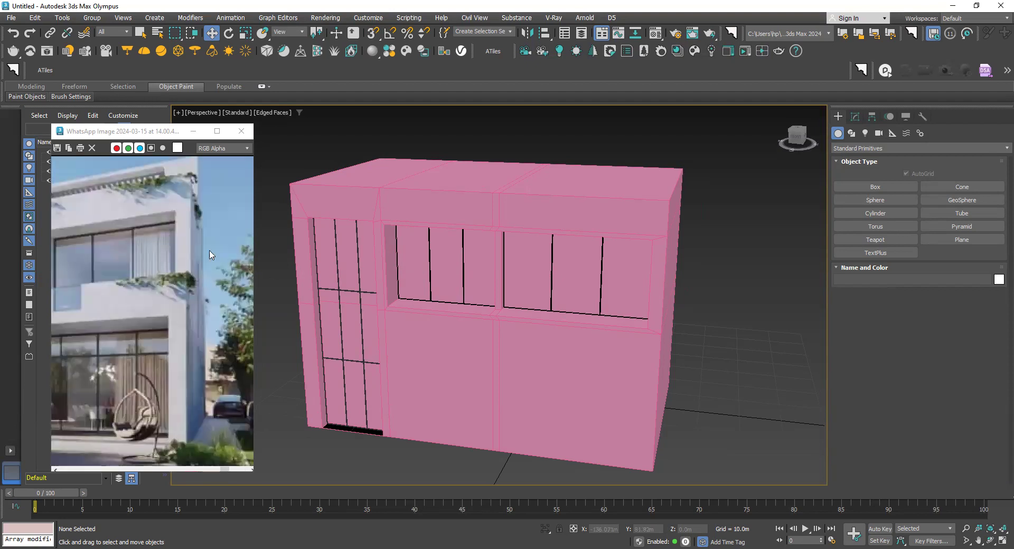
scroll(428, 288, "up", 3)
scroll(428, 287, "up", 2)
left_click(458, 230)
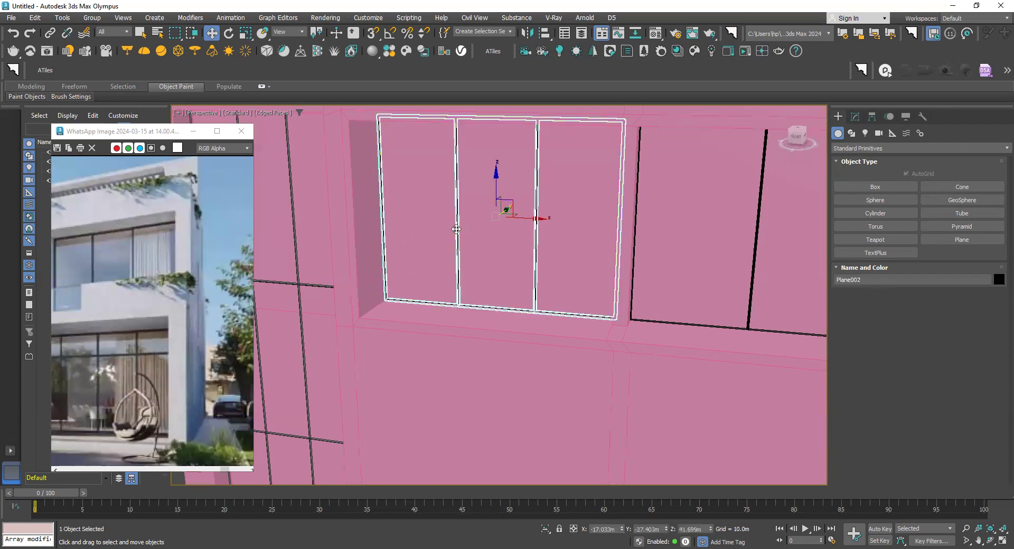
scroll(458, 235, "up", 2)
scroll(423, 277, "up", 3)
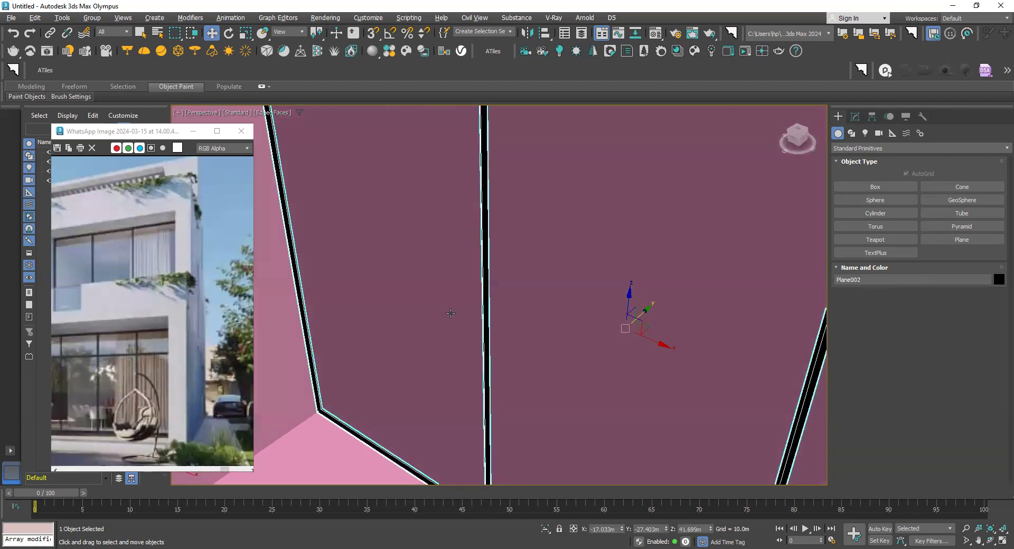
mouse_move(439, 281)
middle_mouse_down()
mouse_move(553, 374)
mouse_move(511, 334)
middle_mouse_up()
key("z")
scroll(510, 335, "up", 2)
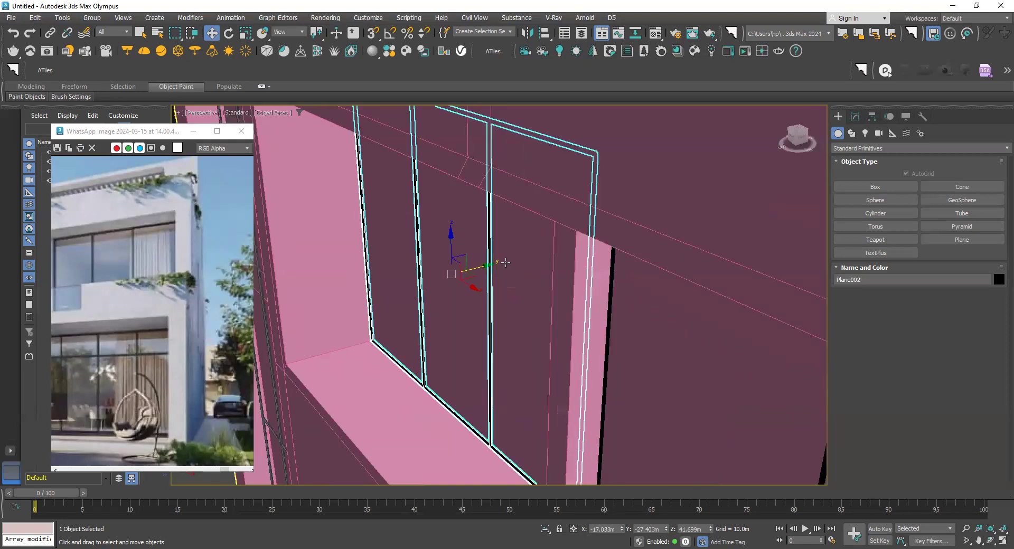
scroll(511, 264, "up", 3)
Step: Nudge the window glass plane about 0.102 m along Y, then deselect it
left_click_drag(429, 277, 432, 278)
scroll(434, 284, "down", 10)
mouse_move(434, 284)
middle_mouse_down("alt")
mouse_move(652, 340)
mouse_move(510, 353)
mouse_move(532, 340)
middle_mouse_up("alt")
left_click(652, 341)
scroll(510, 353, "up", 5)
scroll(532, 343, "up", 2)
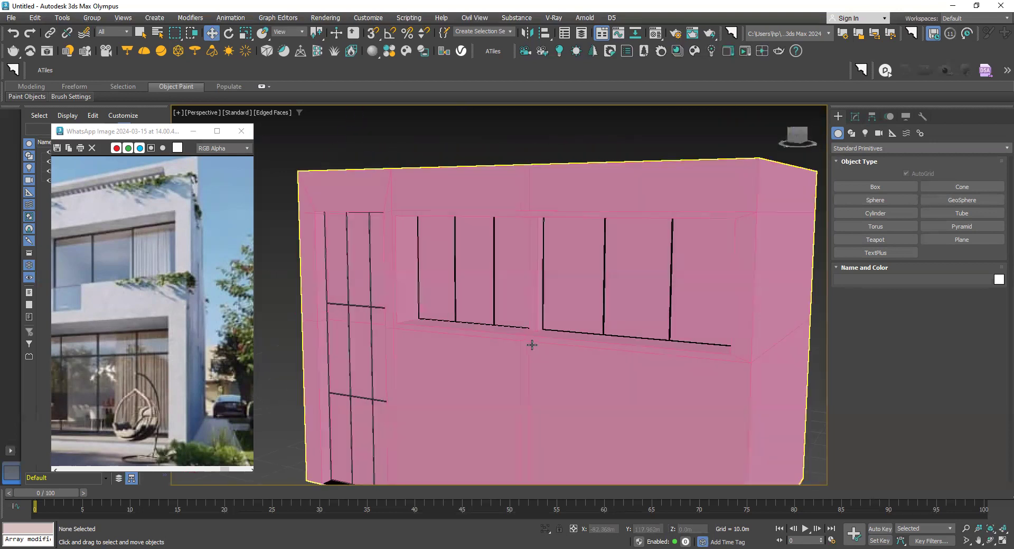
scroll(168, 295, "down", 5)
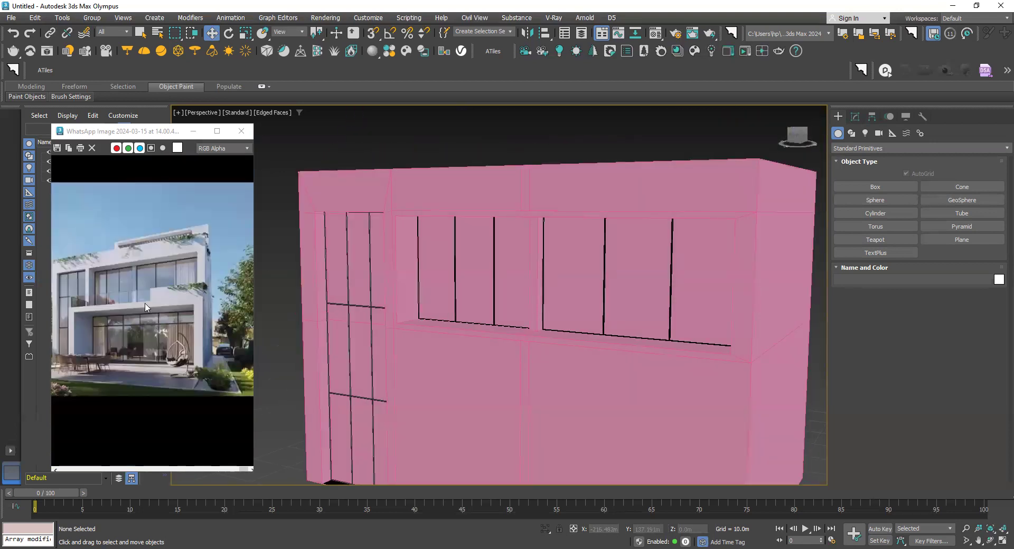
Step: Check the reference photo, then orbit to view the building from above
left_click(325, 323)
scroll(151, 331, "up", 2)
scroll(152, 328, "down", 3)
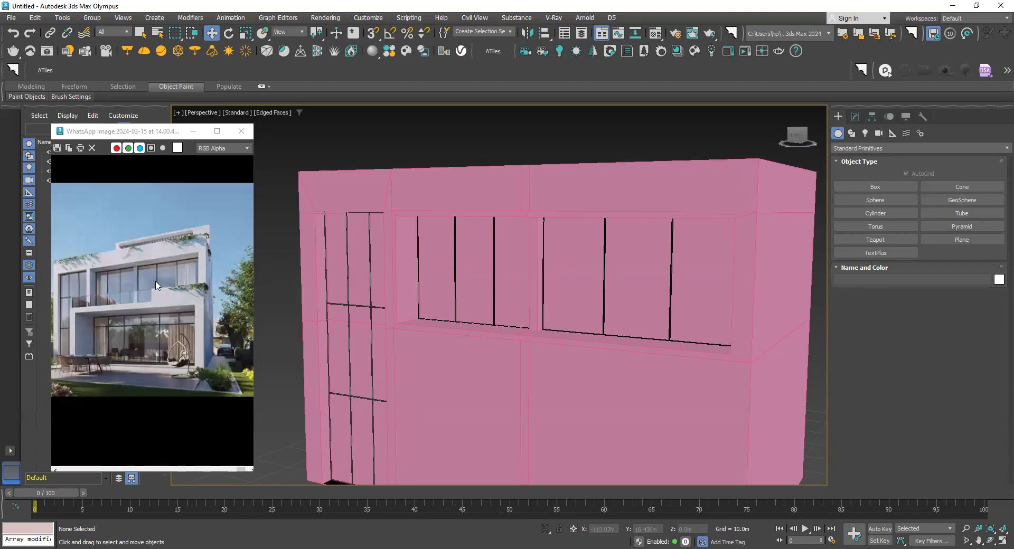
scroll(631, 435, "down", 3)
middle_click_drag(632, 435, 613, 356, "alt")
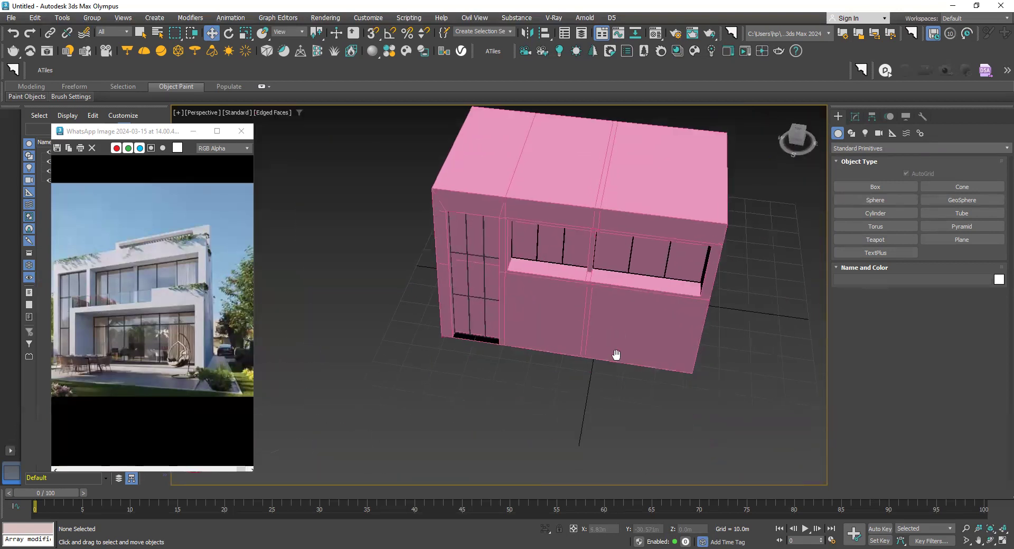
Step: Create Box002 (24.111 × 60.444 × 35.838 m) in front of the pink building and shift it slightly
left_click(850, 188)
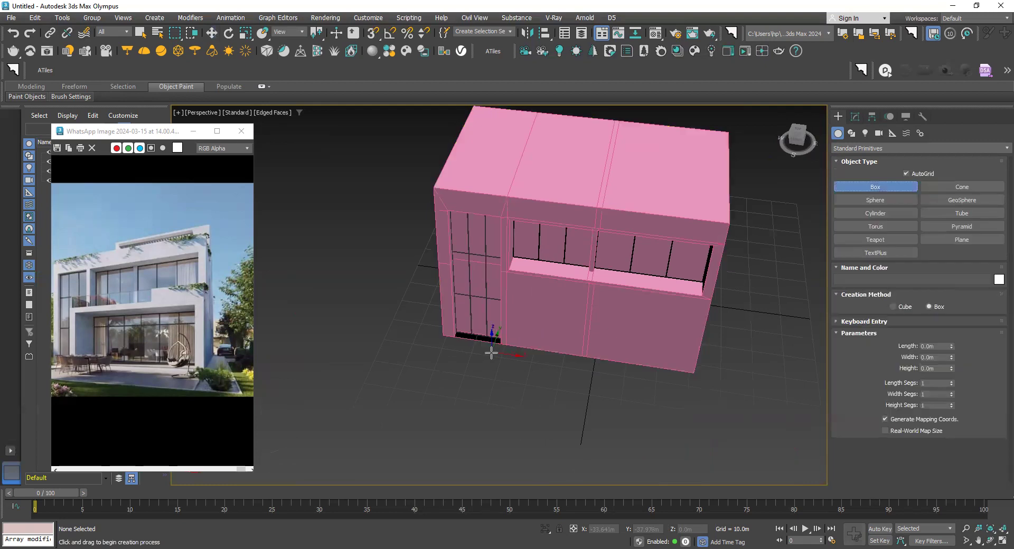
left_click_drag(504, 356, 690, 446)
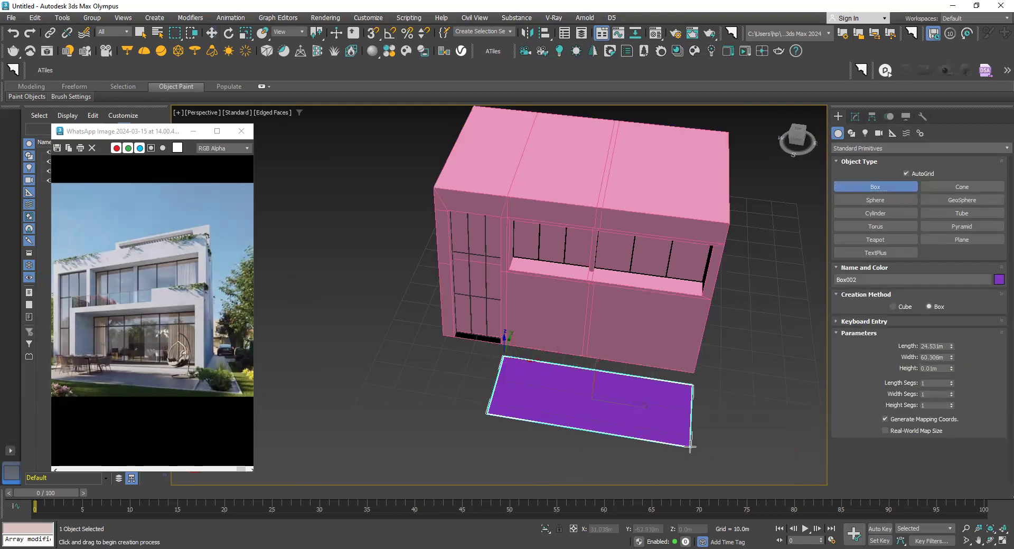
left_click(698, 335)
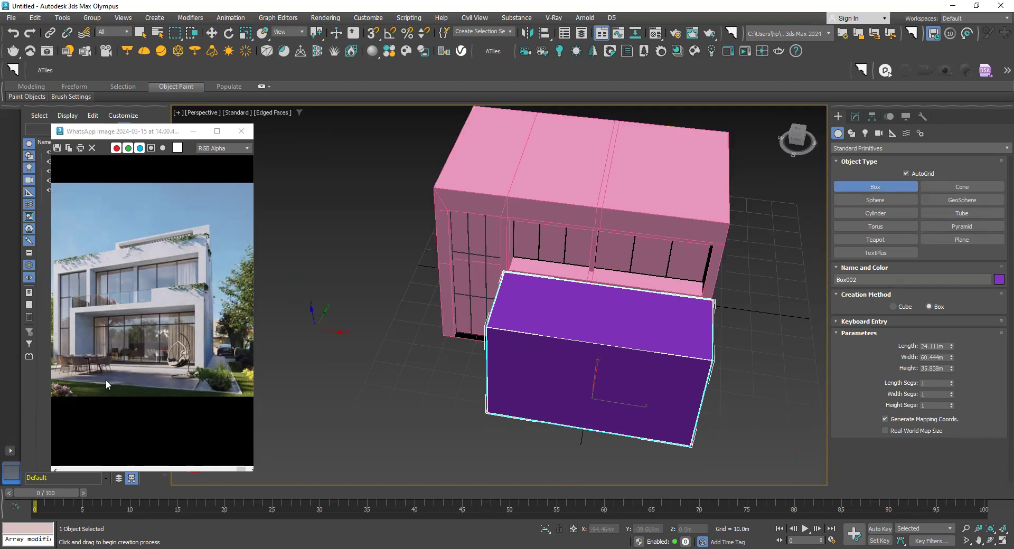
middle_click_drag(527, 359, 528, 350, "alt")
scroll(533, 357, "up", 3)
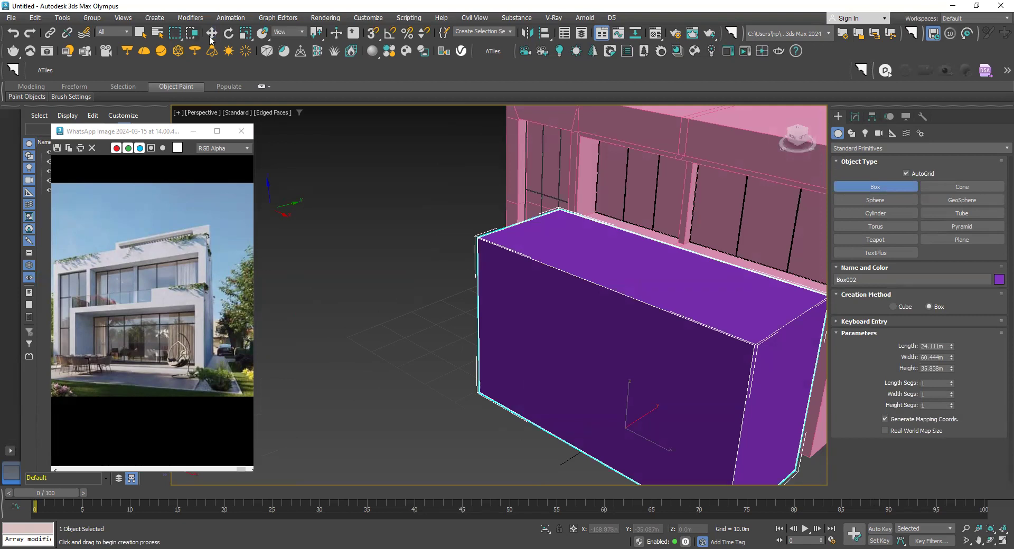
key("w")
left_click_drag(642, 415, 661, 412)
middle_click_drag(661, 412, 568, 330, "alt")
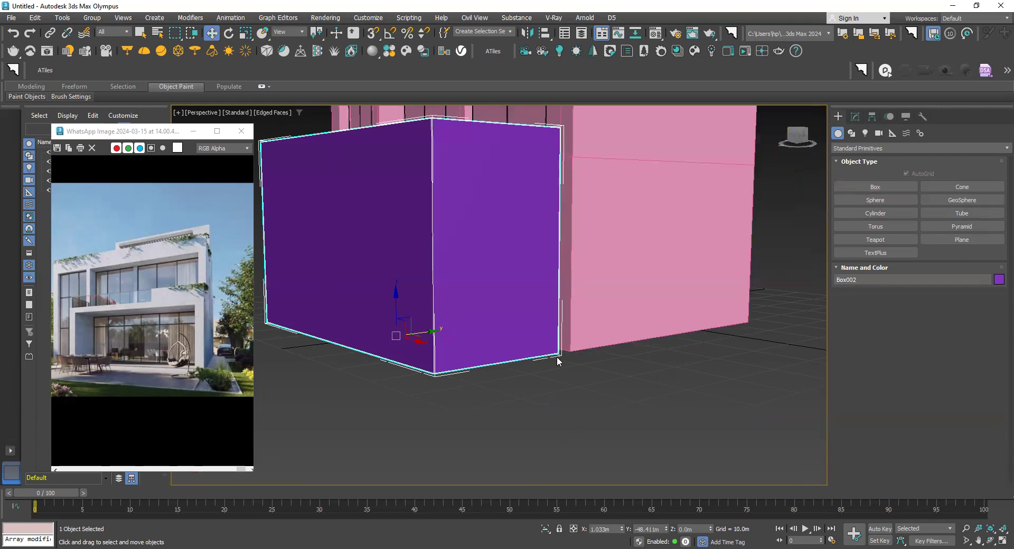
Step: Enable vertex snapping and snap Box002's corner flush to the pink building's corner
key("s")
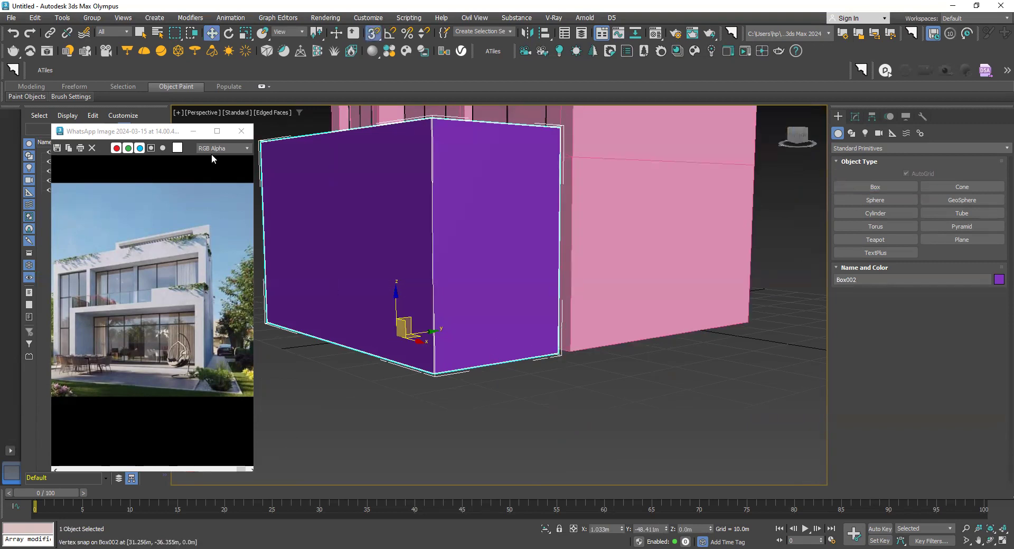
right_click(370, 39)
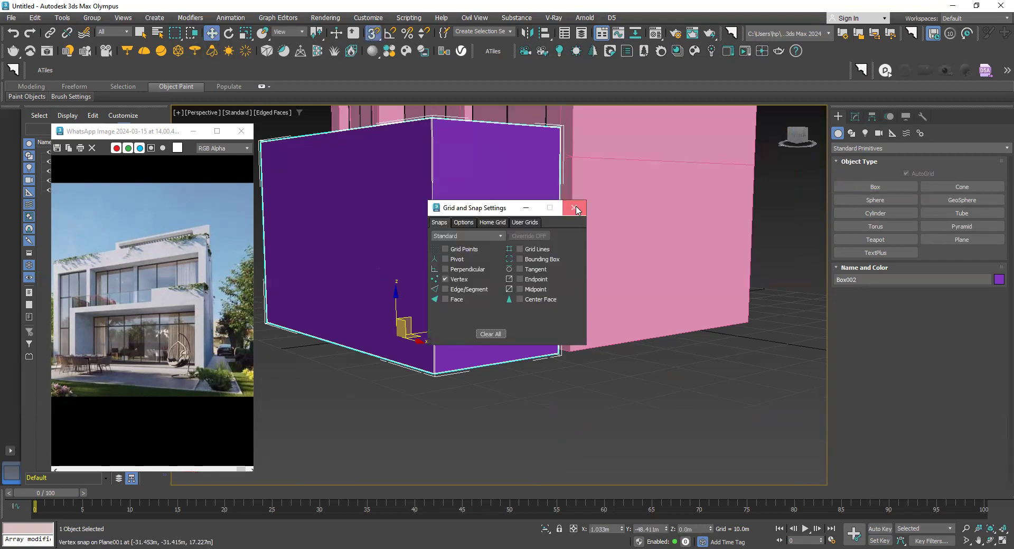
left_click(574, 209)
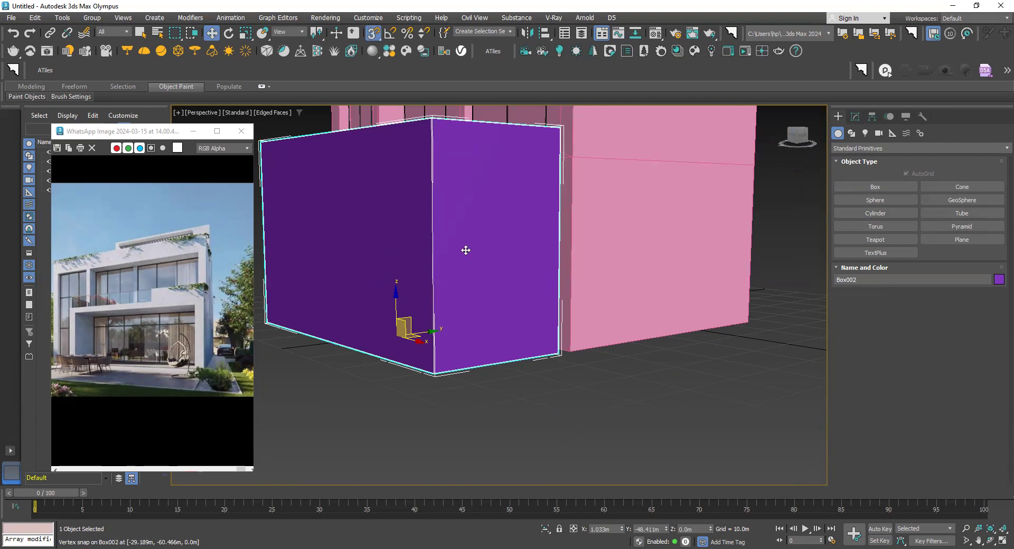
left_click_drag(559, 357, 567, 353)
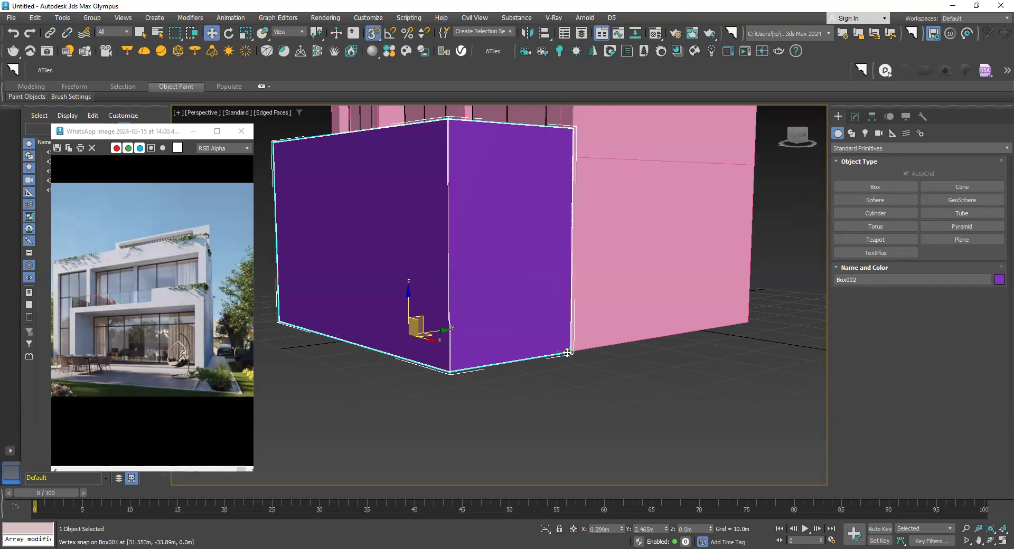
mouse_move(507, 319)
middle_mouse_down("alt")
mouse_move(544, 319)
mouse_move(351, 262)
mouse_move(465, 327)
mouse_move(458, 317)
middle_mouse_up("alt")
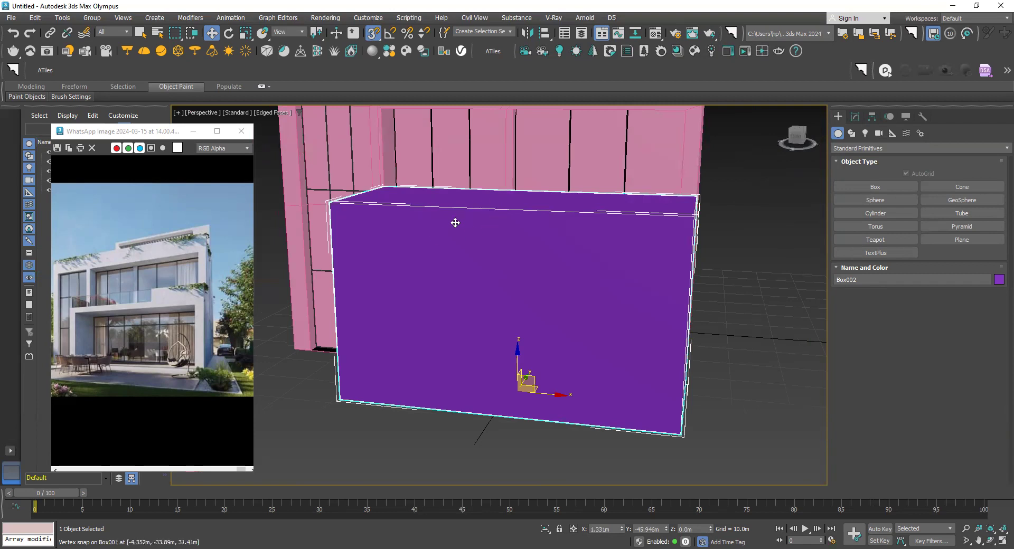
mouse_move(525, 251)
middle_mouse_down("alt")
mouse_move(442, 269)
mouse_move(461, 284)
mouse_move(534, 288)
mouse_move(539, 271)
mouse_move(482, 256)
mouse_move(507, 257)
middle_mouse_up("alt")
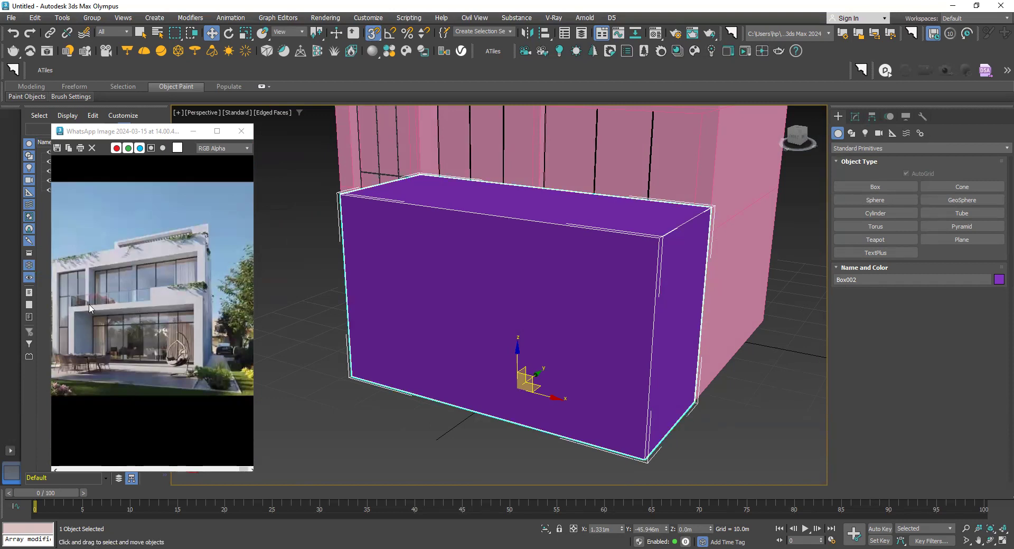
scroll(120, 316, "up", 3)
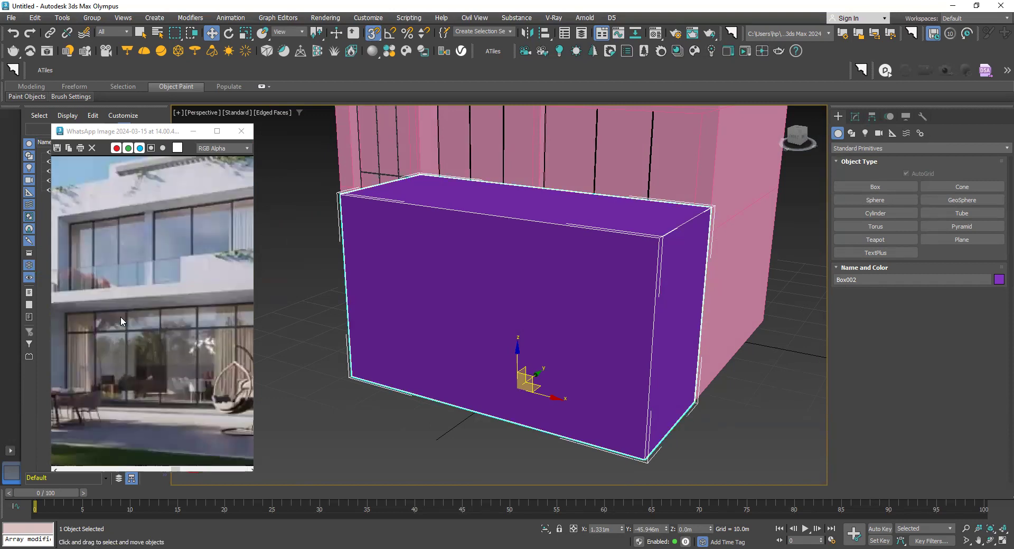
Step: Maximize the villa reference photo and outline the ground-floor recess and balcony
left_click(216, 132)
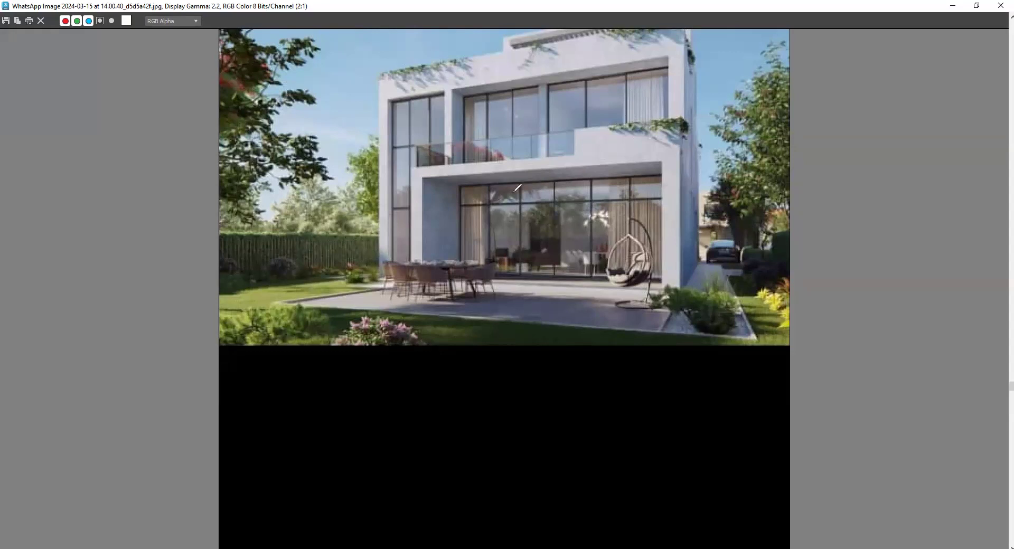
mouse_move(574, 154)
left_mouse_down()
mouse_move(671, 152)
mouse_move(687, 282)
left_mouse_up()
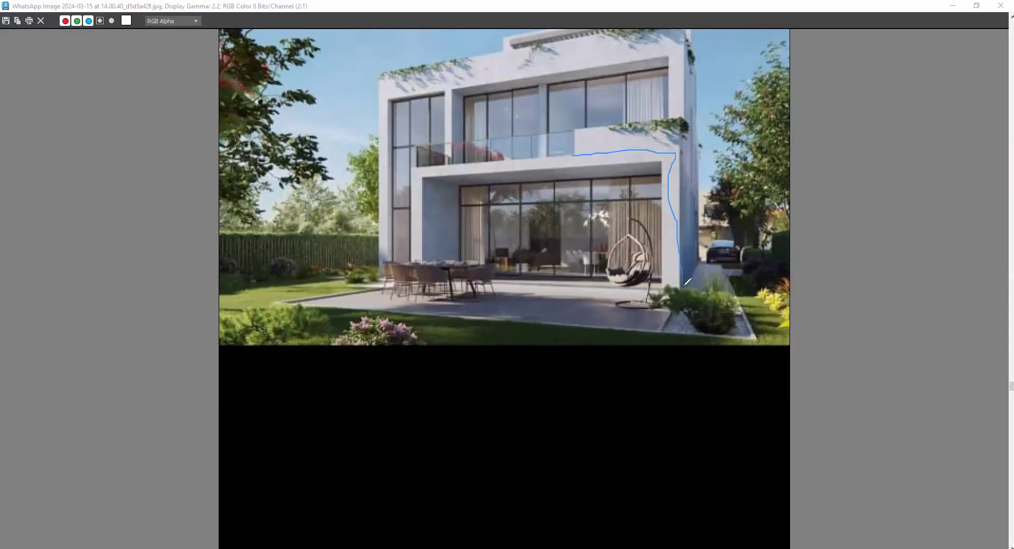
mouse_move(549, 154)
left_mouse_down()
mouse_move(415, 261)
mouse_move(496, 288)
mouse_move(690, 277)
left_mouse_up()
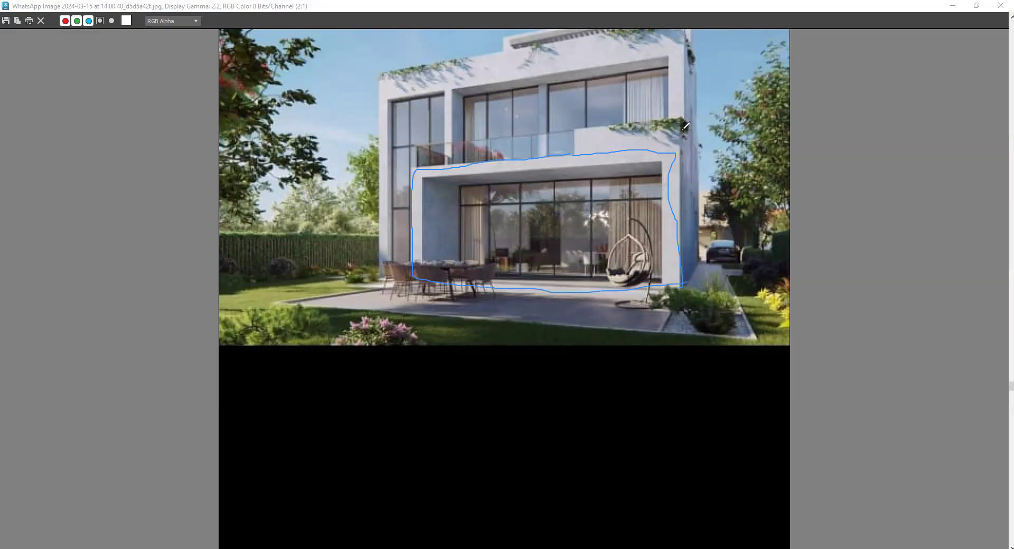
left_click_drag(626, 140, 545, 148)
mouse_move(459, 160)
left_mouse_down()
mouse_move(415, 152)
mouse_move(423, 139)
mouse_move(612, 122)
left_mouse_up()
Step: Compare the purple box against the reference photo, cancelling a trial move of the box
key("alt+Tab")
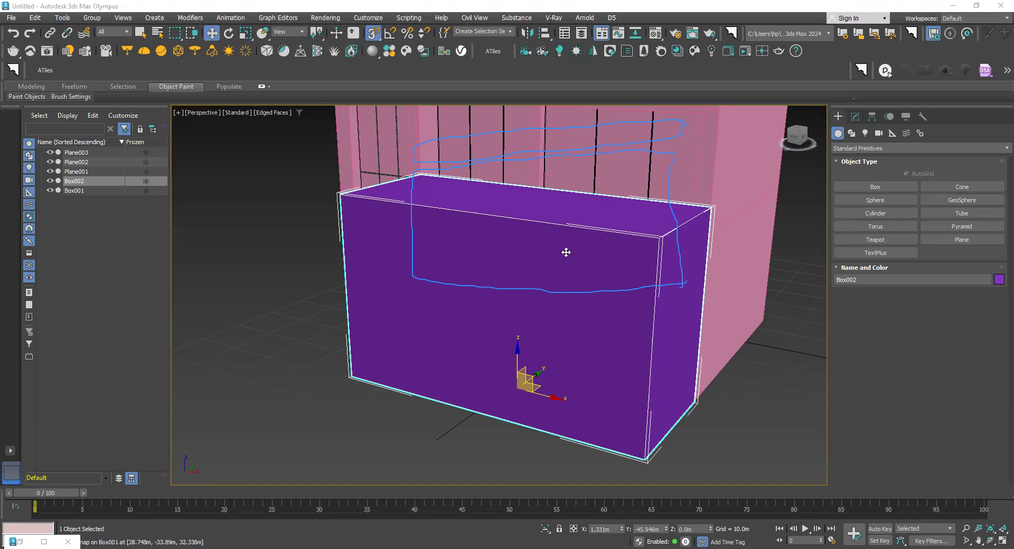
middle_click_drag(566, 249, 570, 139, "alt")
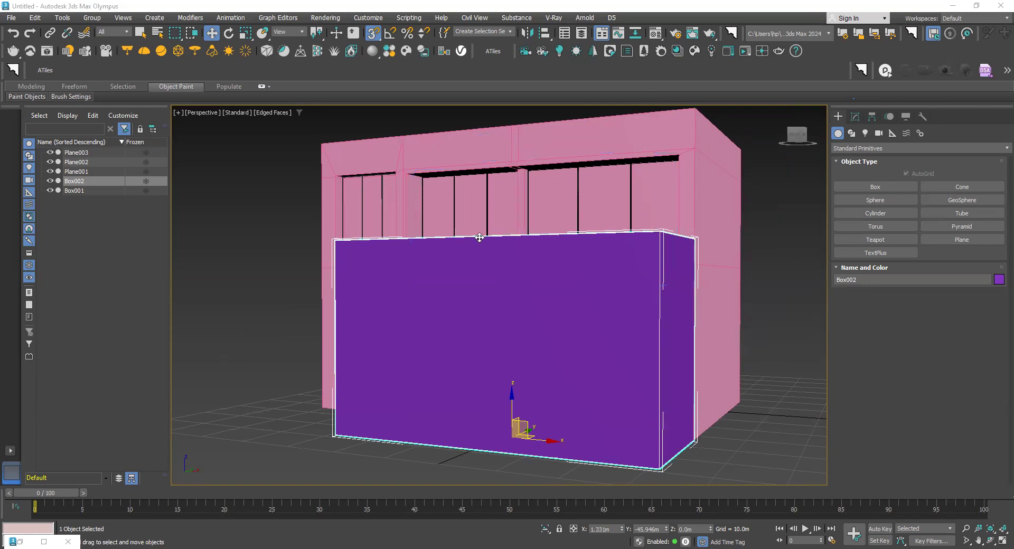
mouse_move(475, 276)
middle_mouse_down("alt")
mouse_move(482, 294)
mouse_move(457, 305)
middle_mouse_up("alt")
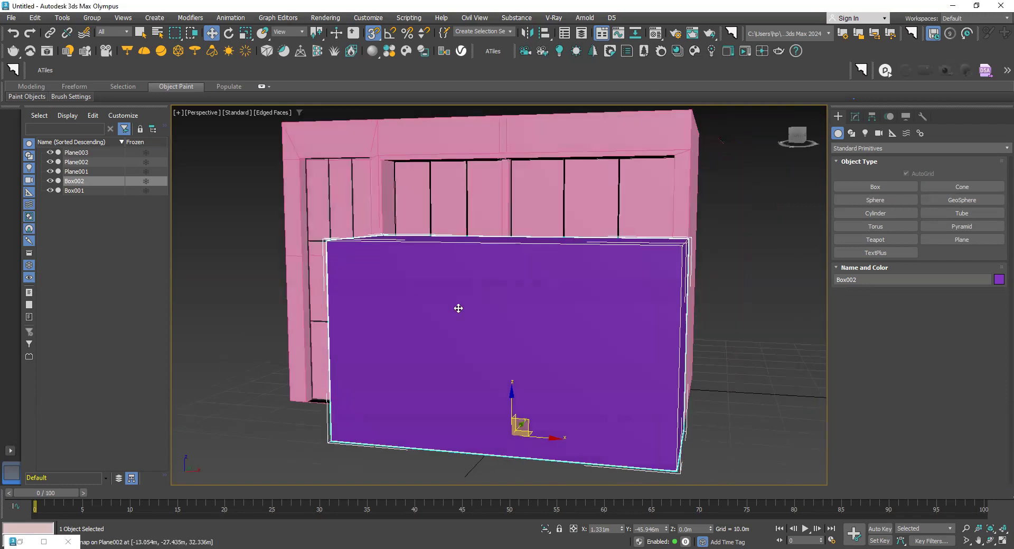
left_click(53, 536)
scroll(554, 172, "down", 2)
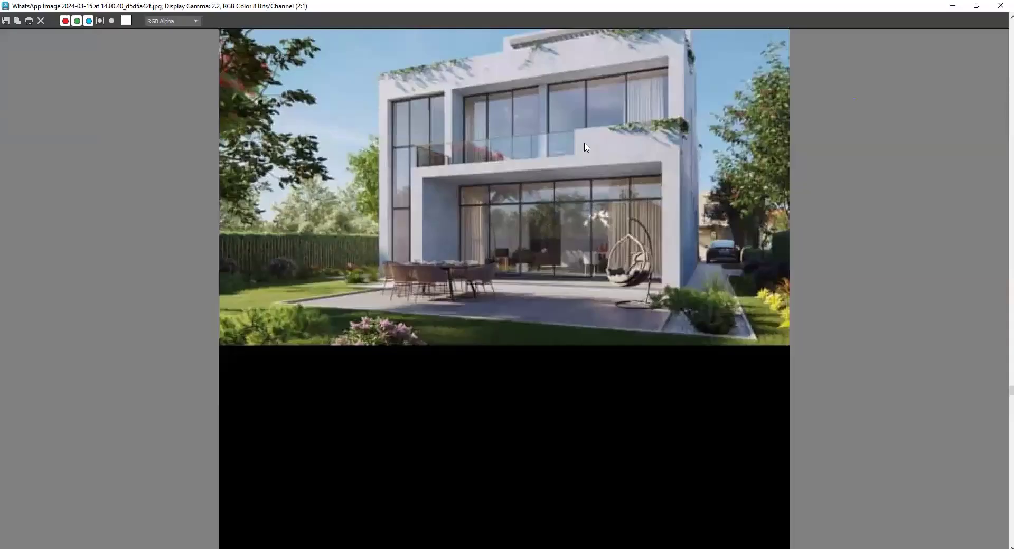
left_click(952, 6)
left_click_drag(515, 404, 141, 369)
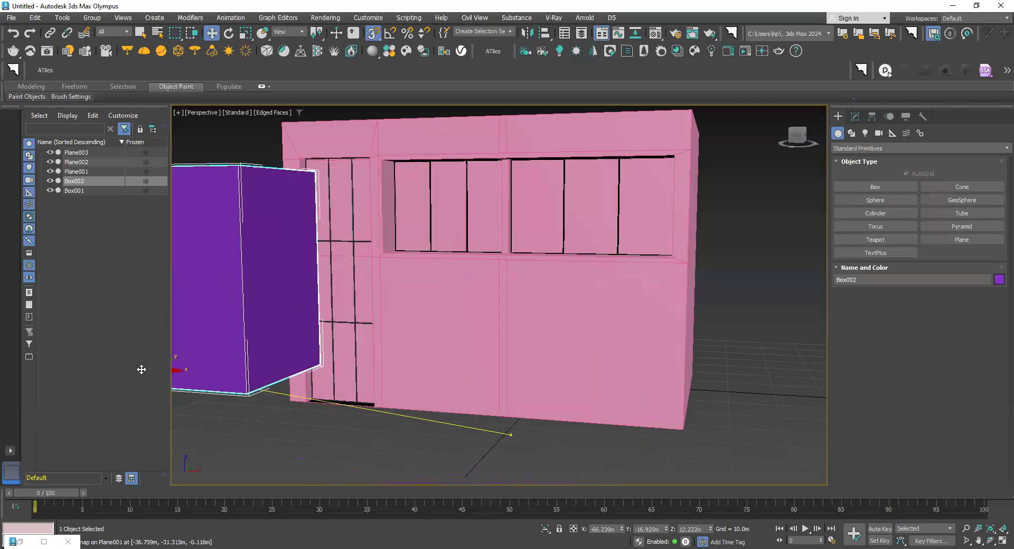
right_click(141, 369)
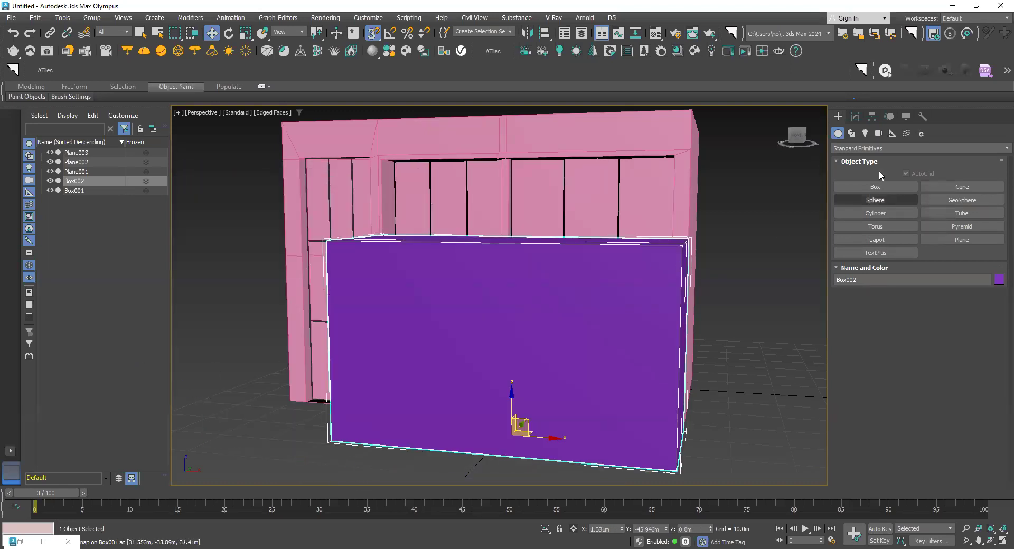
Step: Lower Box002's height to 31.179 m, below the upper windows
left_click(855, 117)
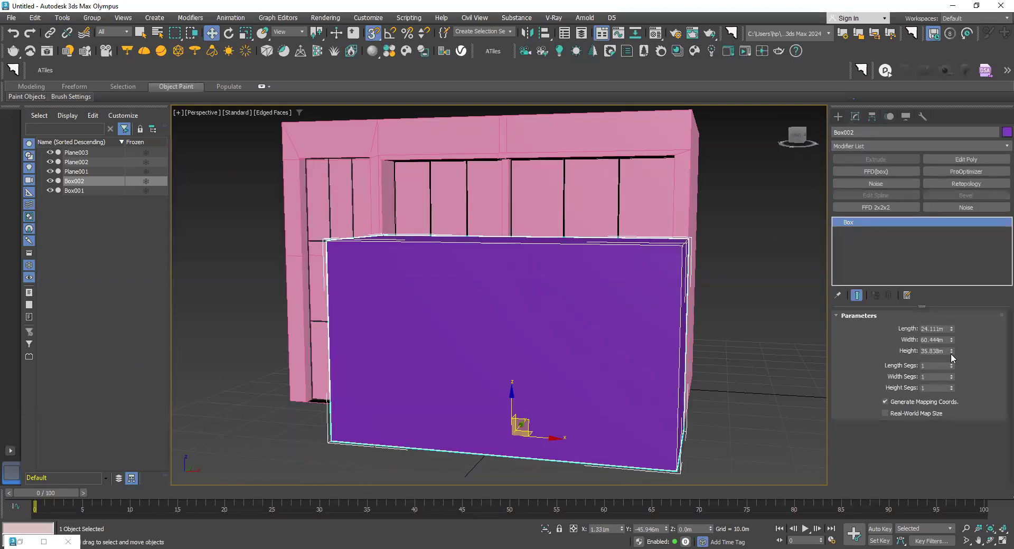
left_click_drag(951, 350, 946, 360)
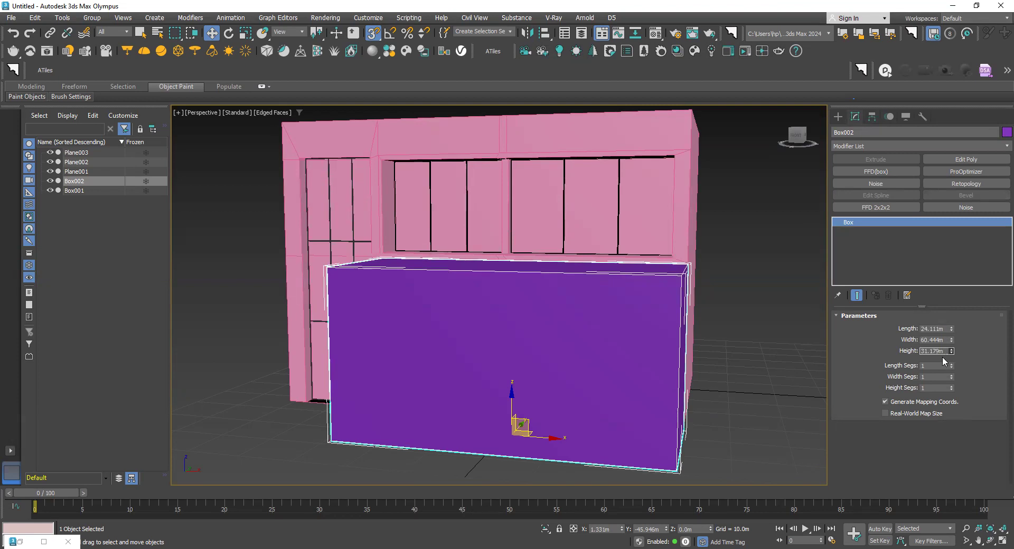
mouse_move(600, 360)
middle_mouse_down("alt")
mouse_move(589, 346)
mouse_move(702, 324)
middle_mouse_up("alt")
mouse_move(595, 373)
middle_mouse_down("alt")
mouse_move(529, 407)
mouse_move(544, 398)
mouse_move(534, 355)
mouse_move(627, 382)
mouse_move(610, 384)
middle_mouse_up("alt")
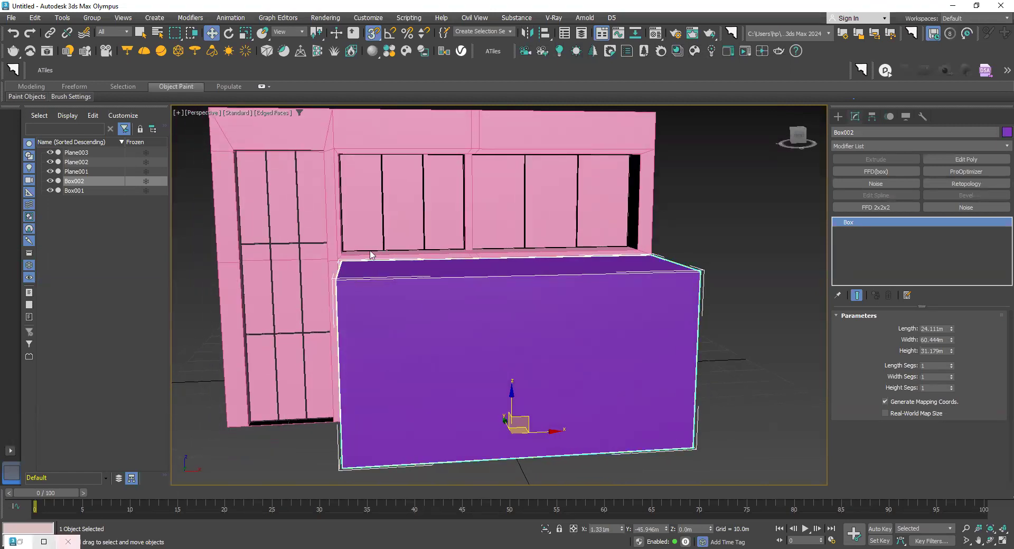
left_click(38, 535)
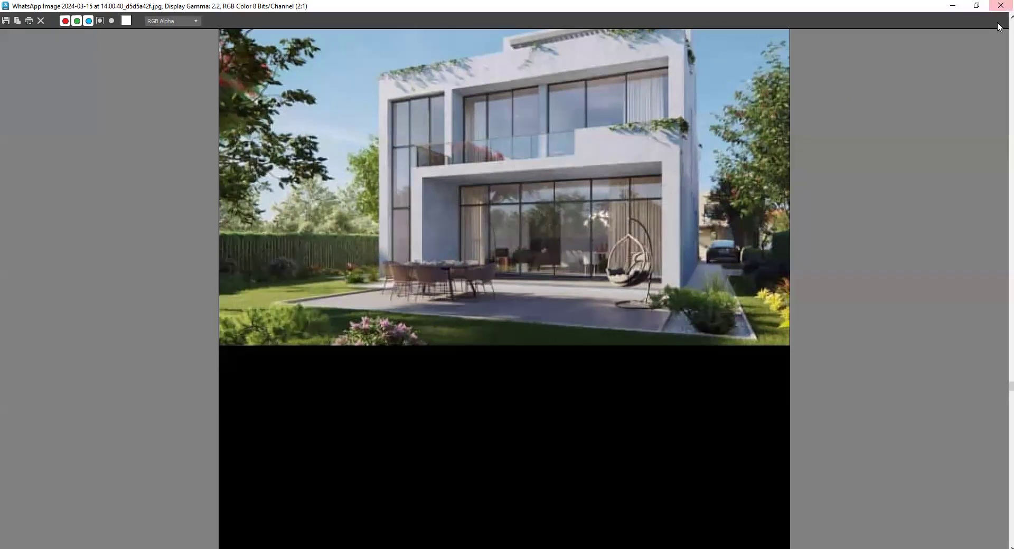
Step: Convert Box002 to Editable Poly and select its front face at Polygon level
left_click(953, 6)
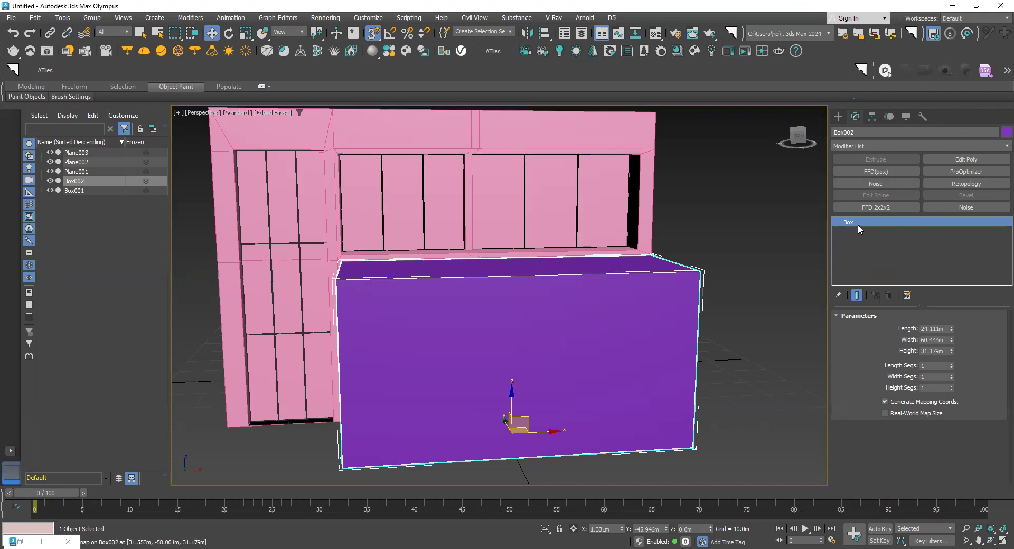
right_click(868, 220)
left_click(877, 296)
left_click(838, 221)
left_click(859, 258)
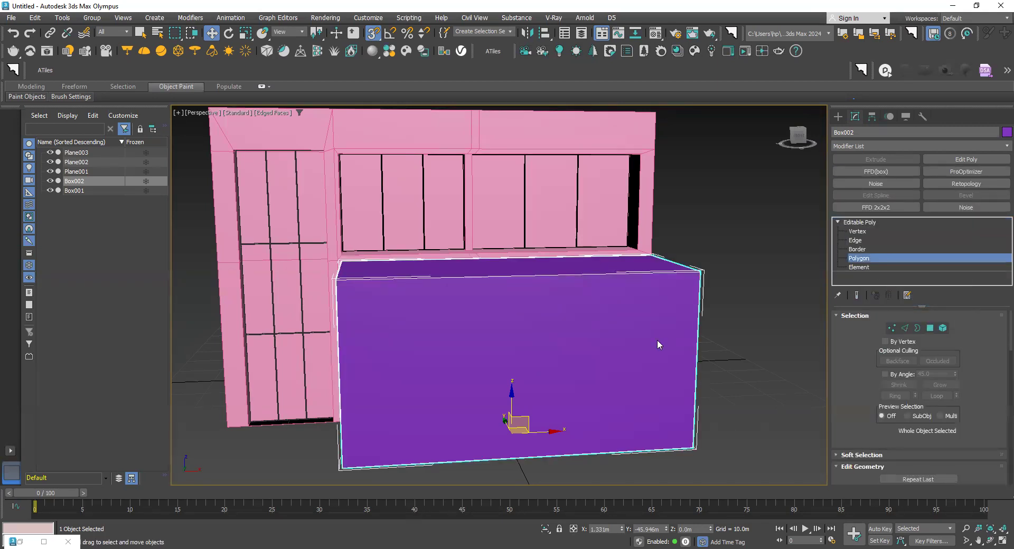
left_click(619, 350)
middle_click_drag(619, 350, 193, 411, "alt")
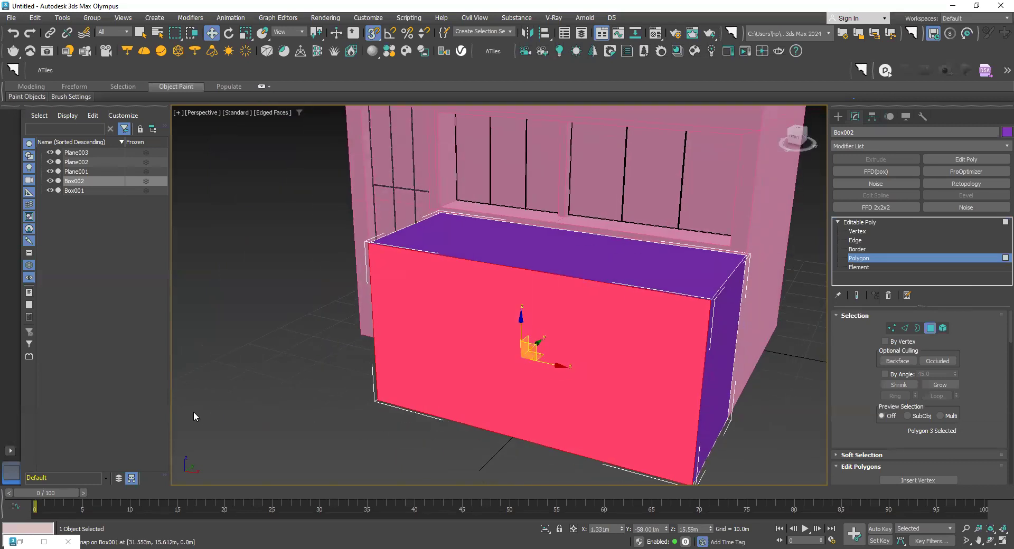
middle_click_drag(383, 371, 418, 370, "alt")
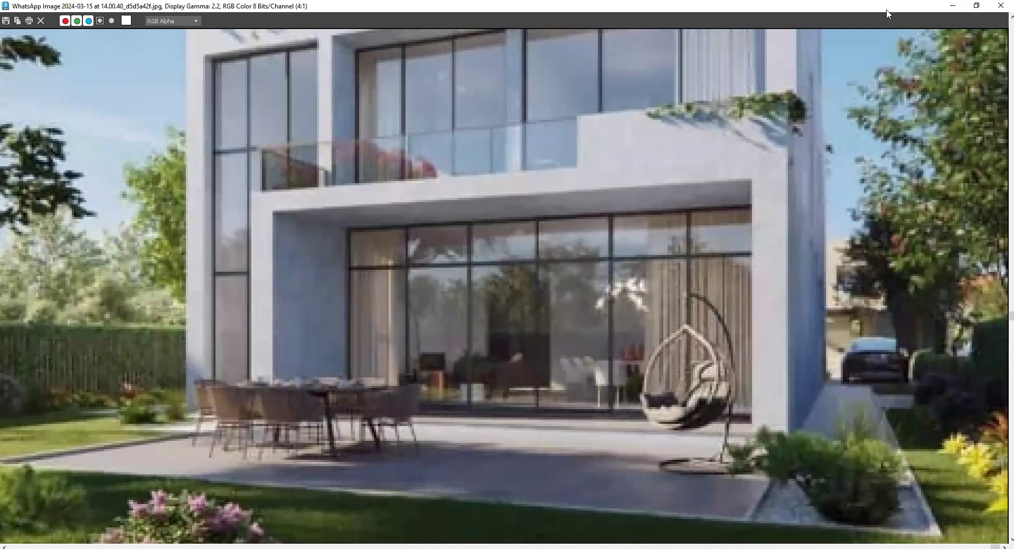
Step: Inset Box002's front face by about 2.737 m, leaving a border around a smaller face
left_click(951, 6)
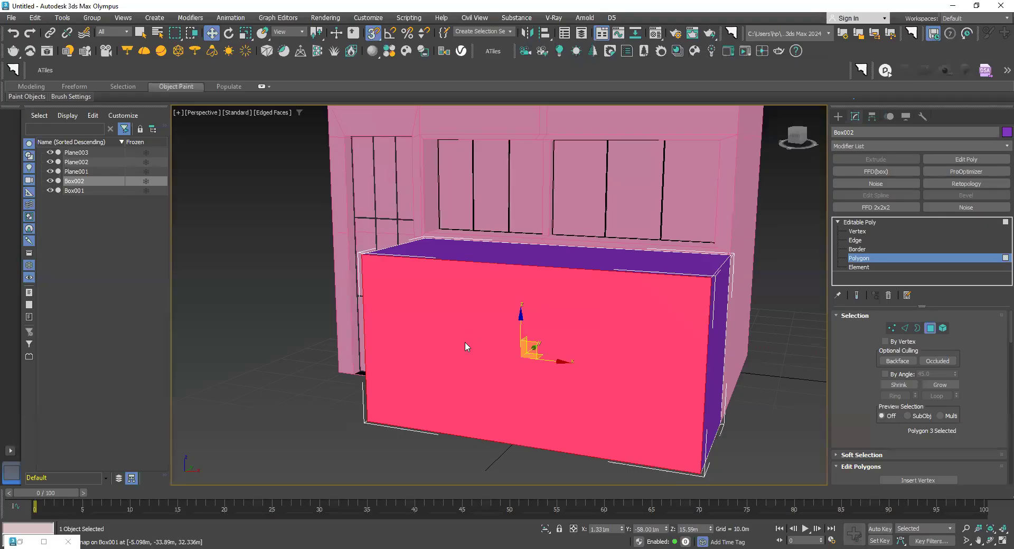
right_click(465, 341)
left_click(371, 397)
right_click(390, 359)
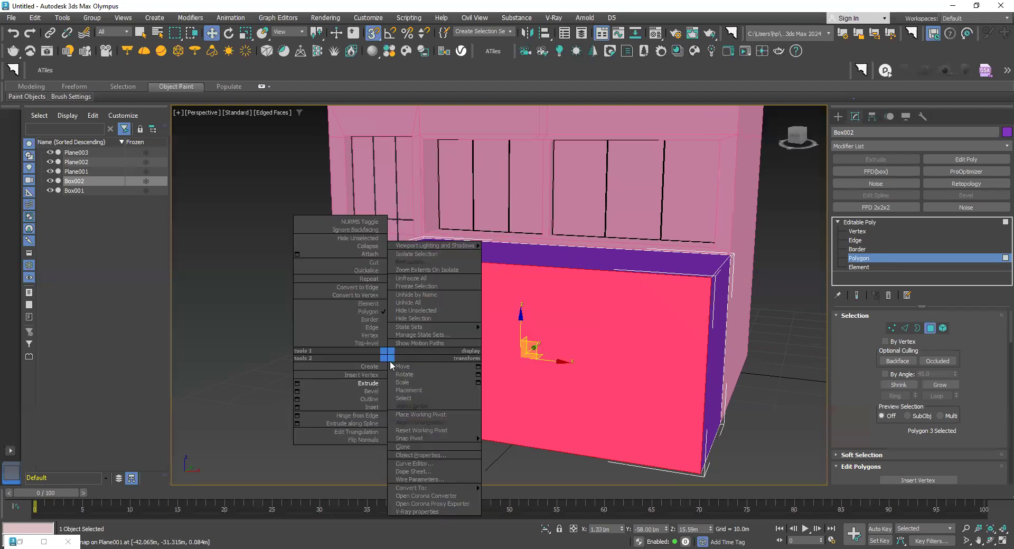
left_click(297, 407)
left_click_drag(308, 318, 308, 313)
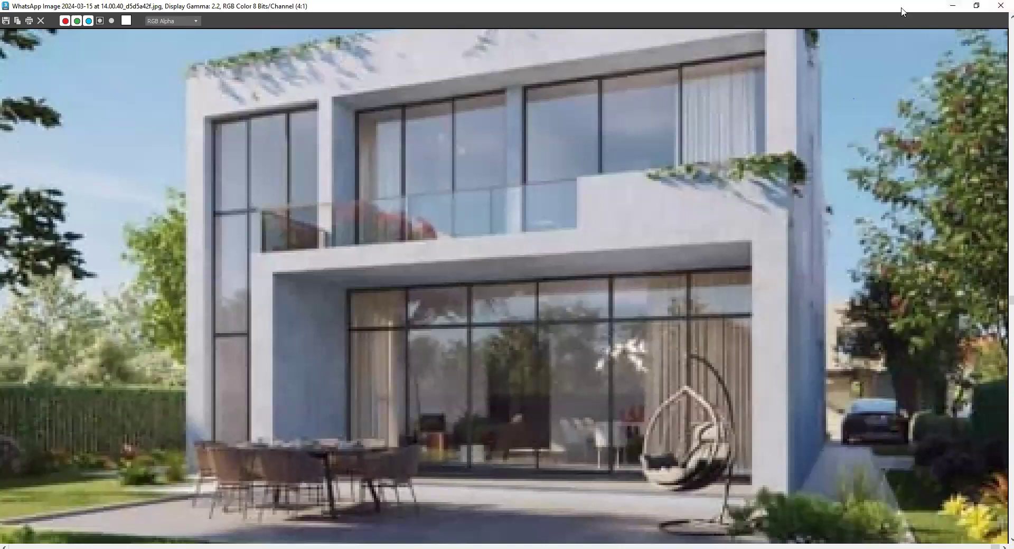
double_click(902, 12)
mouse_move(47, 276)
left_mouse_down()
mouse_move(58, 329)
mouse_move(43, 330)
left_mouse_up()
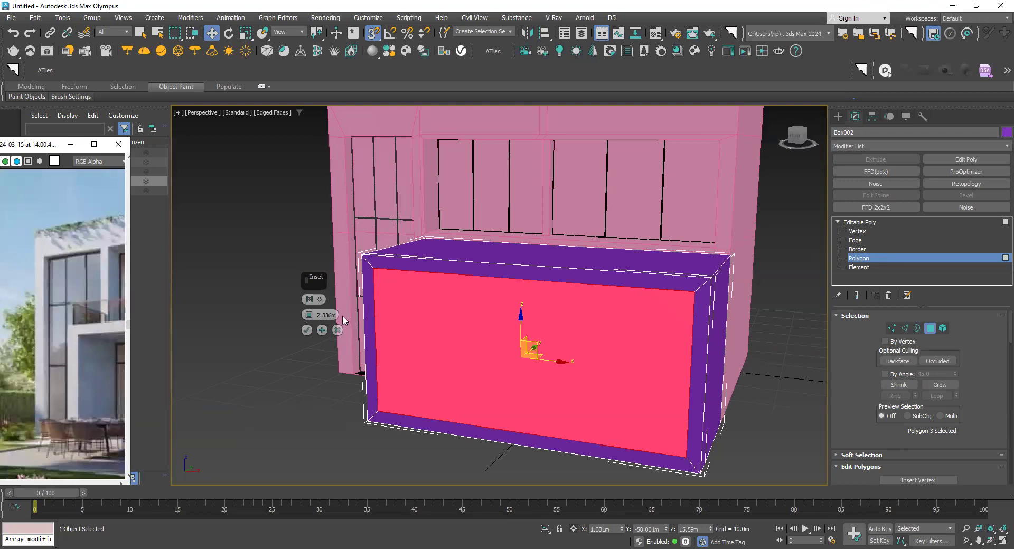
left_click_drag(309, 316, 309, 312)
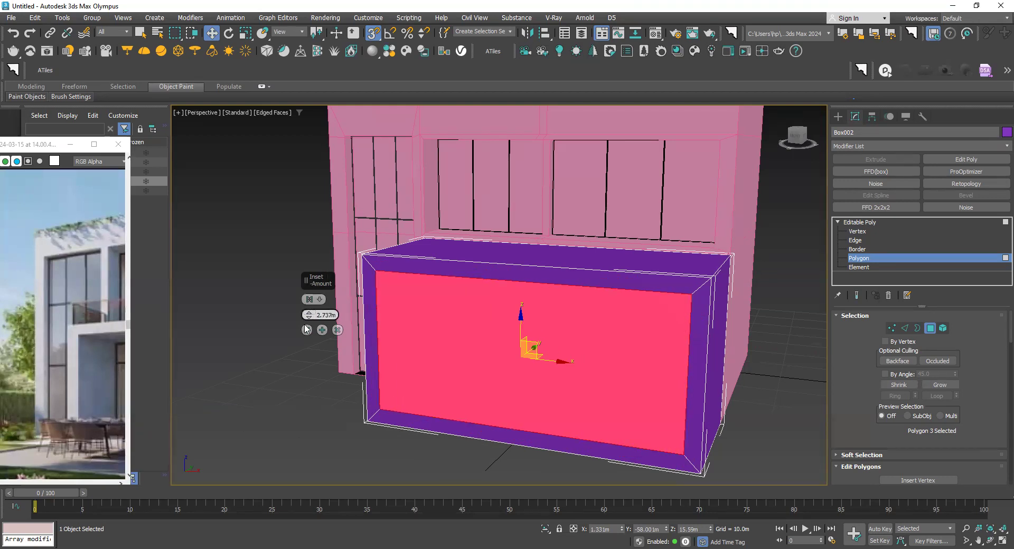
left_click(337, 331)
mouse_move(370, 370)
middle_mouse_down("alt")
mouse_move(480, 396)
mouse_move(482, 418)
middle_mouse_up("alt")
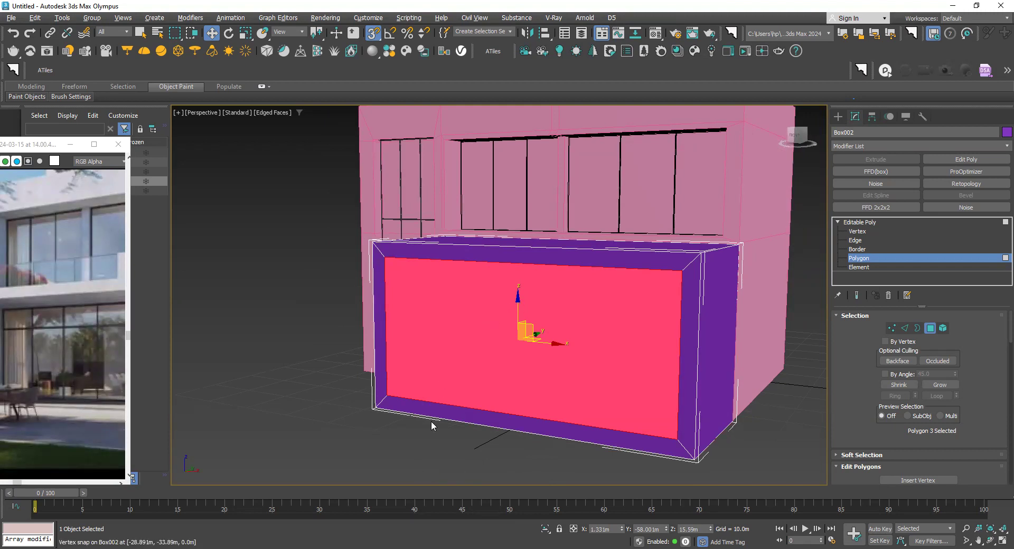
Step: Select the inset face's bottom edge at Edge level and turn on angle snap
left_click(870, 240)
left_click(442, 401)
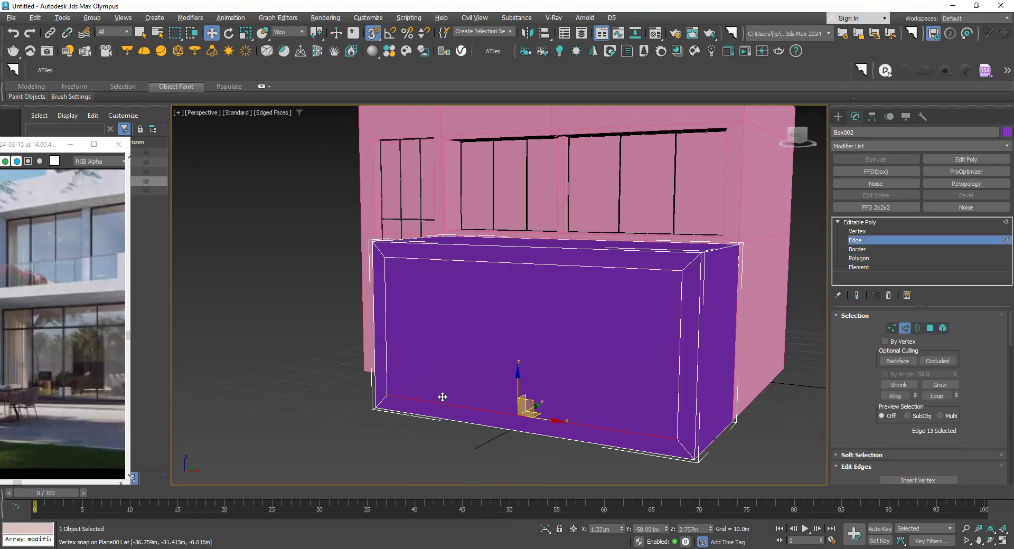
key("a")
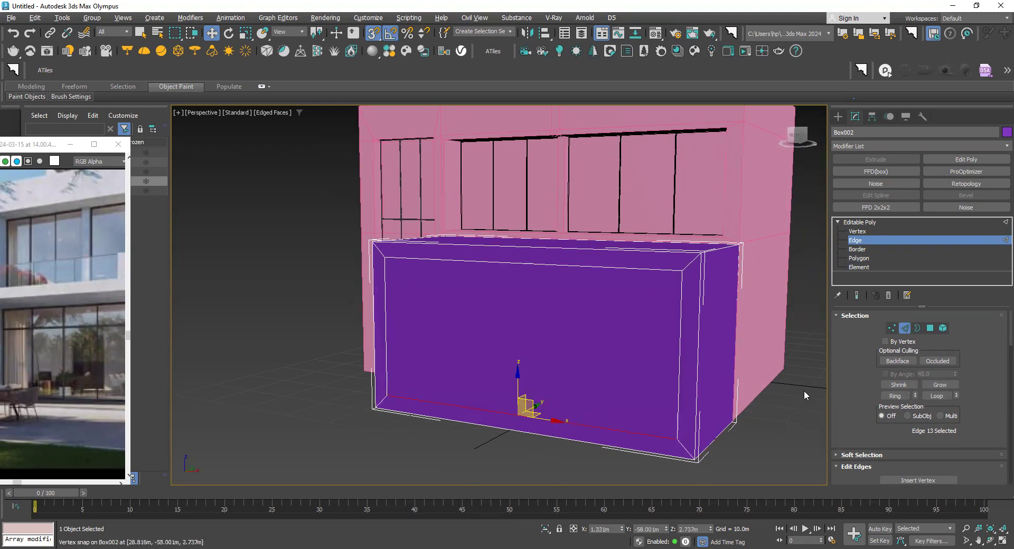
scroll(583, 442, "up", 2)
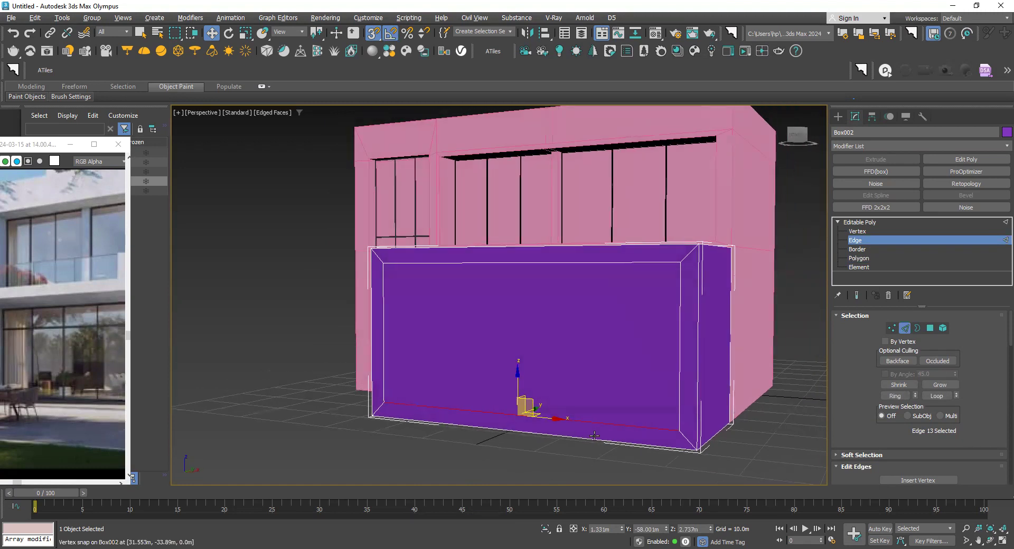
scroll(663, 429, "up", 2)
scroll(675, 425, "up", 2)
Step: Cut edges from the inset's lower corners to the box's bottom corners and move them
right_click(672, 389)
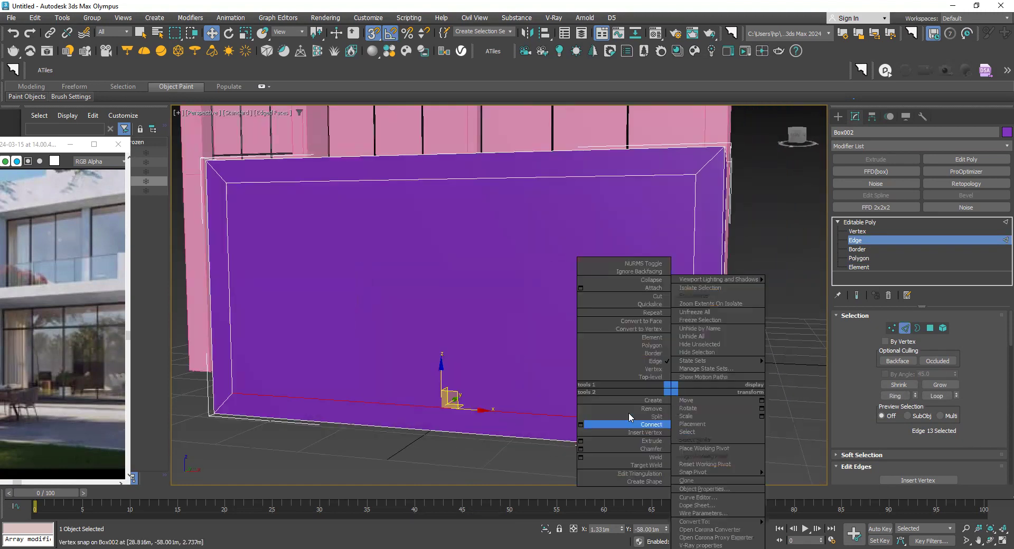
left_click(657, 296)
left_click(691, 423)
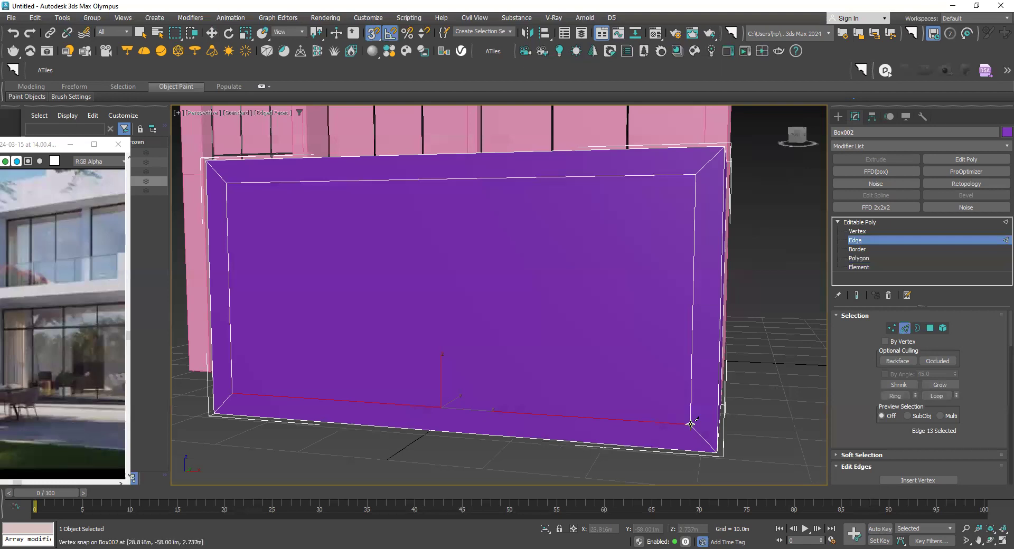
left_click(680, 448)
left_click(230, 415)
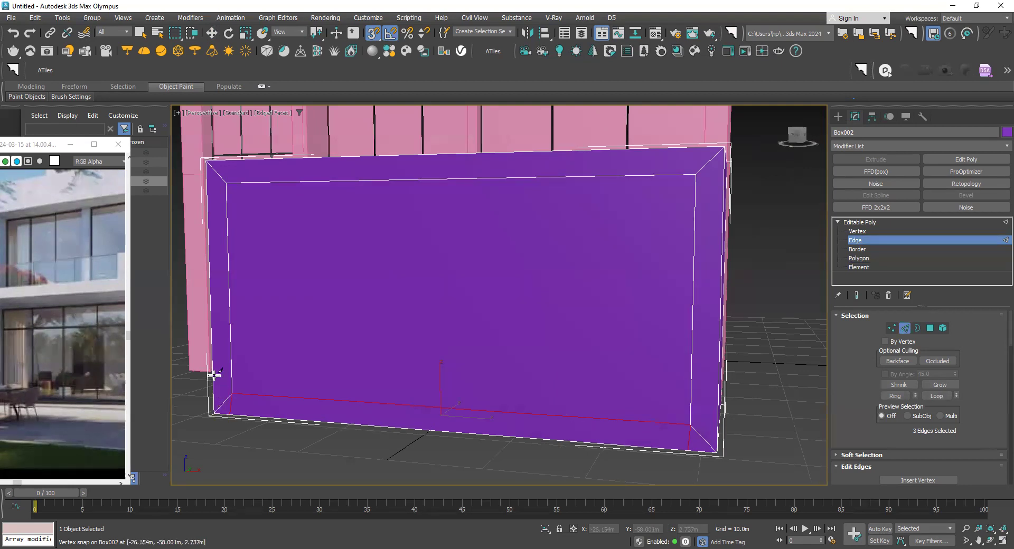
left_click(880, 227)
left_click(874, 241)
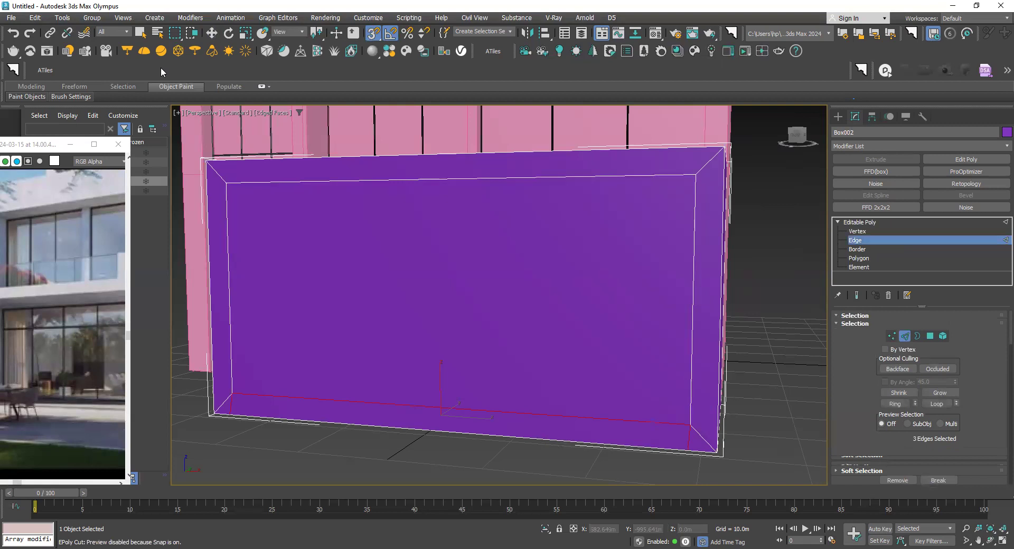
left_click(211, 33)
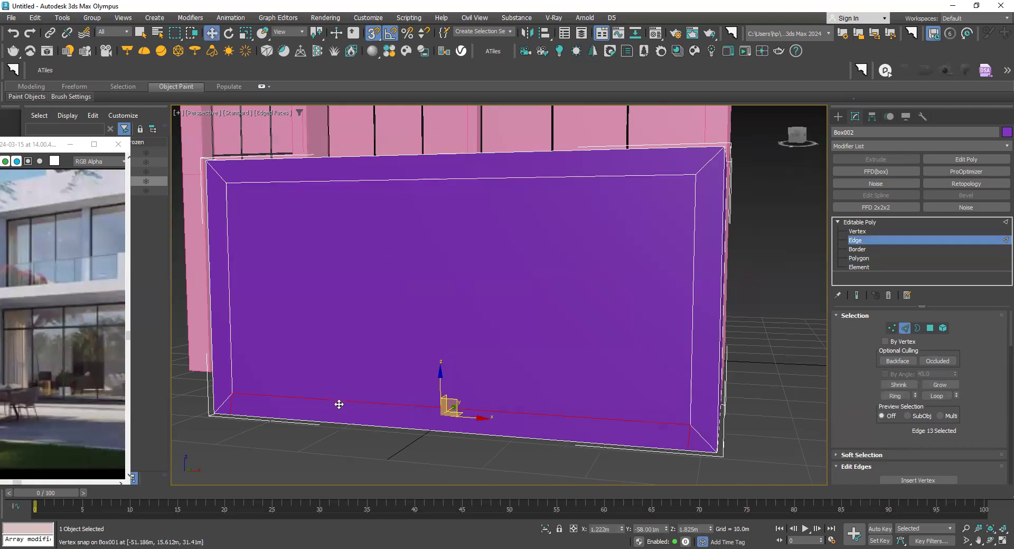
left_click_drag(339, 404, 366, 408)
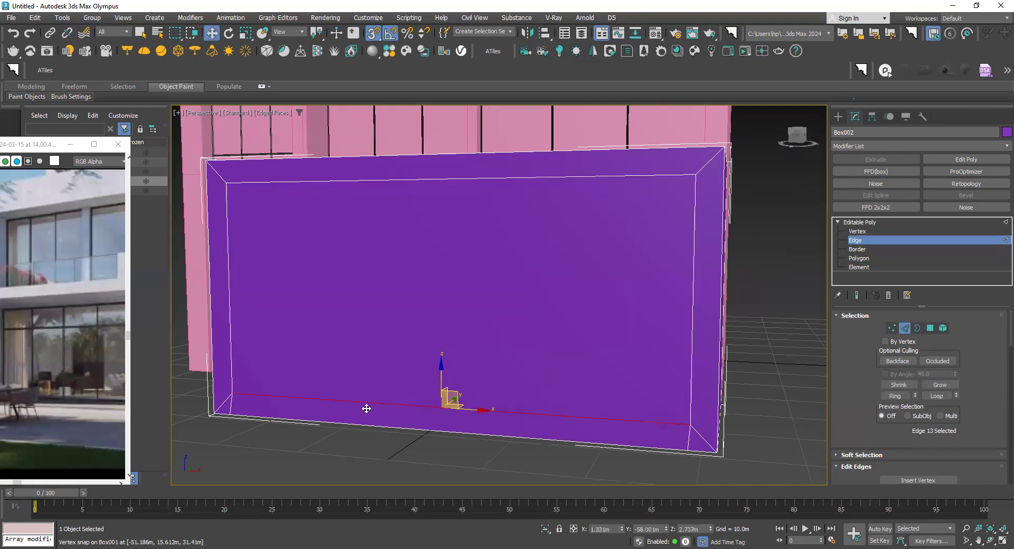
Step: Retry cuts at the bottom-right and bottom-left corners, then orbit to the box's right side
key("alt+c")
left_click(692, 430)
left_click(695, 460)
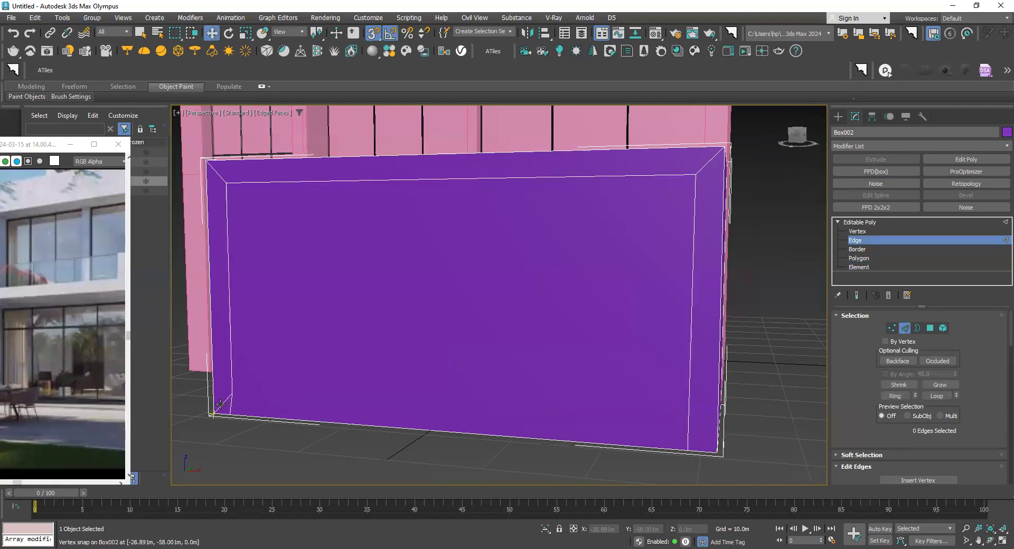
left_click(220, 404)
left_click(226, 407)
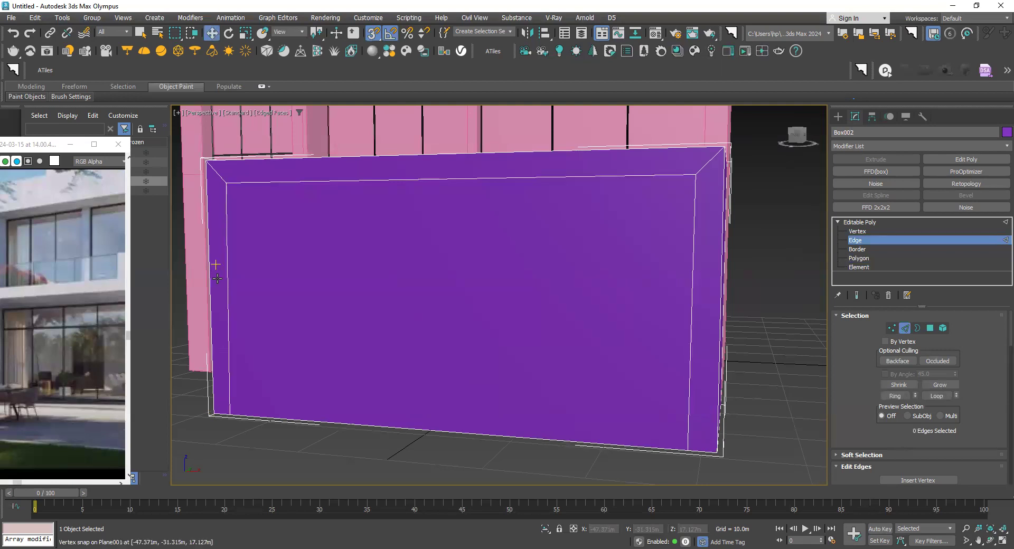
mouse_move(298, 374)
middle_mouse_down("alt")
mouse_move(283, 373)
mouse_move(451, 229)
middle_mouse_up("alt")
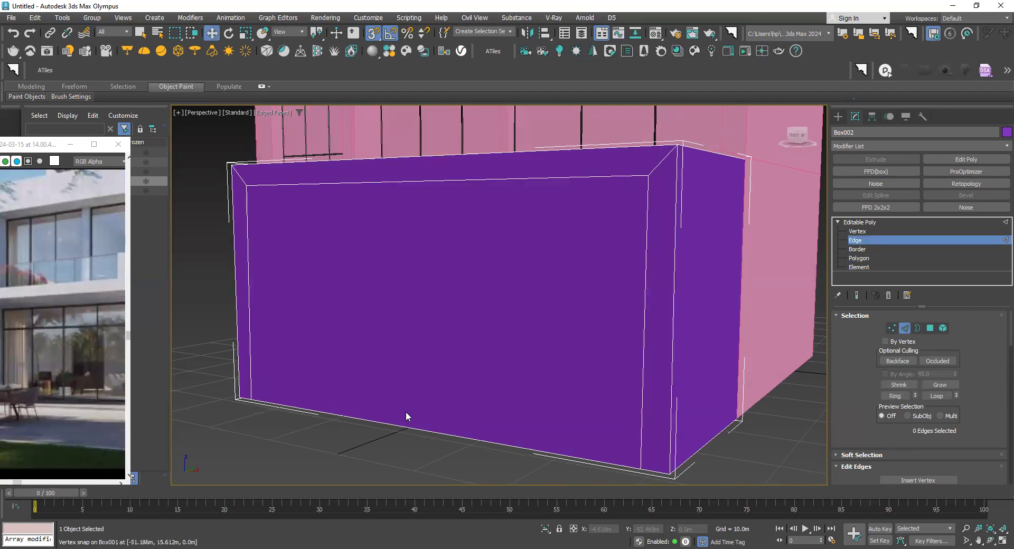
key("alt+c")
Step: Extrude the inset front face inward by -8.84 m to form a deep recess
left_click(841, 258)
left_click(543, 271)
right_click(539, 271)
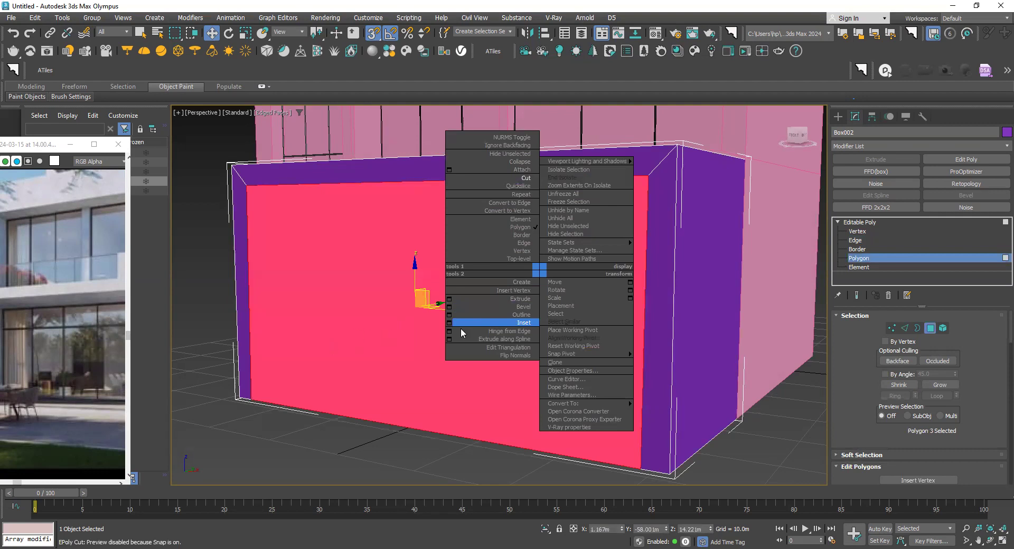
left_click(437, 310)
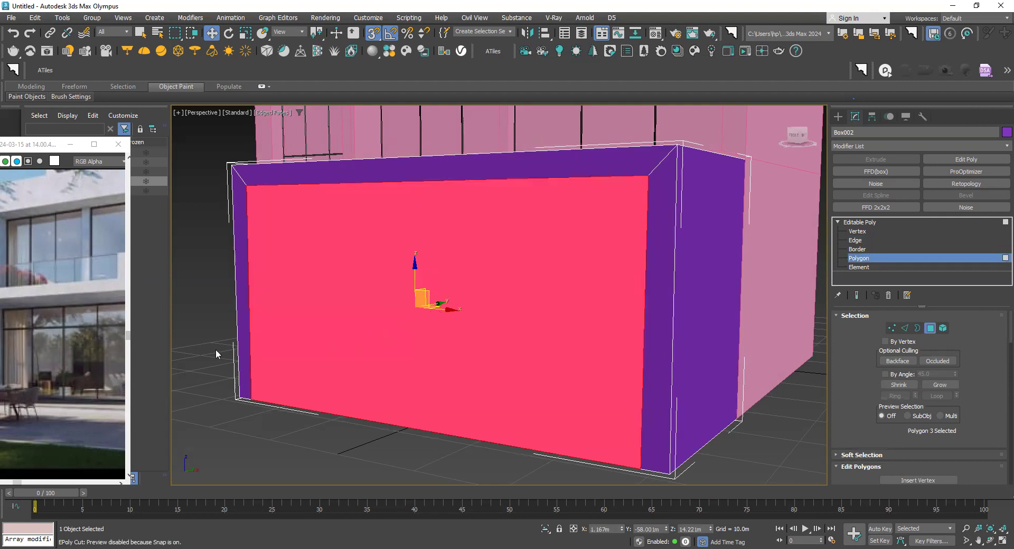
key("shift+e")
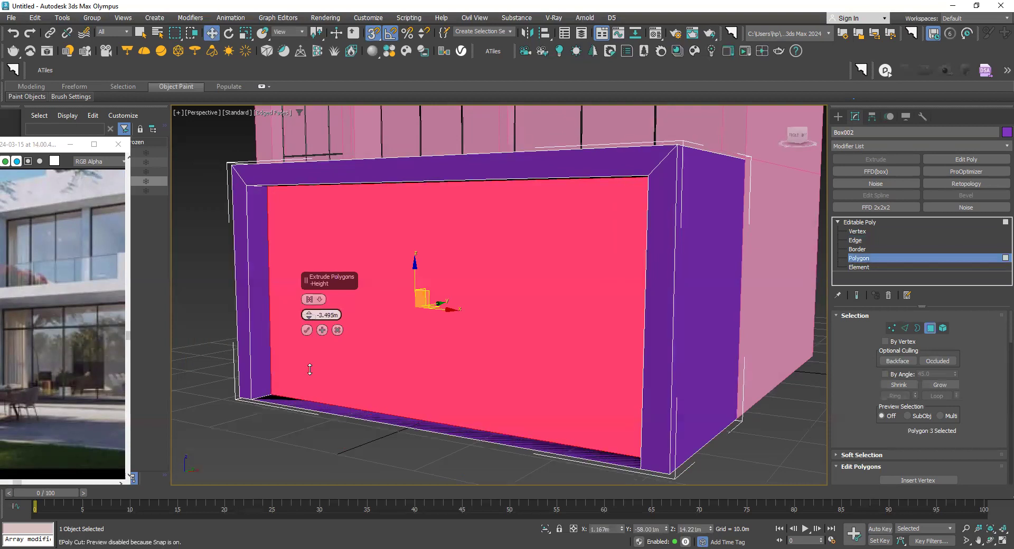
left_click_drag(309, 375, 308, 381)
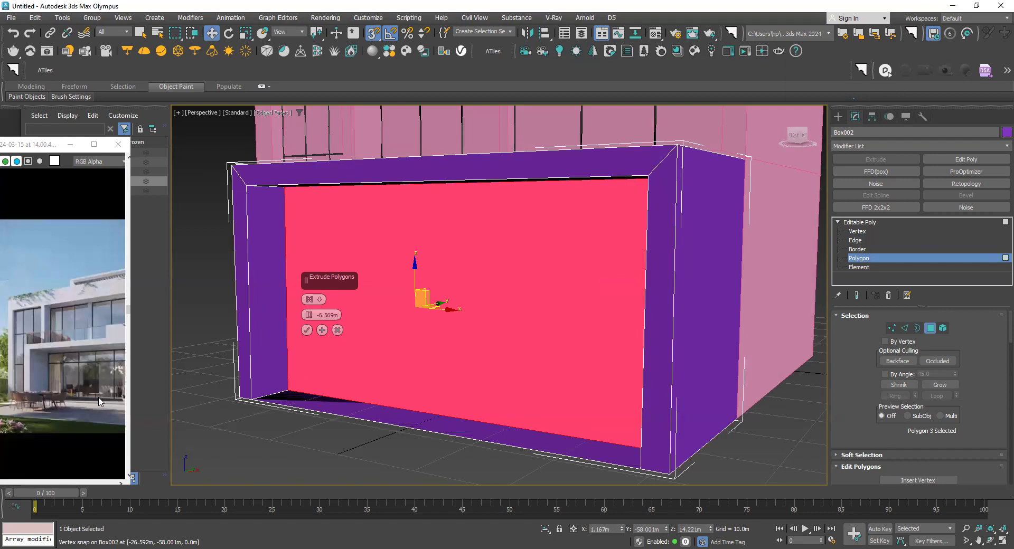
middle_click_drag(243, 401, 320, 404, "alt")
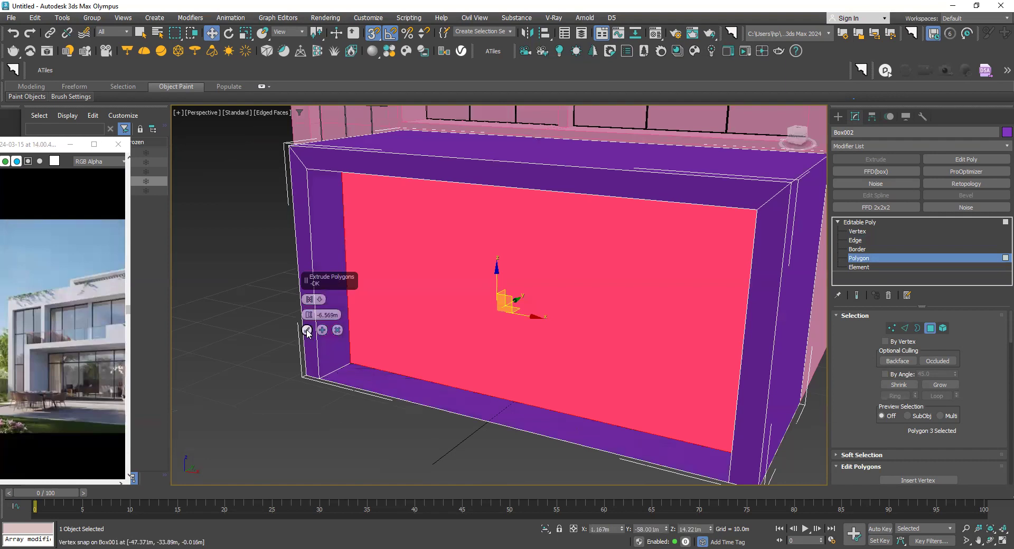
left_click_drag(309, 315, 310, 331)
left_click(307, 330)
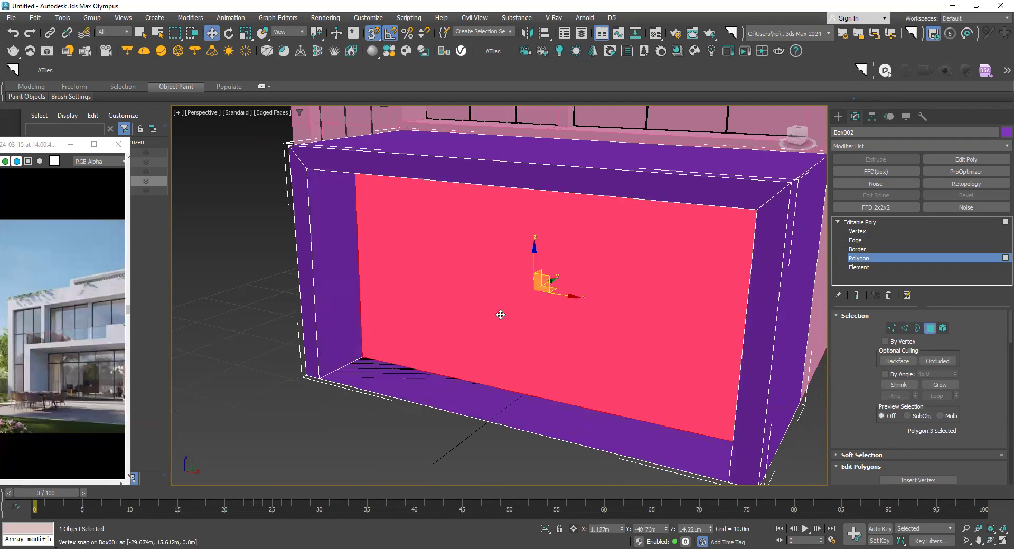
Step: Adjust the recessed faces and delete the floor strip polygon under the opening
key("alt+c")
middle_click_drag(519, 315, 539, 313, "alt")
mouse_move(539, 312)
left_mouse_down()
mouse_move(524, 313)
mouse_move(520, 344)
left_mouse_up()
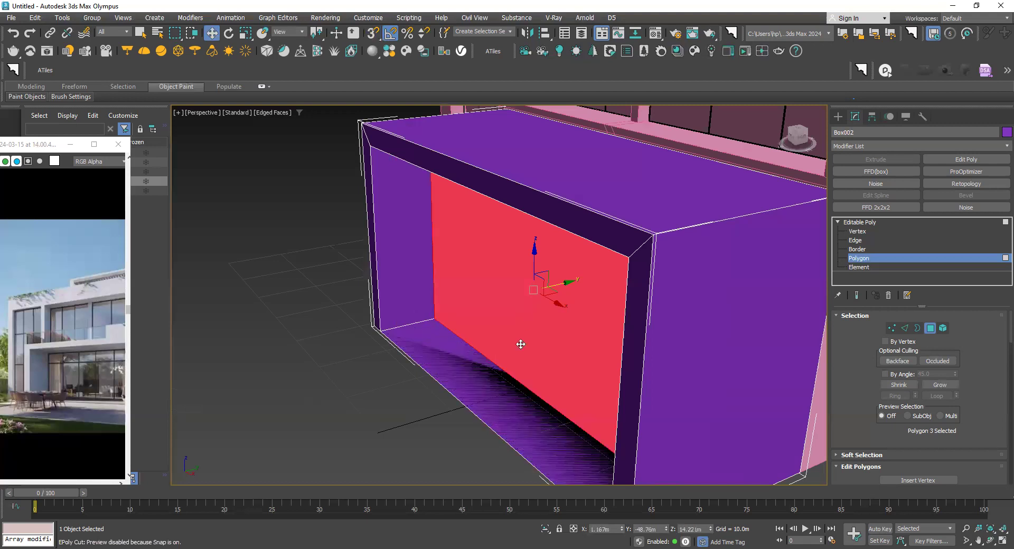
left_click(505, 398)
key("Delete")
Step: Orbit to an elevated three-quarter view and enlarge the villa reference photo to show the whole house
scroll(434, 363, "down", 5)
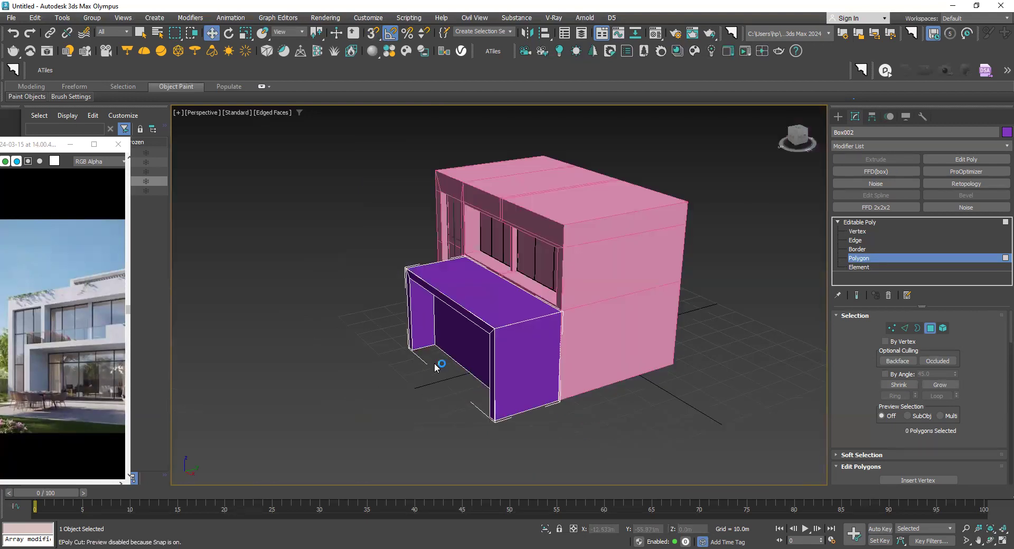
mouse_move(434, 362)
middle_mouse_down("alt")
mouse_move(438, 282)
mouse_move(484, 287)
middle_mouse_up("alt")
middle_click_drag(511, 279, 329, 330, "alt")
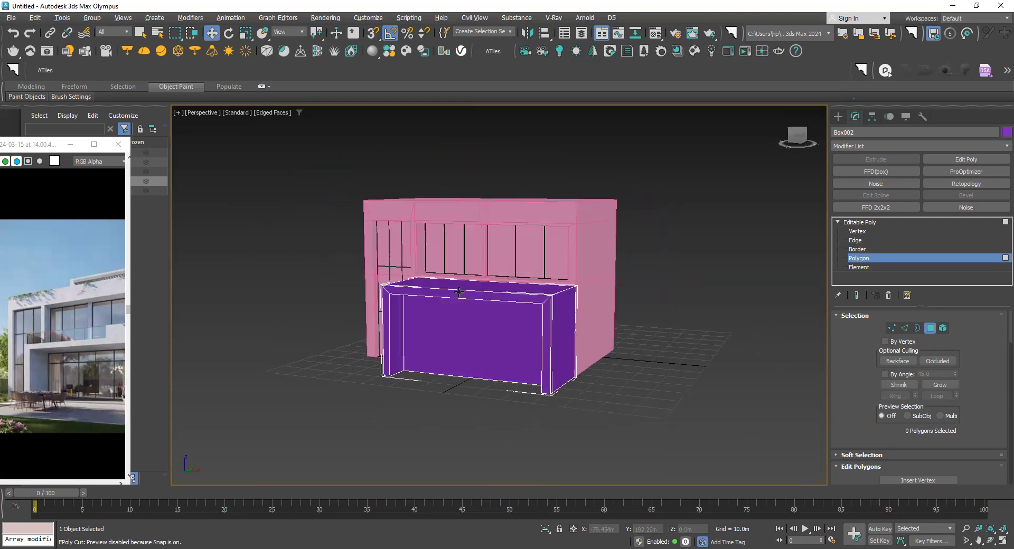
scroll(44, 362, "up", 1)
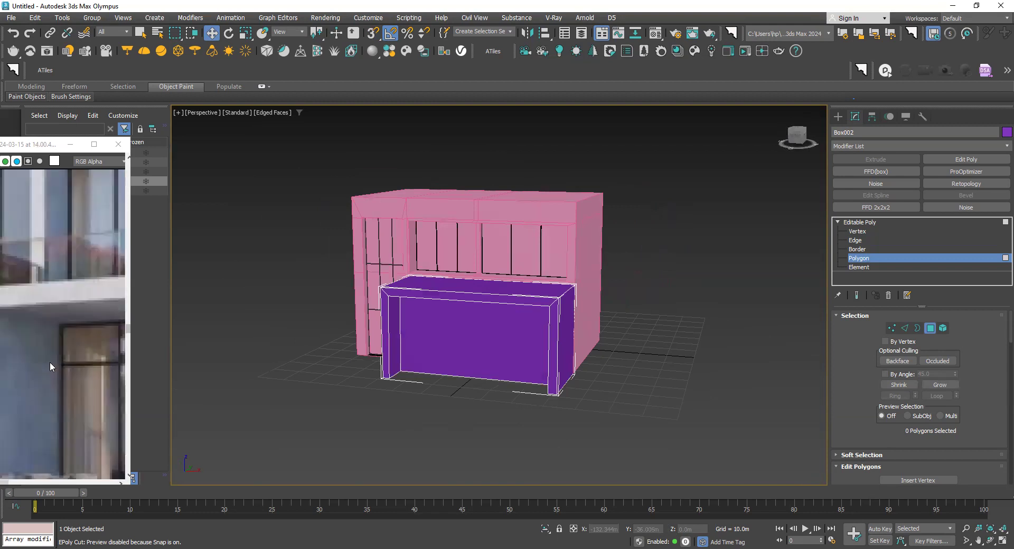
scroll(53, 363, "up", 1)
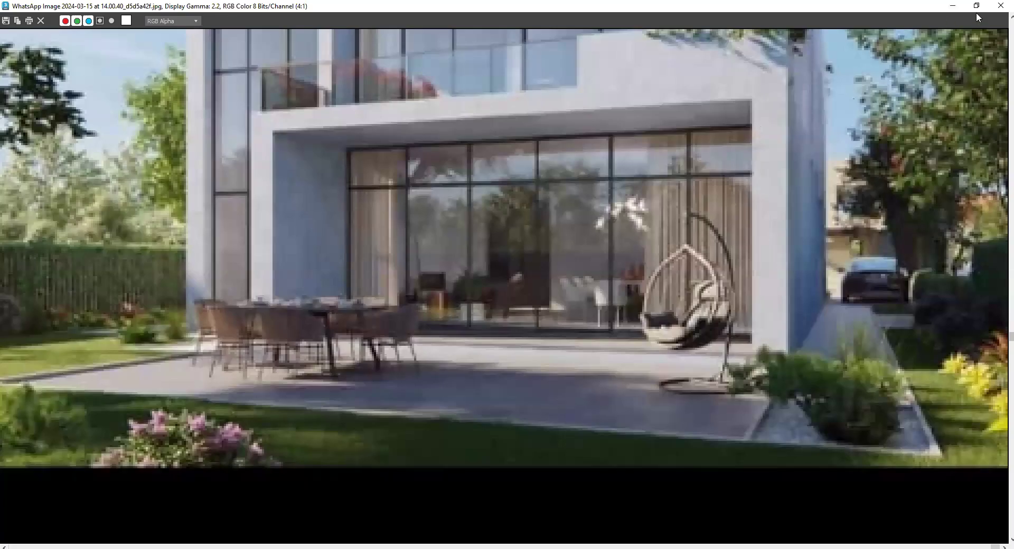
left_click(976, 7)
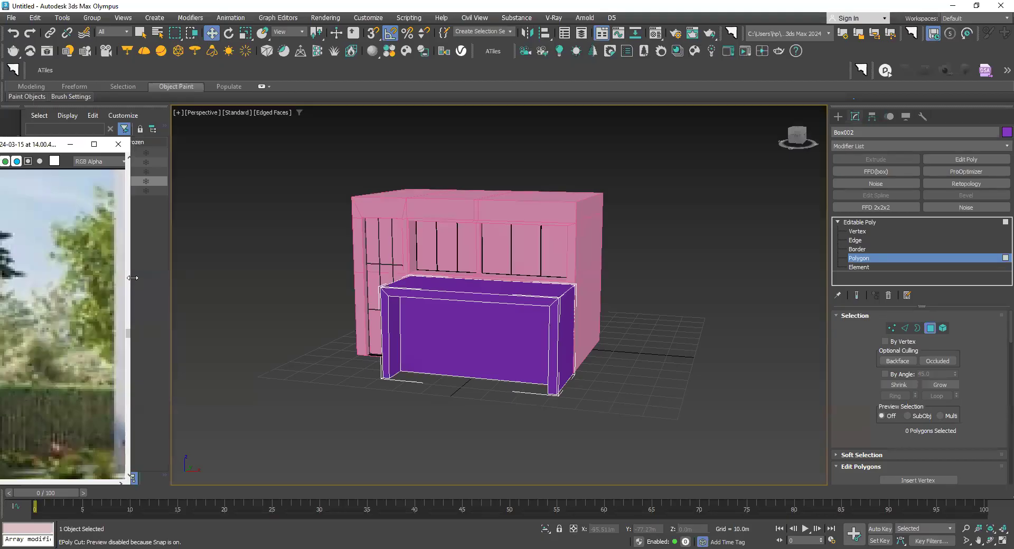
left_click_drag(132, 278, 374, 277)
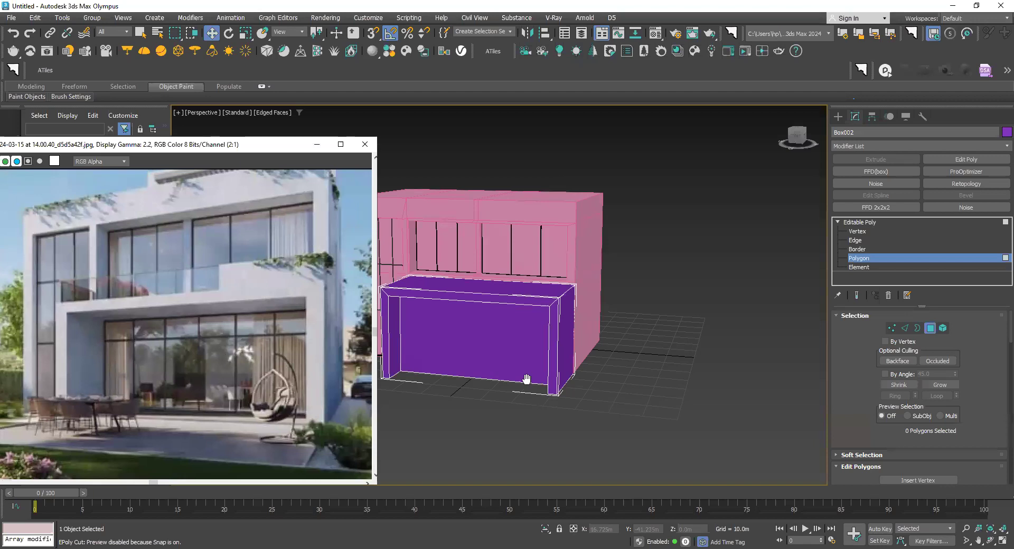
Step: Pan toward the two boxes and bring up the Create panel's Standard Primitives
middle_click_drag(526, 379, 595, 384)
scroll(569, 384, "up", 2)
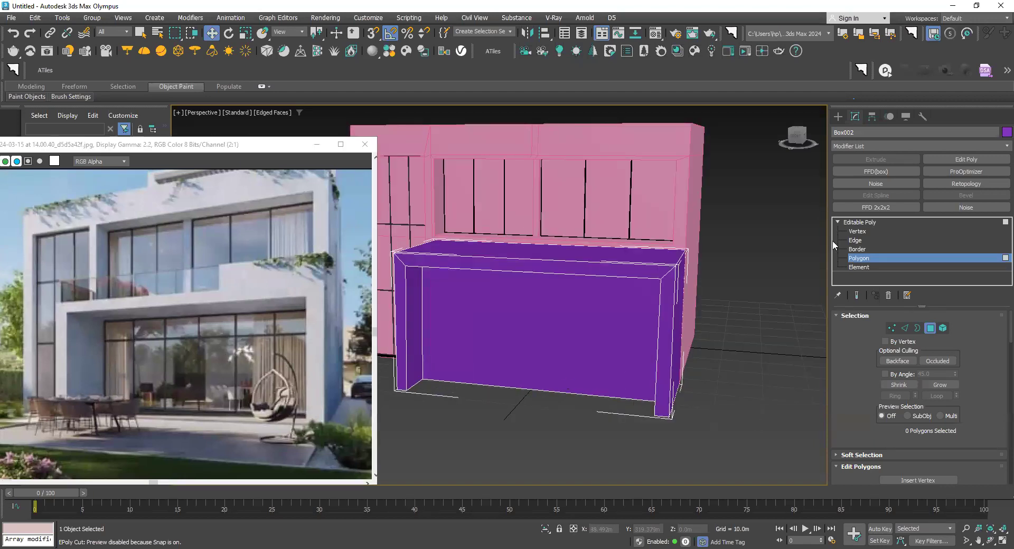
left_click(837, 112)
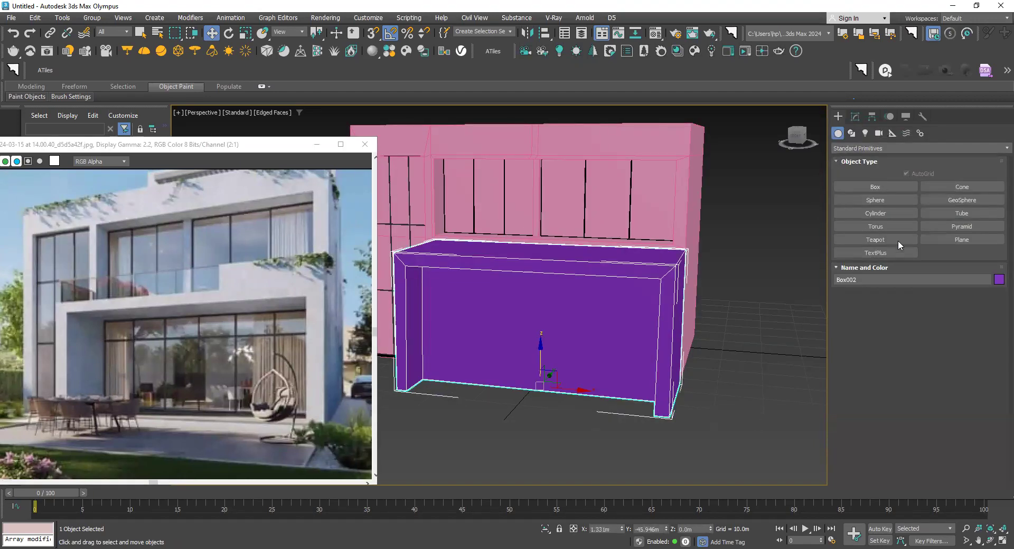
Step: In Front view with snaps on, draw Plane004 (28.442 m × 54.754 m) across Box002's front opening
left_click(945, 241)
middle_click_drag(683, 263, 695, 280, "alt")
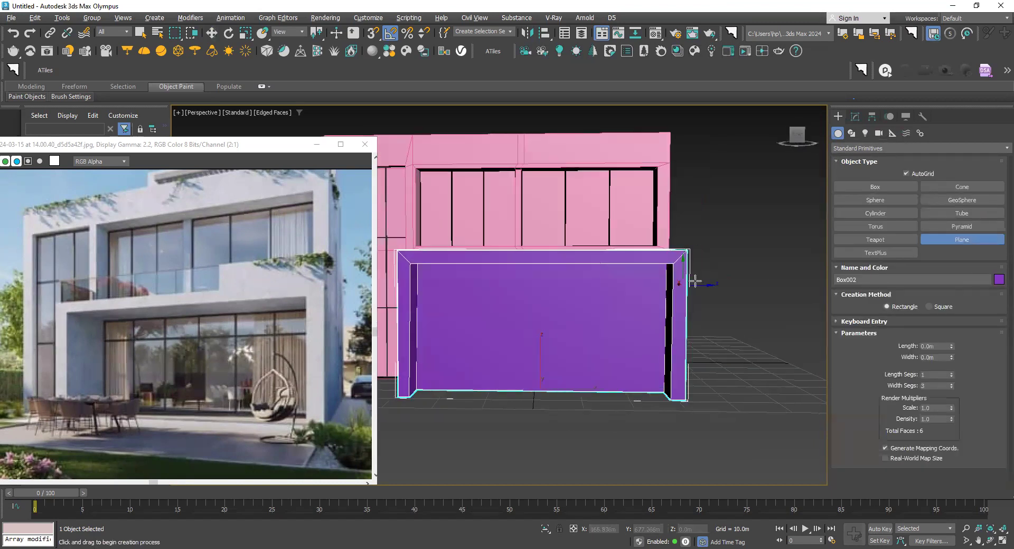
key("f")
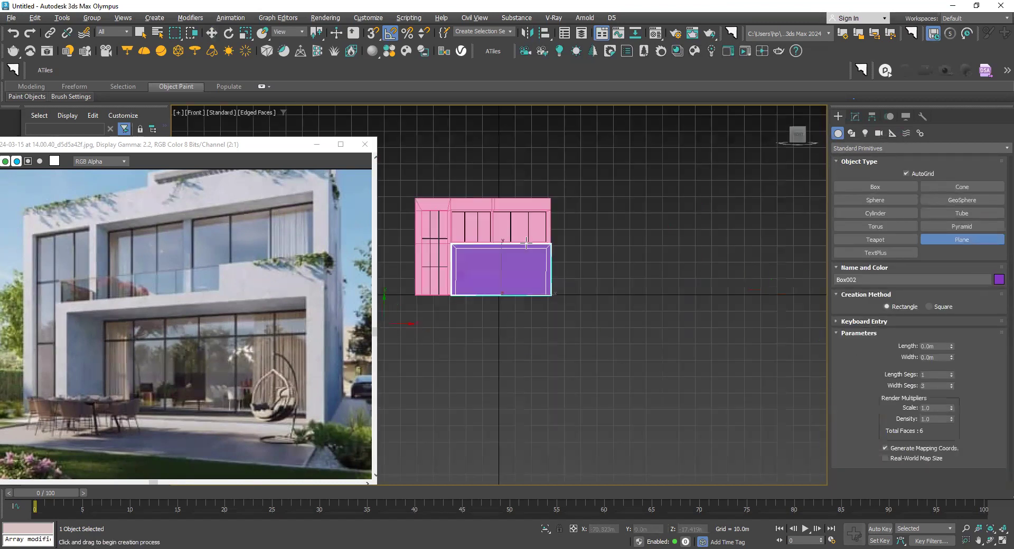
scroll(526, 244, "up", 2)
scroll(520, 262, "up", 2)
scroll(488, 193, "up", 1)
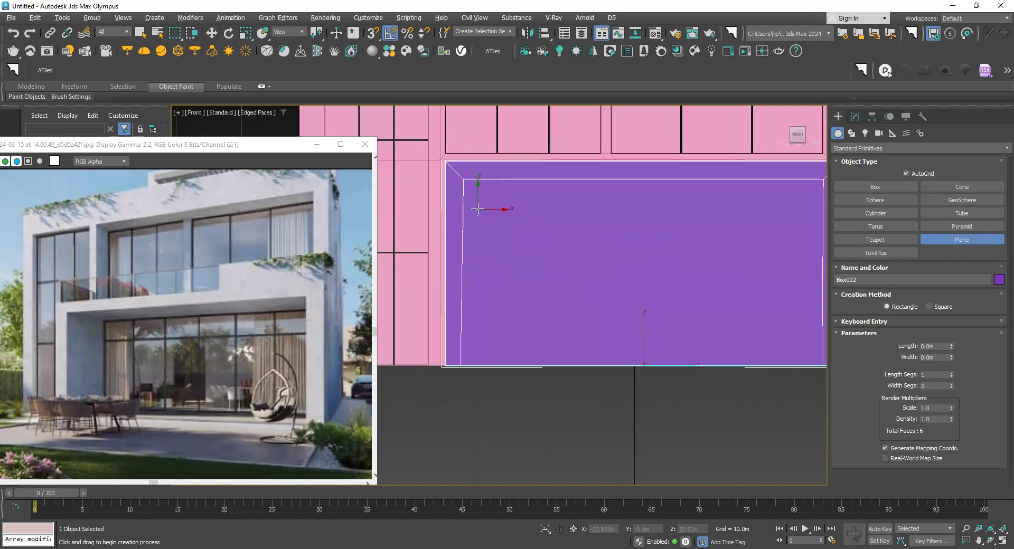
key("s")
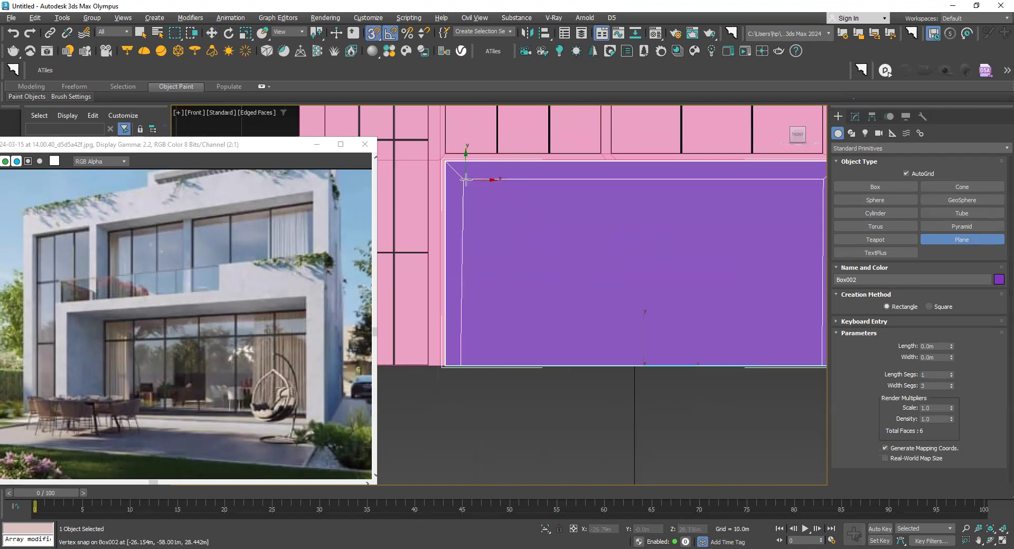
scroll(466, 180, "down", 1)
left_click_drag(463, 179, 718, 312)
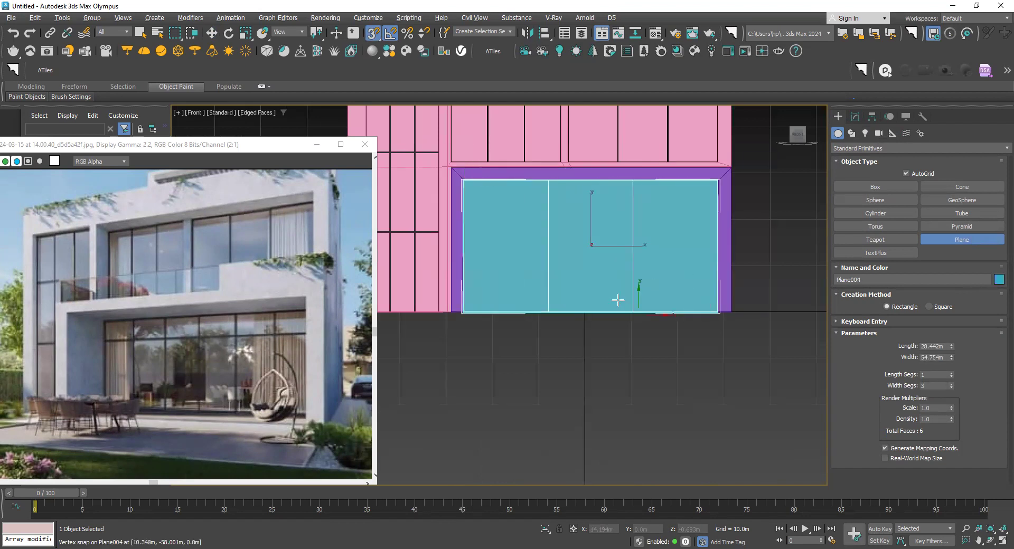
Step: Move Plane004 by its snapped corner to span the front of Box002's deep ground-floor recess
left_click(855, 116)
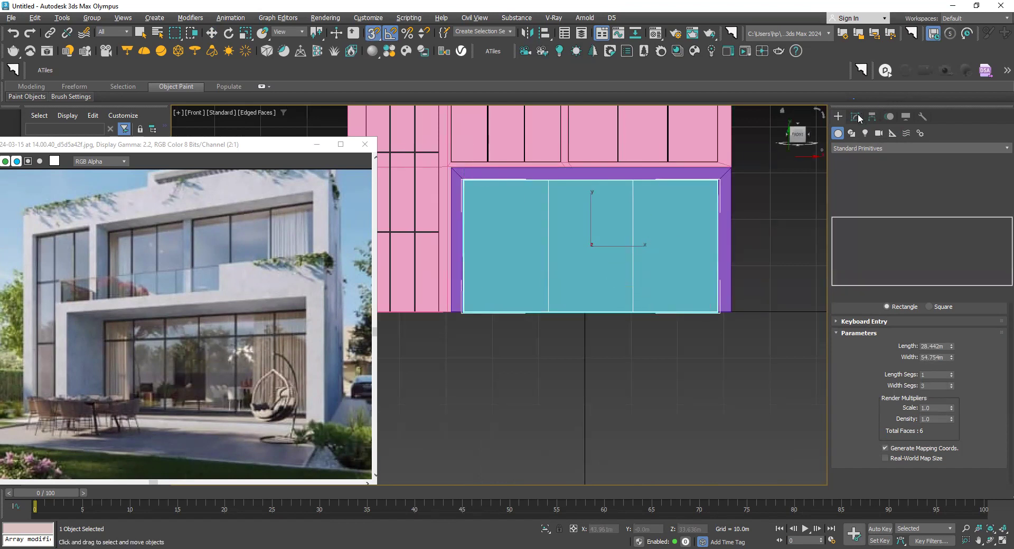
key("w")
middle_click_drag(628, 298, 653, 260, "alt")
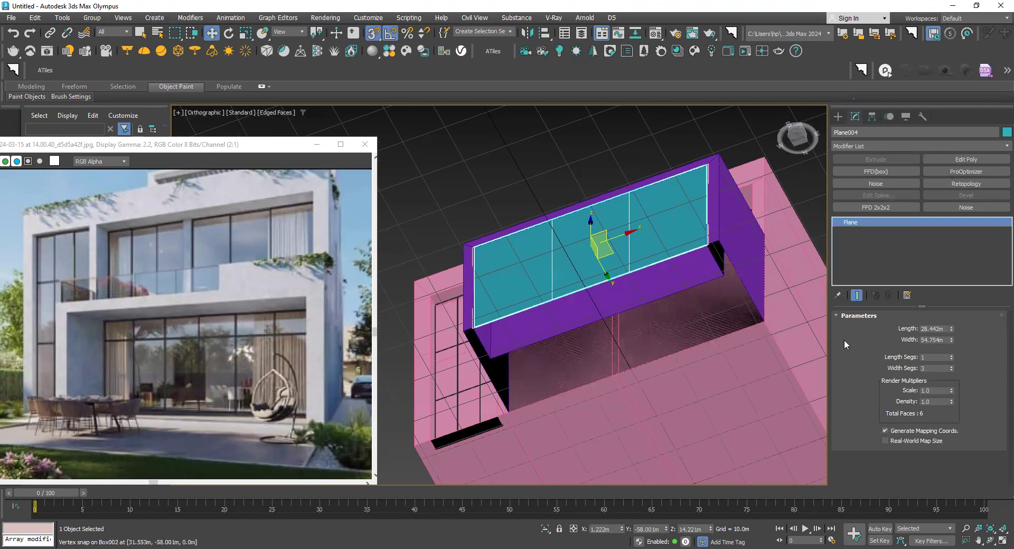
scroll(701, 244, "up", 3)
scroll(640, 267, "up", 2)
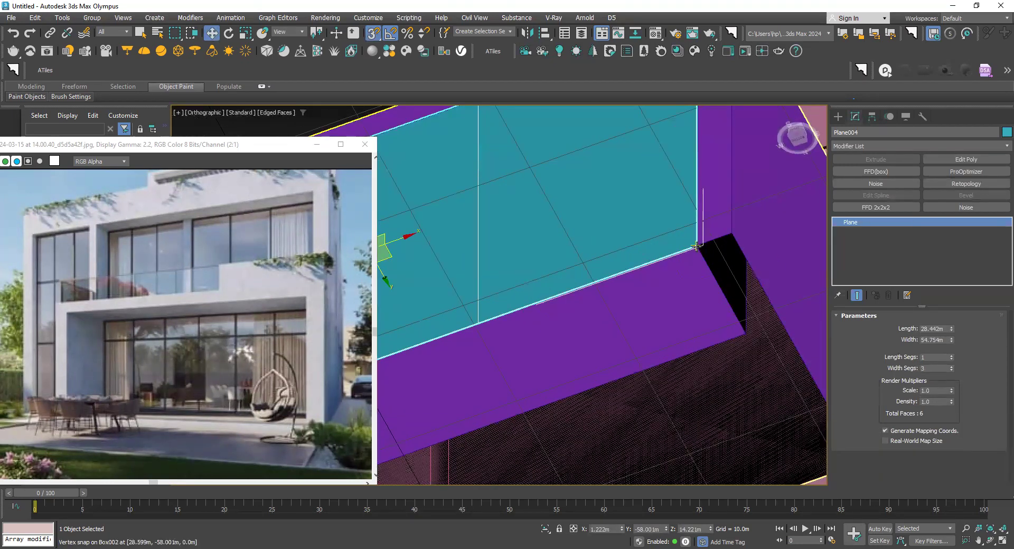
left_click(699, 254)
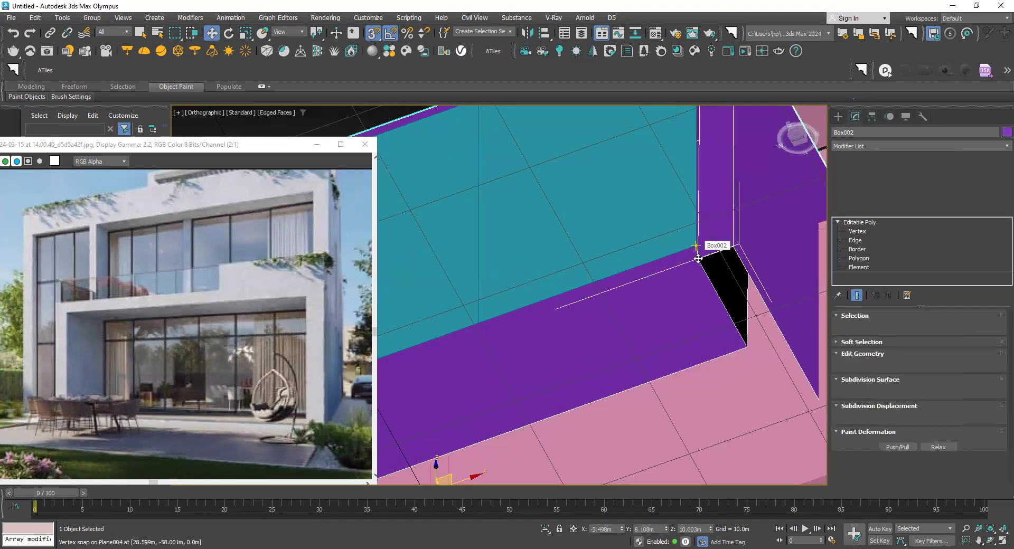
left_click(660, 222)
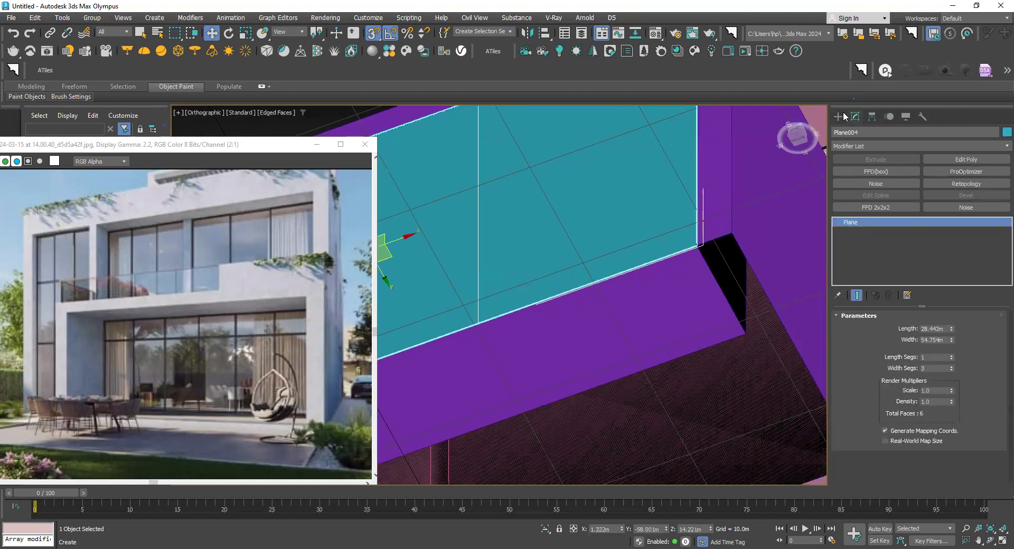
left_click(838, 117)
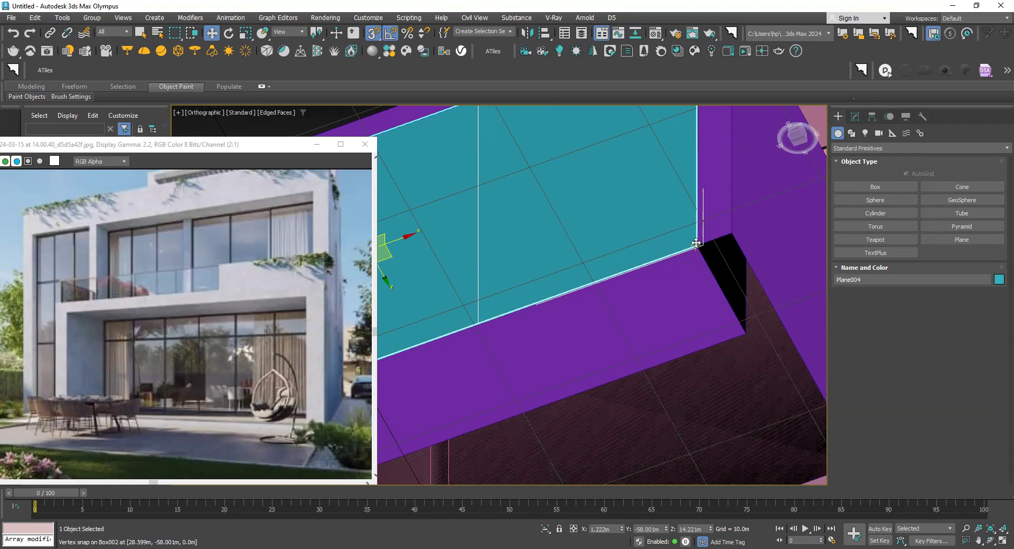
left_click_drag(696, 243, 653, 312)
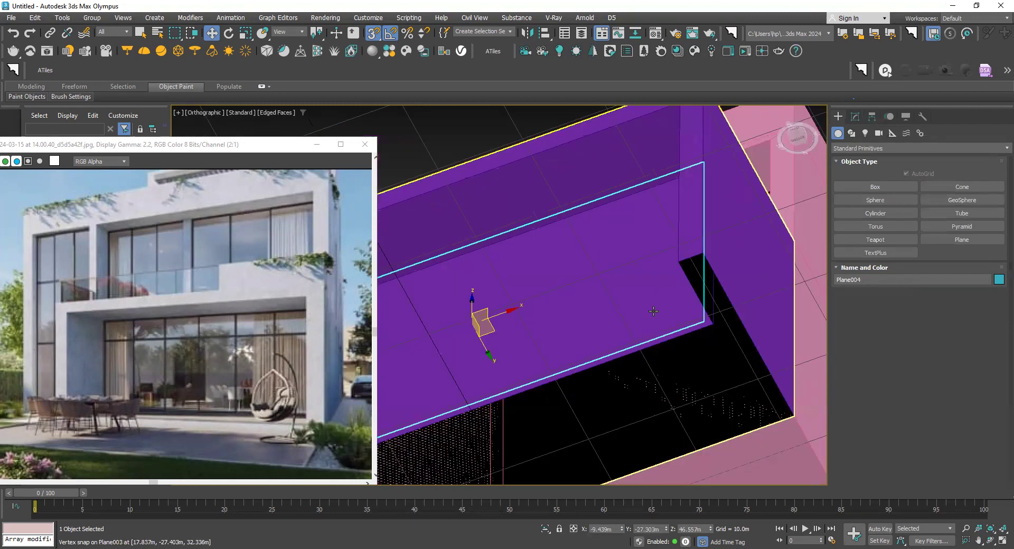